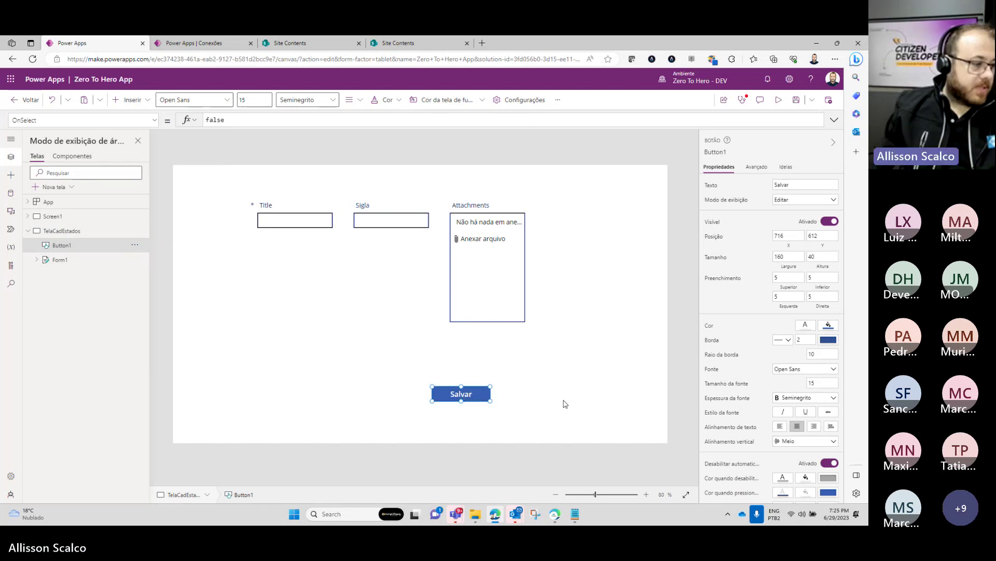
Set the Salvar button's OnSelect formula on TelaCadEstados to SubmitForm(Form1);; Back().
left_click(565, 402)
left_click(461, 394)
double_click(249, 121)
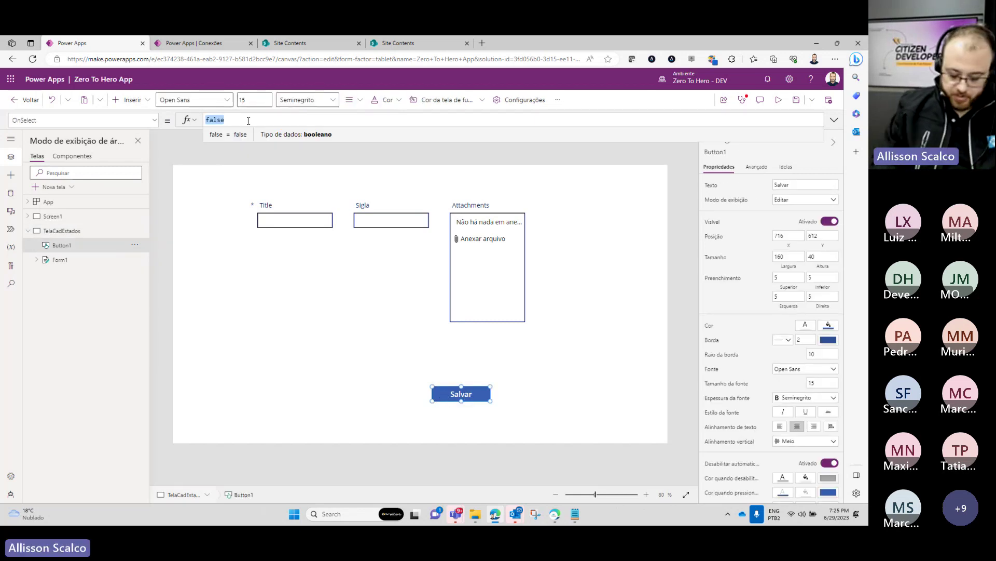
type("Submi")
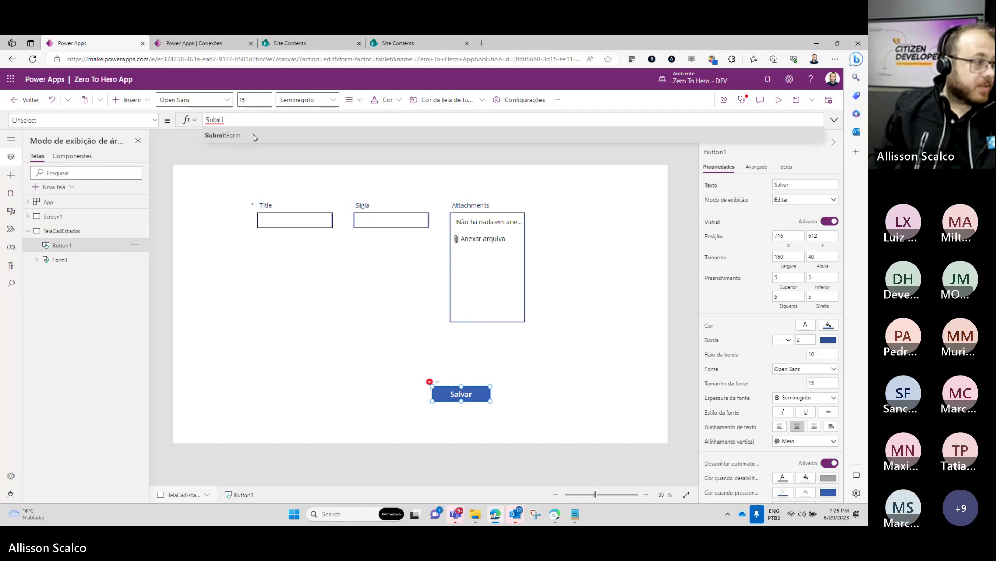
left_click(253, 133)
type("Form(Form")
left_click(253, 136)
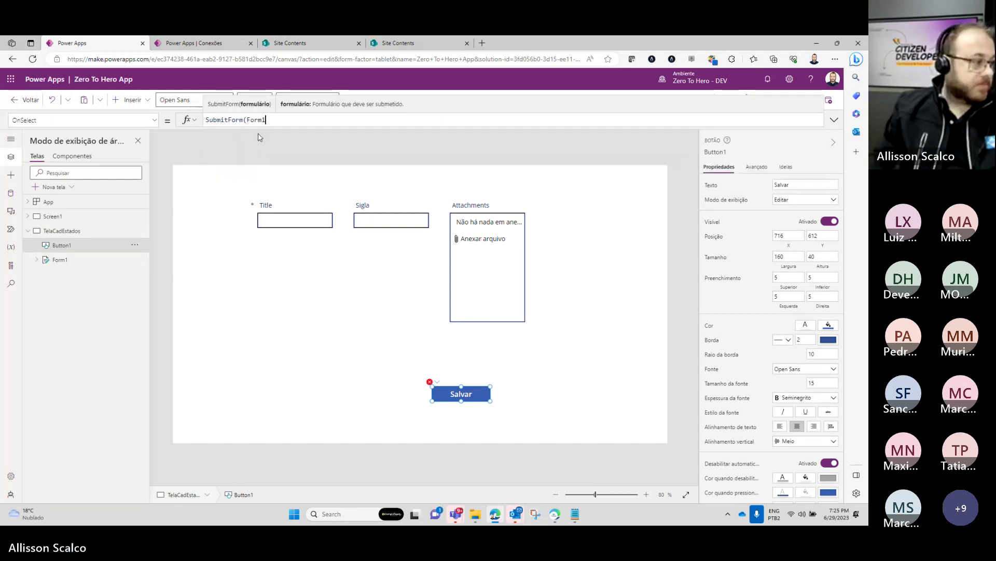
type(";; back")
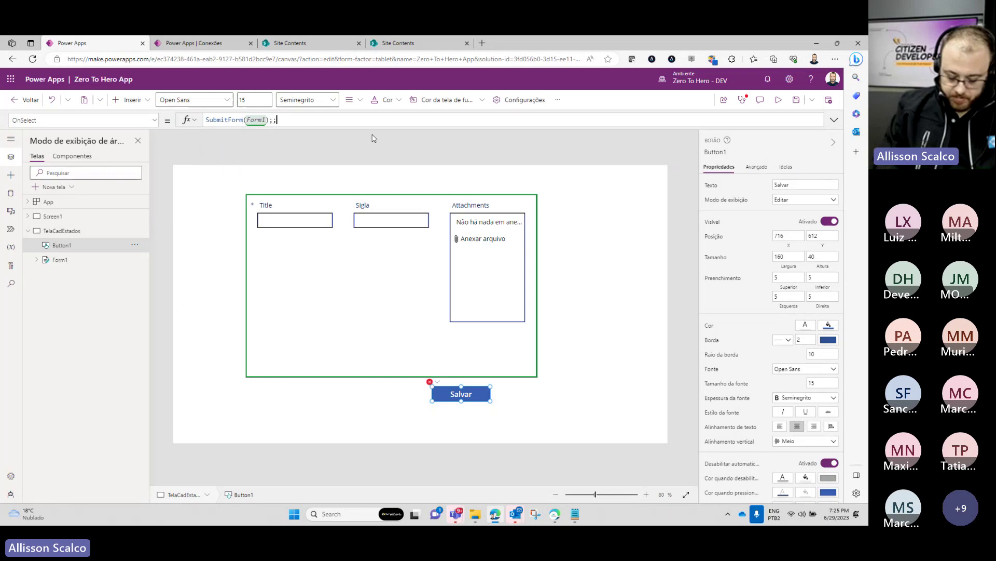
left_click(373, 136)
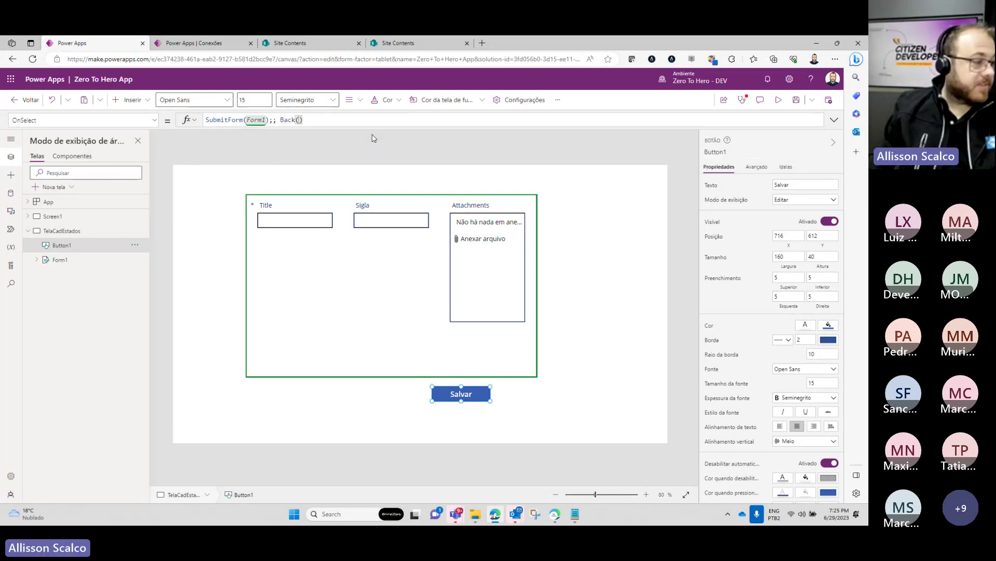
On Screen1, complete the NewForm call in the Cadastro de Estados plus icon's OnSelect formula with Form1.
left_click(66, 217)
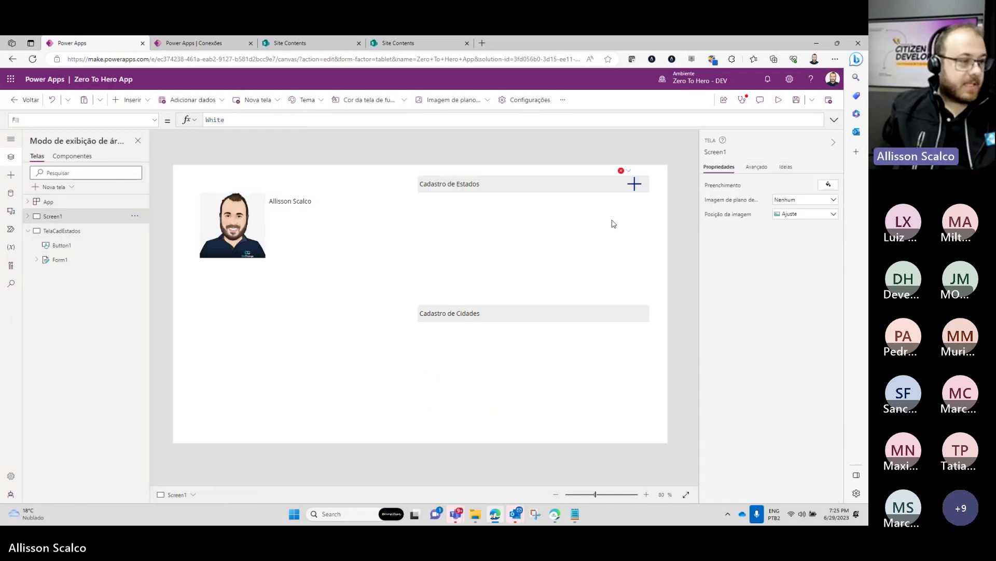
left_click(634, 185)
left_click(400, 120)
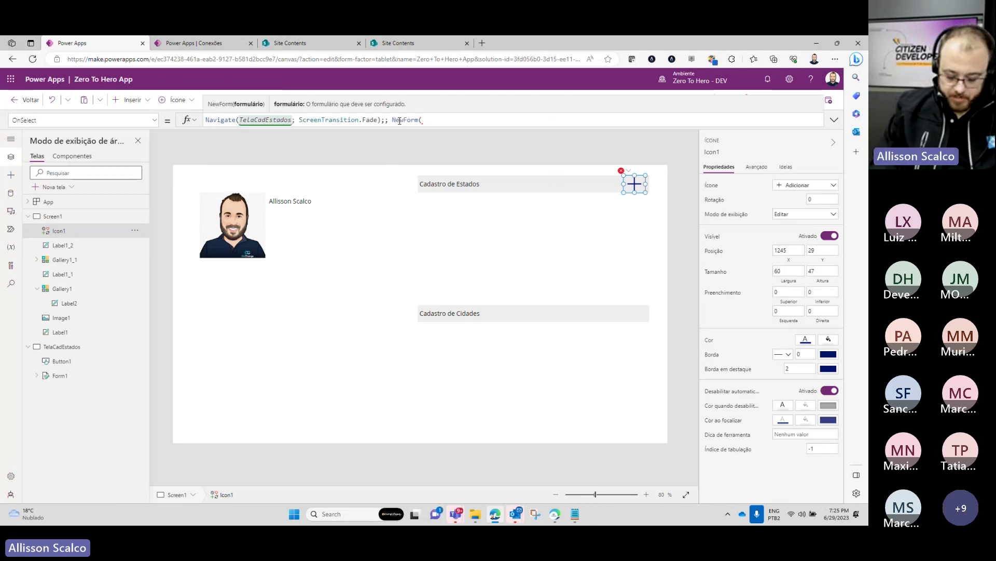
left_click(374, 133)
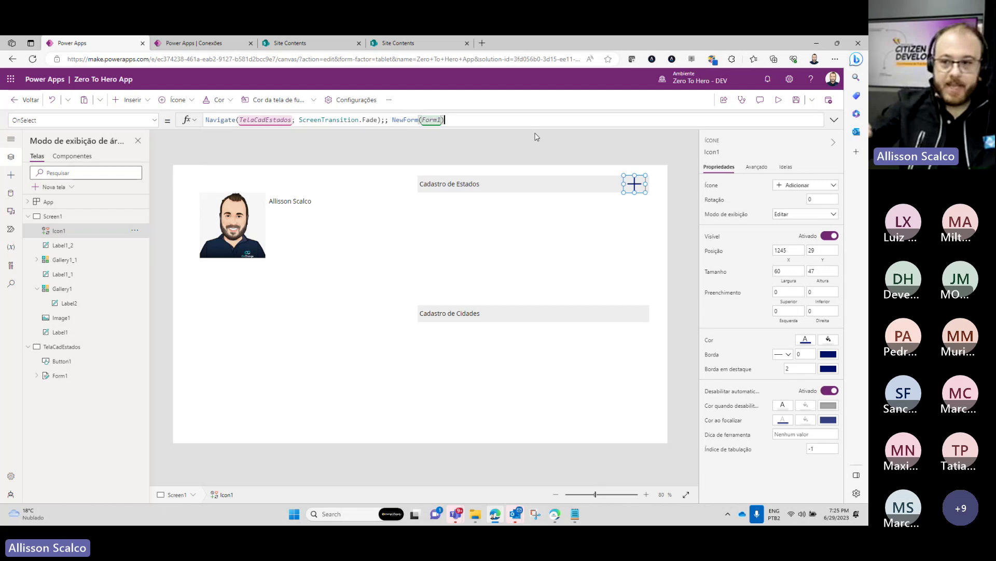
left_click(690, 165)
Add a blank screen to the app and name it TelaCadCidades.
left_click(29, 218)
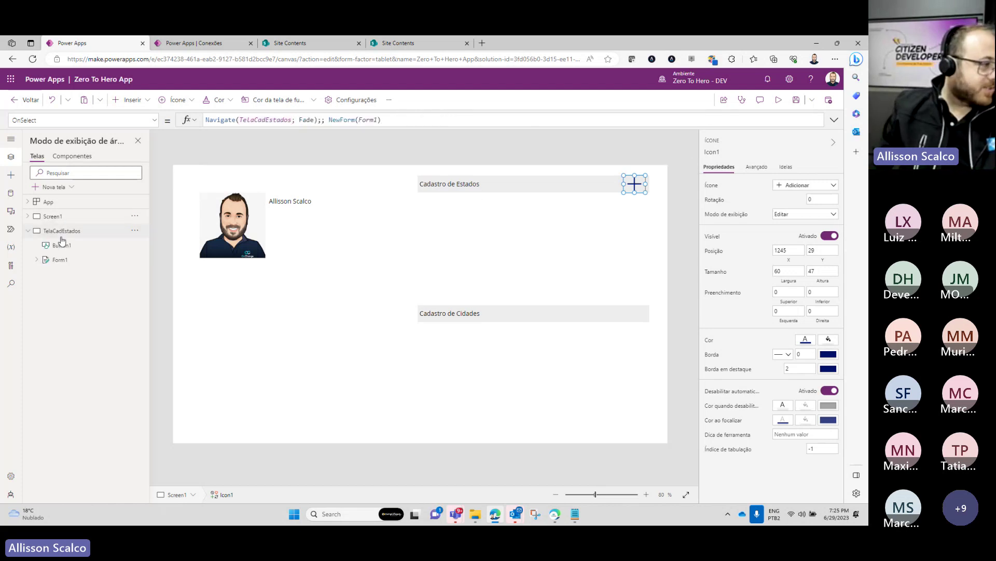
left_click(62, 235)
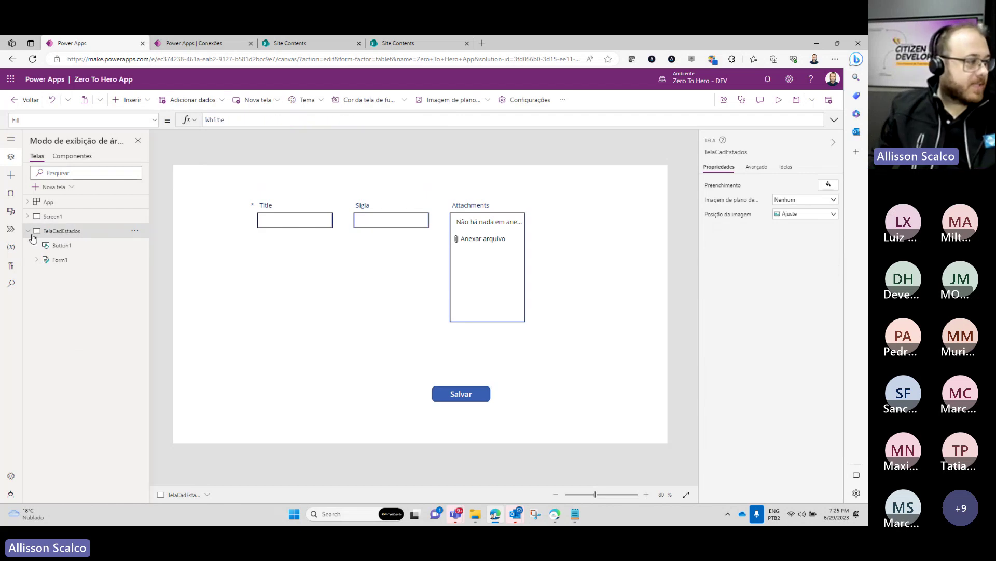
left_click(29, 231)
left_click(56, 187)
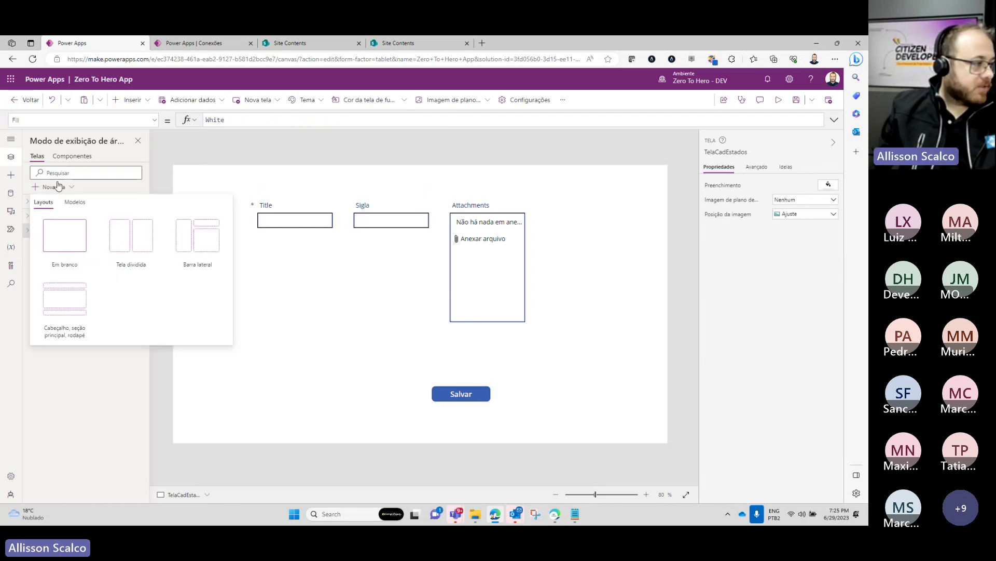
left_click(64, 235)
double_click(64, 246)
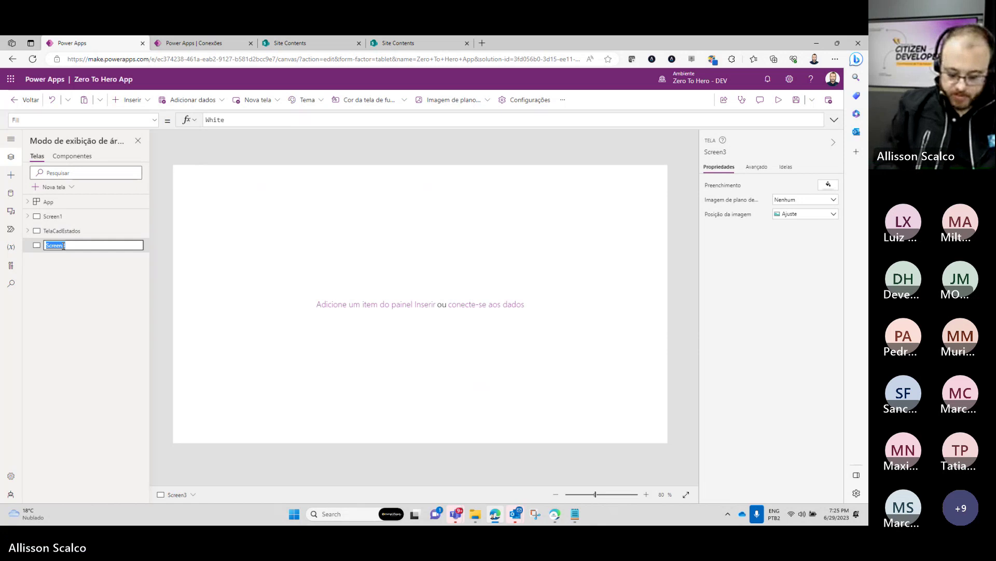
type("TelaCad")
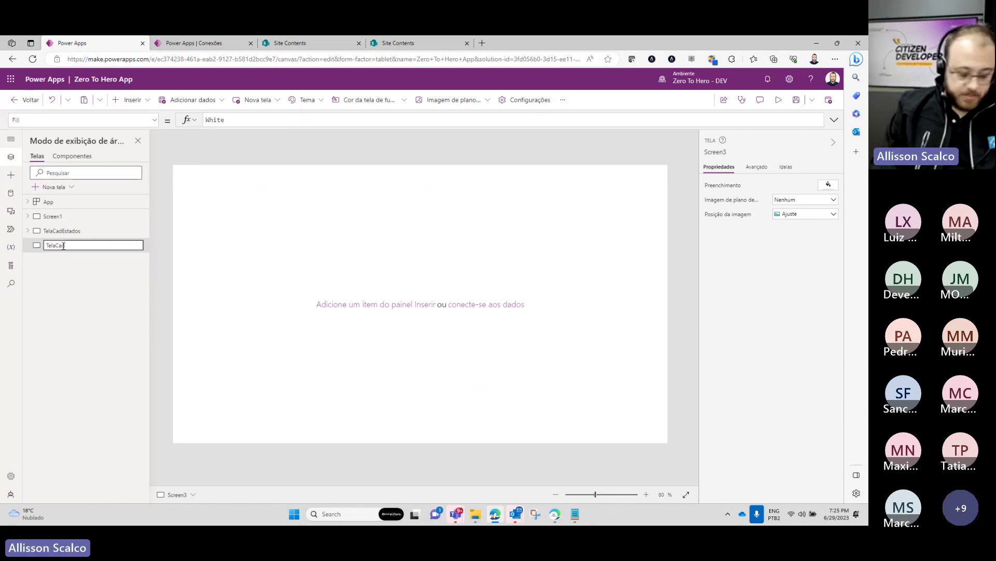
type("Cidades")
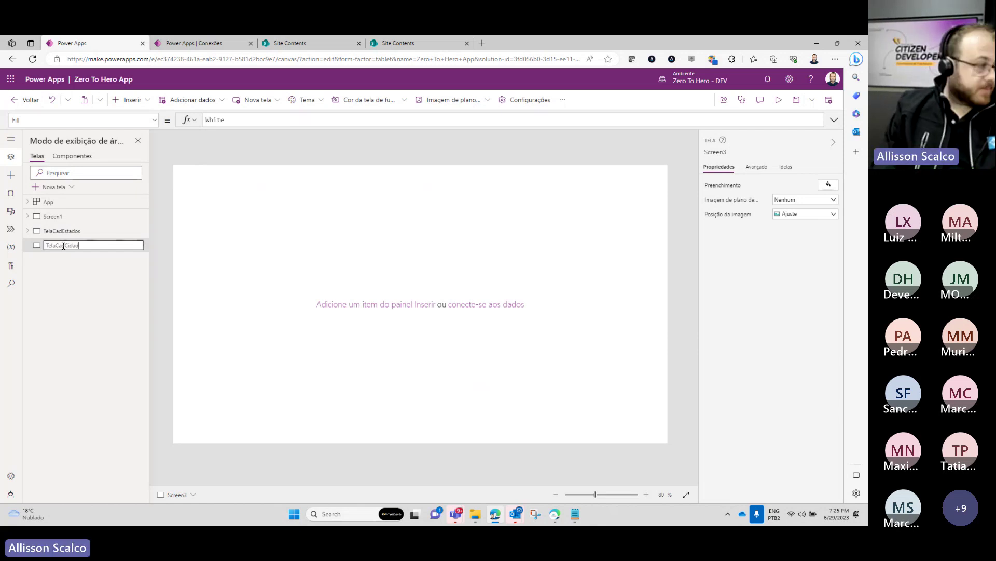
key("Return")
Insert an edit form on TelaCadCidades and connect it to the cadCidades data source.
left_click(129, 104)
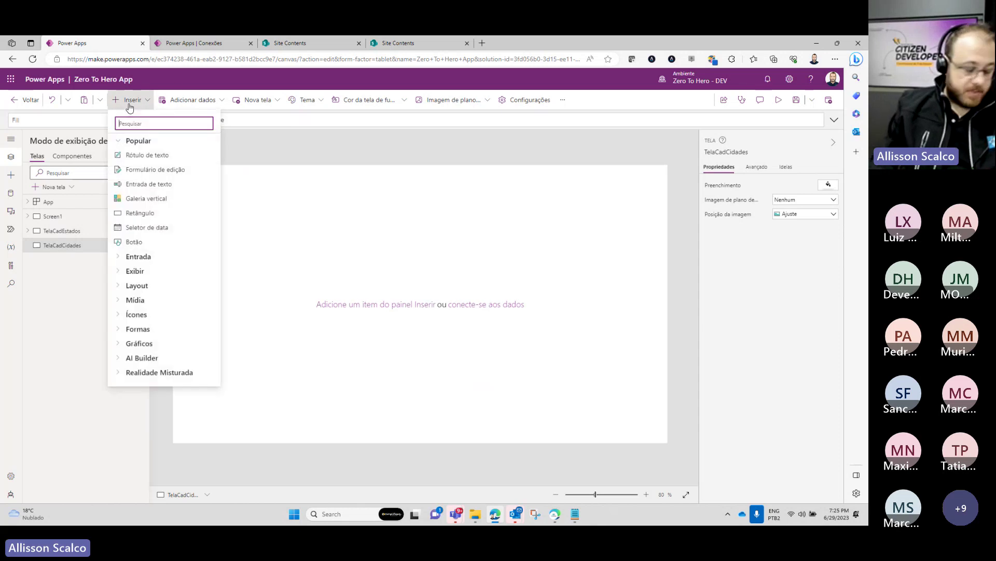
type("Form")
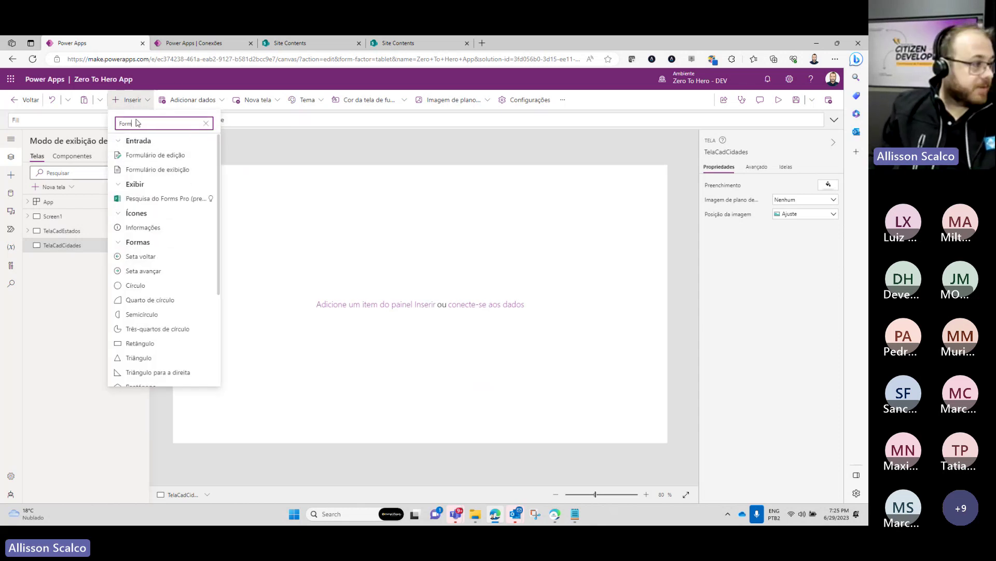
left_click(155, 155)
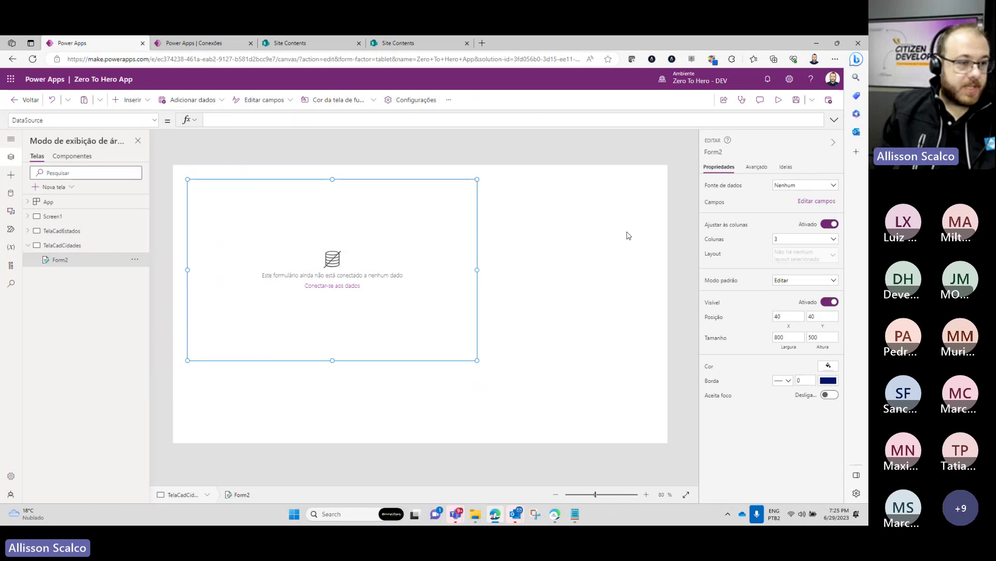
left_click(828, 186)
left_click(787, 278)
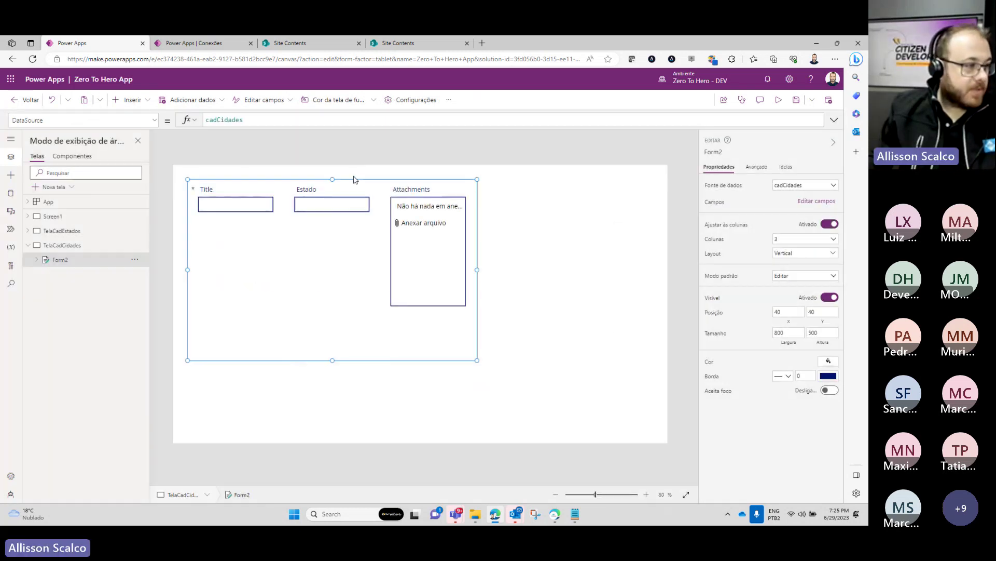
Move the cities form toward the middle of the screen, to about X 201, Y 86.
left_click(374, 182)
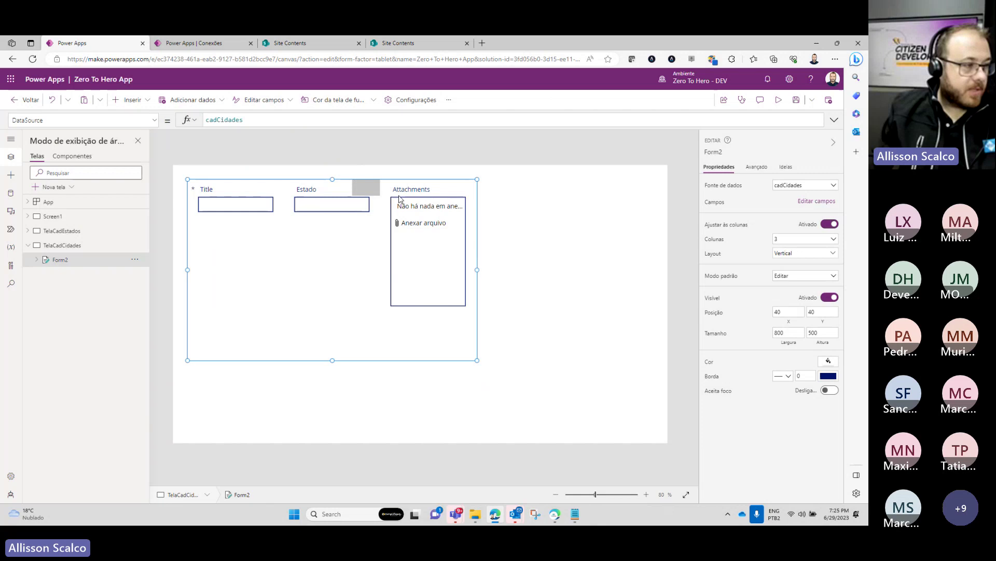
left_click(374, 344)
left_click_drag(351, 203, 381, 202)
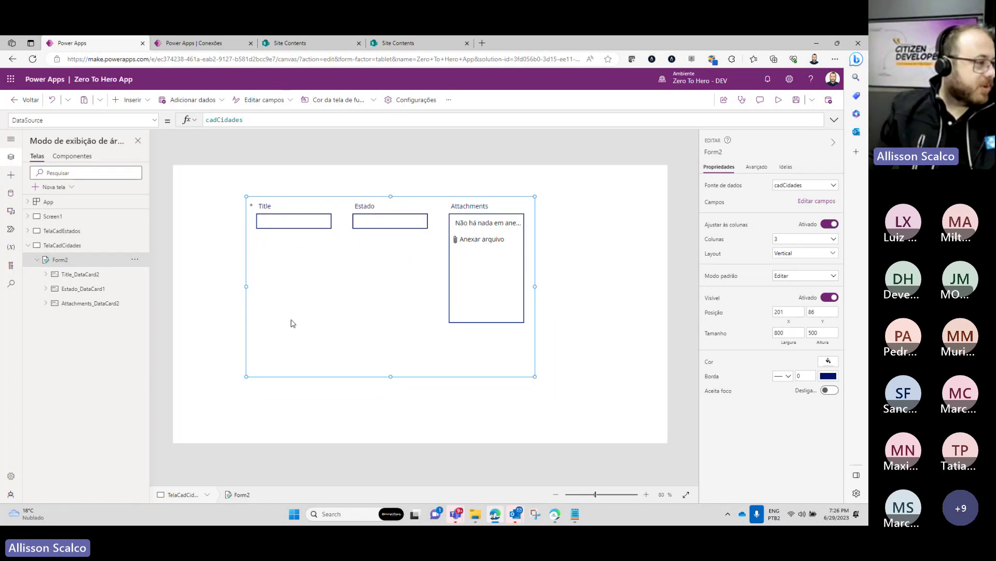
left_click(194, 206)
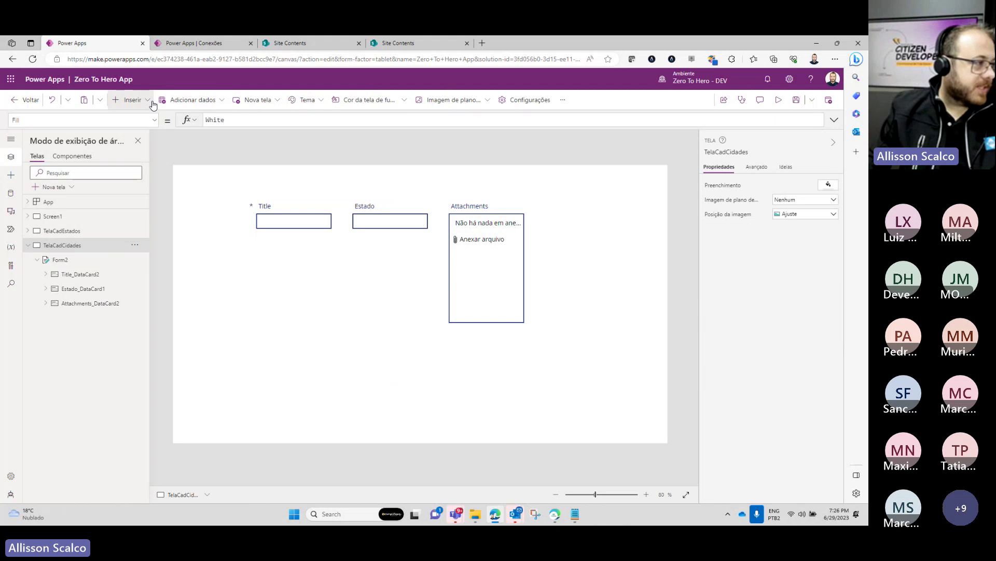
Insert a button on TelaCadCidades and place it below the form at about X 636, Y 636.
left_click(136, 100)
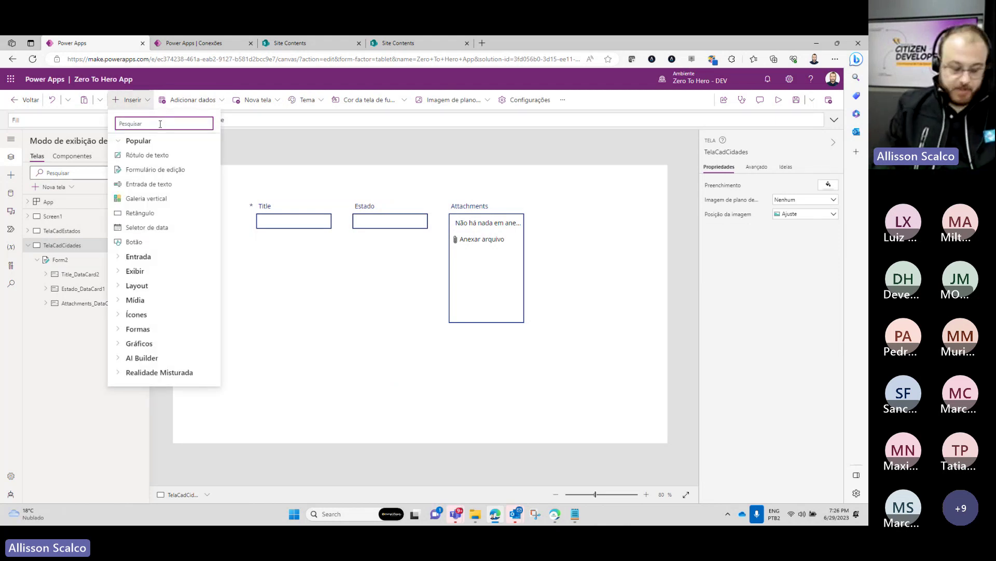
type("bot")
left_click(130, 152)
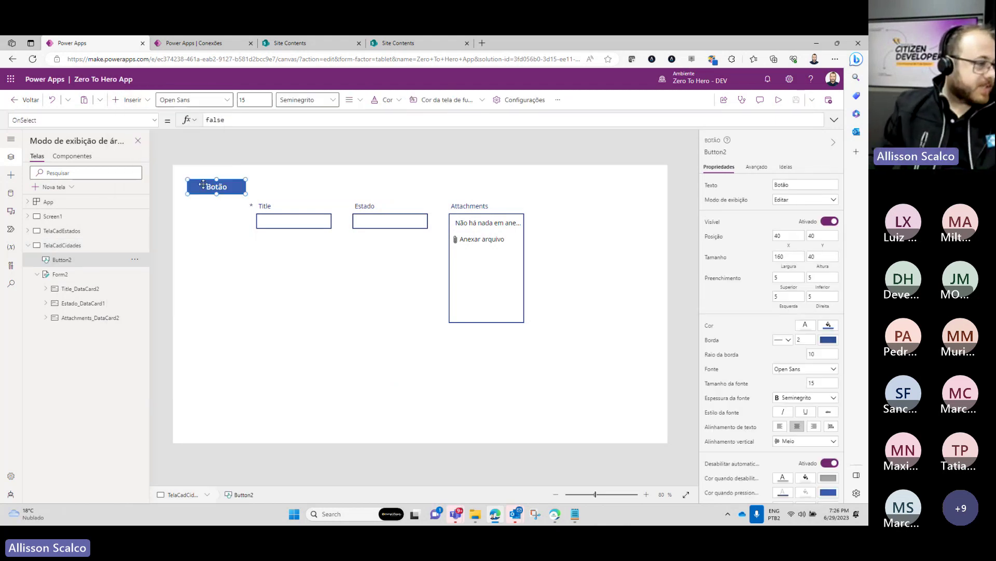
Set the new button's OnSelect formula to SubmitForm(Form2);; Back().
left_click(311, 119)
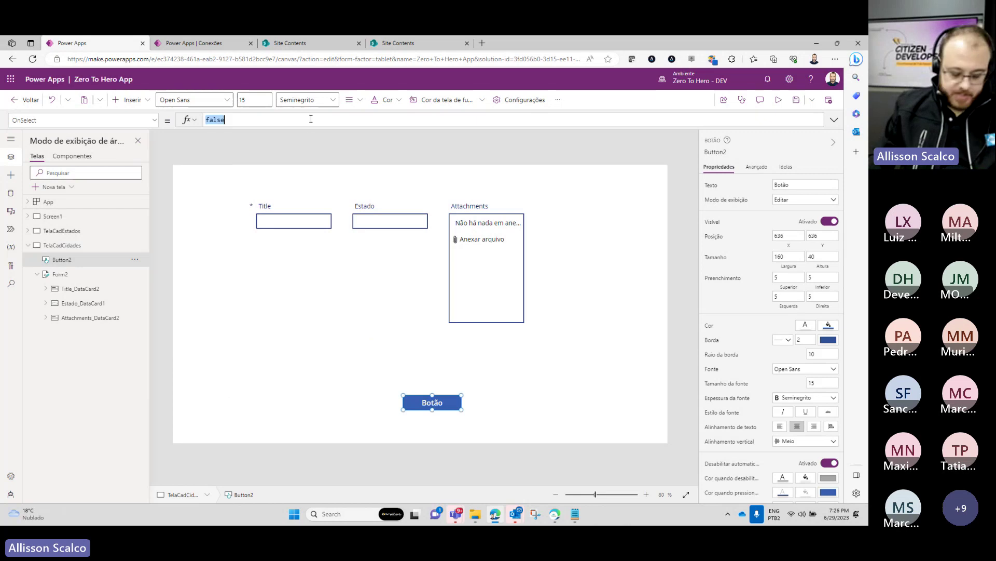
type("Subm")
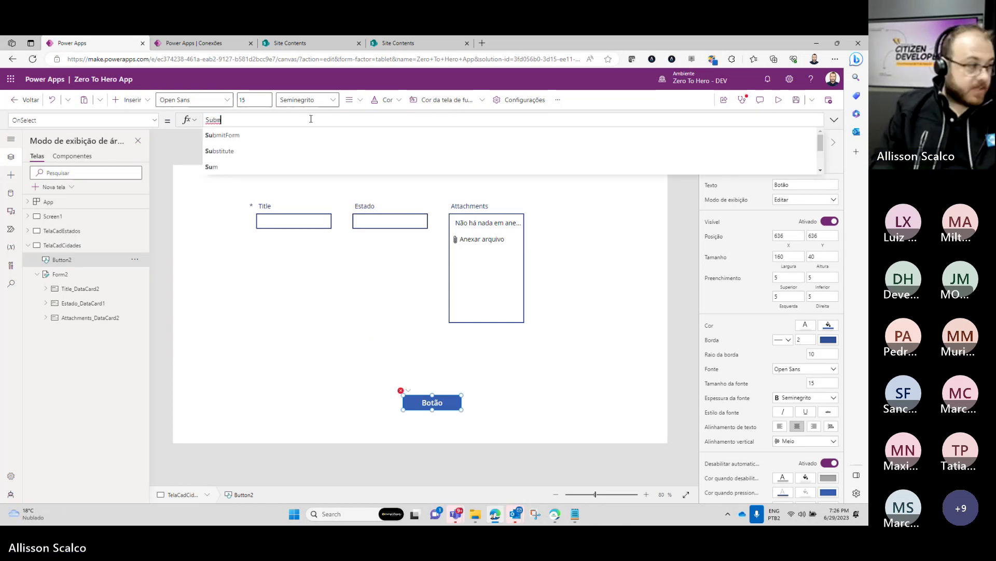
left_click(298, 136)
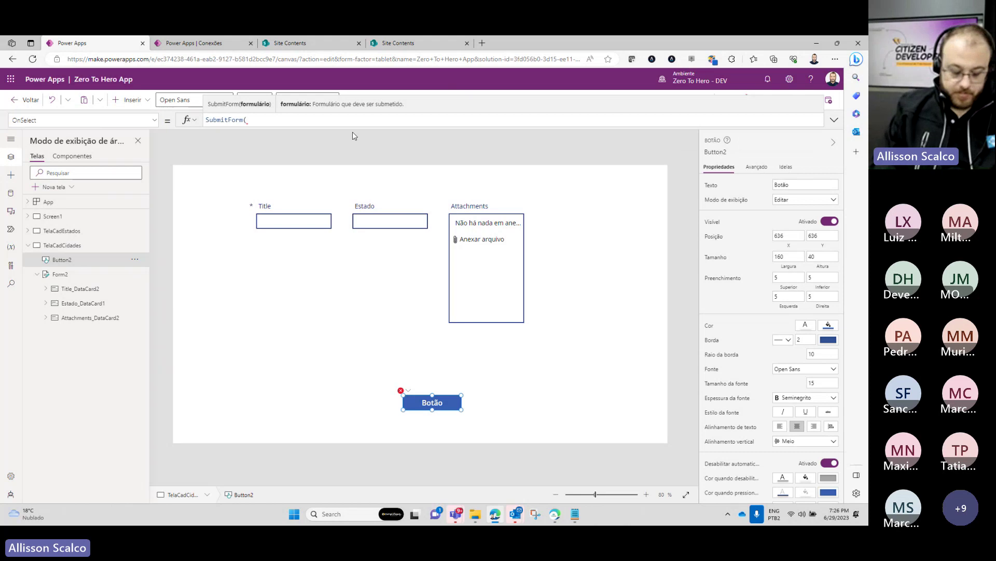
type("Form")
left_click(338, 150)
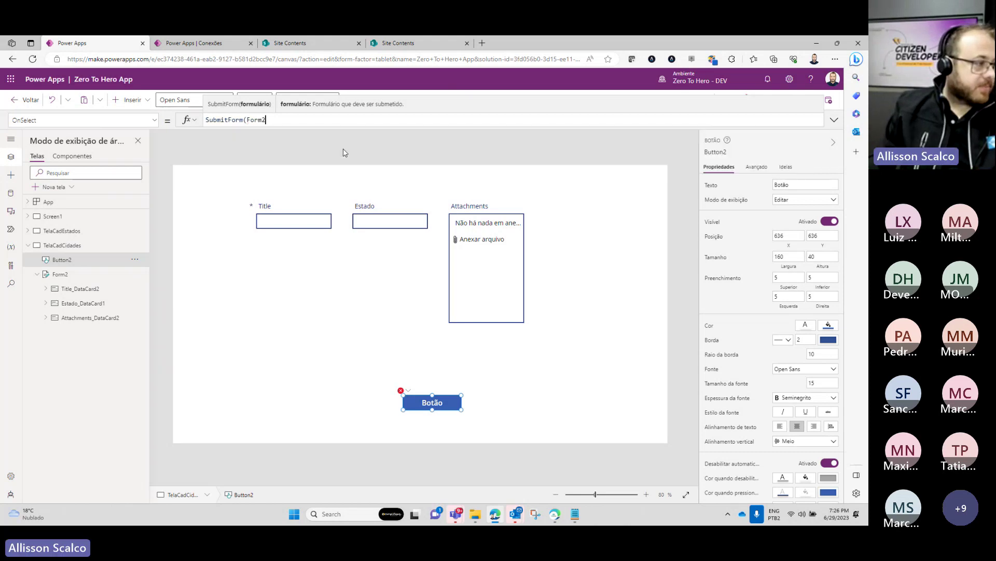
type(")")
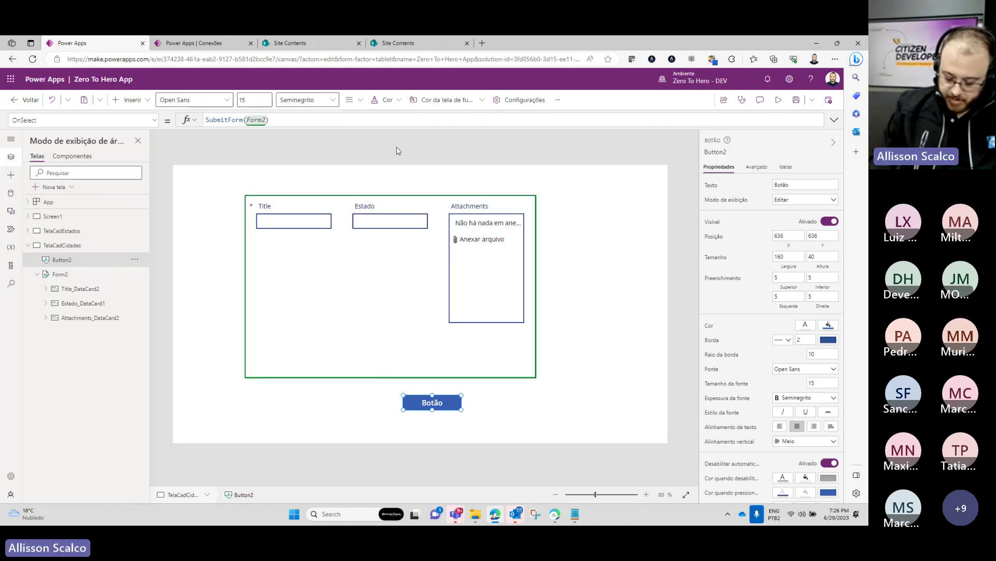
type(";; Back()")
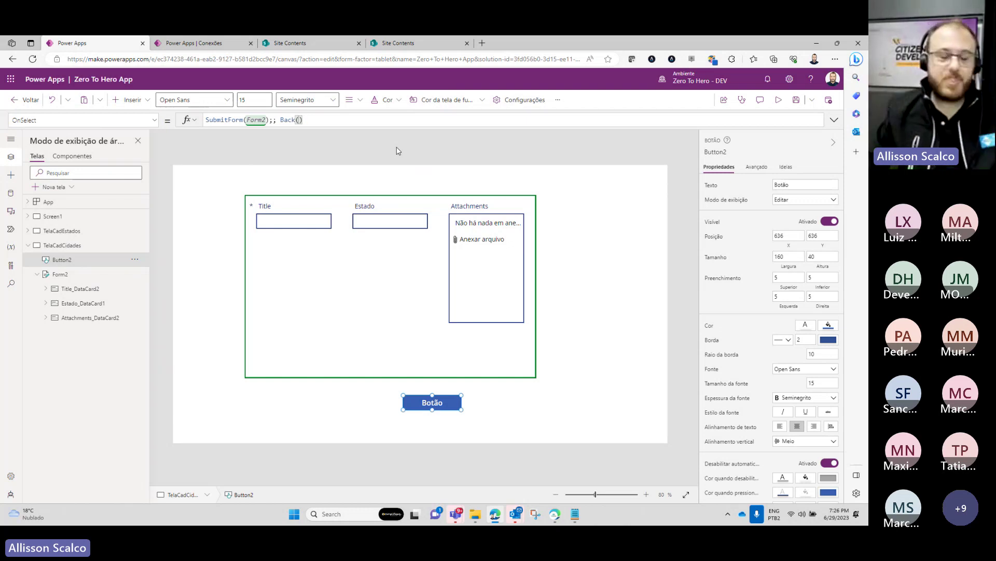
left_click(73, 232)
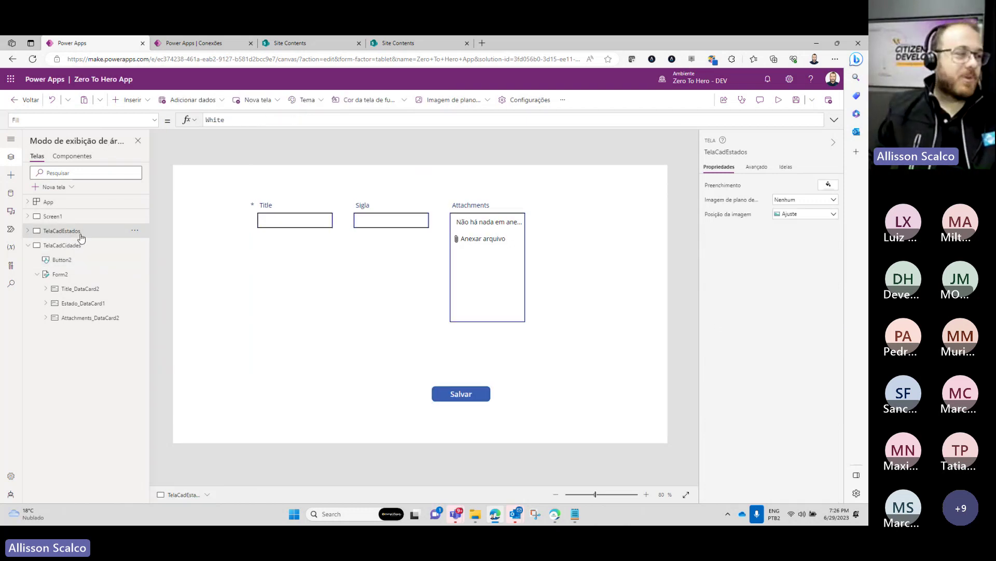
left_click(462, 395)
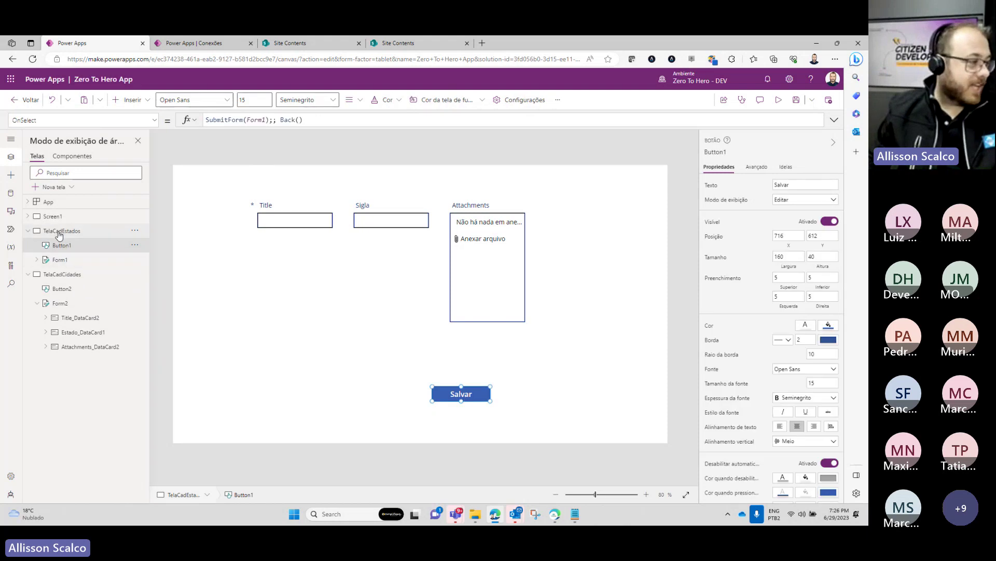
left_click(29, 230)
left_click(29, 245)
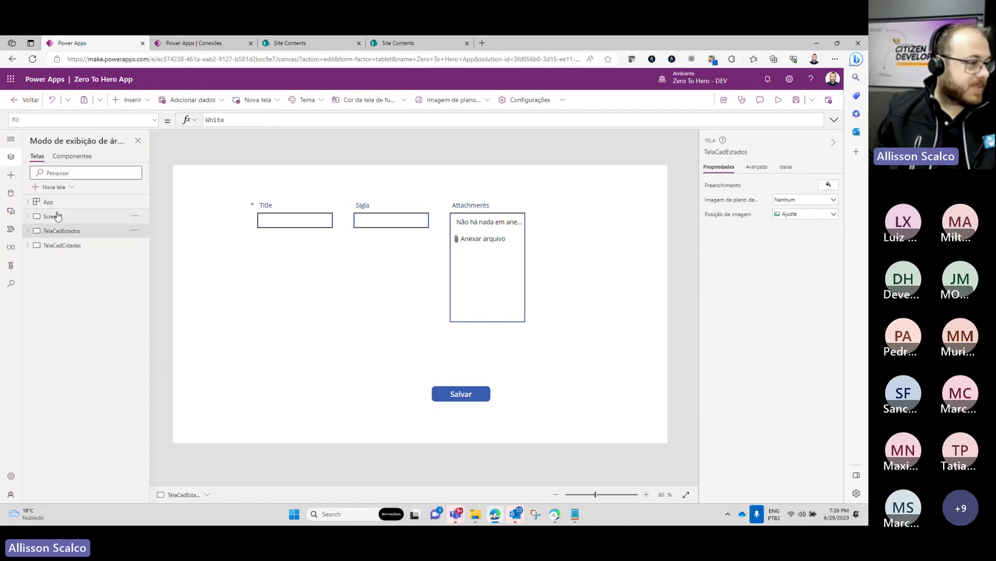
Duplicate the plus icon on Screen1 and place the copy on the Cadastro de Cidades header at about X 1245, Y 387.
left_click(52, 216)
left_click(638, 183)
key("ctrl+c")
key("ctrl+v")
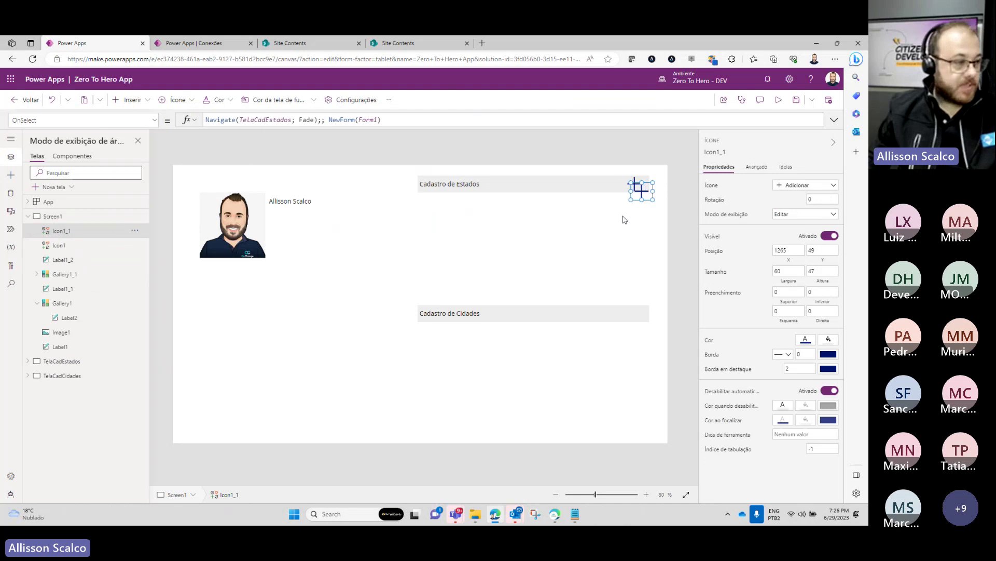
left_click_drag(642, 190, 634, 313)
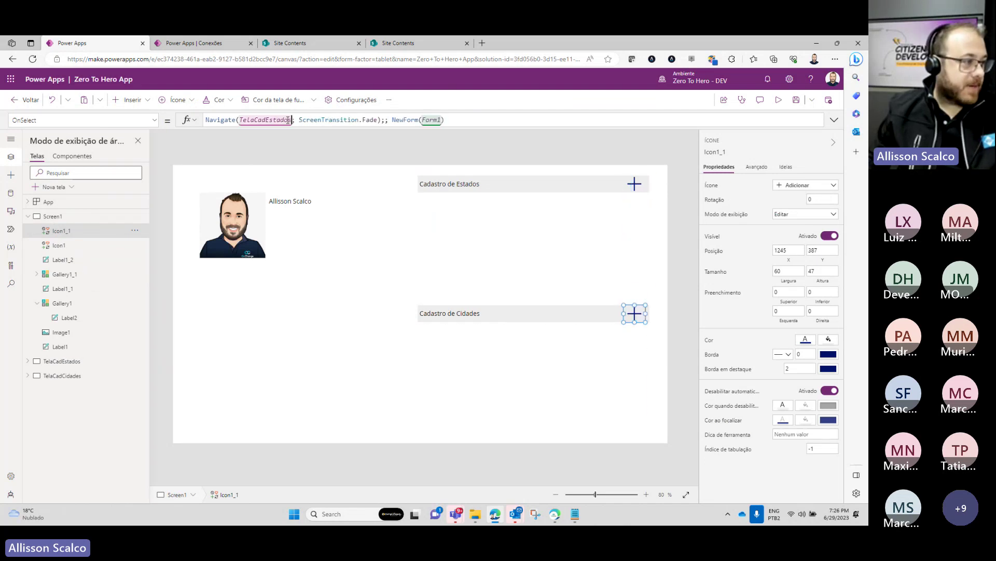
Set the copied plus icon's OnSelect formula to Navigate(TelaCadCidades; ScreenTransition.Fade);; NewForm(Form2).
left_click_drag(291, 120, 270, 119)
type("C")
key("Tab")
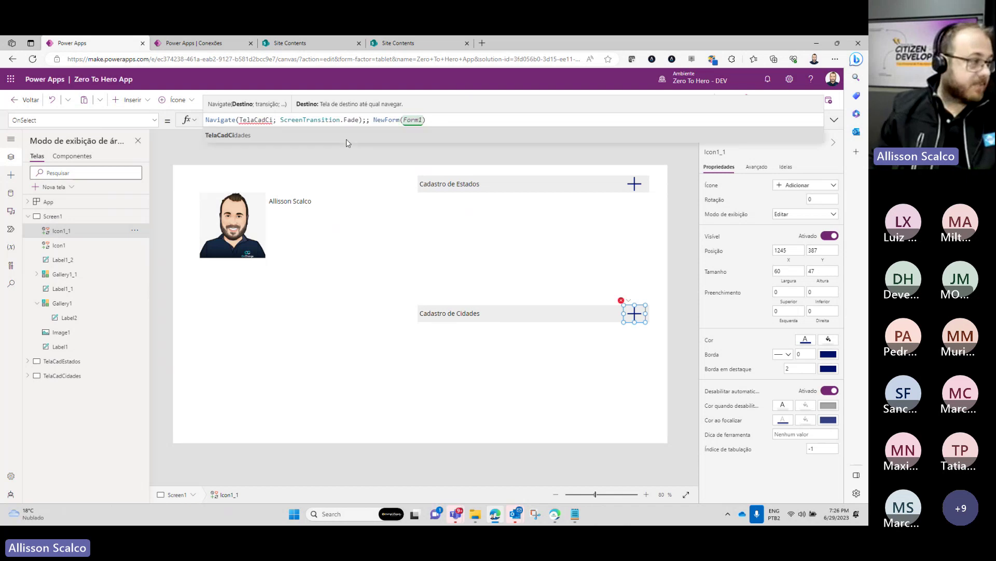
left_click(440, 119)
key("BackSpace")
type("2")
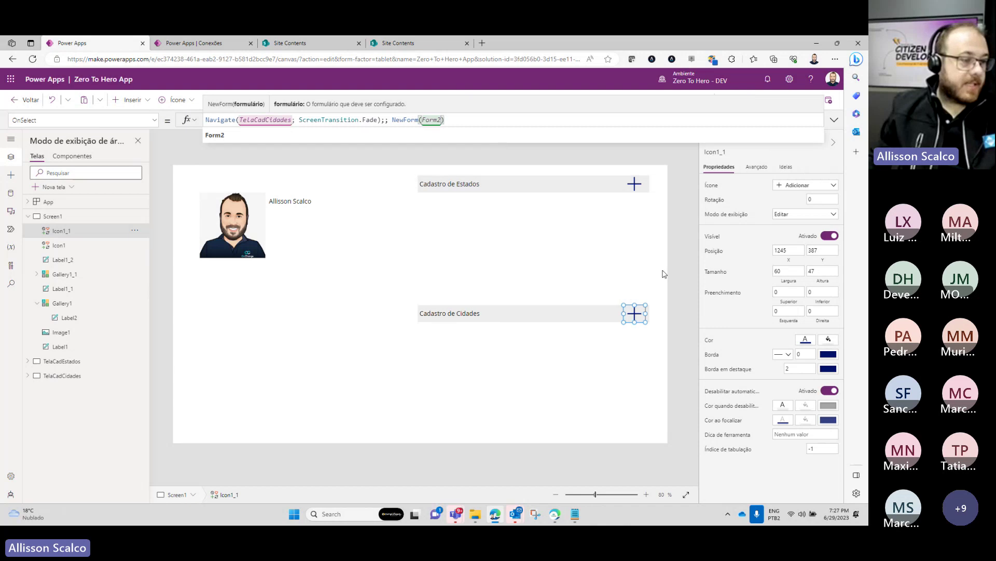
left_click(696, 256)
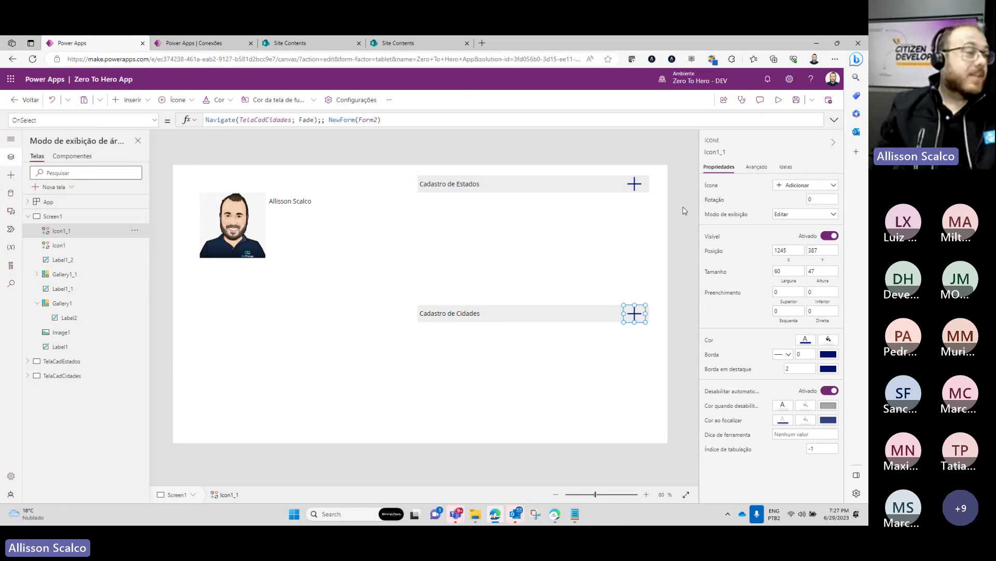
Preview the app and save a new state record with Title São Paulo and Sigla SP.
left_click(779, 100)
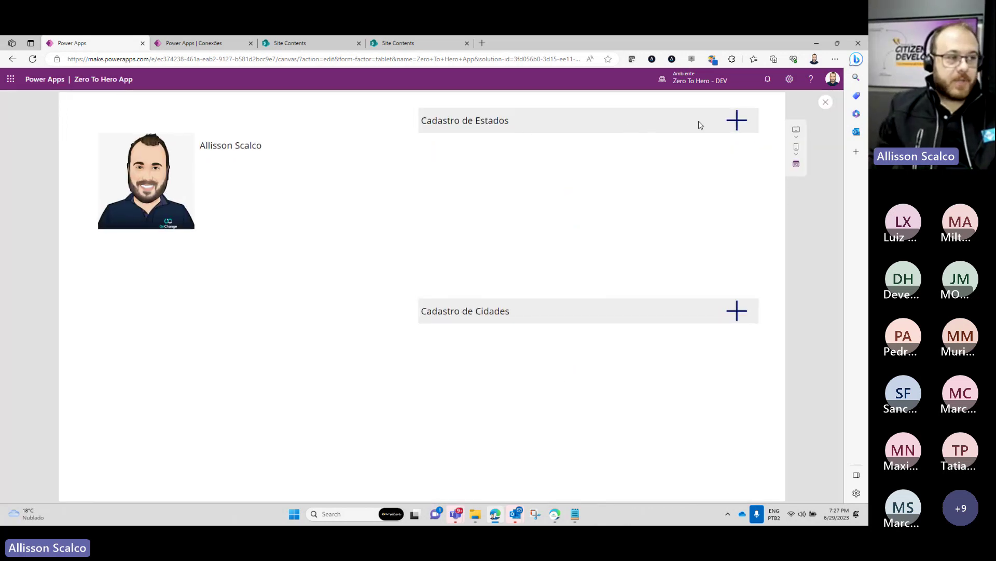
left_click(735, 125)
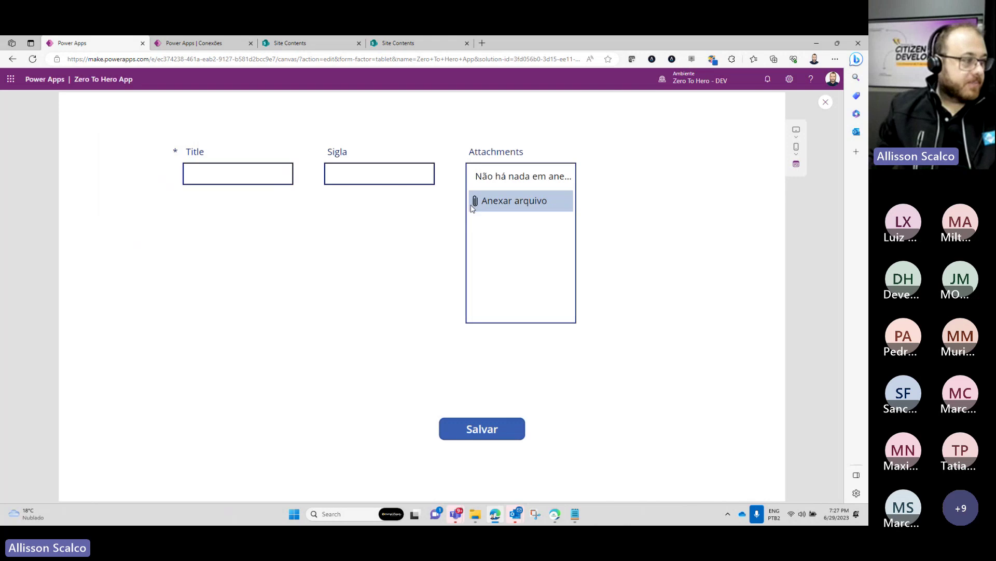
left_click(256, 177)
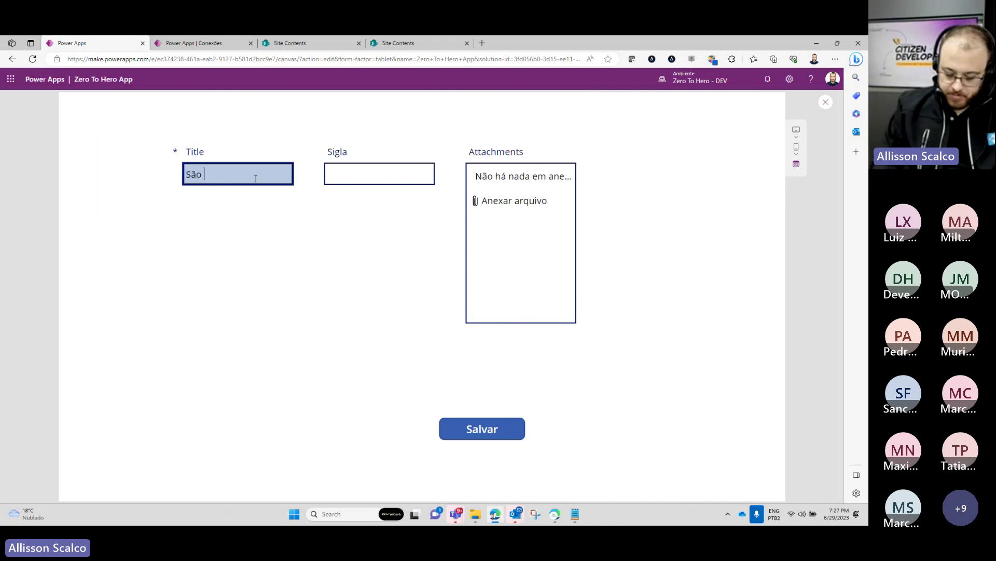
type("São Paulo")
left_click(414, 179)
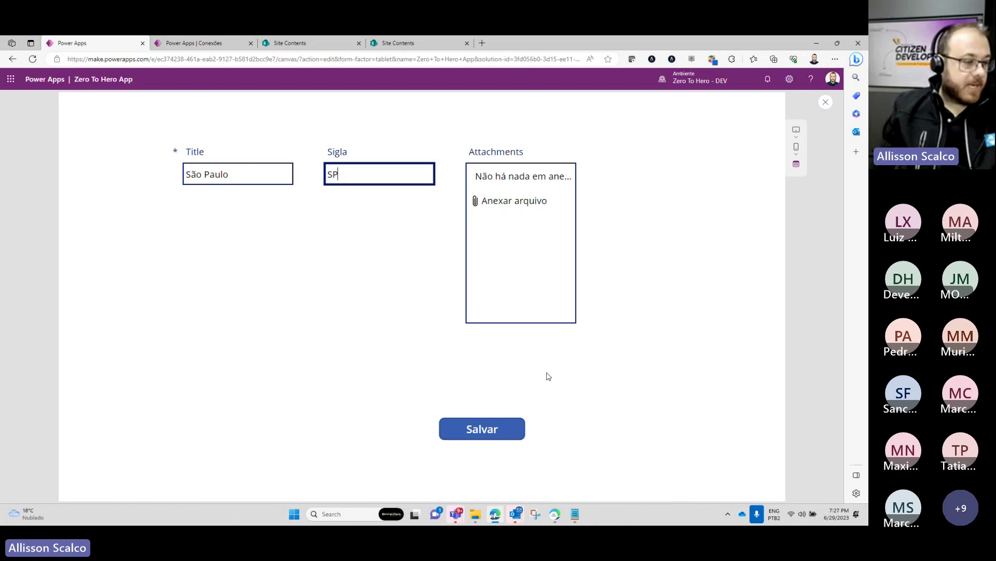
left_click(482, 437)
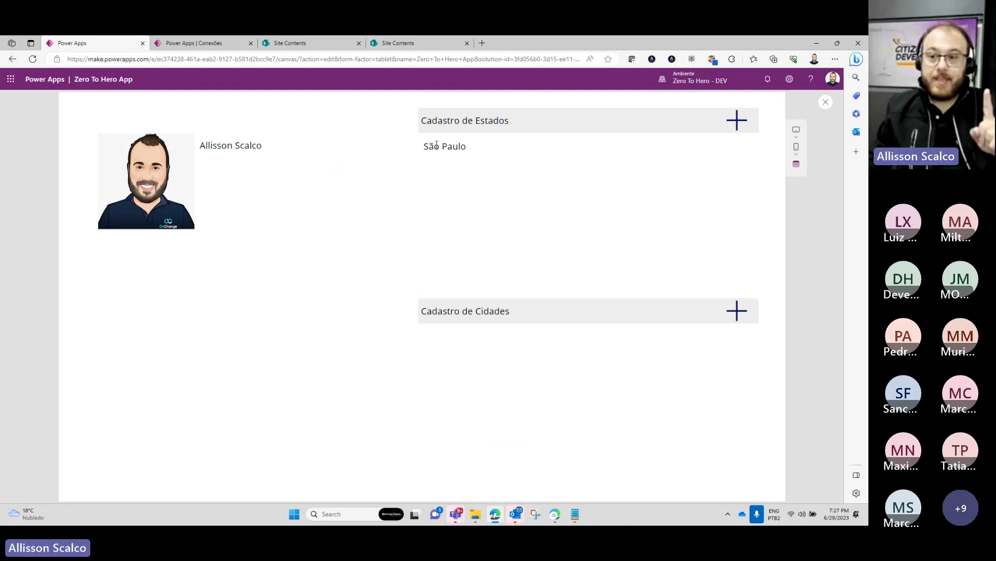
Switch to SharePoint and compare the cadEstados list entries on the ZeroToHero and zerotoheroDEV sites.
left_click(300, 44)
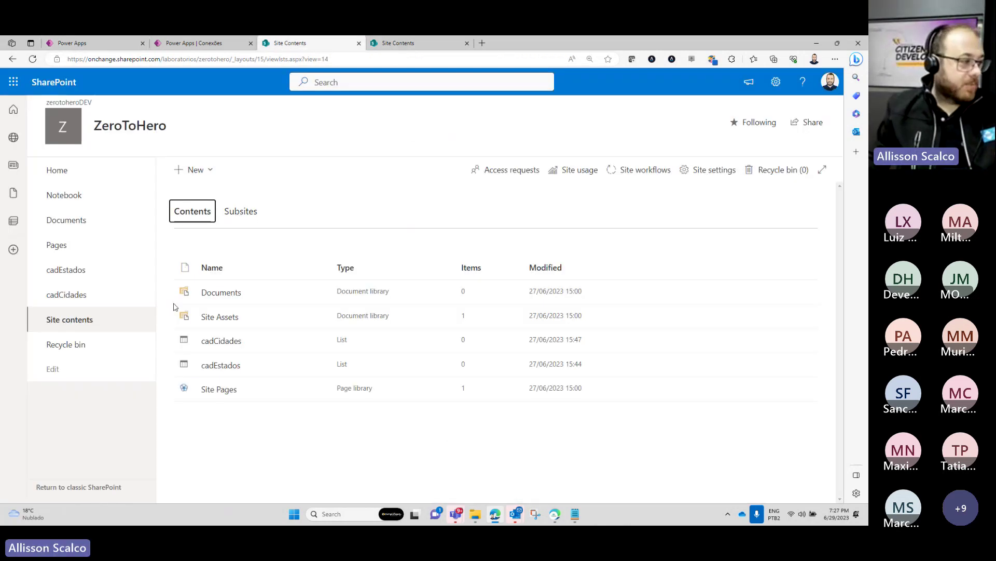
left_click(82, 274)
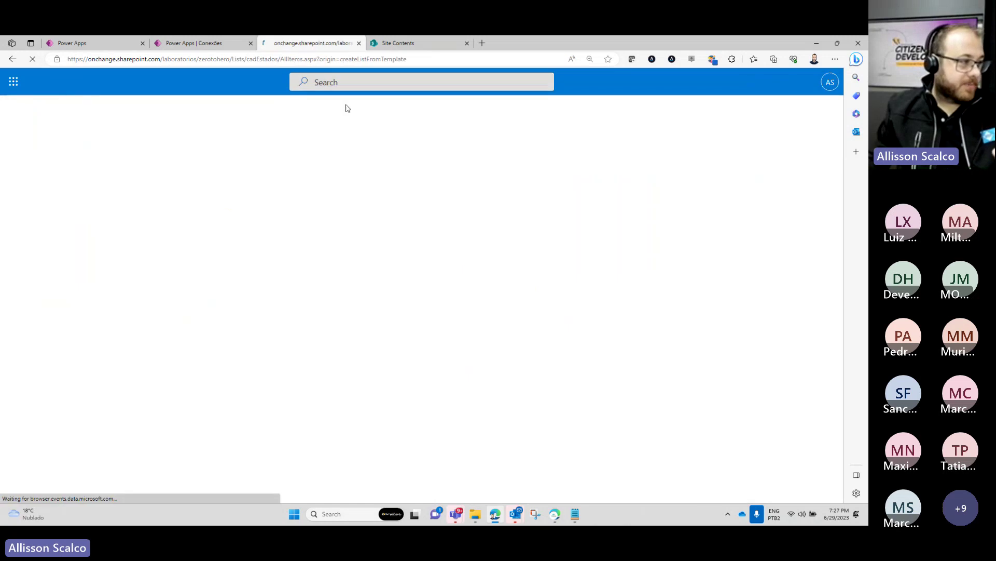
left_click(427, 44)
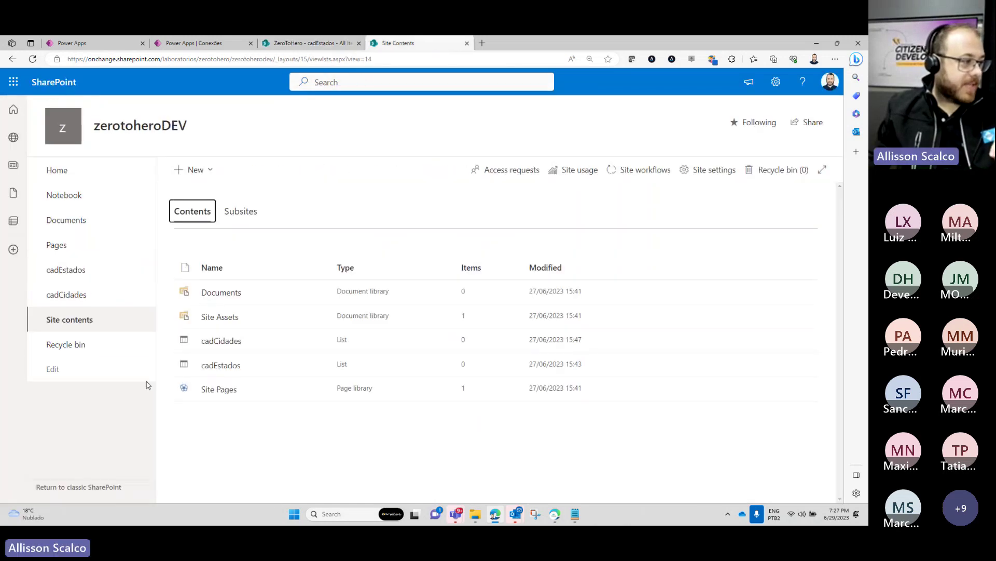
left_click(79, 269)
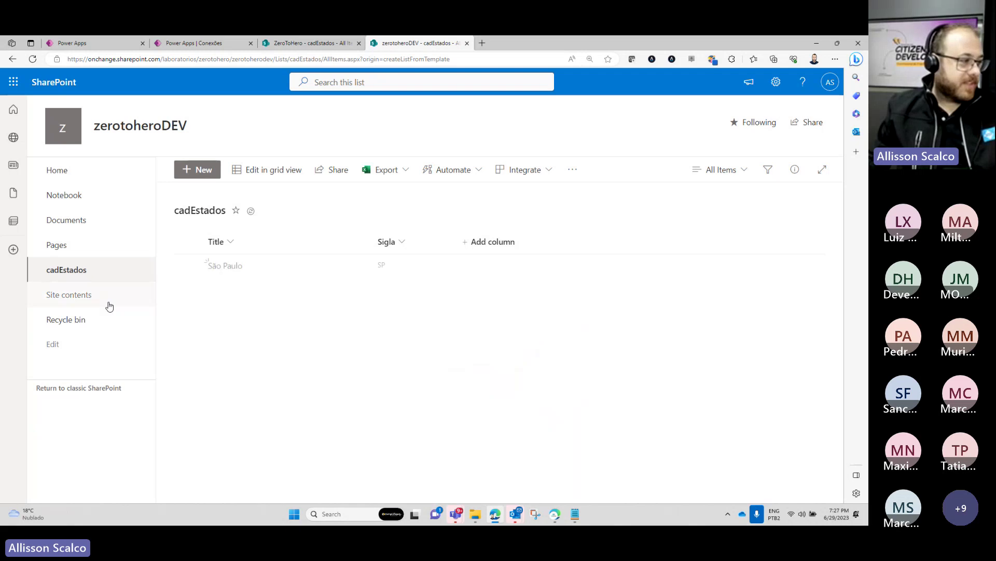
left_click(94, 271)
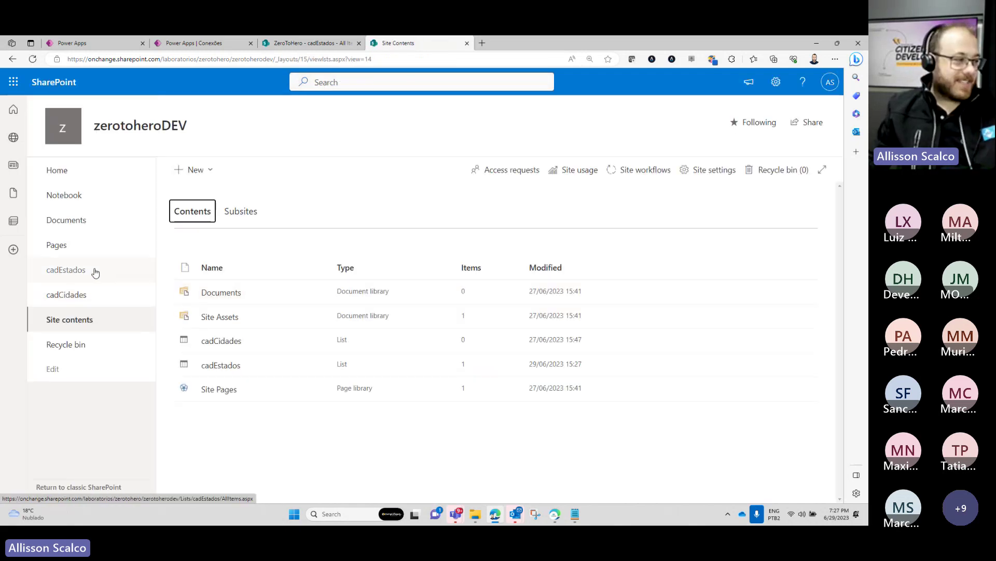
left_click(93, 271)
left_click(310, 40)
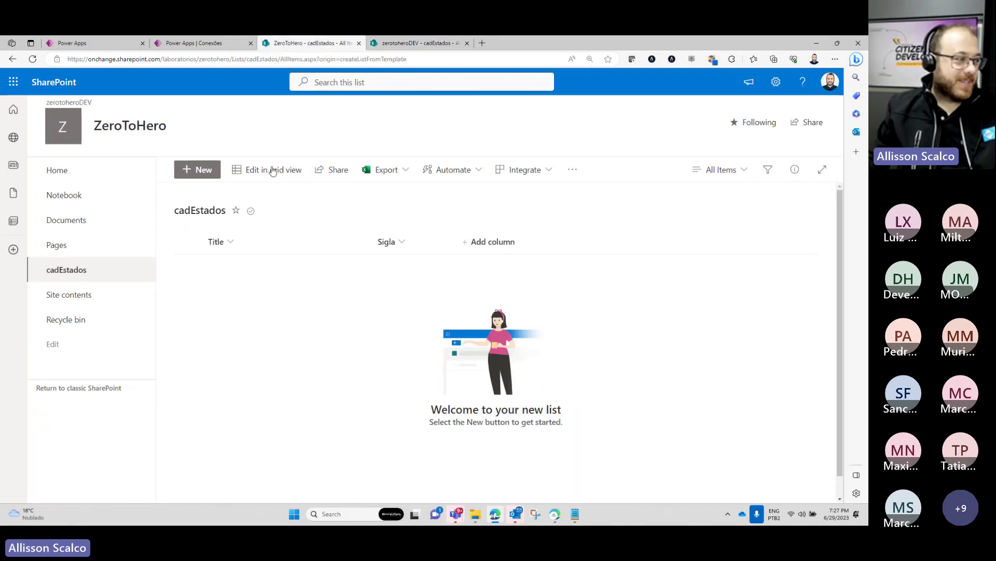
left_click(89, 273)
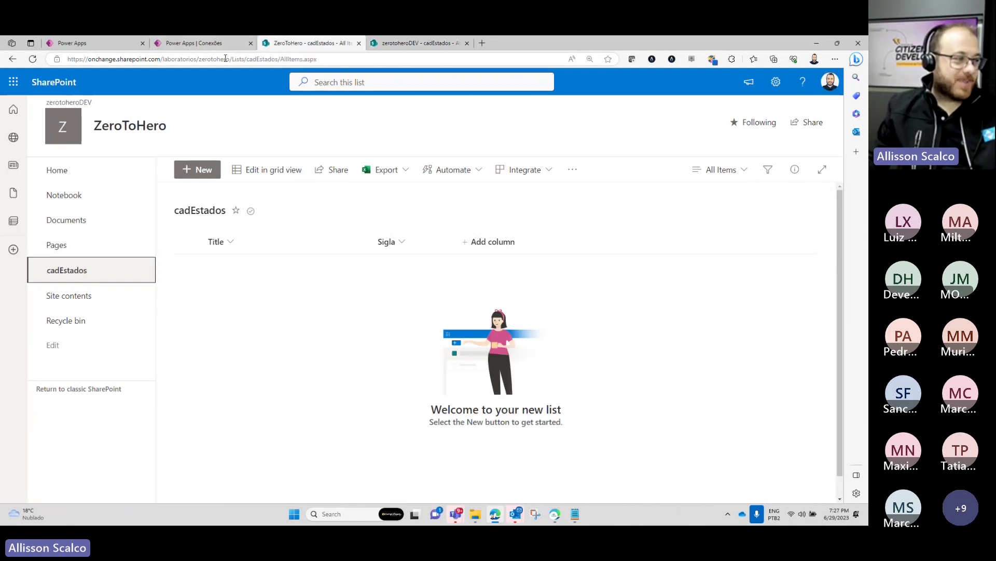
left_click(423, 44)
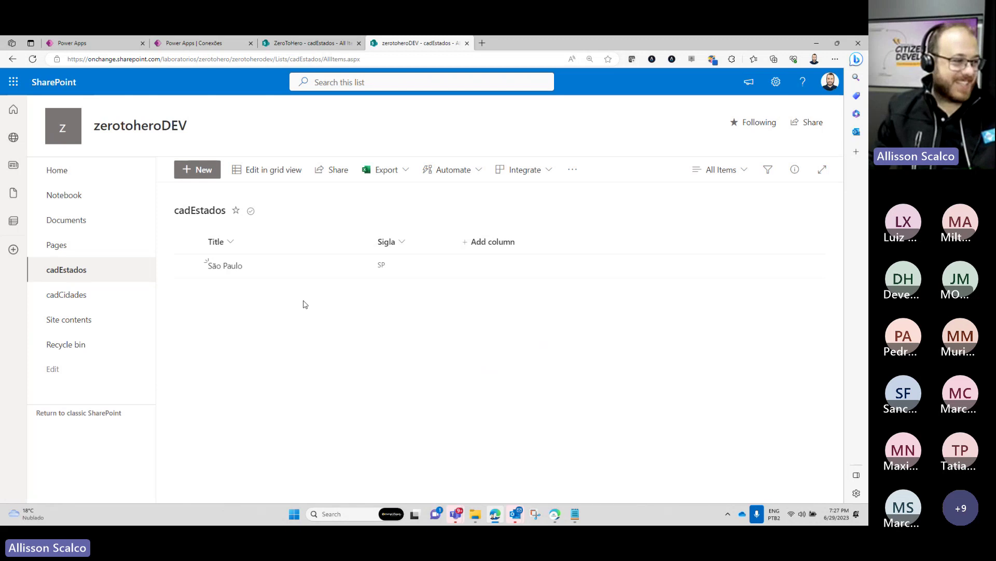
Show the ID column in the cadEstados list view on the zerotoheroDEV site.
left_click(465, 251)
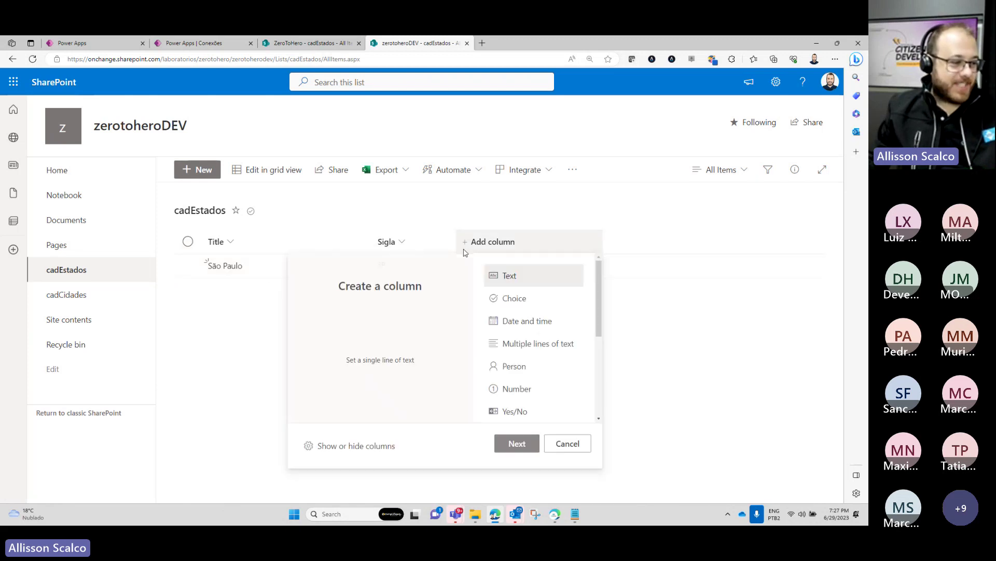
left_click(329, 446)
left_click(609, 260)
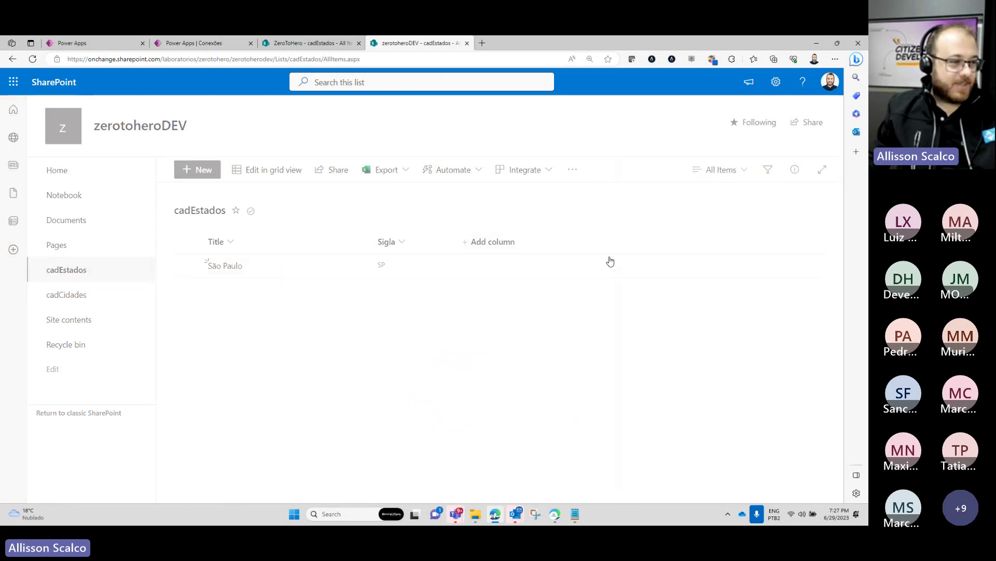
left_click(530, 245)
left_click(369, 445)
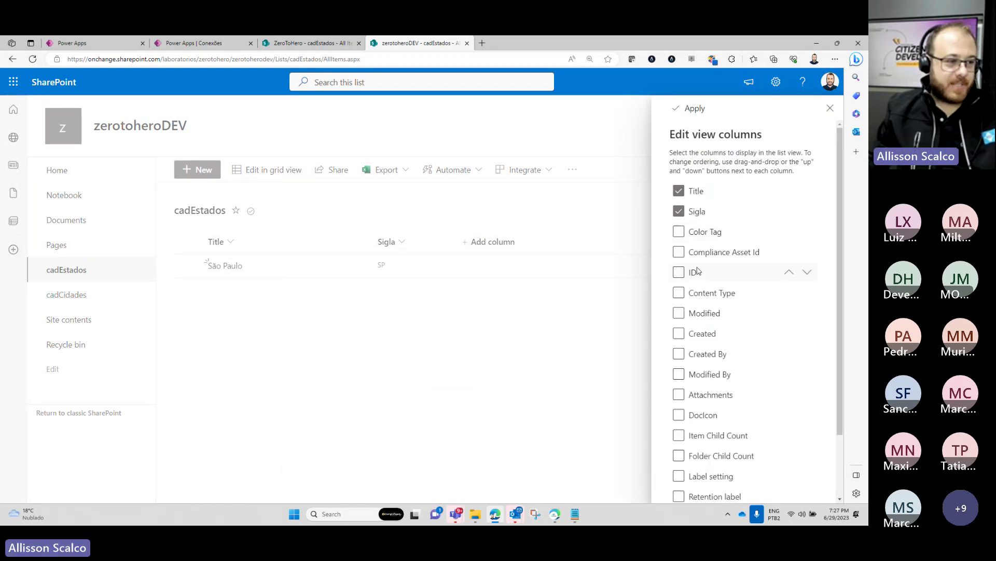
left_click(679, 272)
left_click(689, 108)
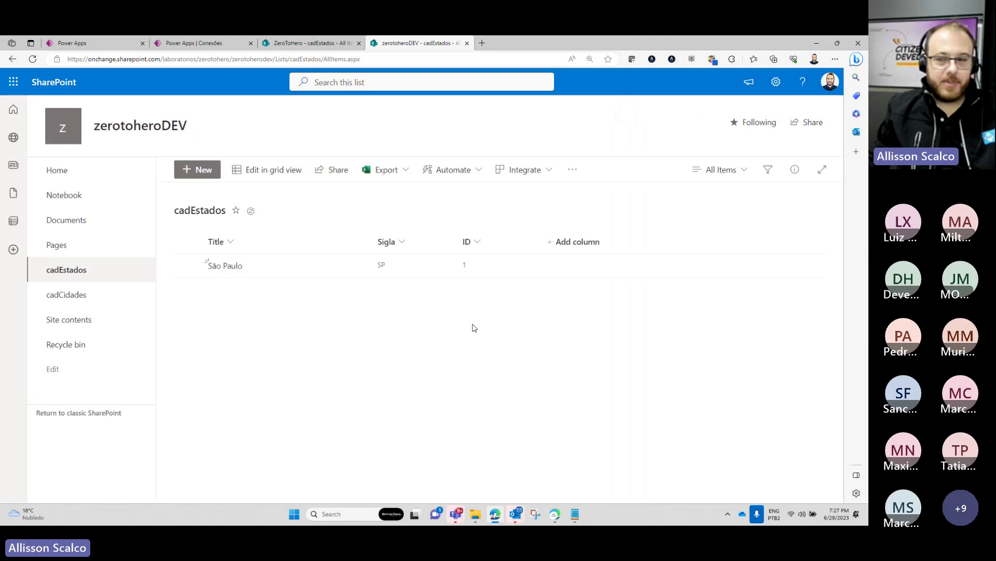
Switch back to the Power Apps preview and save a new city with Title São José dos Campos and Estado 1.
left_click(197, 43)
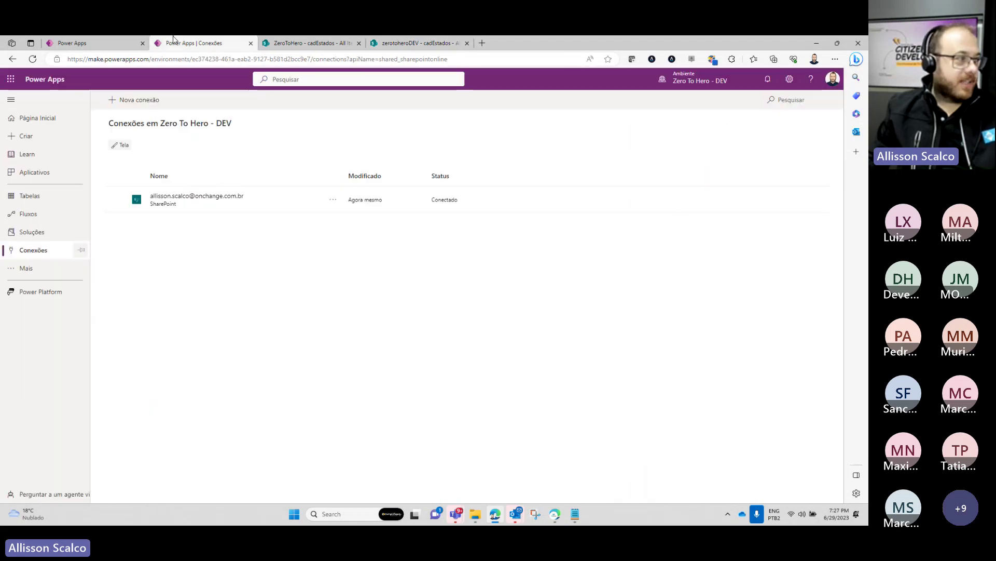
left_click(86, 44)
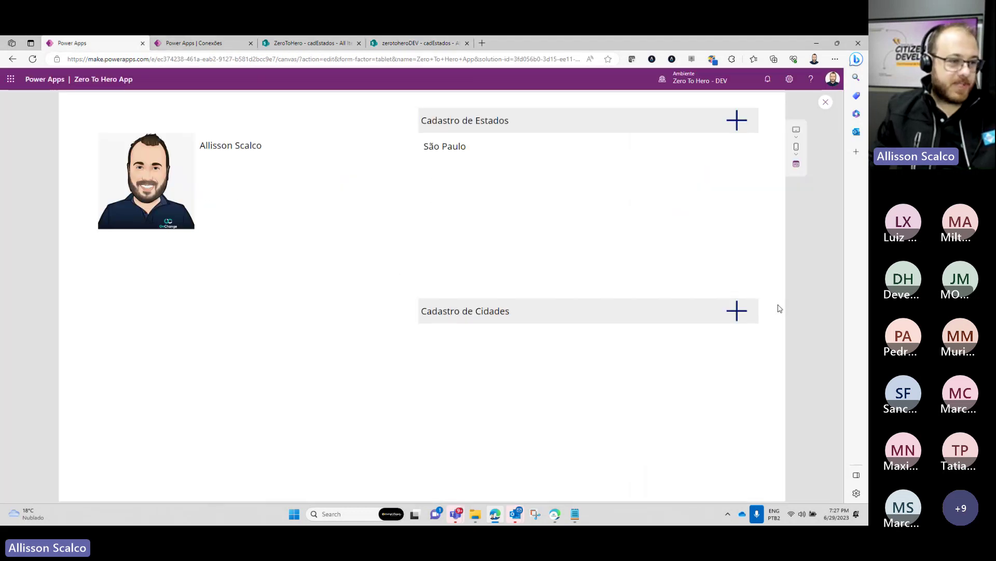
left_click(741, 314)
left_click(232, 177)
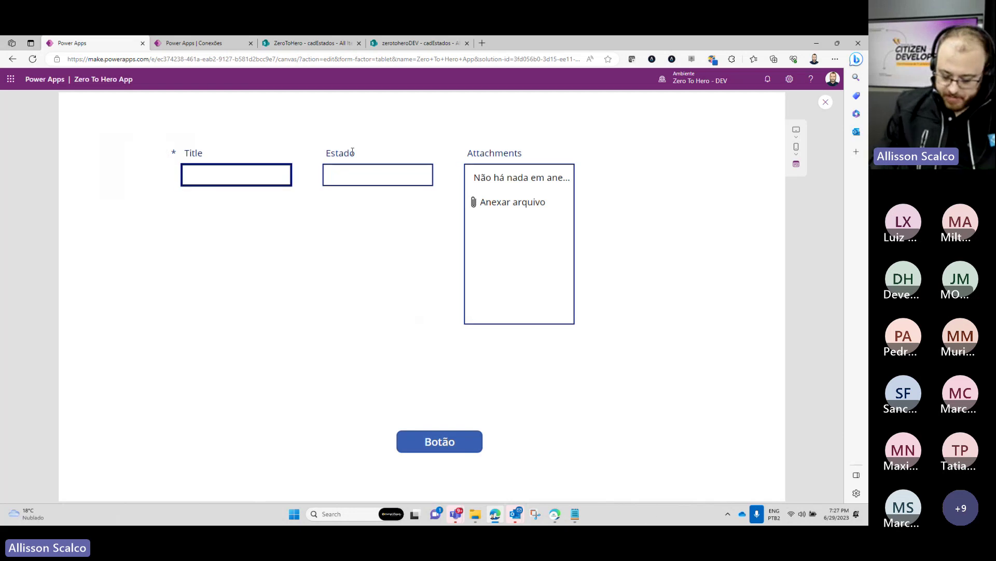
type("São José dos")
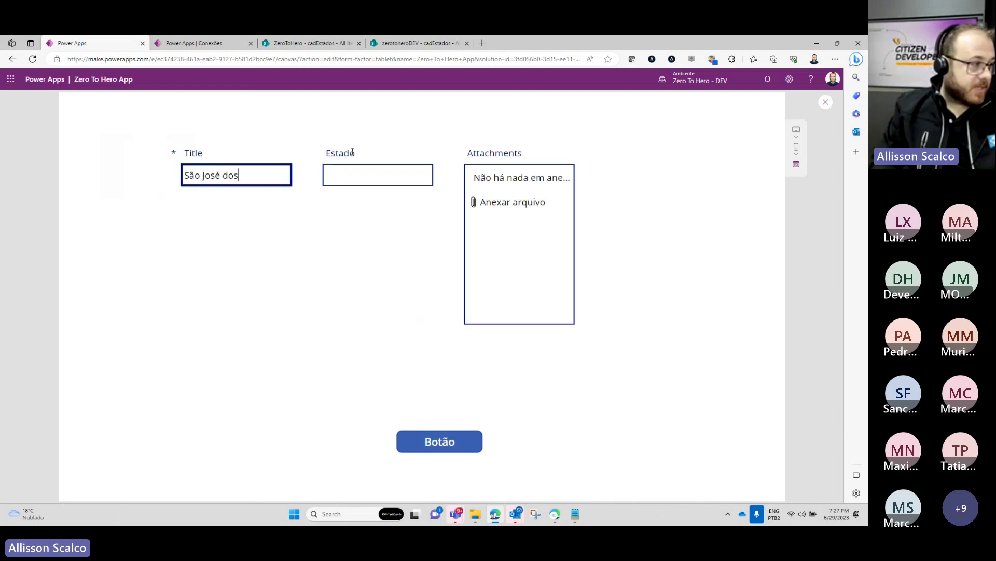
type(" Campos")
left_click(335, 173)
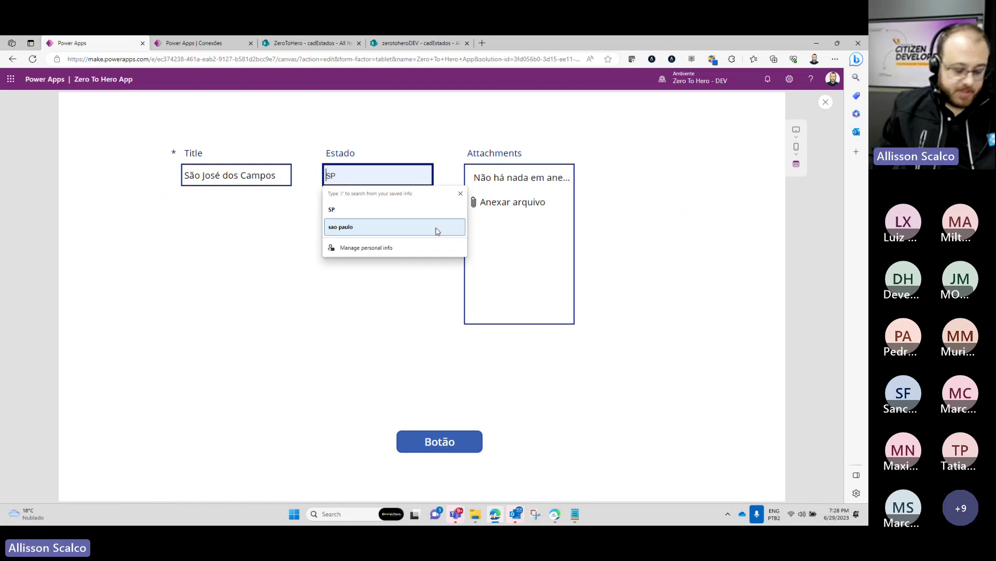
type("1")
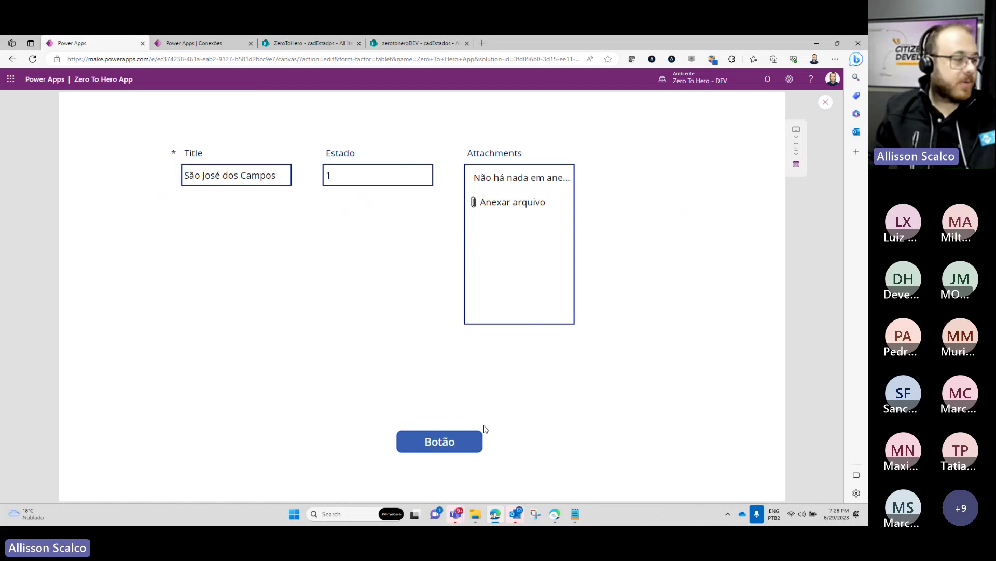
left_click(442, 440)
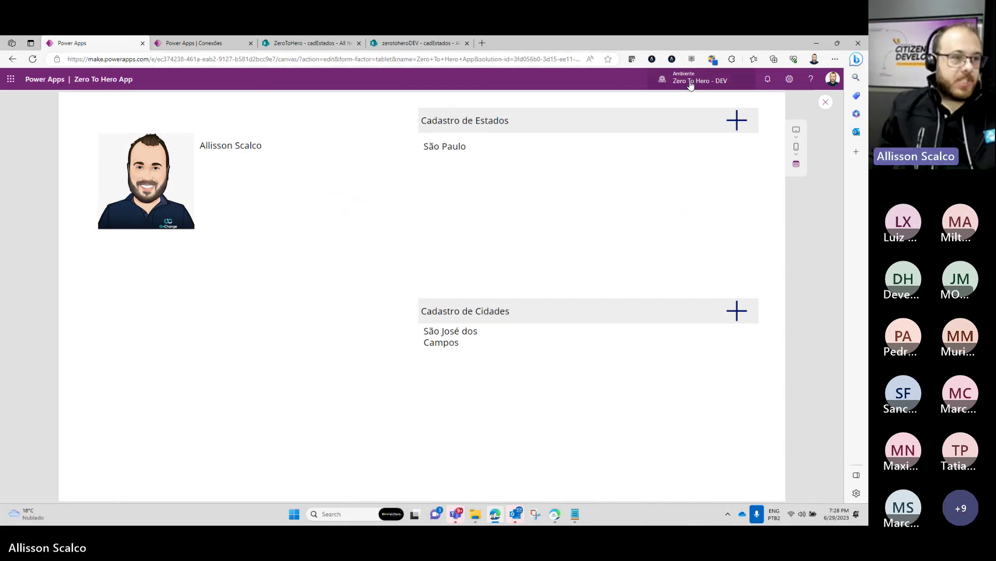
Close the preview, then save the Zero To Hero App and publish this version.
left_click(824, 103)
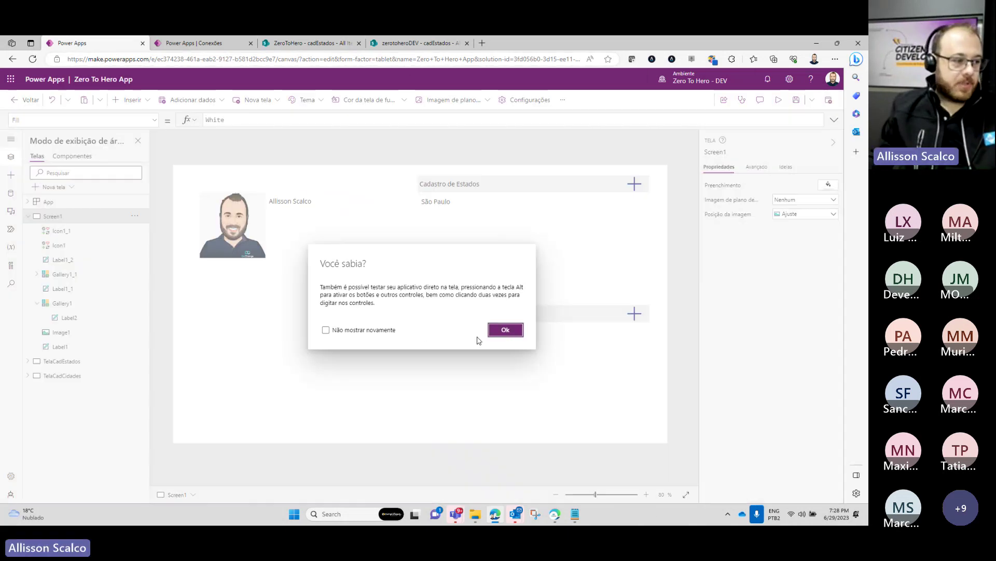
left_click(506, 328)
left_click(797, 102)
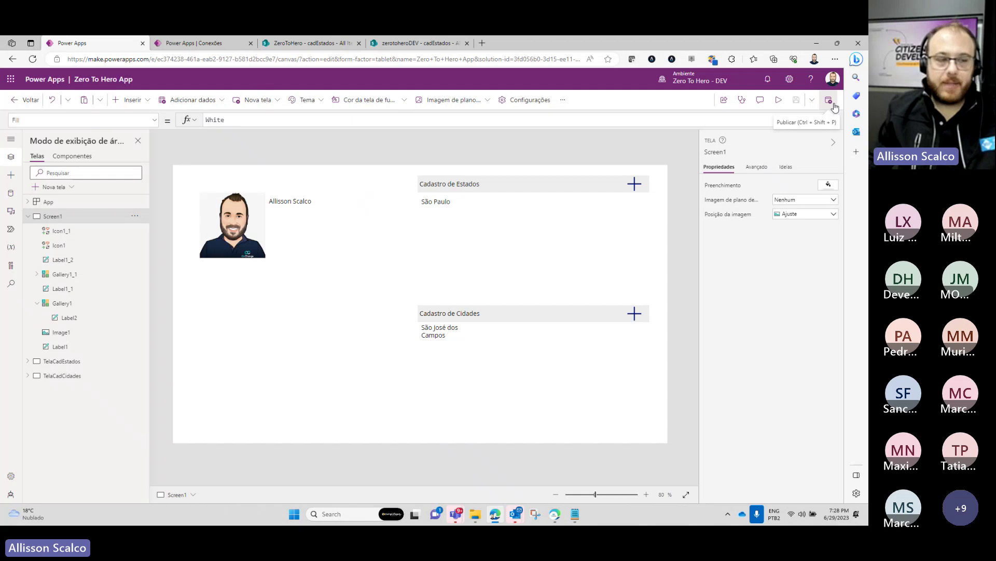
left_click(828, 101)
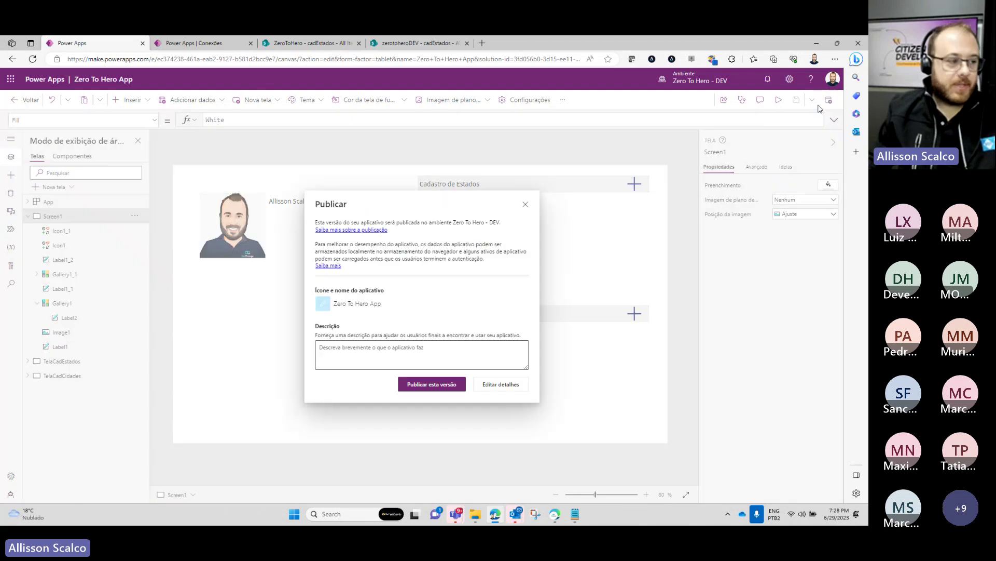
left_click(443, 387)
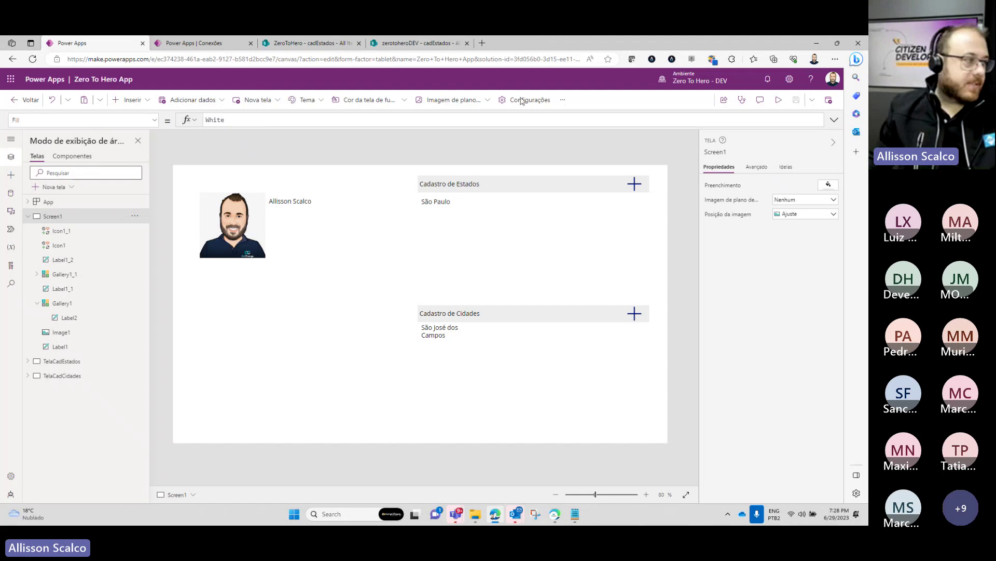
Leave the app editor, check the Zero To Hero solution's apps and return to the solutions list.
left_click(27, 100)
left_click(459, 323)
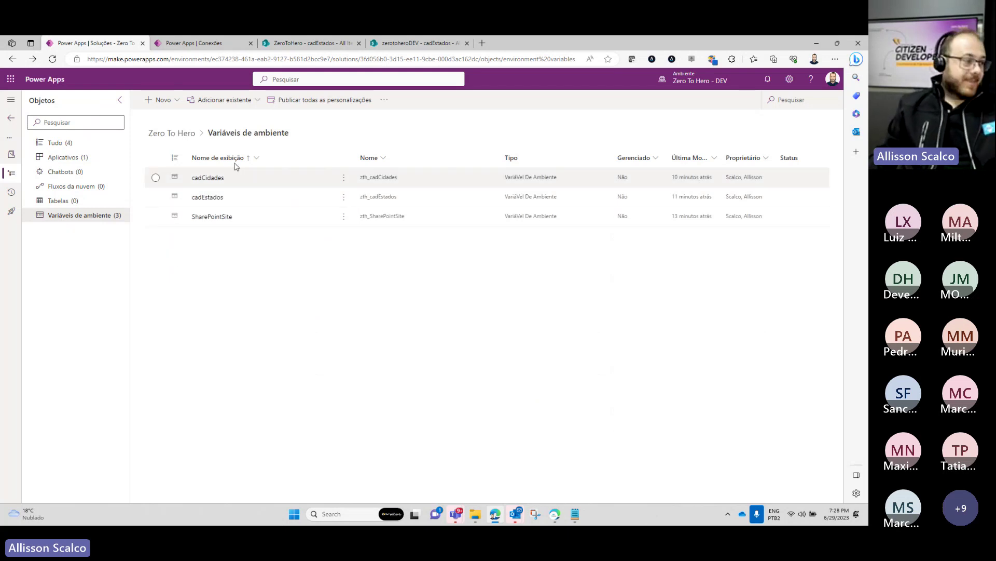
left_click(62, 157)
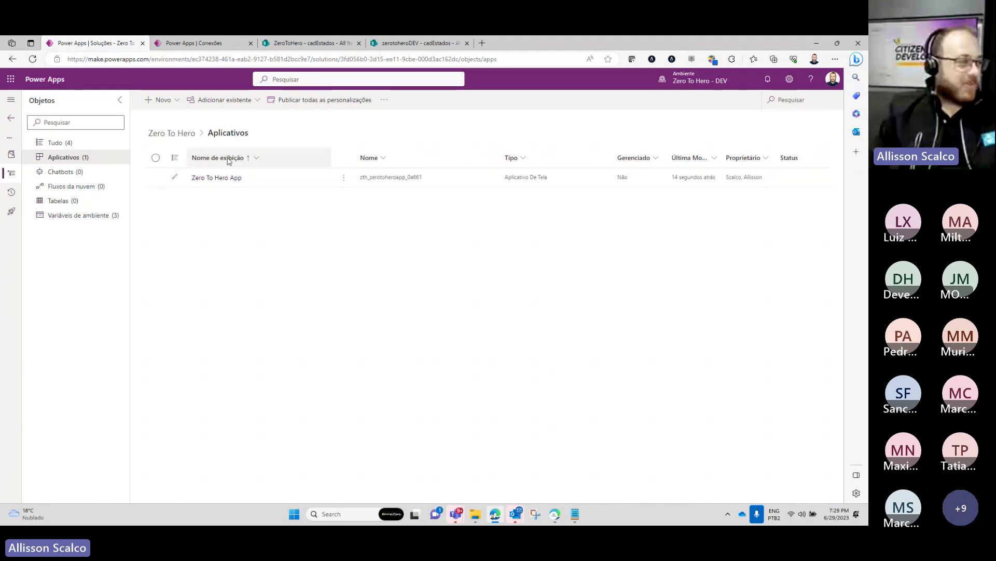
left_click(14, 121)
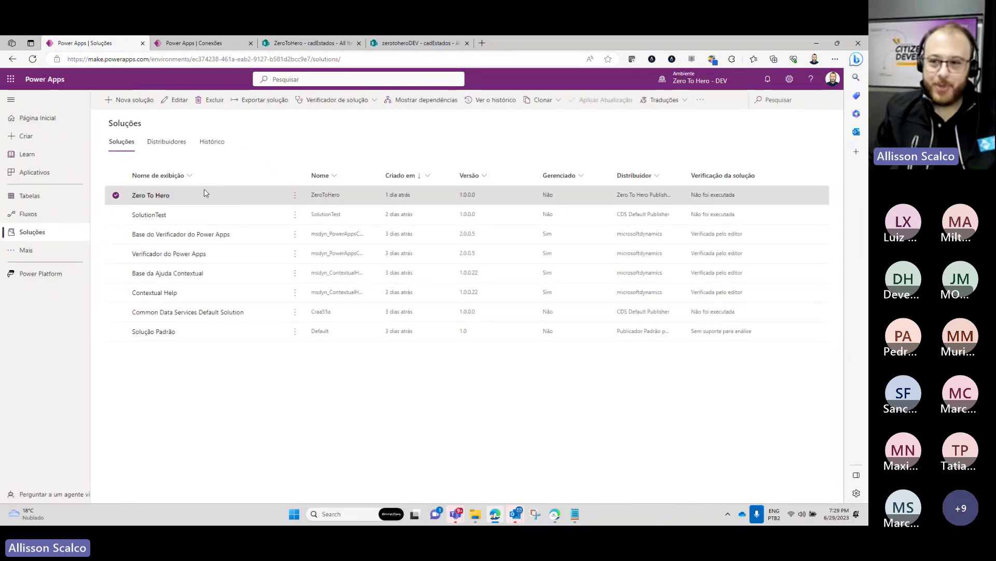
Start exporting the Zero To Hero solution, publish all its changes and cancel the export.
left_click(294, 198)
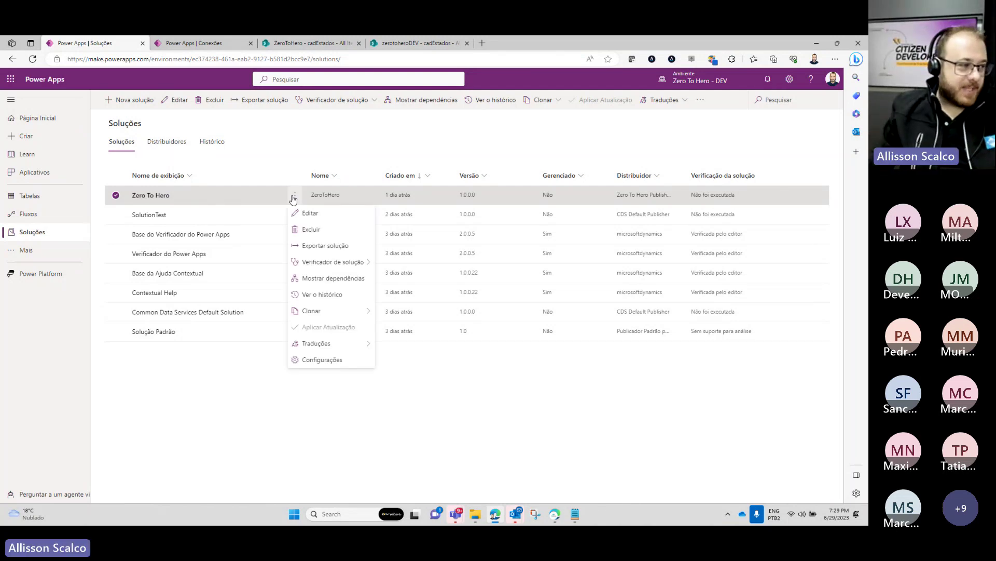
left_click(347, 247)
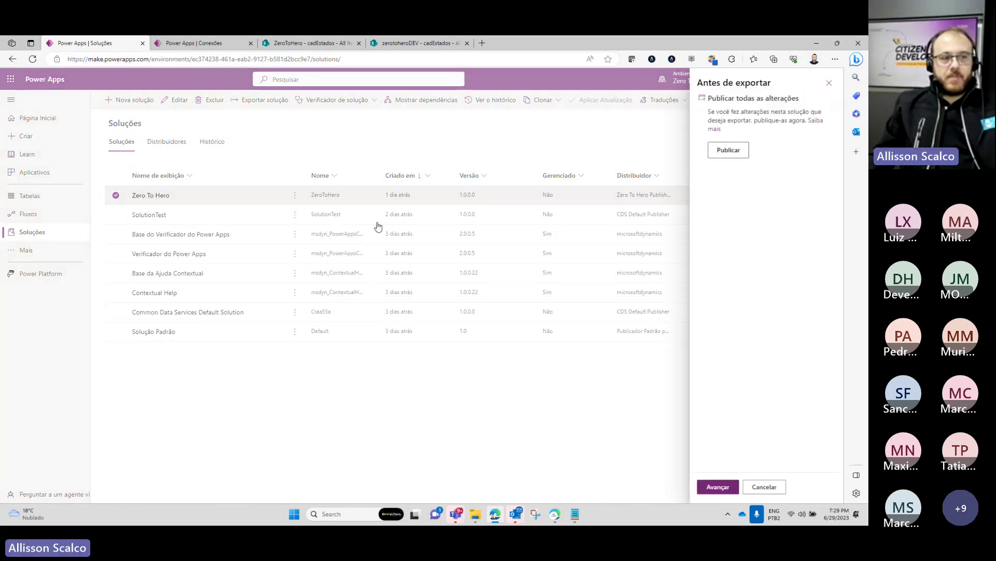
left_click(741, 153)
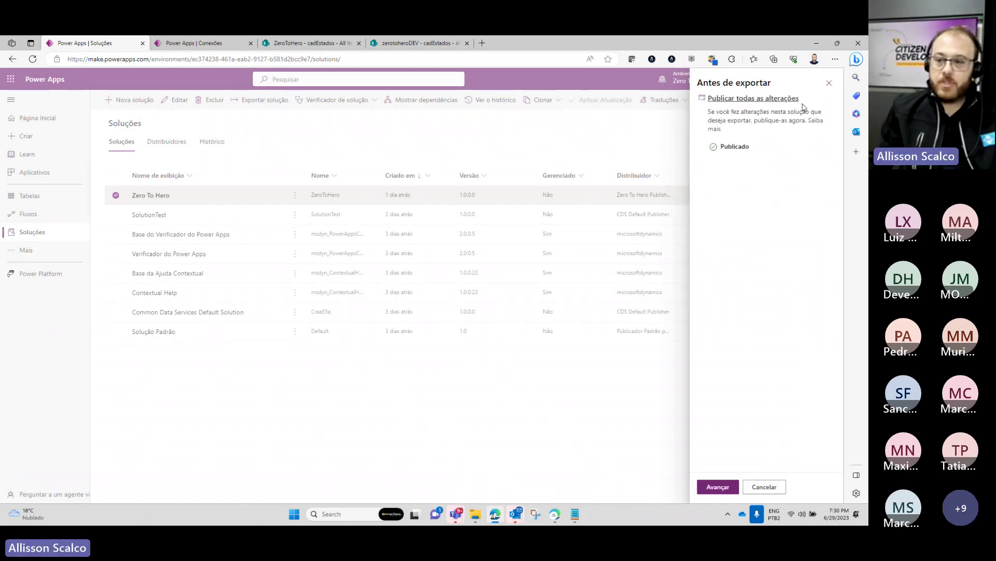
left_click(769, 486)
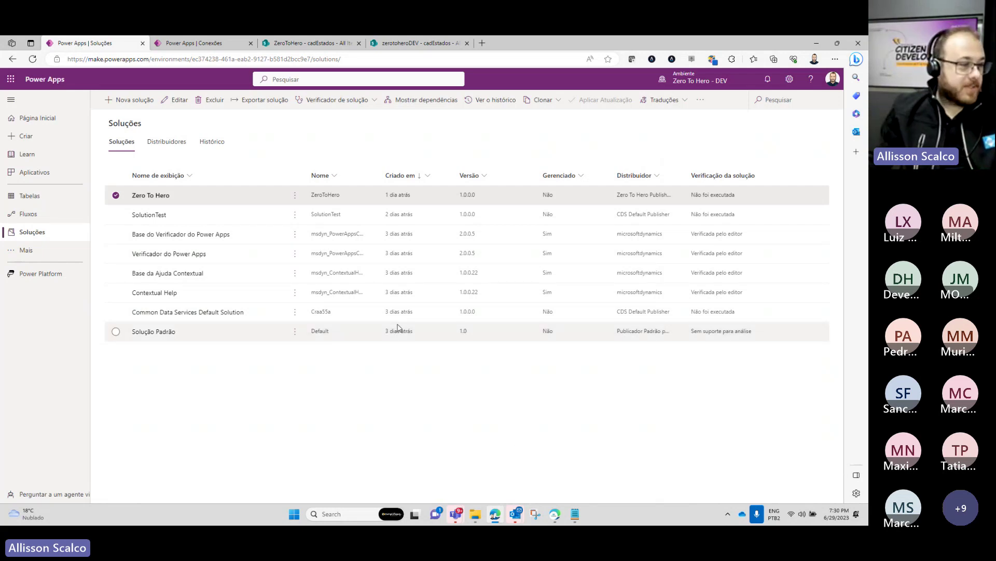
Clear the default site value of the SharePointSite environment variable in the Zero To Hero solution and save it.
left_click(155, 195)
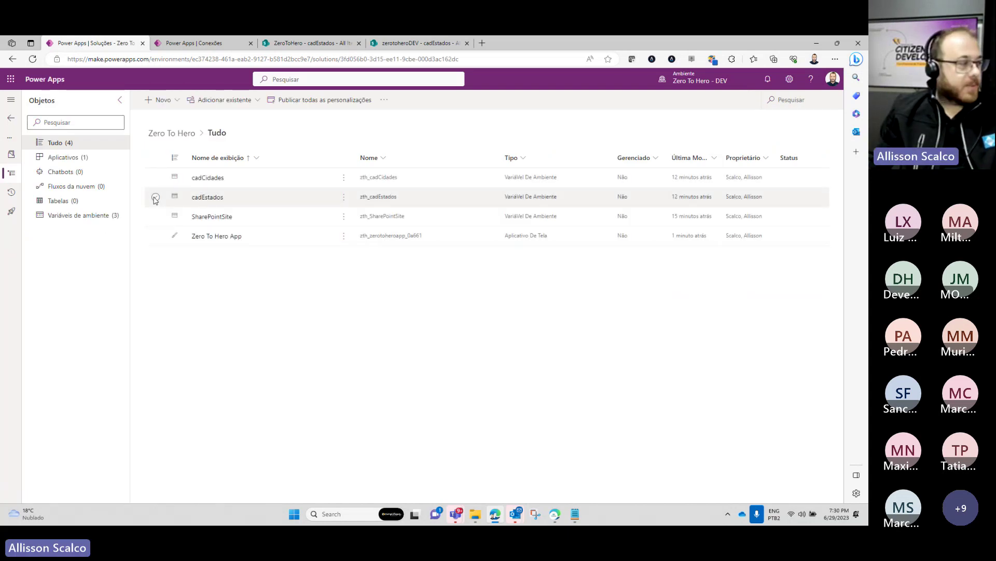
left_click(81, 219)
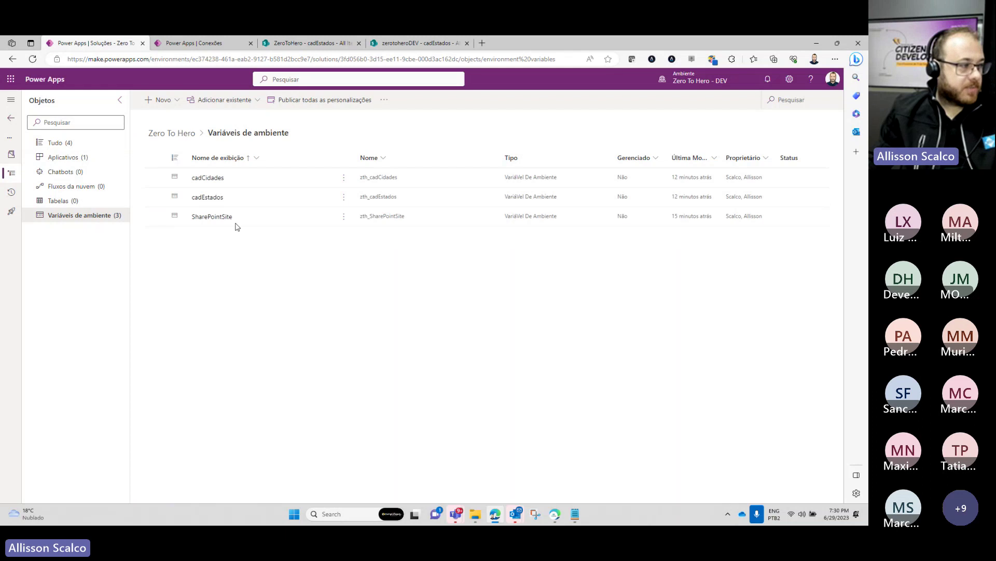
left_click(210, 216)
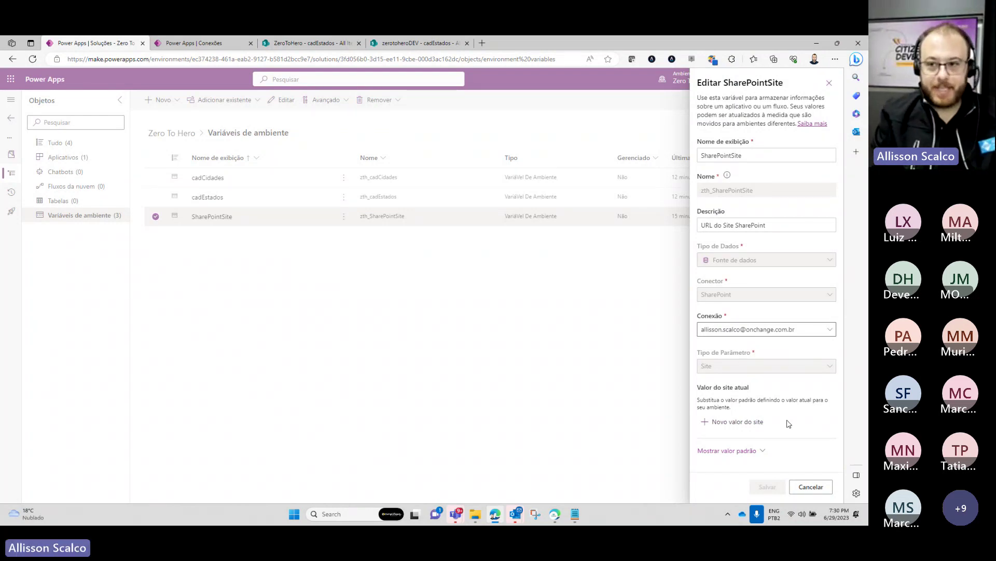
left_click(752, 451)
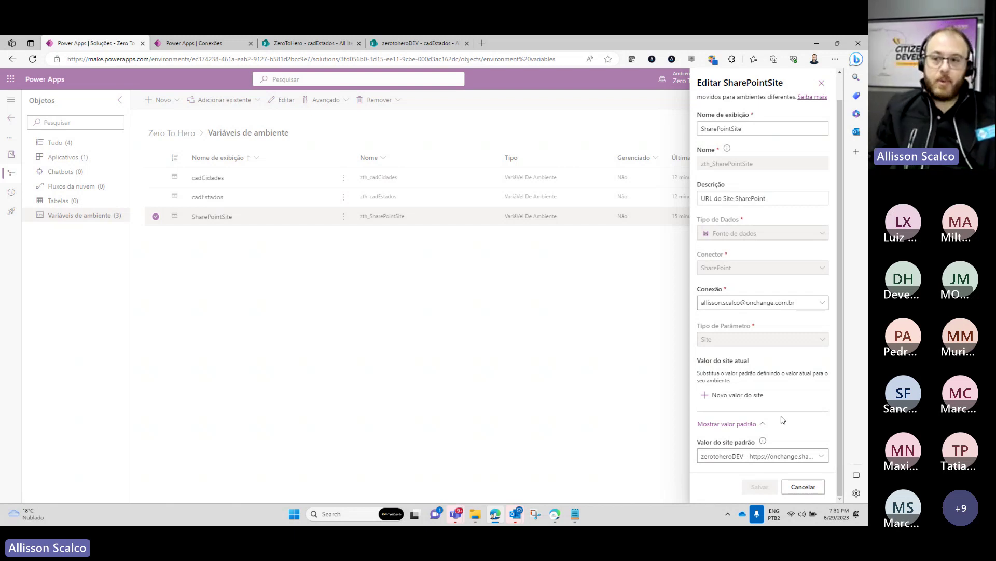
left_click(751, 456)
key("BackSpace")
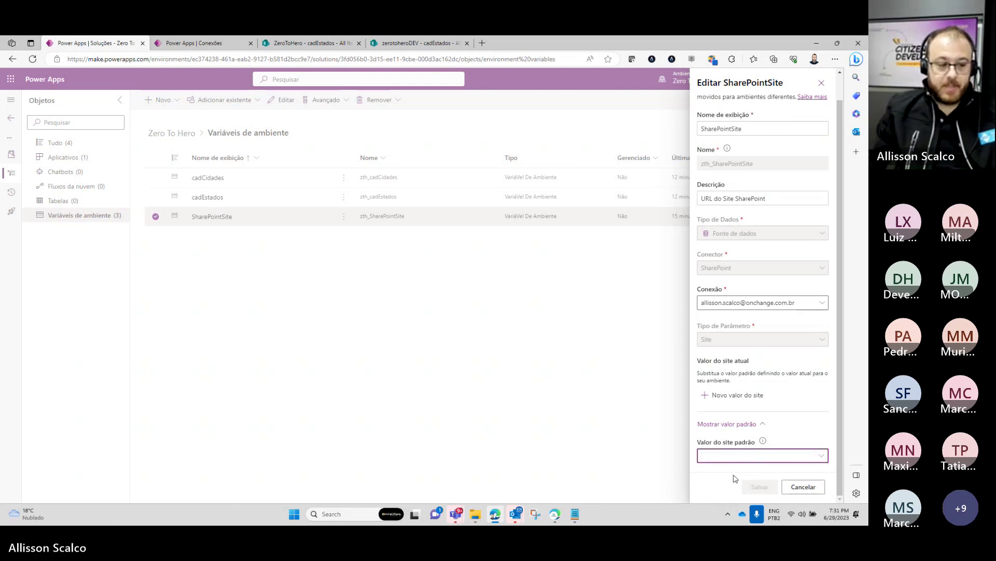
left_click(762, 489)
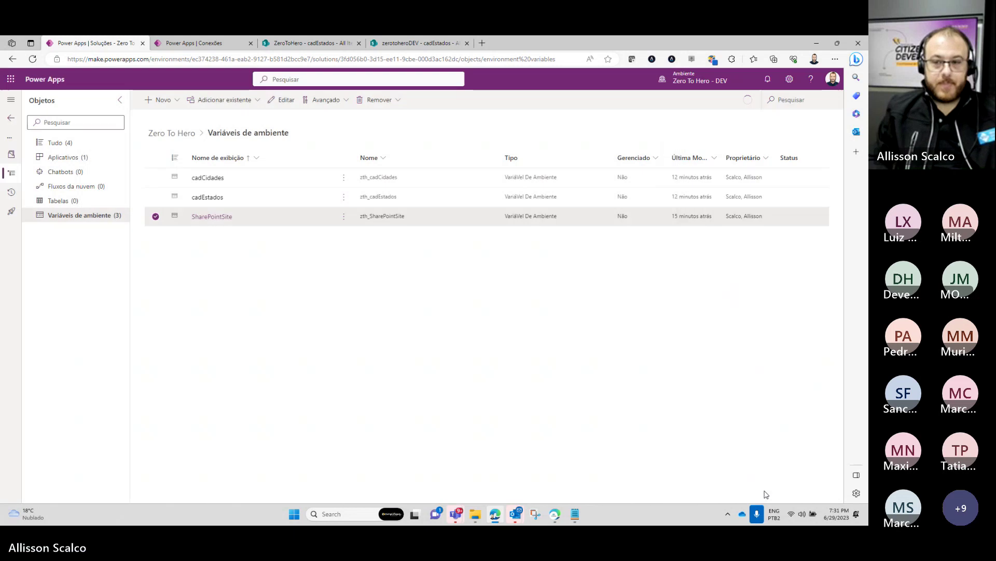
Clear the default list value of the cadCidades environment variable and save it.
left_click(223, 179)
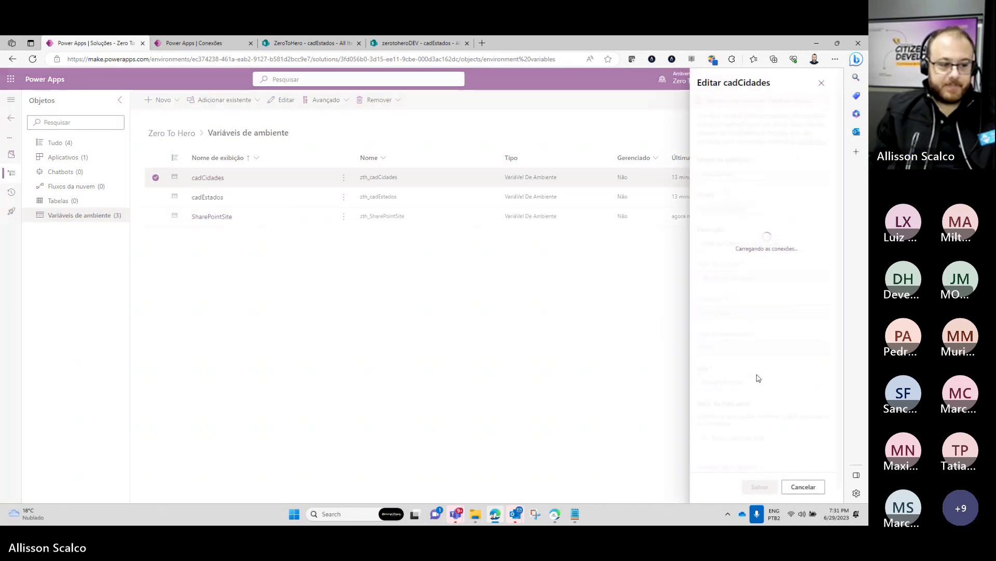
scroll(752, 378, "down", 1)
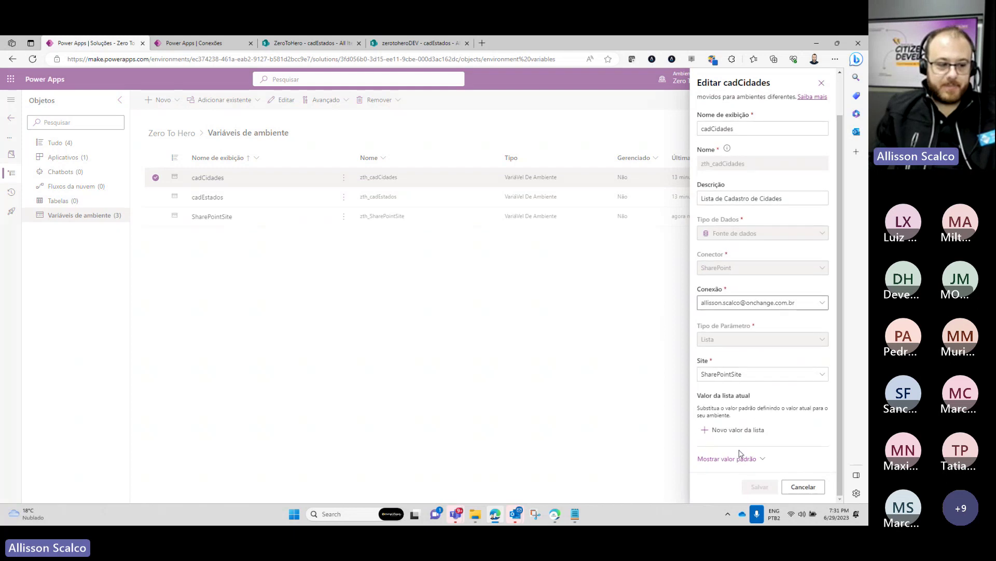
left_click(720, 459)
scroll(706, 374, "down", 1)
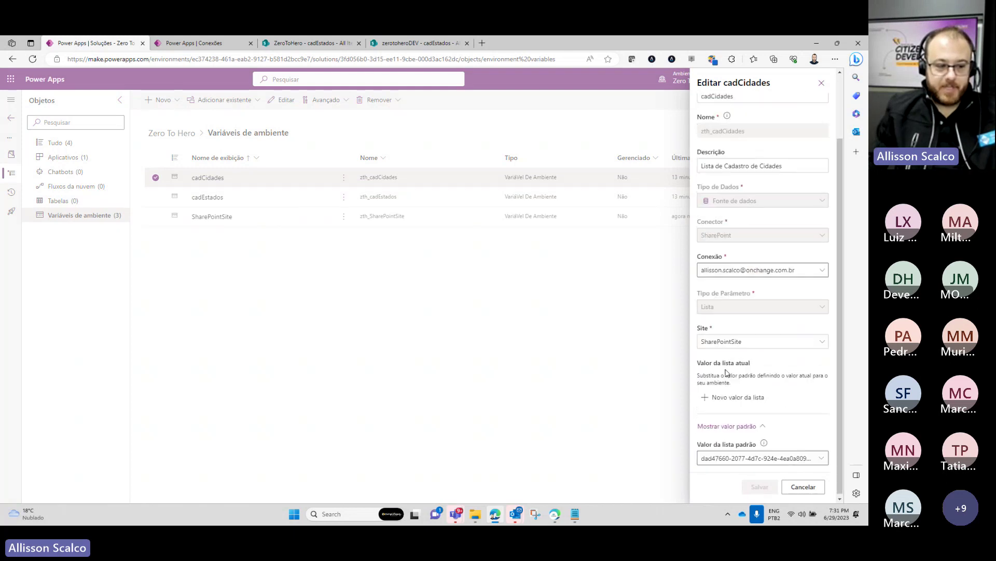
triple_click(764, 455)
key("BackSpace")
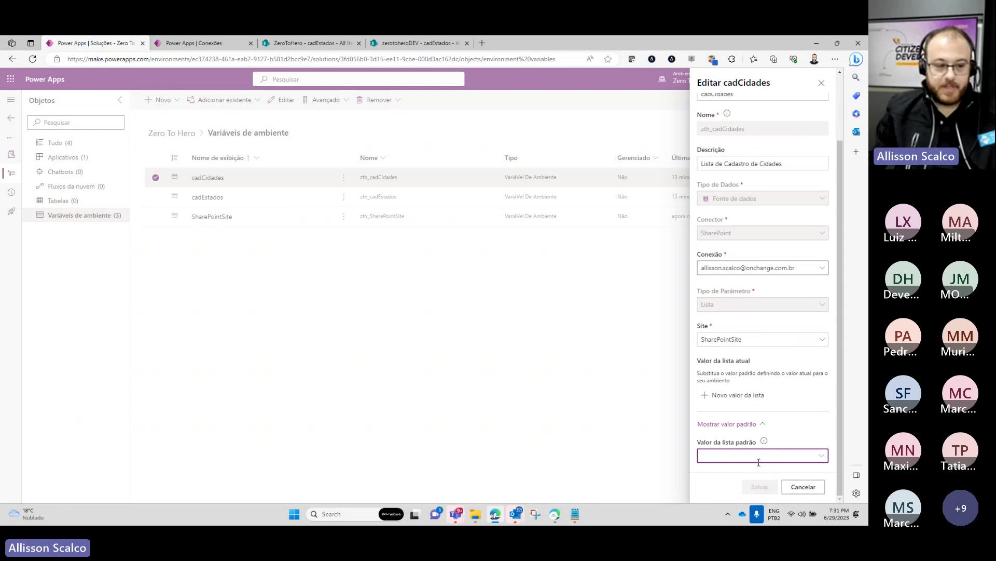
left_click(759, 487)
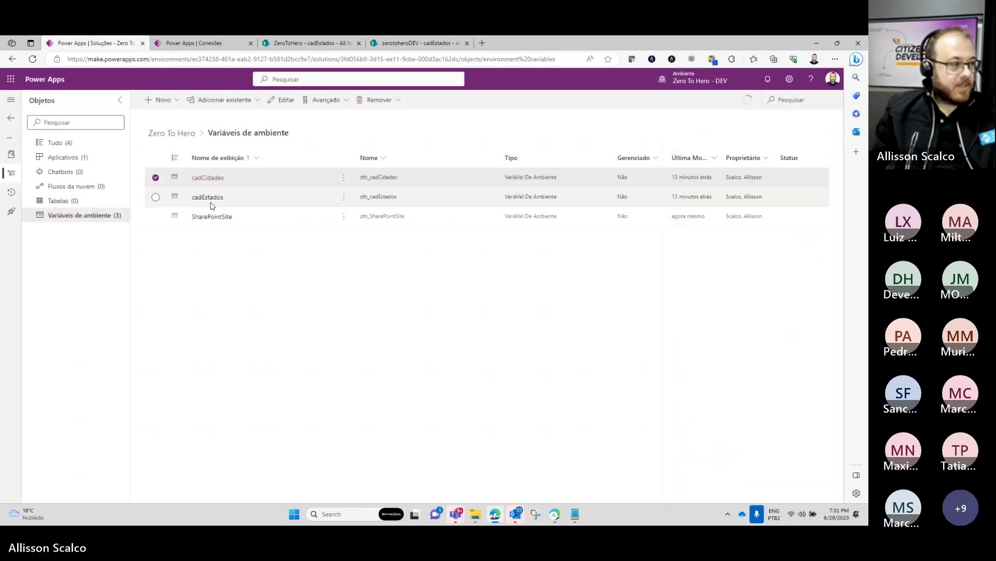
Clear the default list value of the cadEstados environment variable and save it.
left_click(209, 199)
scroll(755, 378, "down", 1)
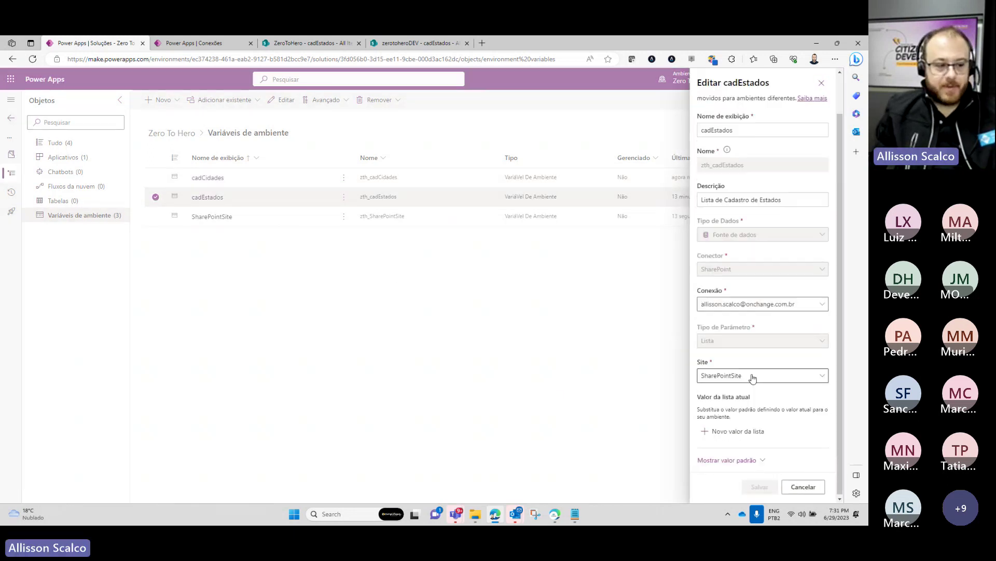
left_click(747, 460)
triple_click(755, 453)
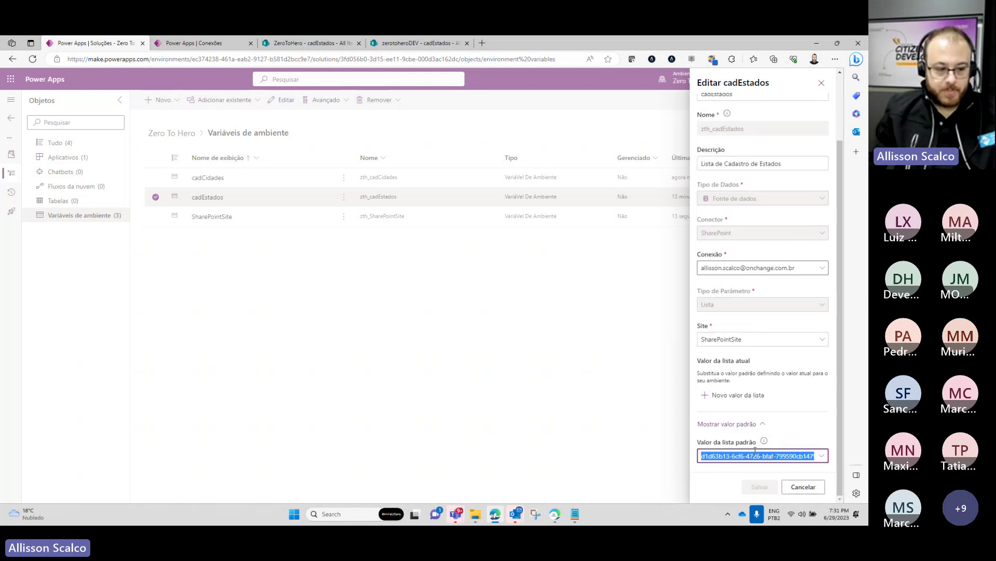
key("BackSpace")
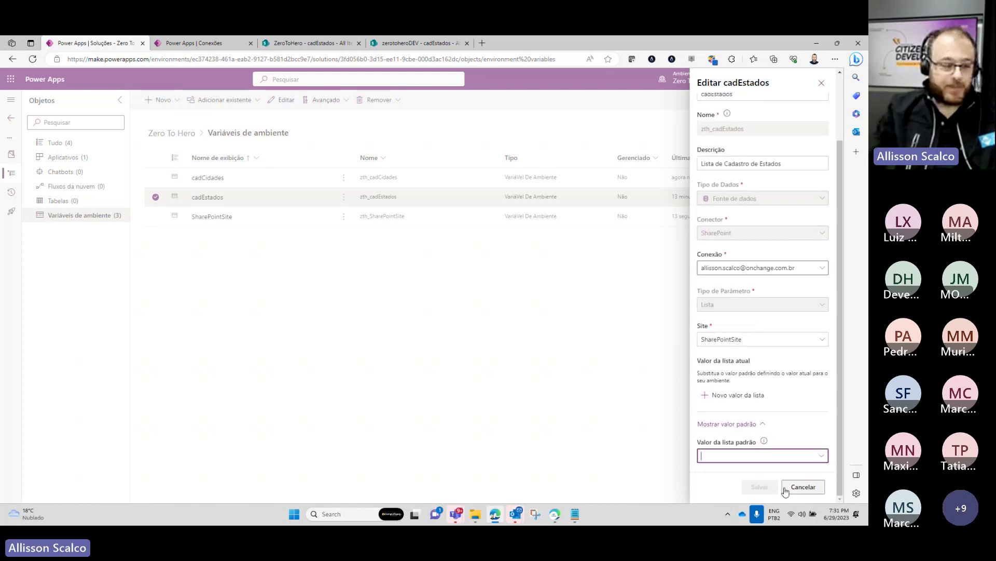
left_click(760, 486)
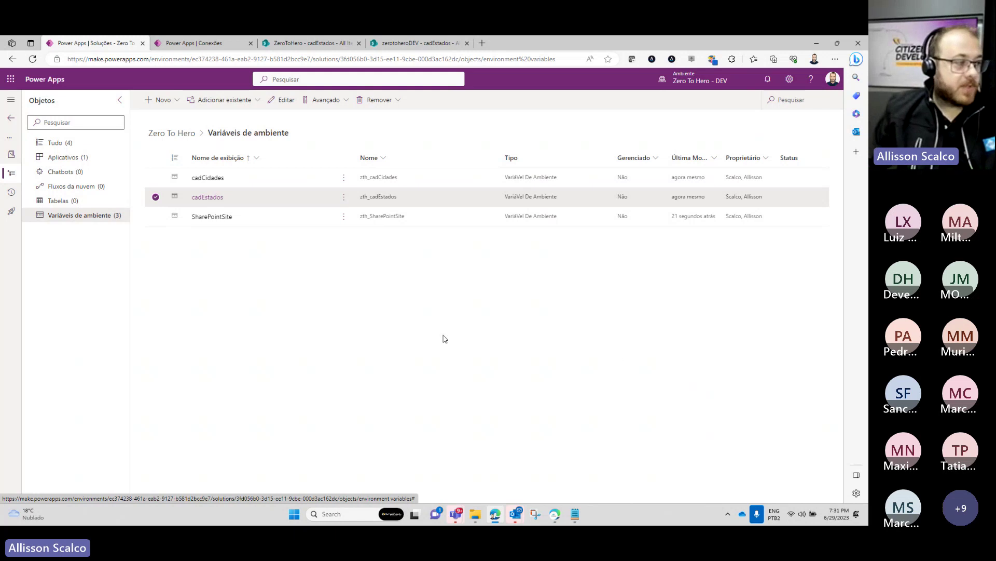
Open the Zero To Hero App for editing with SharePoint permission denied, check its main screen, and leave without saving.
left_click(79, 159)
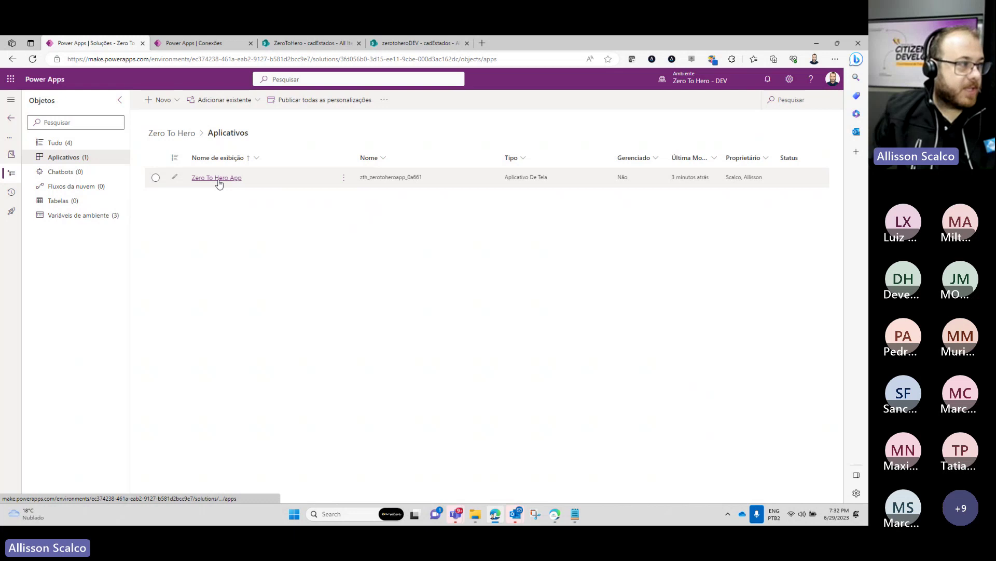
left_click(218, 179)
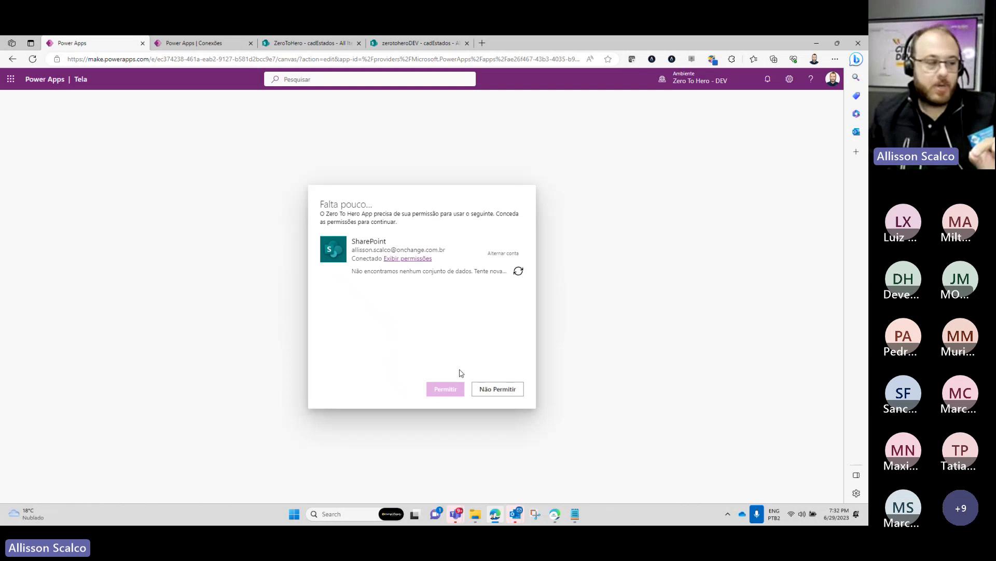
left_click(494, 390)
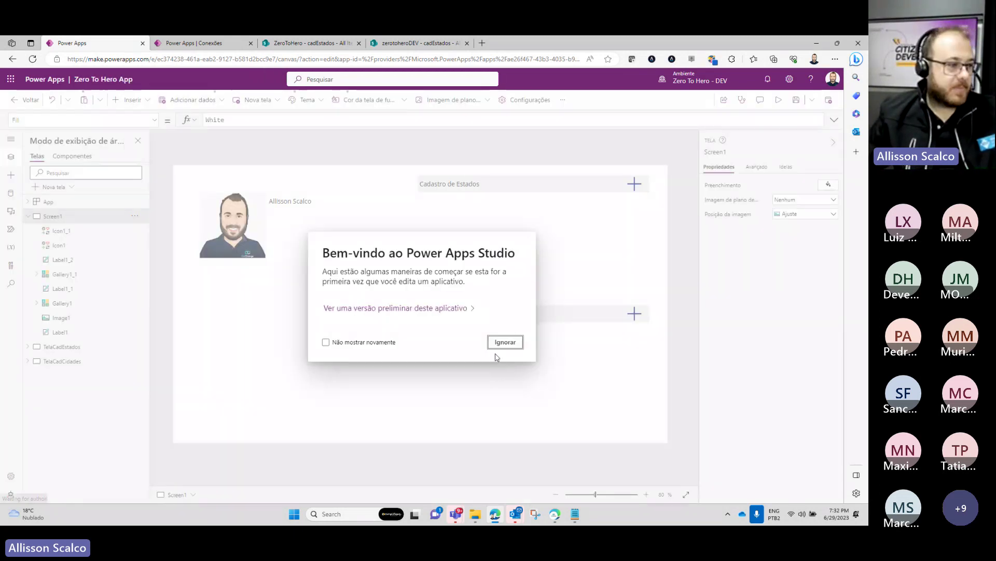
left_click(501, 347)
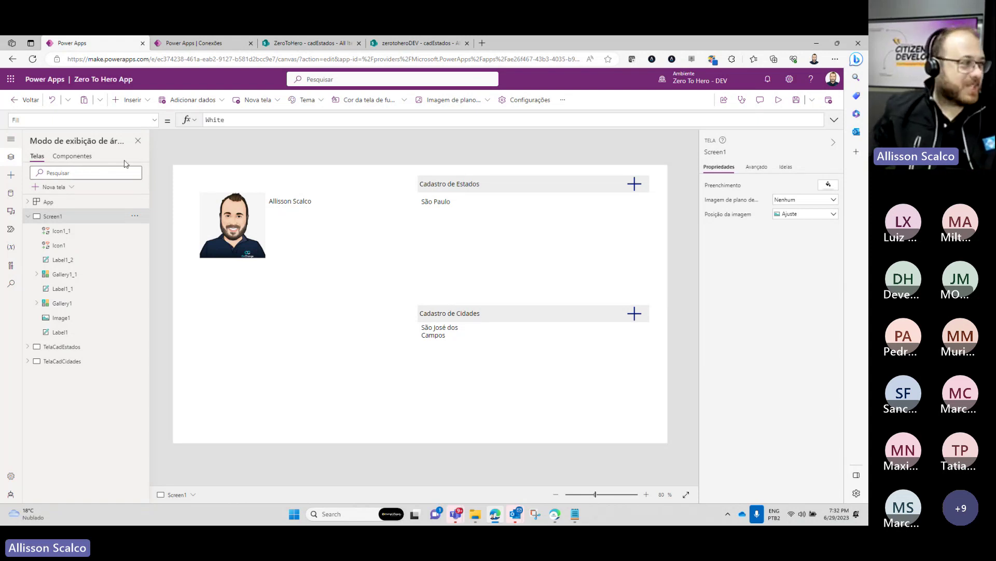
left_click(26, 103)
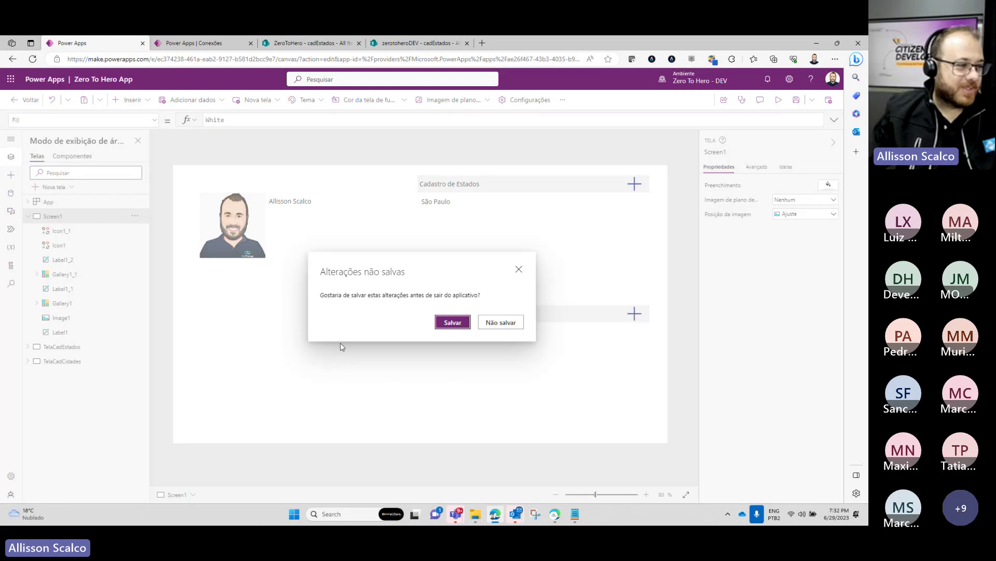
left_click(490, 323)
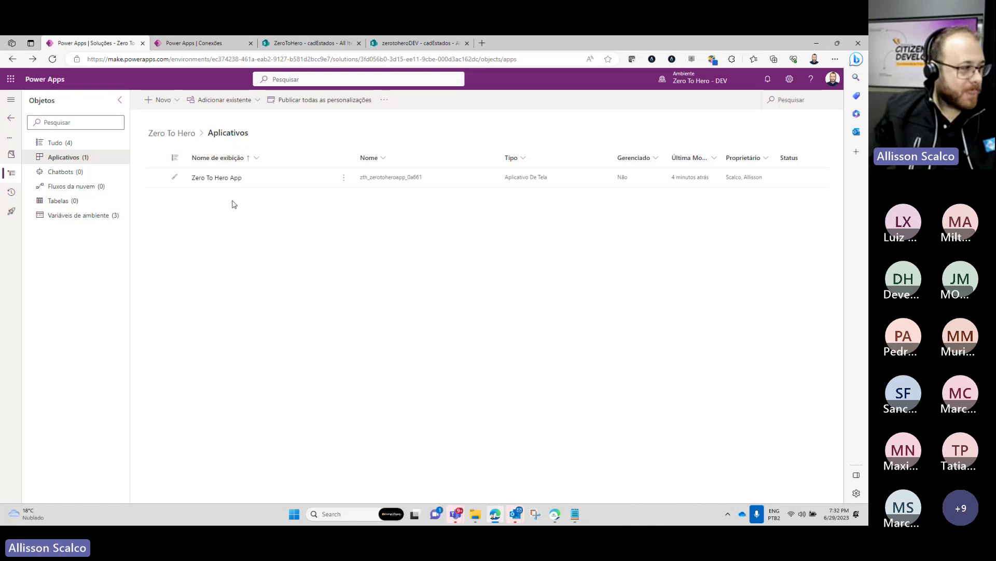
Review the solution's environment variables, then return to the solutions list and read the environment variable notice.
left_click(86, 215)
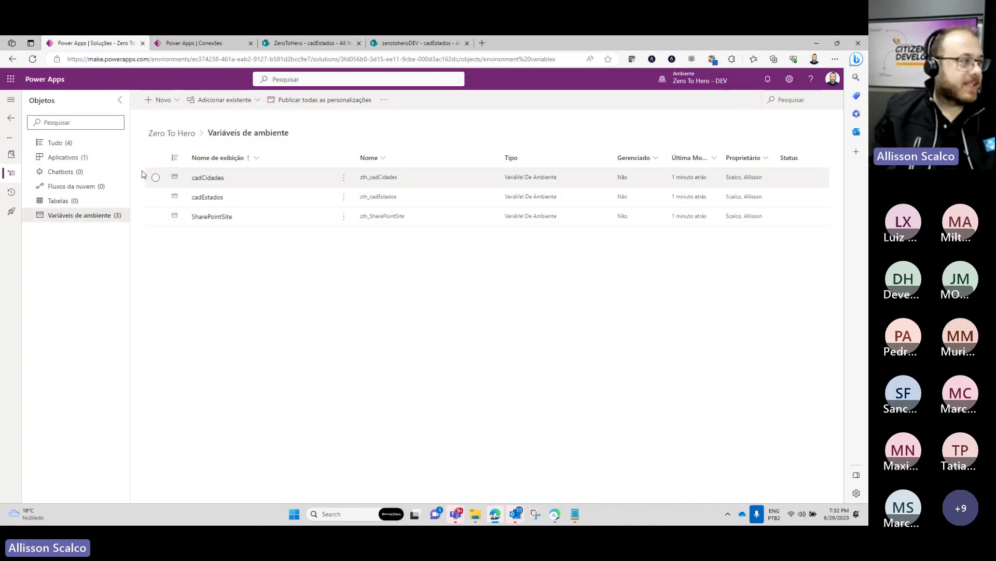
left_click(14, 119)
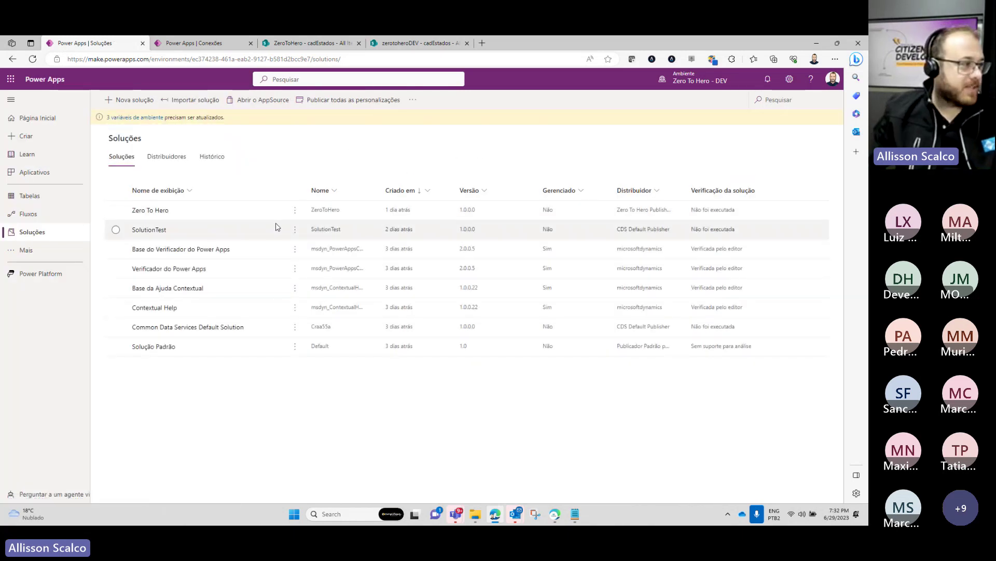
left_click_drag(166, 117, 230, 119)
left_click(230, 119)
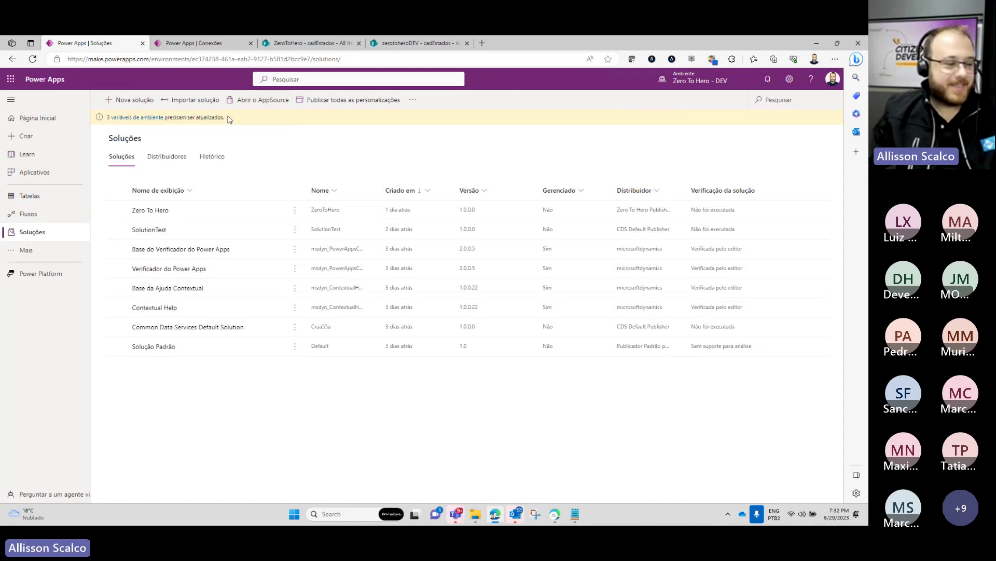
Export the Zero To Hero solution as managed with version number 1.0.0.1 and download the exported package.
left_click(295, 210)
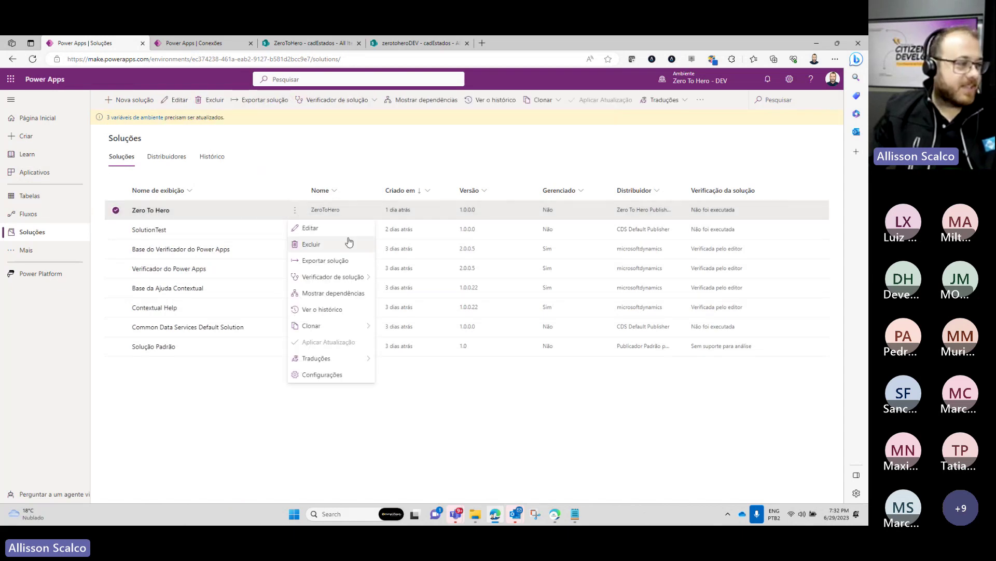
left_click(344, 260)
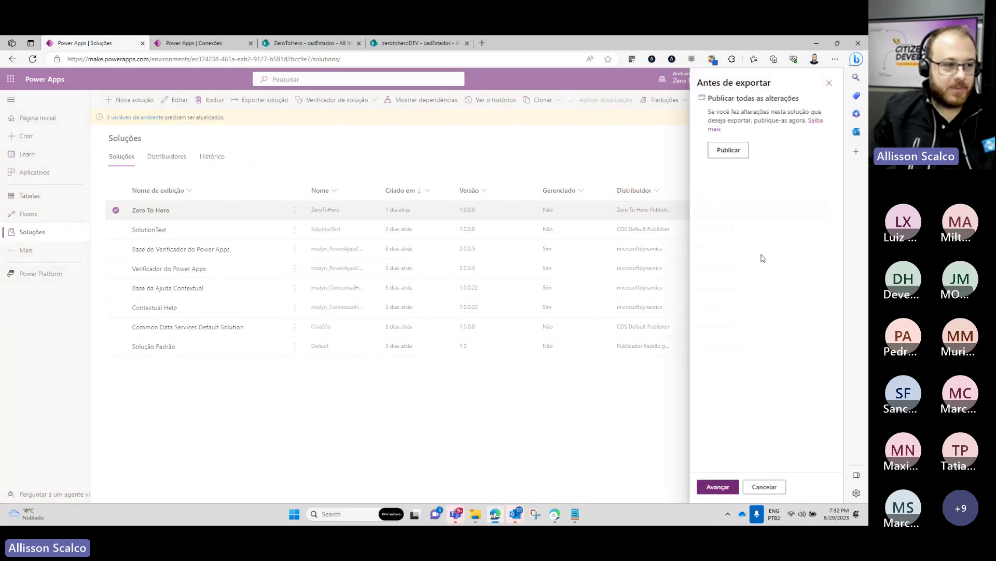
left_click(715, 488)
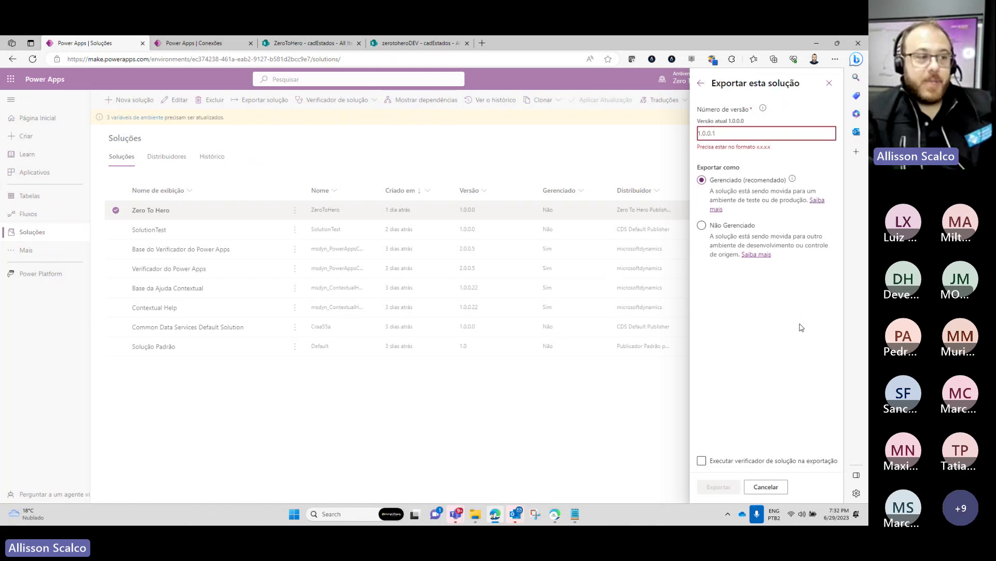
type("1.0.0.1")
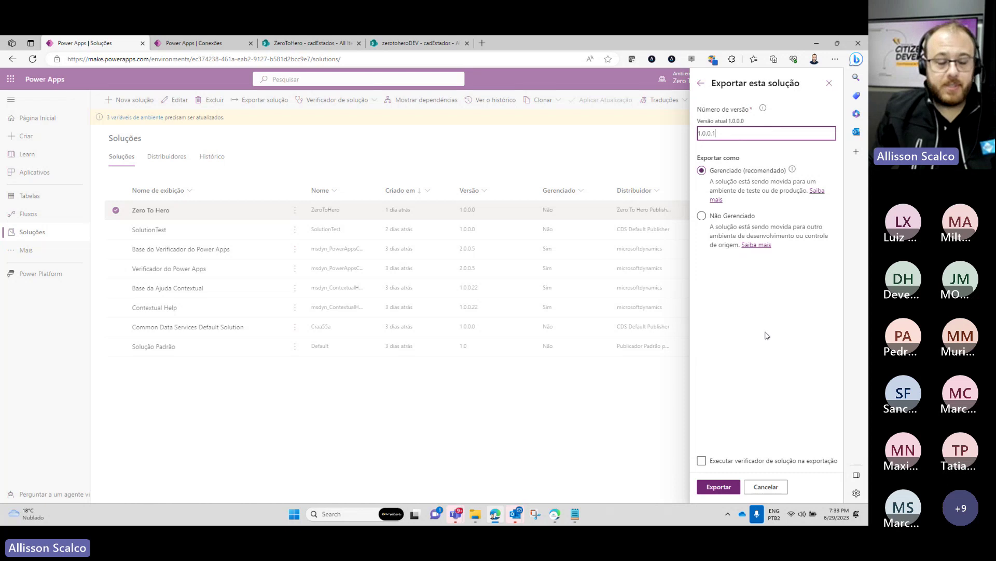
left_click(719, 489)
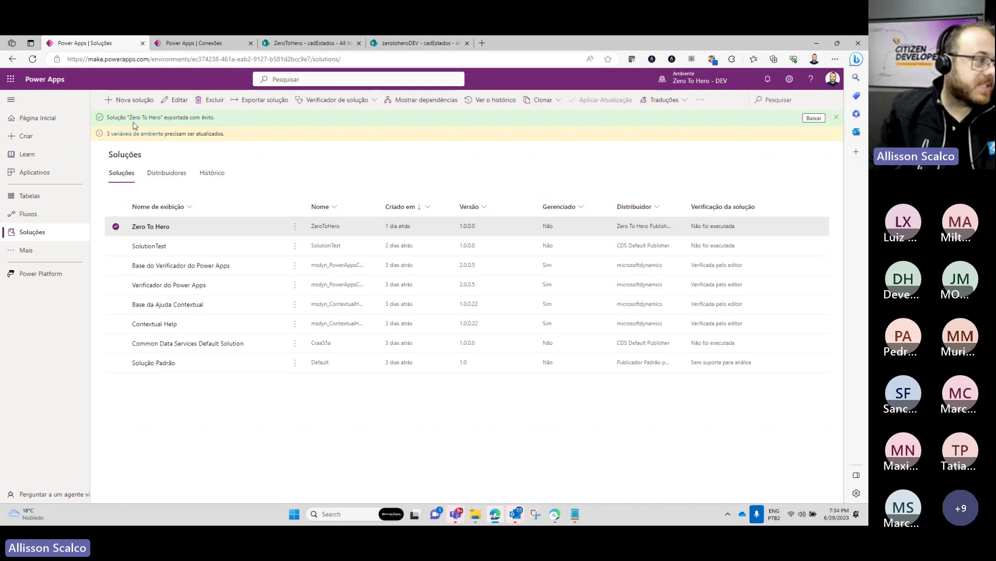
left_click(810, 118)
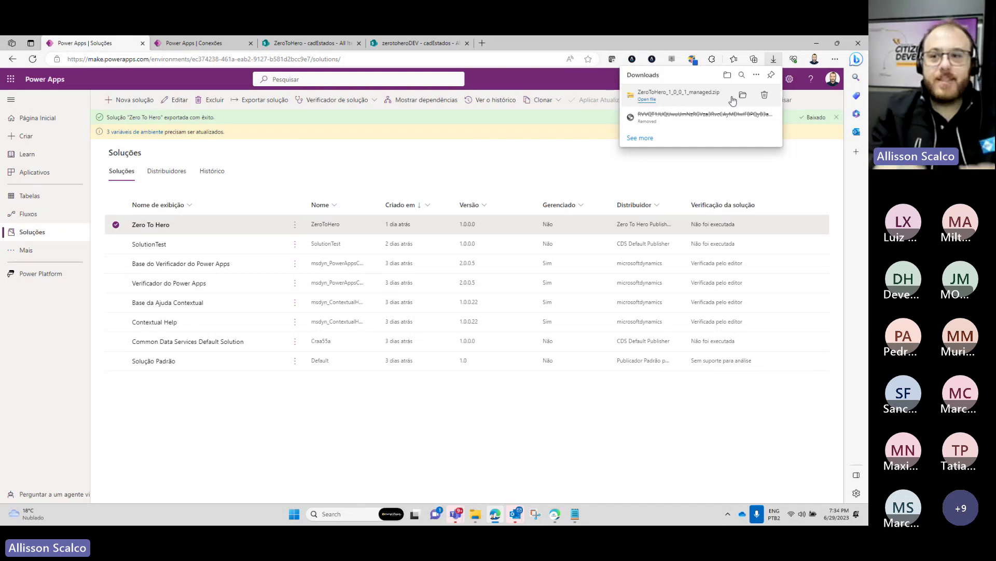
left_click(732, 171)
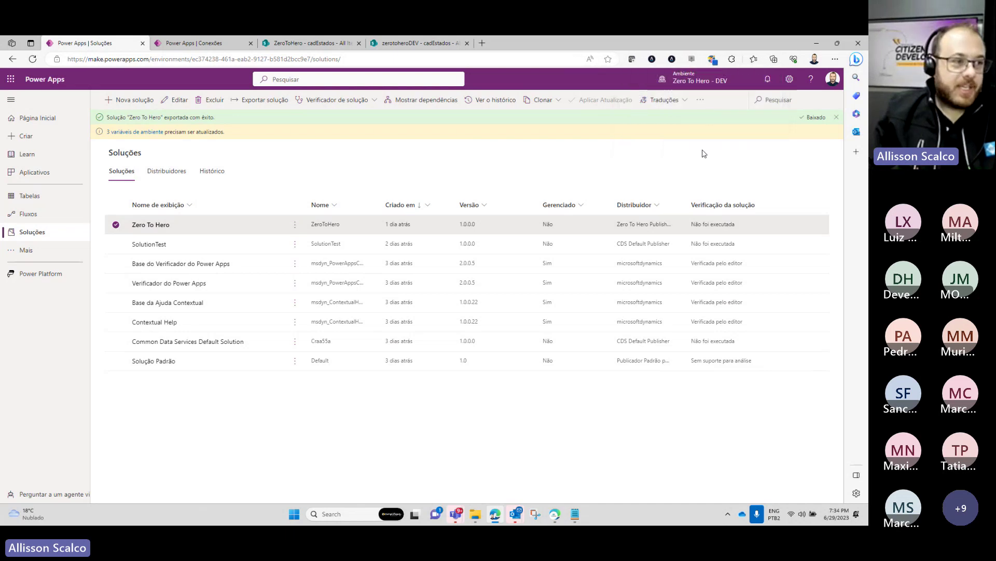
Switch to the Zero To Hero - PRD environment and choose ZeroToHero_1_0_0_1_managed.zip from Downloads as the solution to import.
left_click(701, 82)
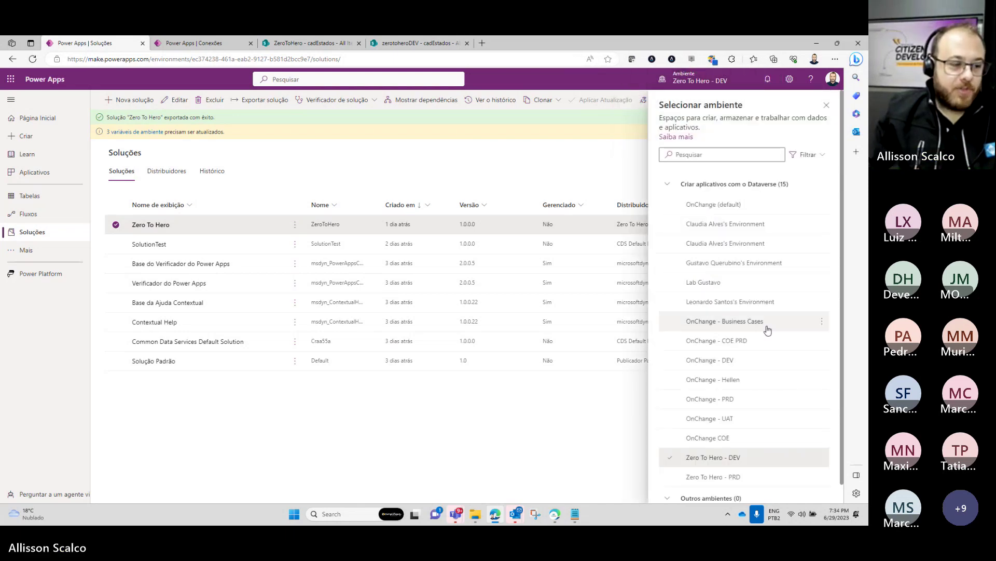
left_click(736, 476)
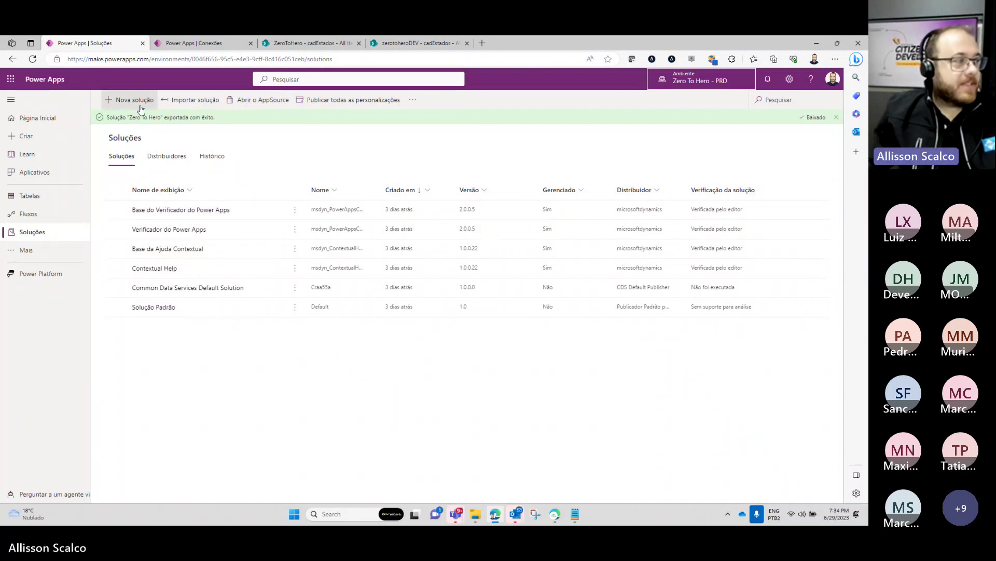
left_click(124, 100)
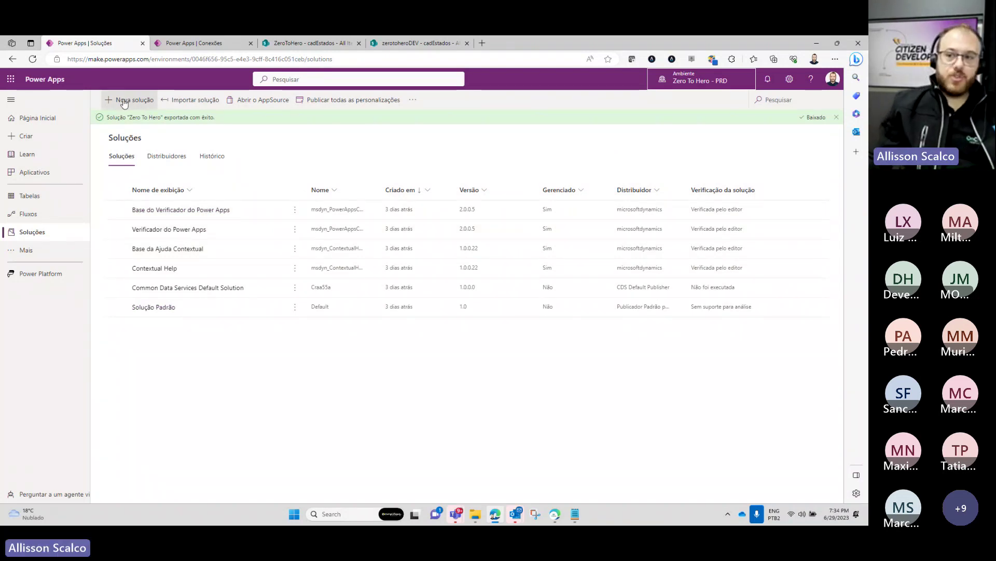
left_click(207, 100)
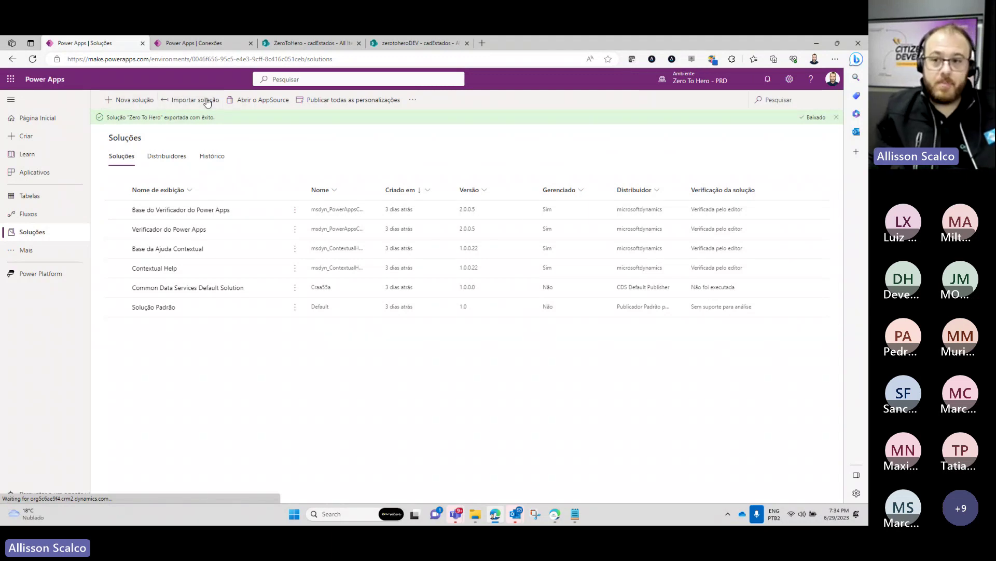
left_click(575, 154)
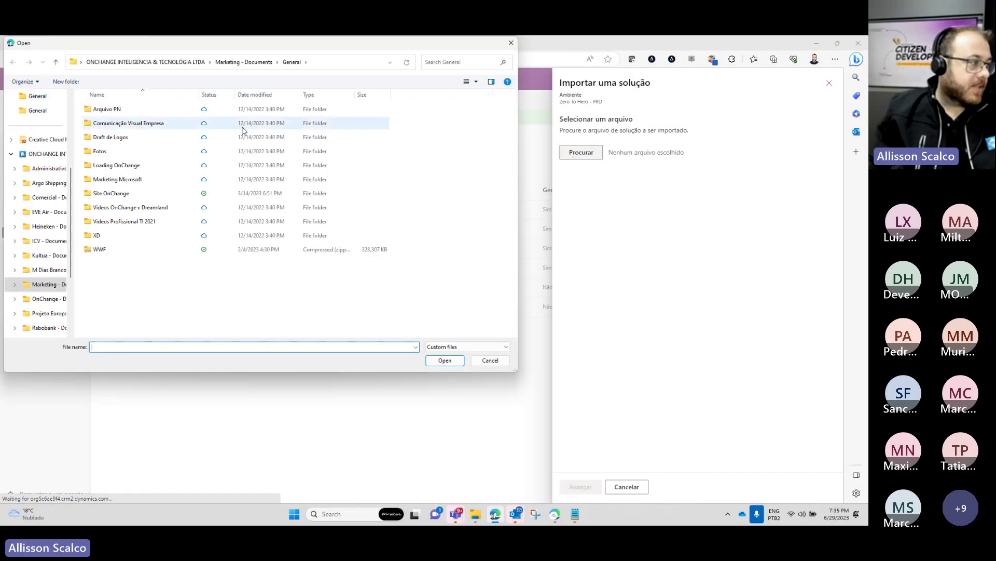
left_click(49, 169)
left_click(42, 154)
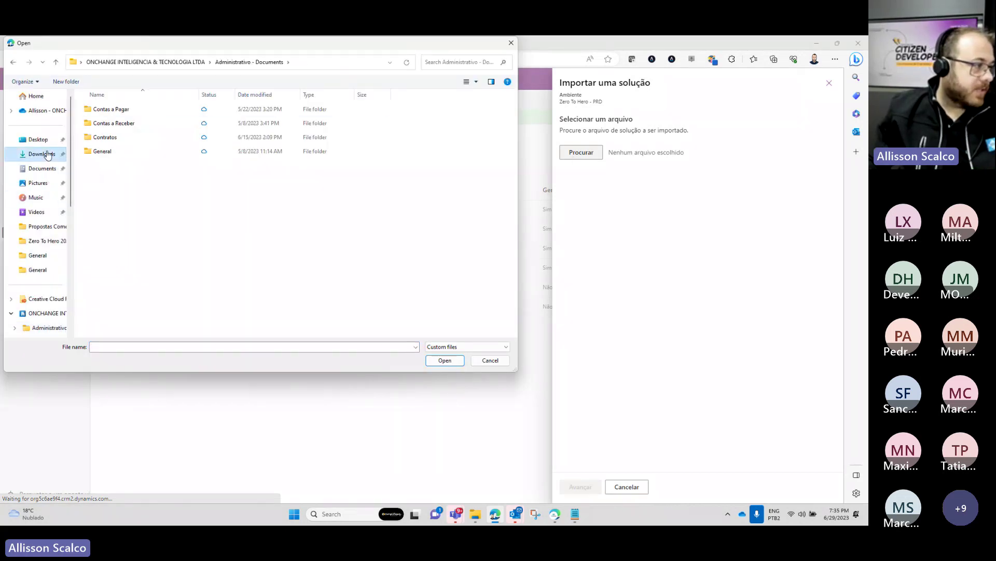
double_click(129, 123)
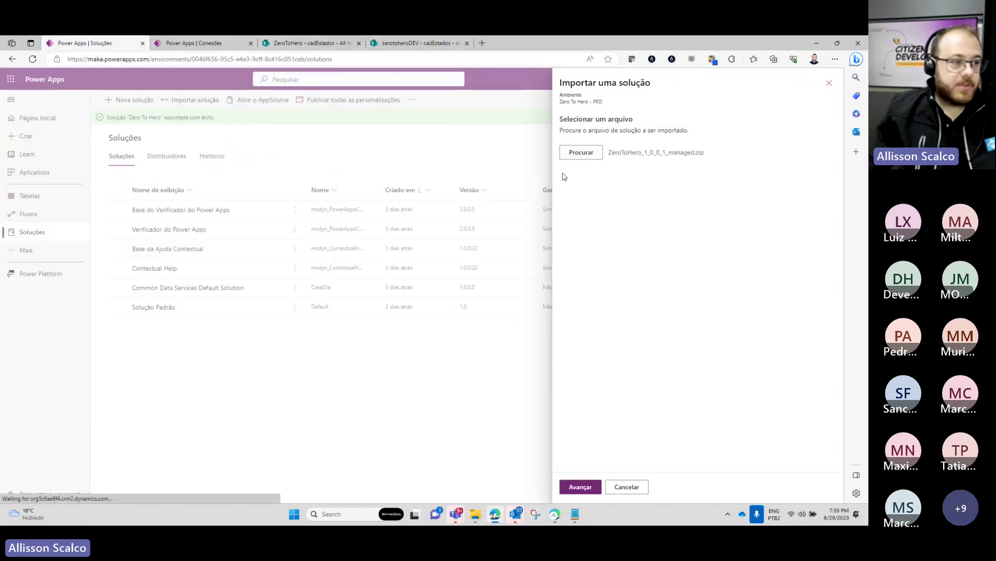
Check the ZeroToHero import details and advanced settings, then proceed to the solution's connections.
left_click(588, 490)
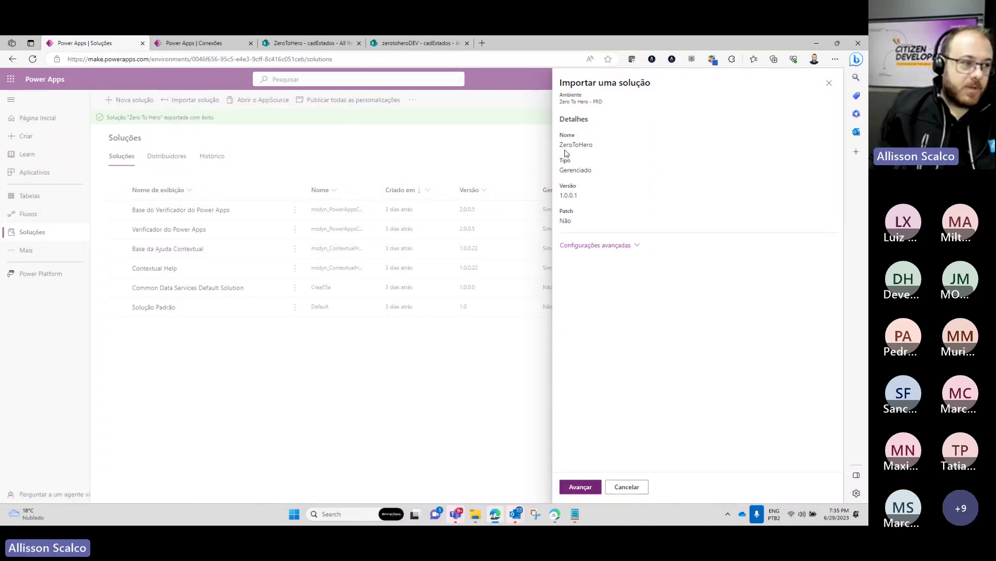
left_click(634, 246)
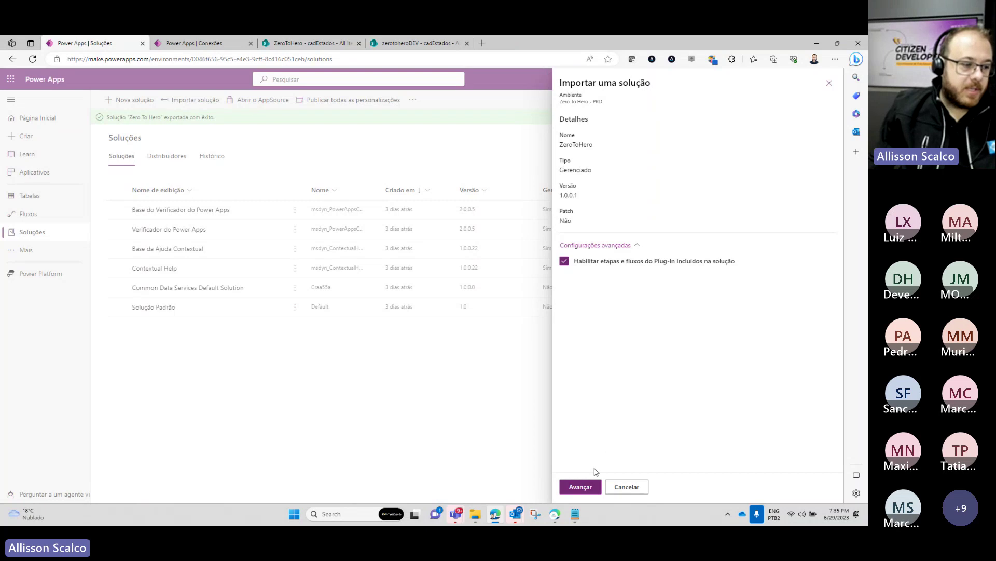
left_click(575, 487)
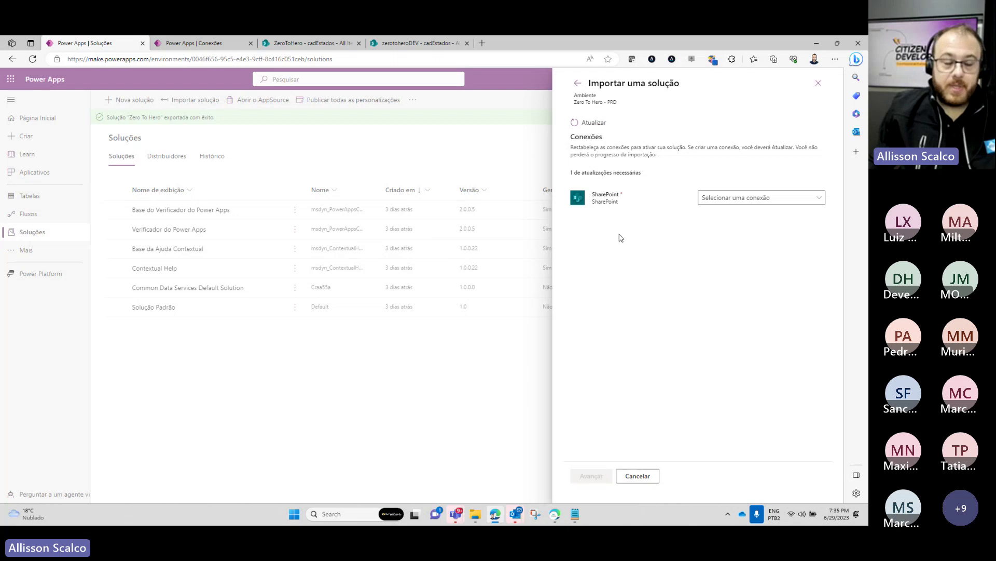
Create a direct cloud SharePoint connection with the work account, refresh the import's connections, and proceed to the environment variables.
left_click(726, 198)
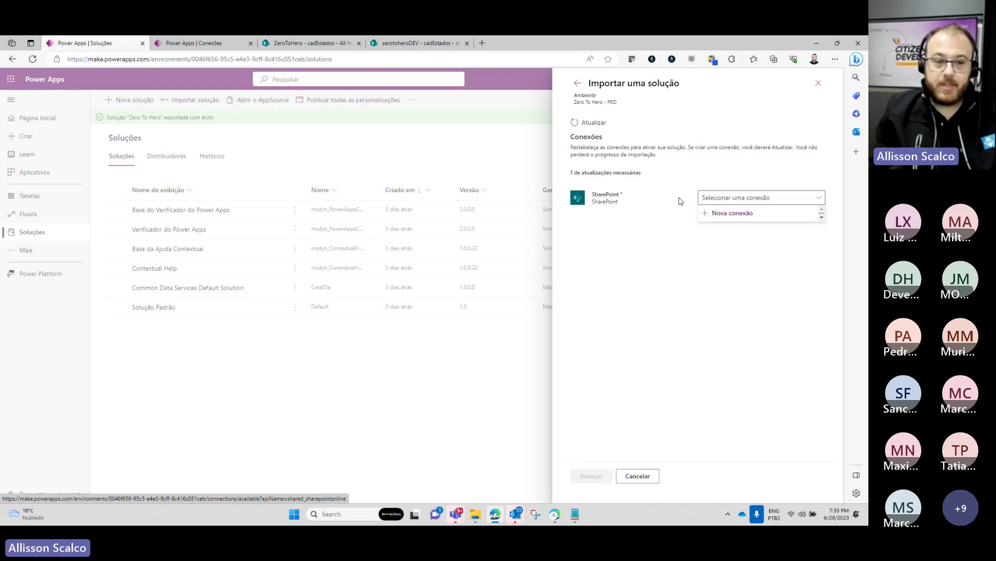
left_click(741, 218)
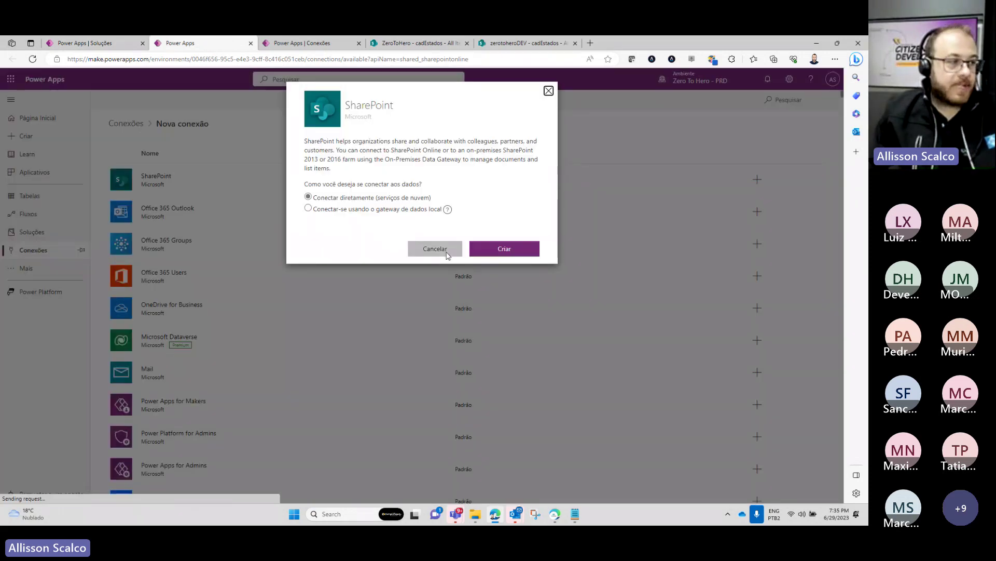
left_click(493, 249)
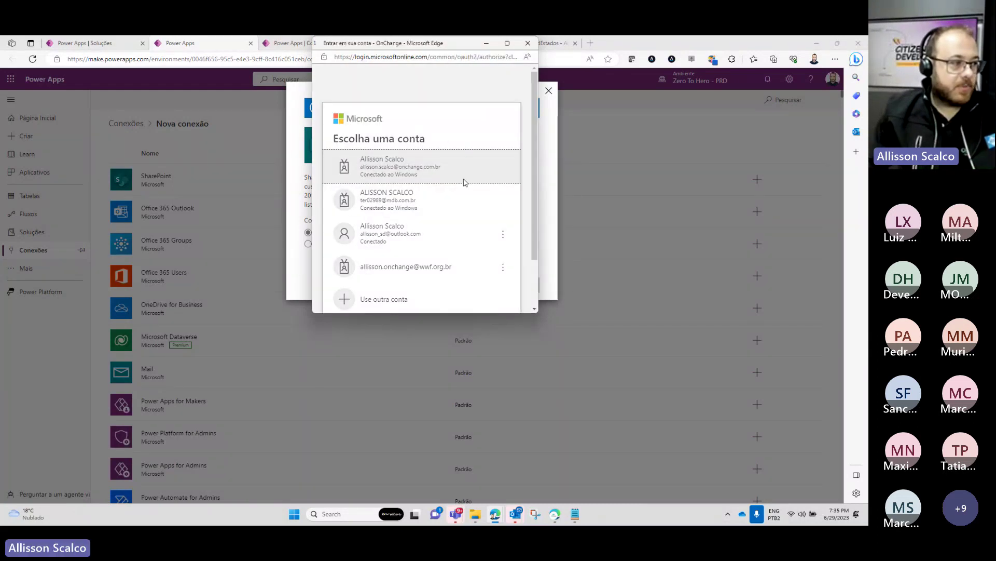
left_click(464, 179)
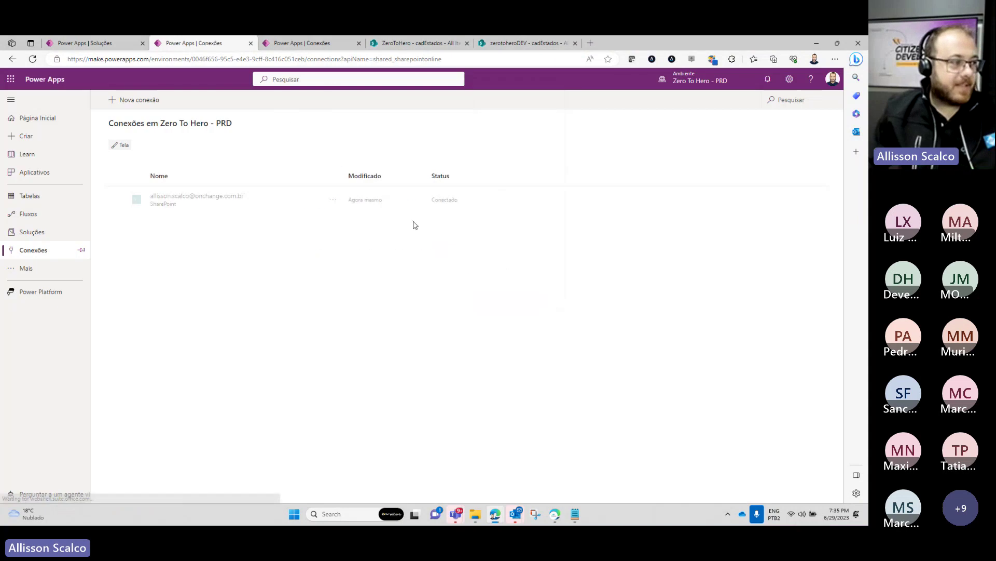
left_click(112, 41)
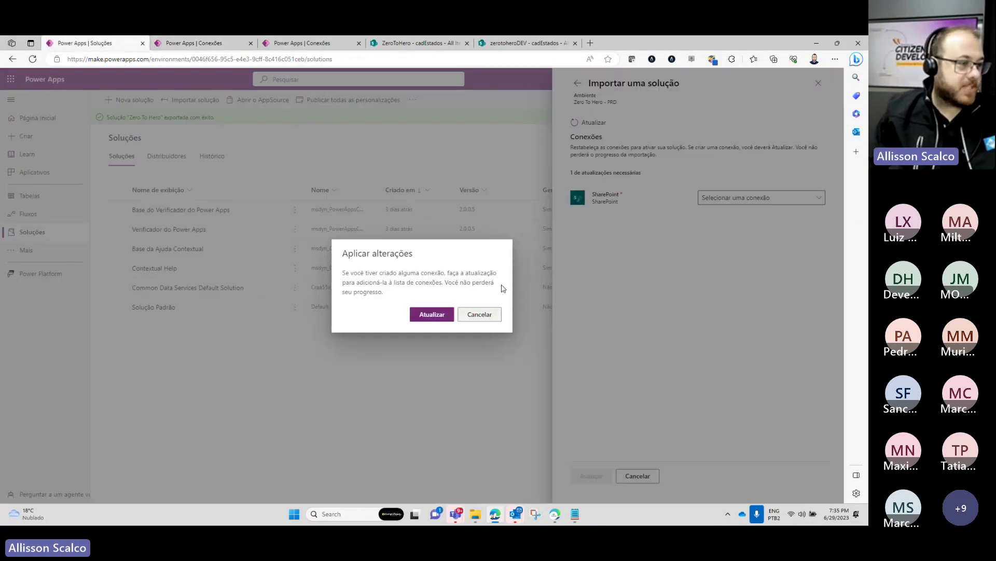
left_click(426, 315)
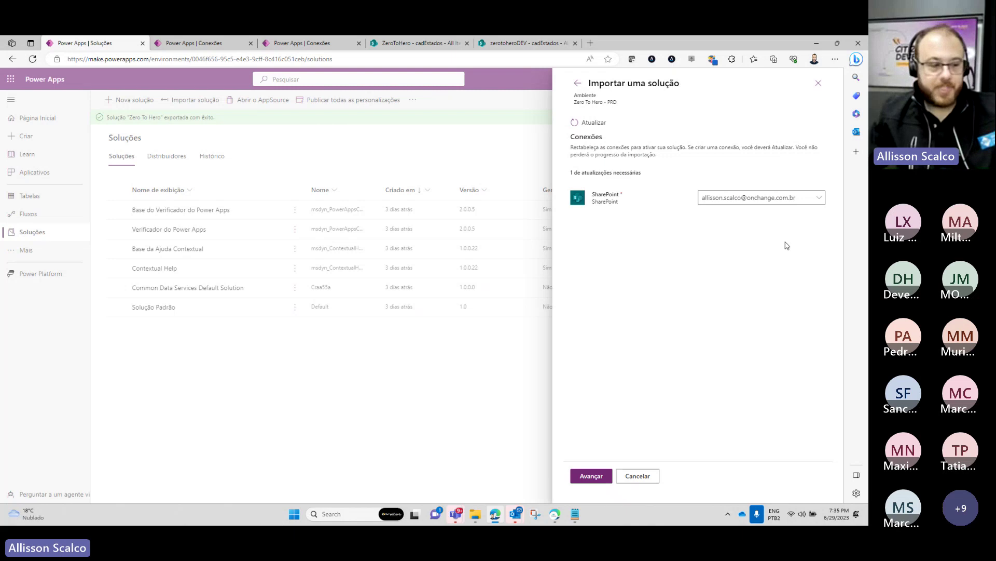
left_click(592, 476)
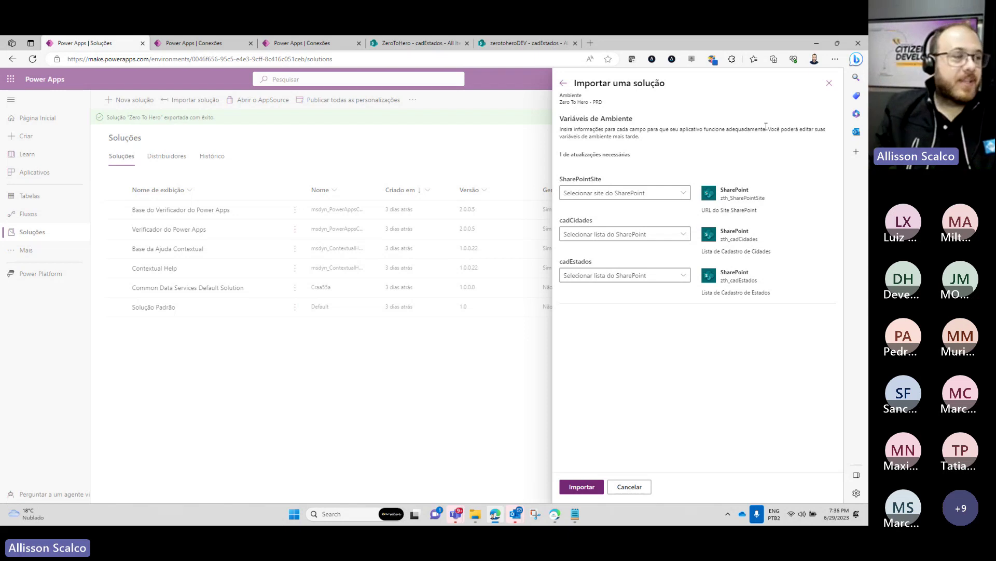
Set SharePointSite to the ZeroToHero site, assign the cadCidades and cadEstados lists to their matching variables, and import the solution.
left_click(663, 191)
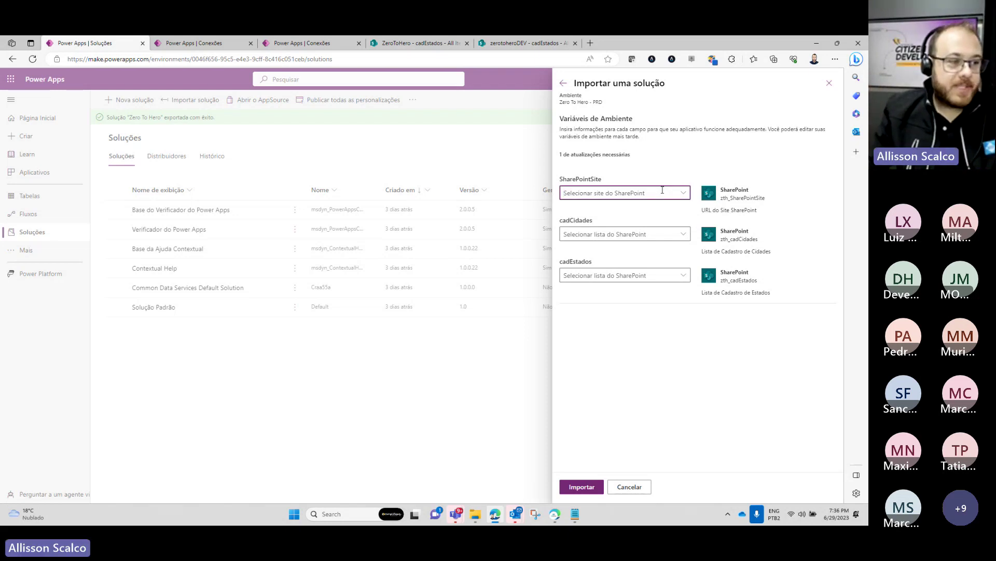
left_click(679, 194)
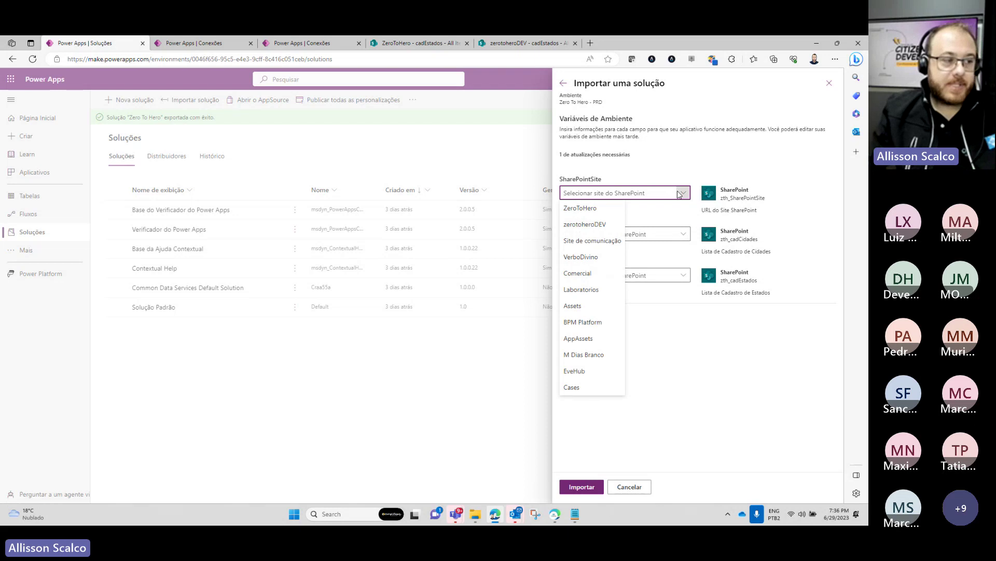
left_click(603, 209)
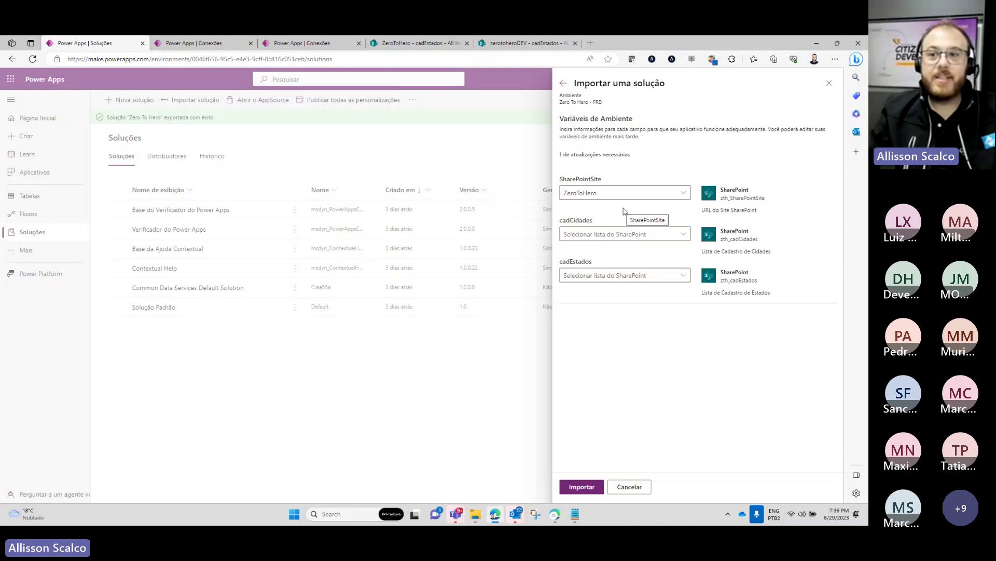
left_click(630, 236)
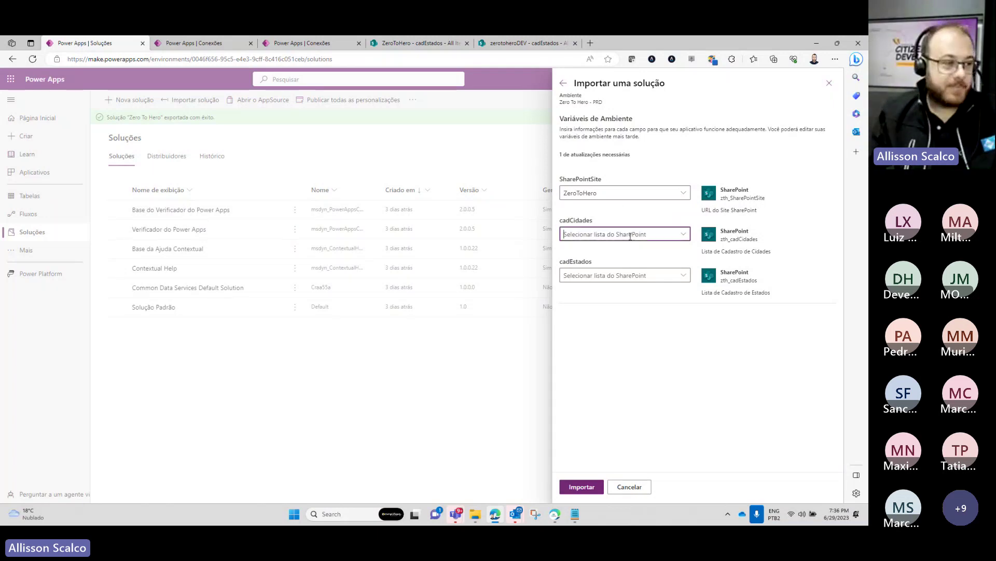
left_click(685, 236)
left_click(589, 252)
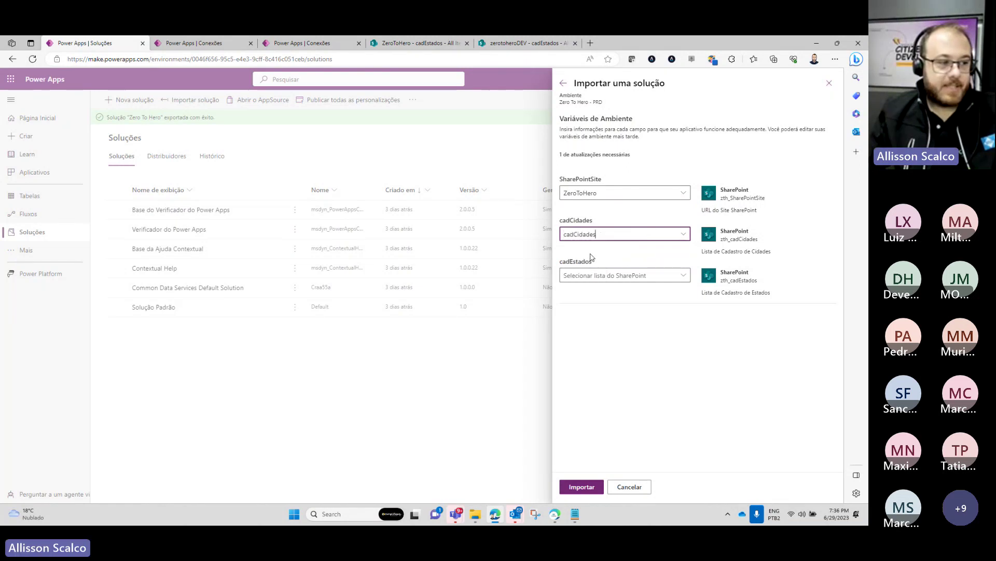
left_click(681, 275)
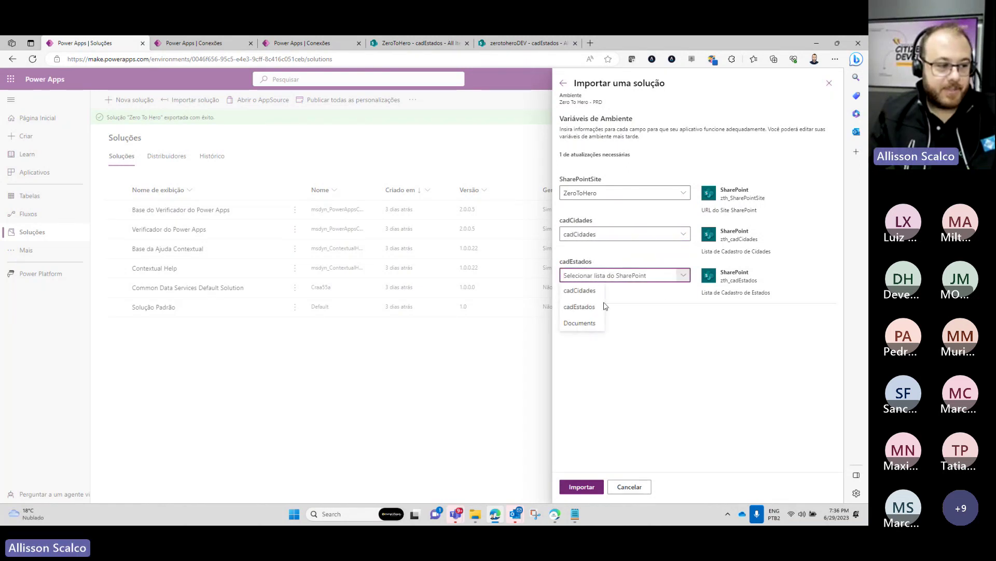
left_click(586, 307)
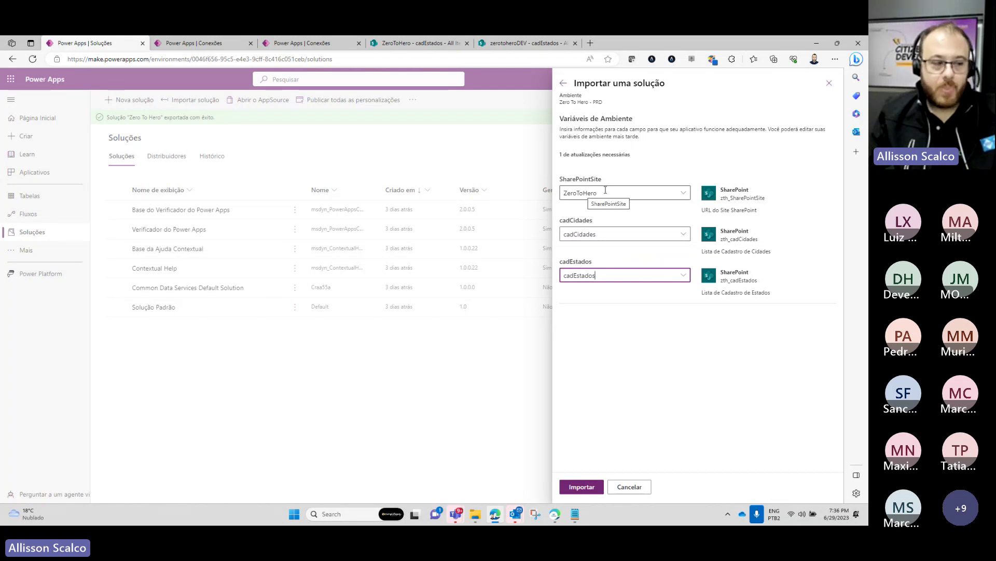
left_click(617, 335)
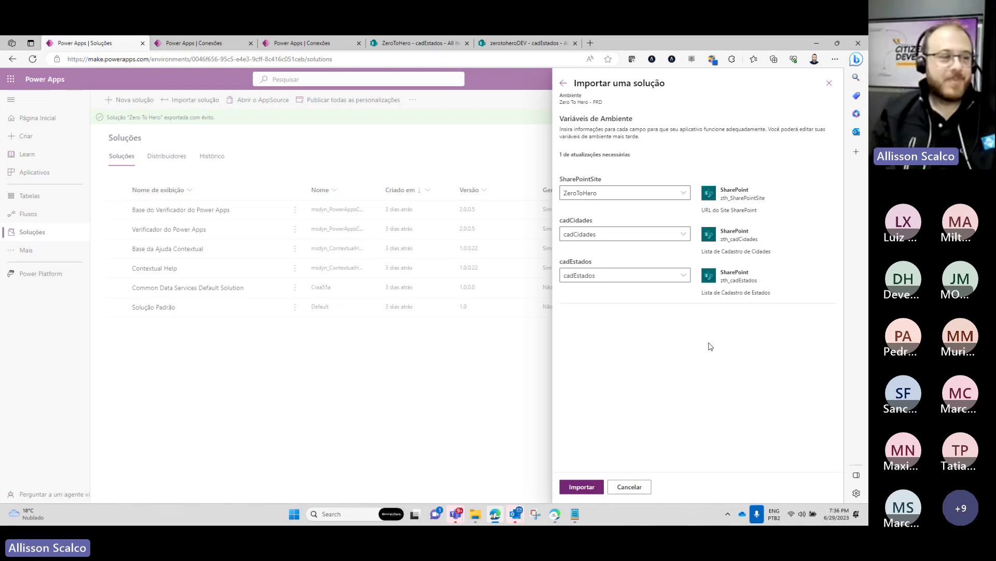
left_click(582, 487)
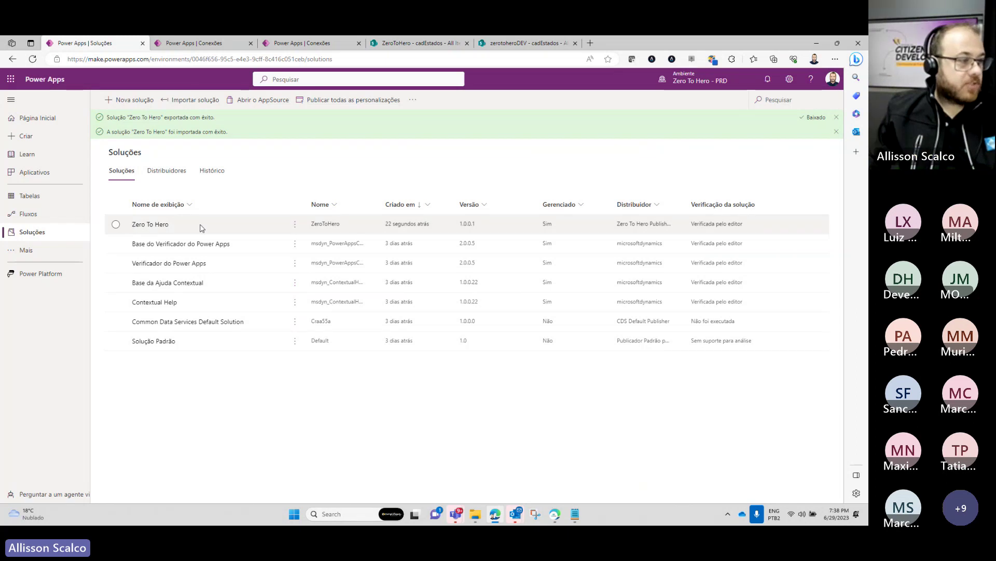
Open the imported Zero To Hero solution and read the notice about editing objects in a managed solution.
left_click(160, 223)
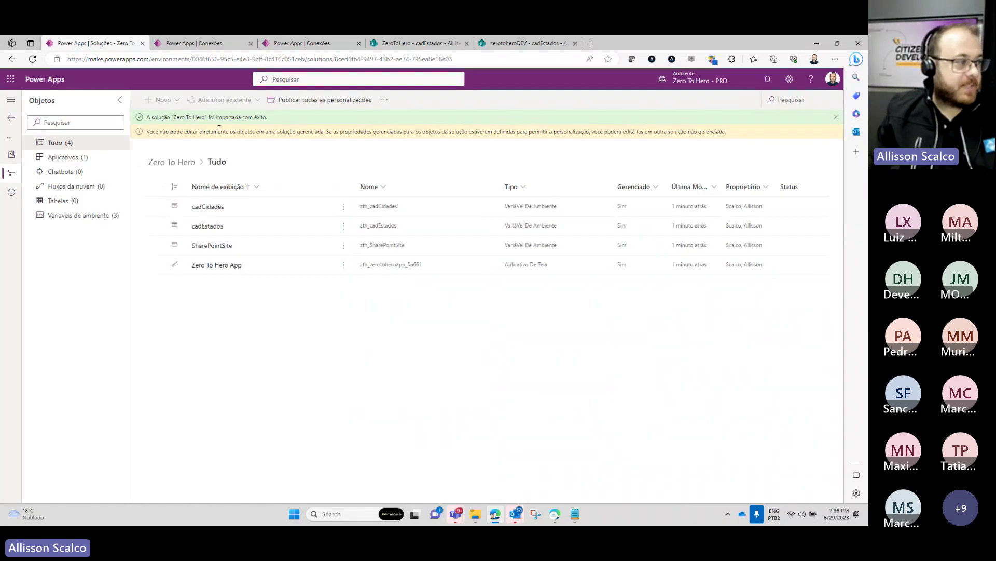
left_click_drag(151, 126, 269, 133)
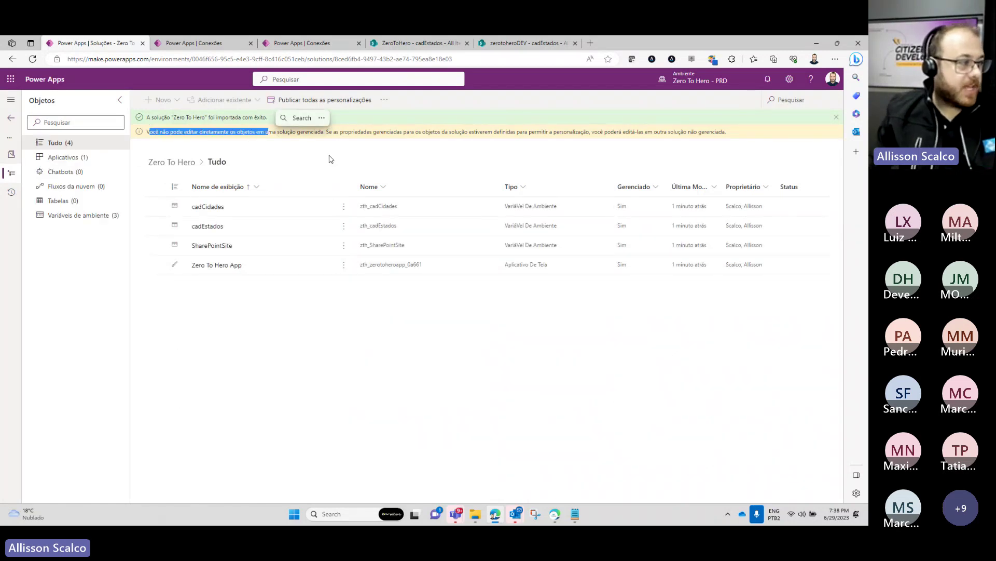
Run Zero To Hero App from the imported PRD solution and allow its SharePoint connection.
left_click(74, 157)
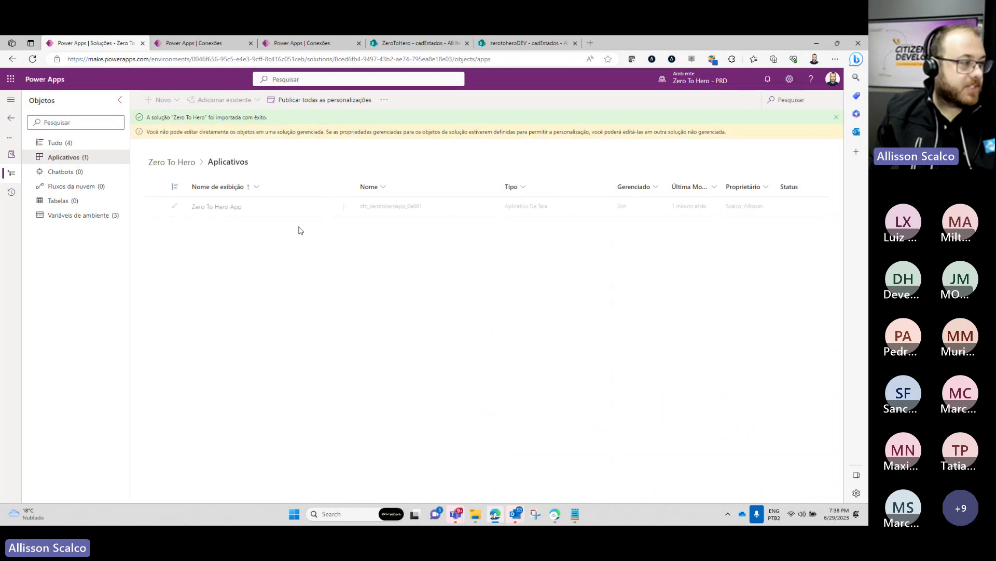
left_click(344, 208)
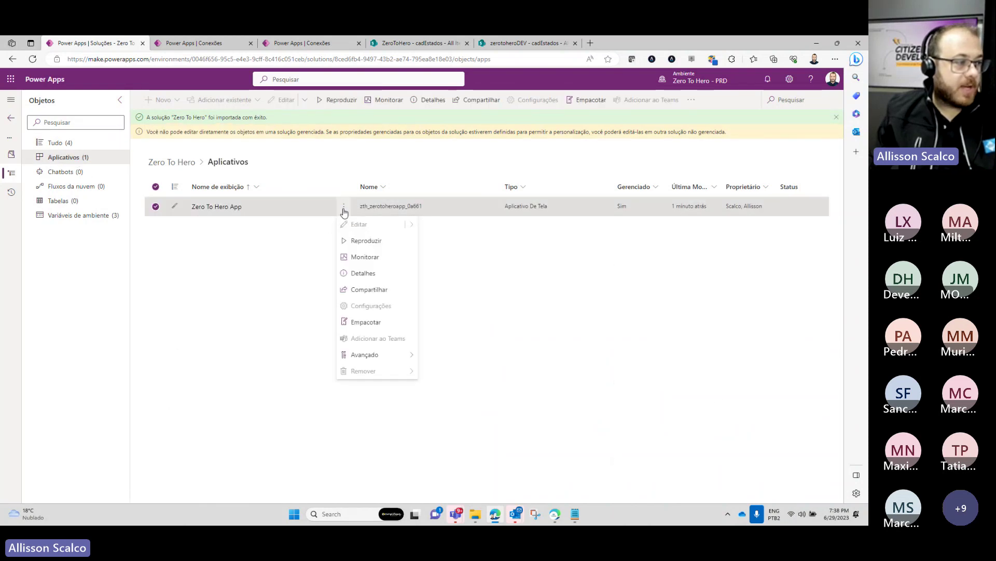
left_click(366, 242)
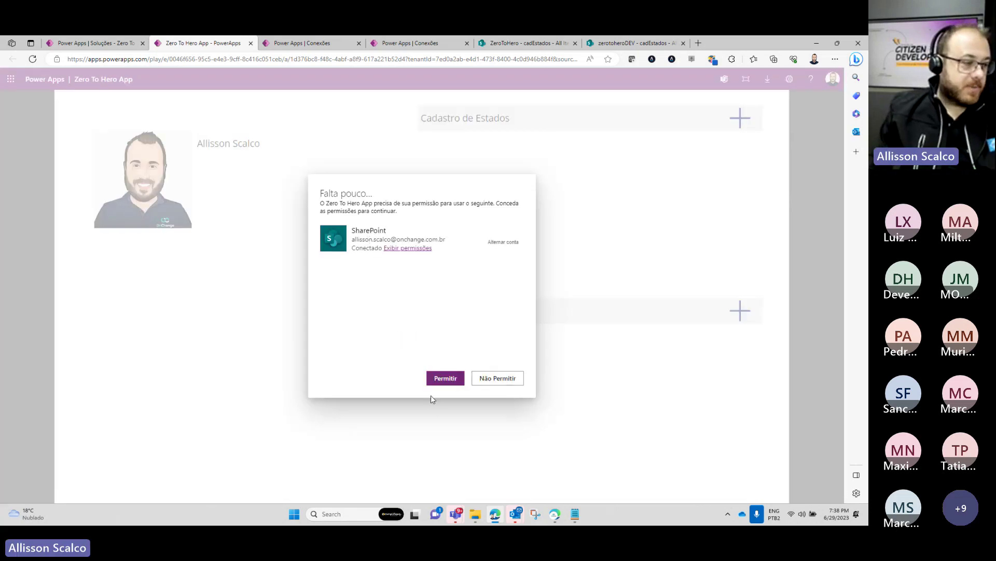
left_click(446, 377)
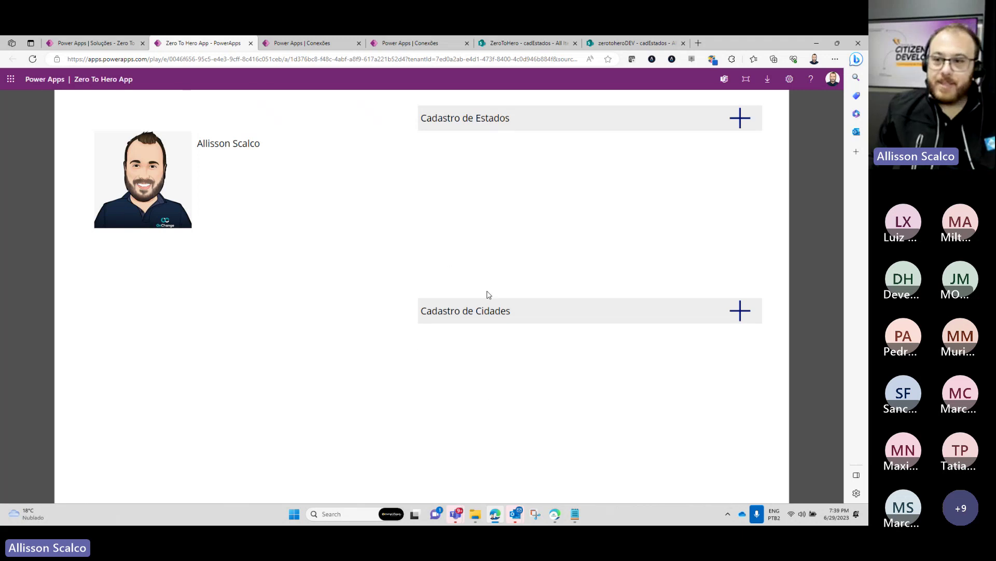
Switch the connections page to the Zero To Hero - DEV environment, open the Zero To Hero solution, and run its Zero To Hero App.
left_click(302, 43)
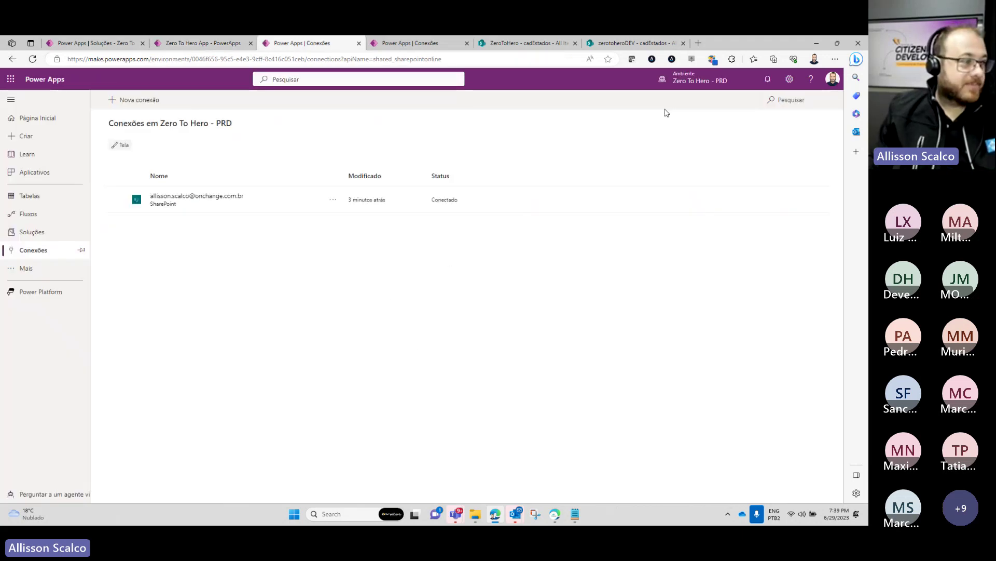
left_click(693, 83)
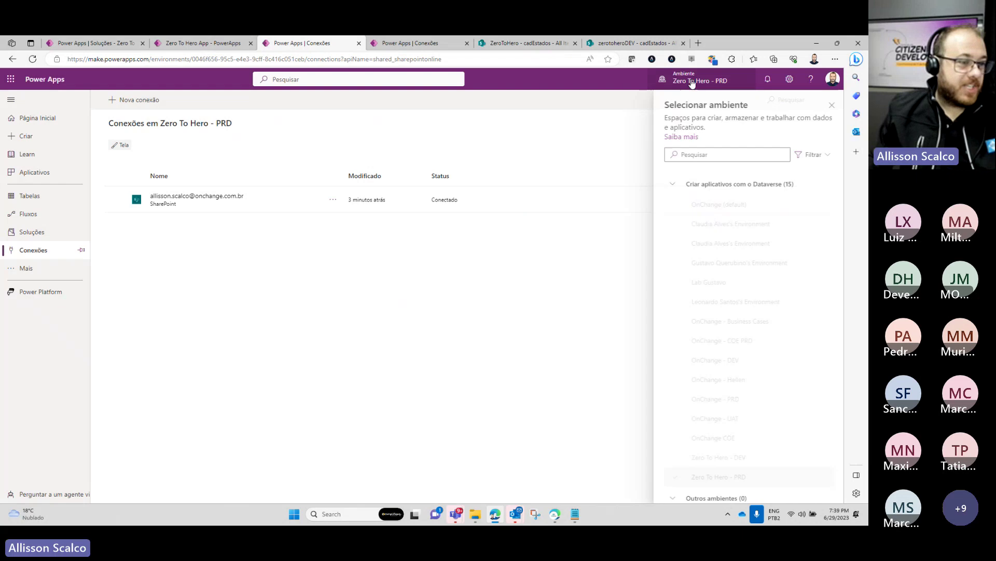
left_click(741, 456)
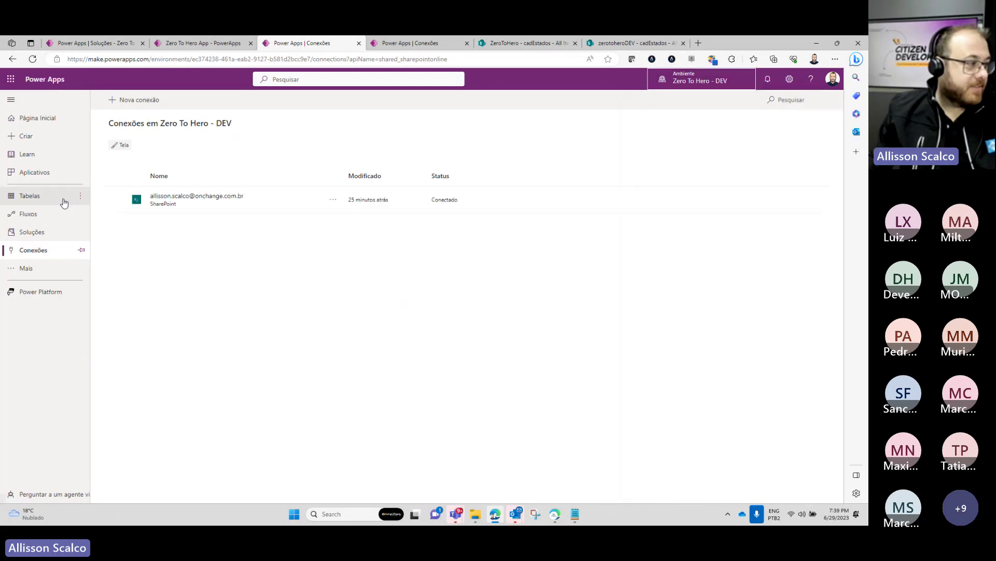
left_click(38, 231)
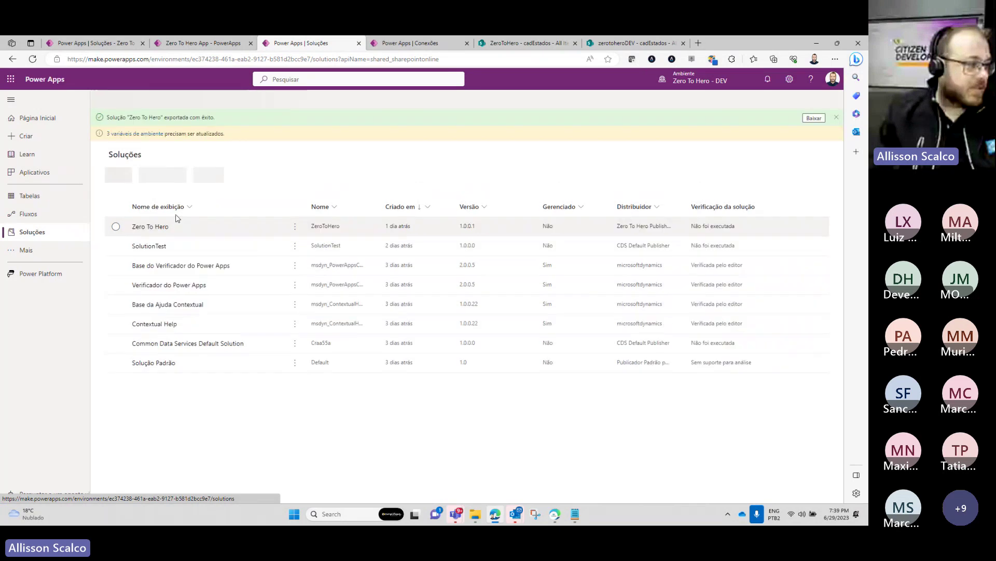
left_click(152, 226)
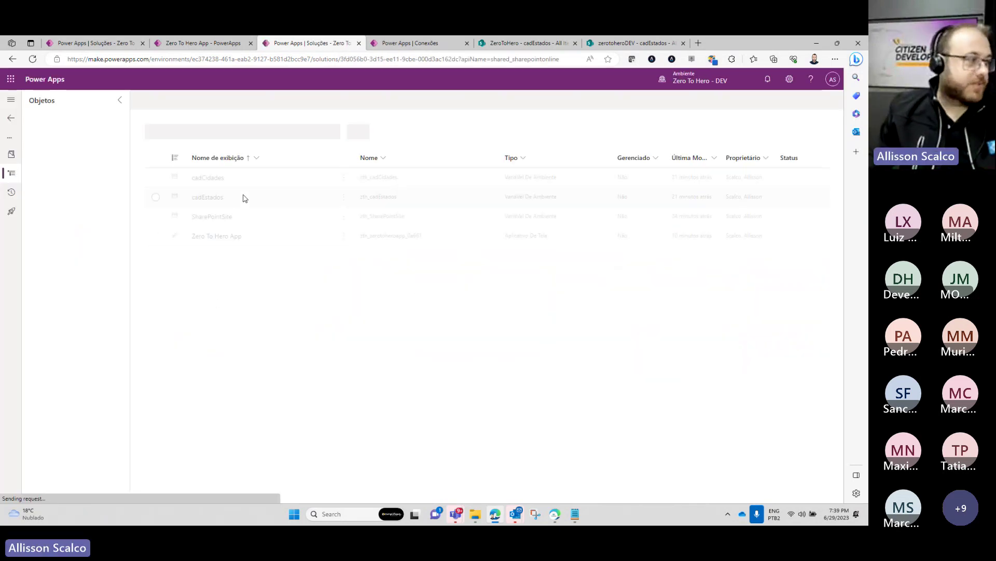
left_click(344, 253)
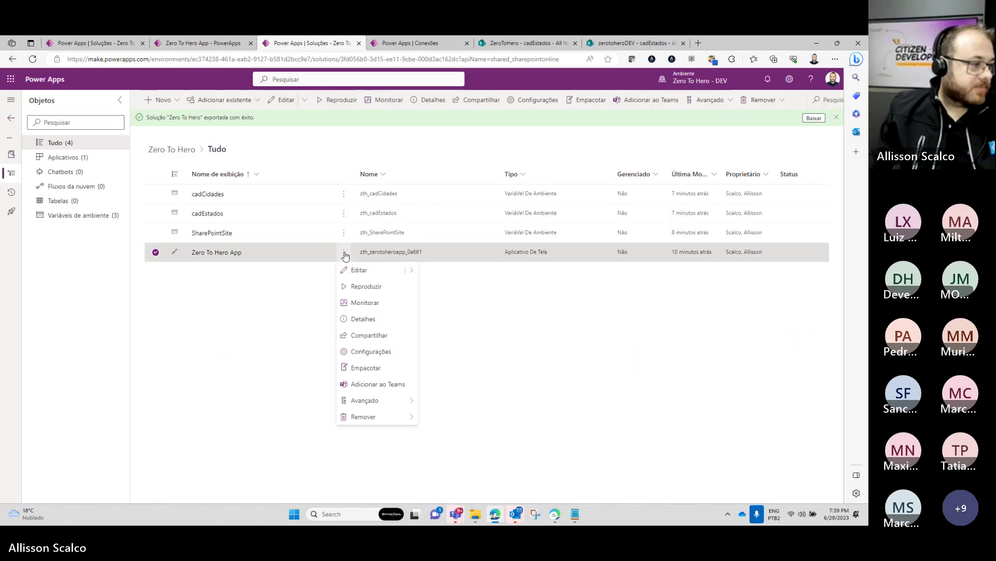
left_click(368, 287)
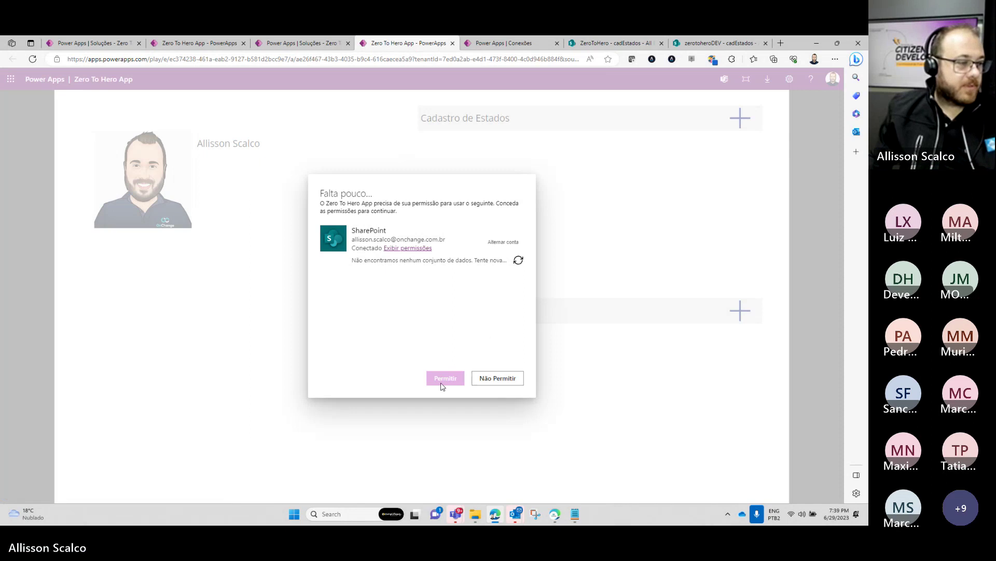
Reload the SharePoint data sets in the DEV app's permission request and review the sites offered.
left_click(519, 263)
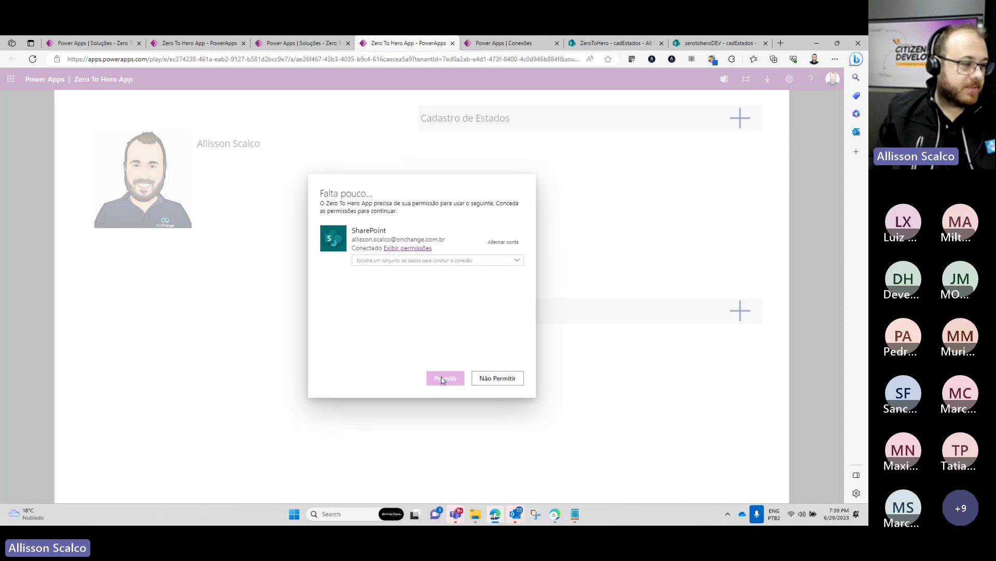
left_click(487, 378)
triple_click(489, 318)
left_click(527, 318)
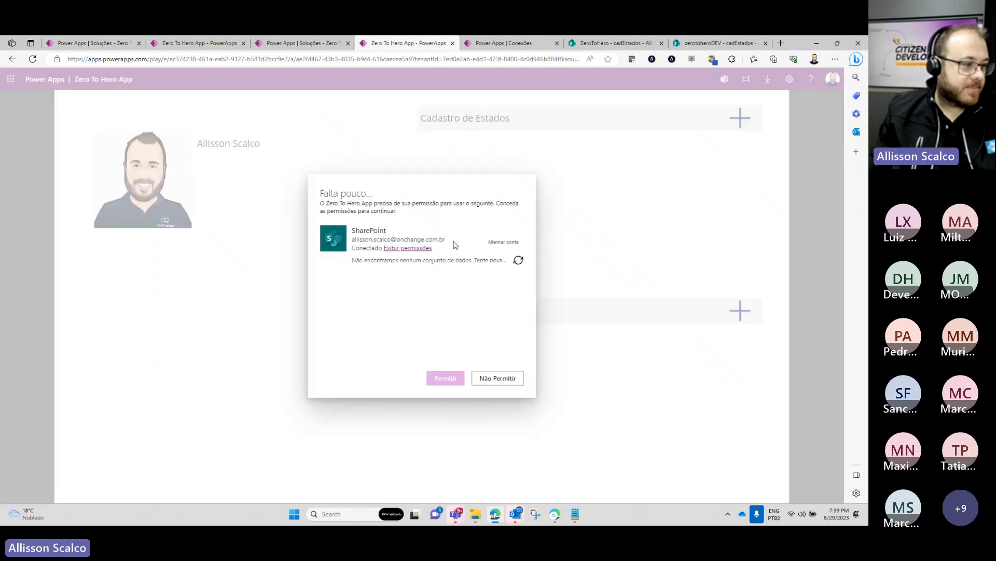
left_click(518, 261)
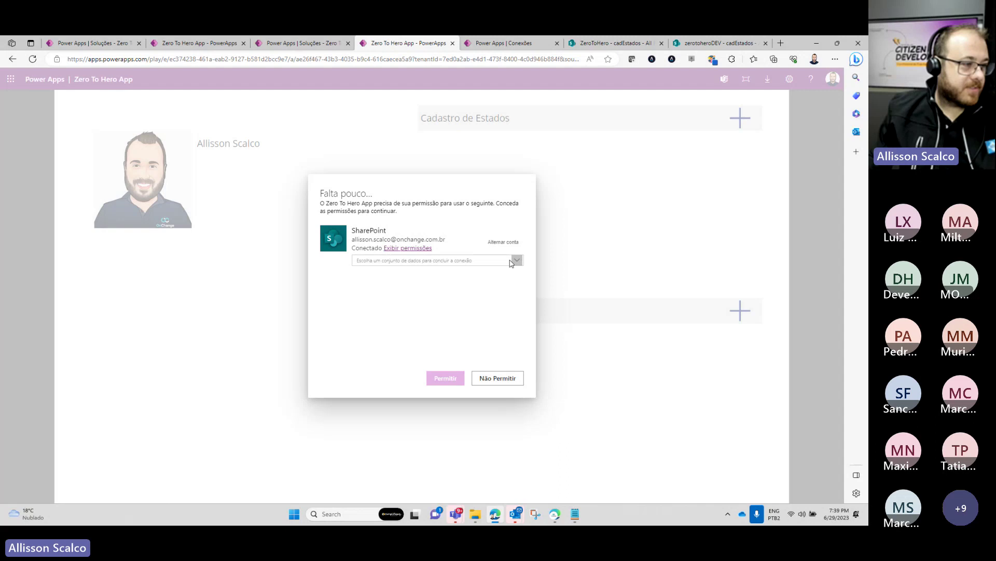
left_click(511, 262)
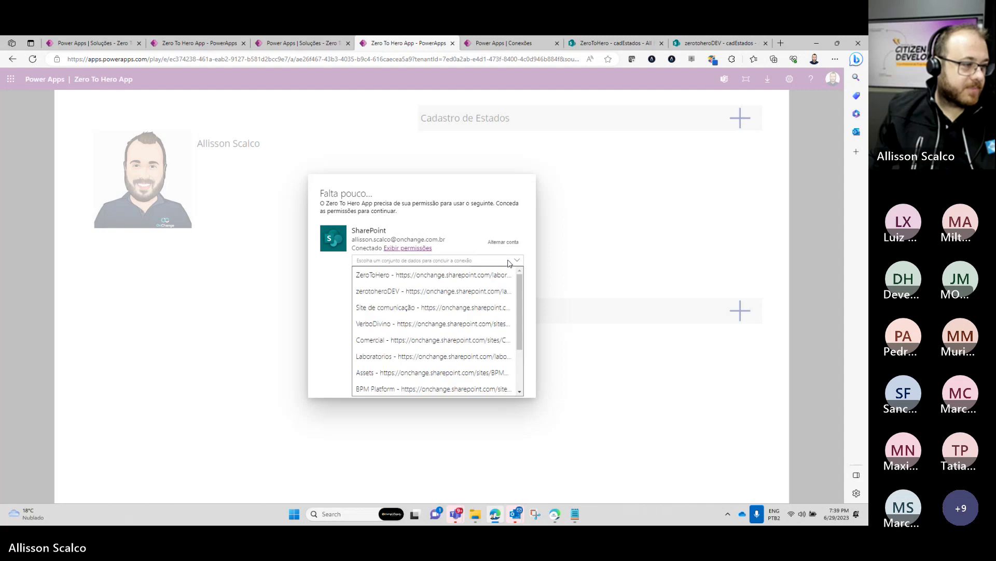
left_click(504, 223)
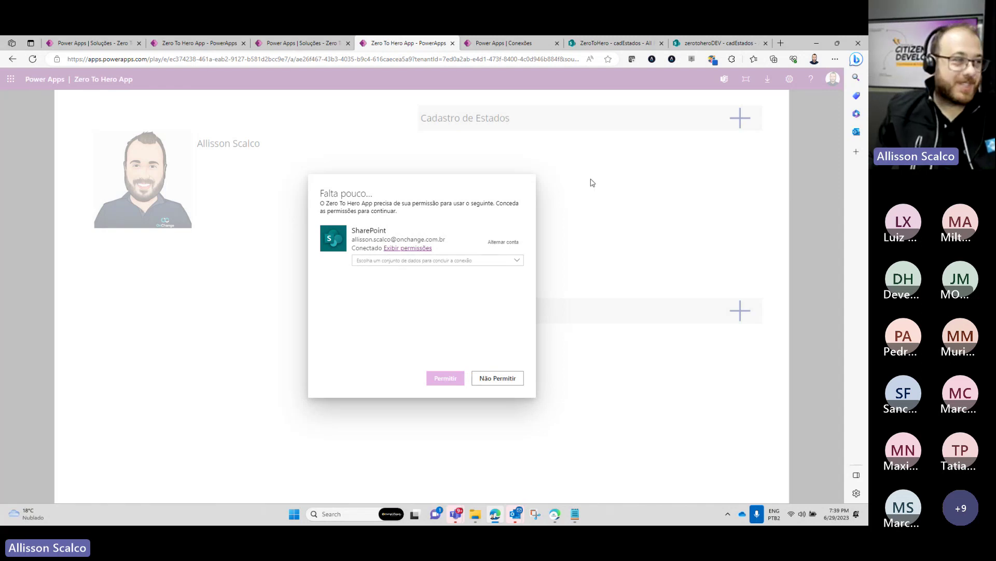
Return to the DEV solution, set the SharePointSite variable's default site to zerotoheroDEV, and save it.
left_click(311, 43)
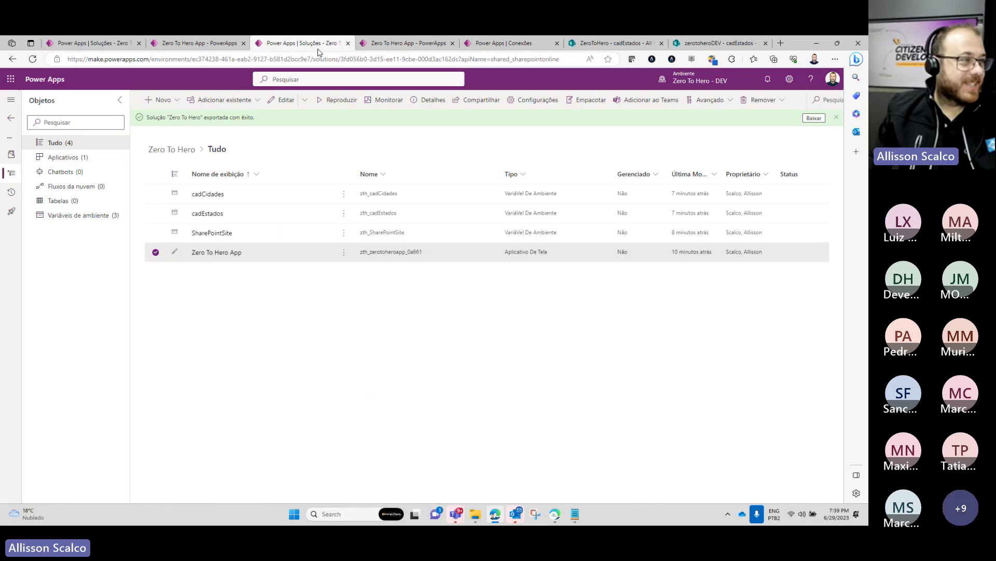
left_click(387, 46)
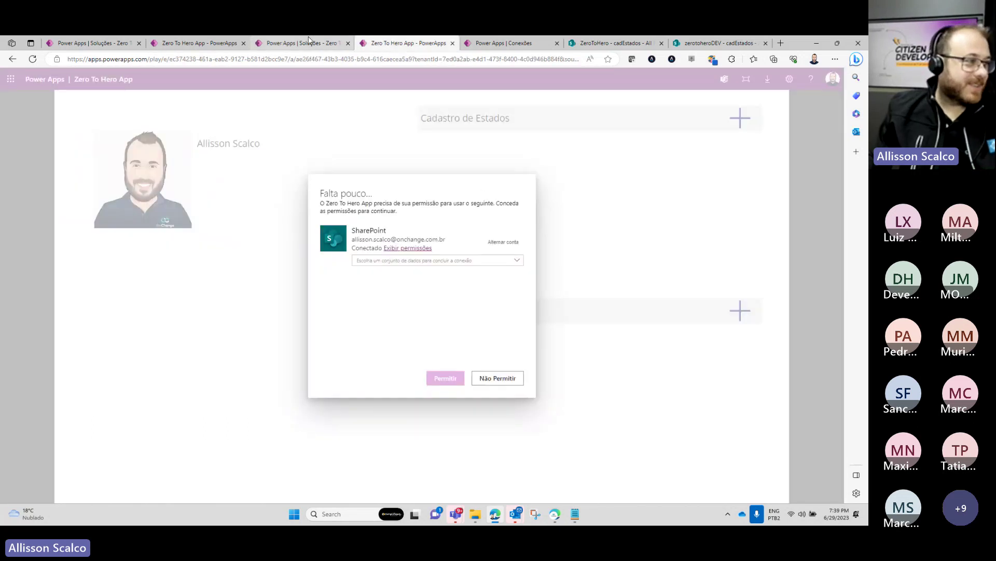
left_click(298, 44)
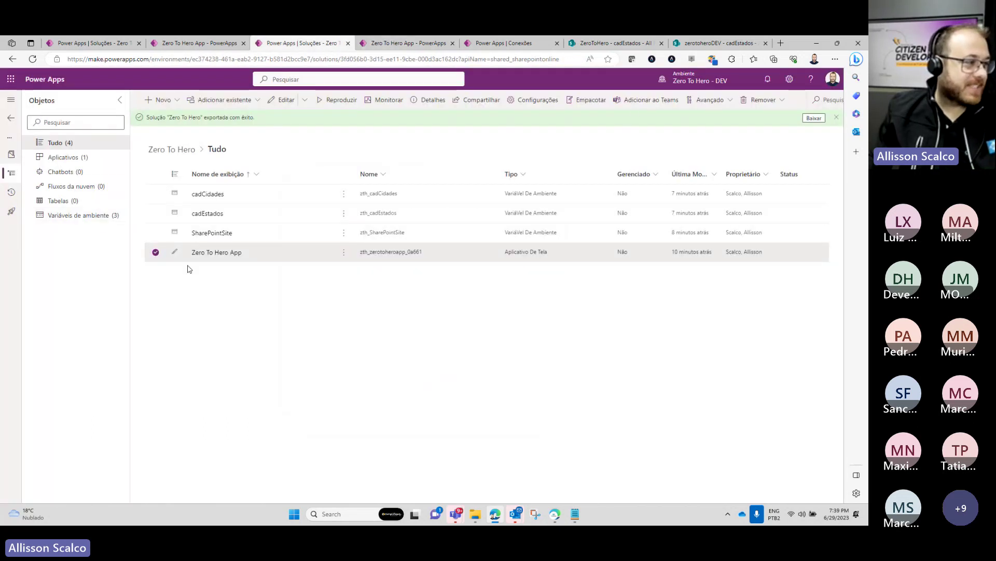
left_click(217, 235)
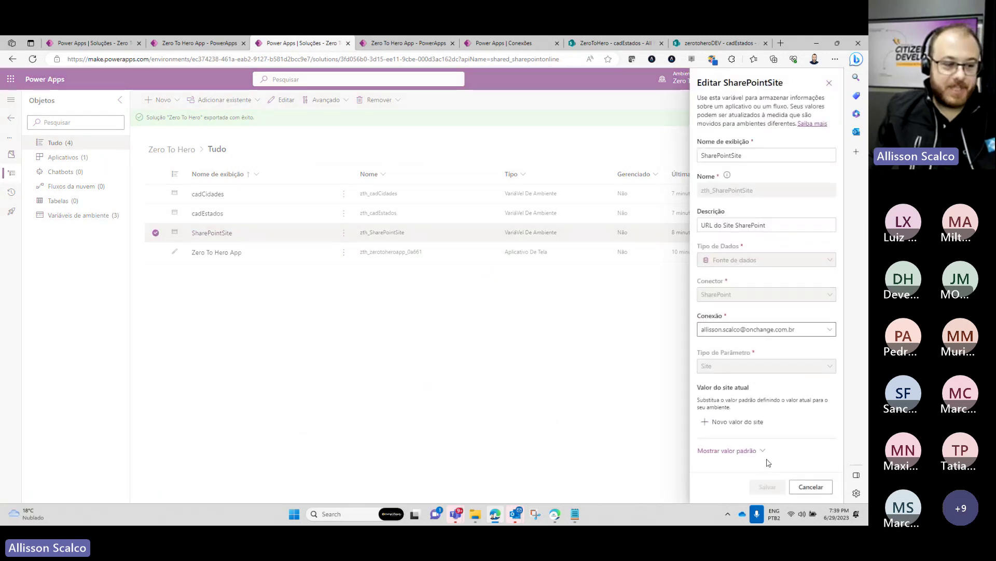
left_click(765, 451)
scroll(790, 447, "down", 1)
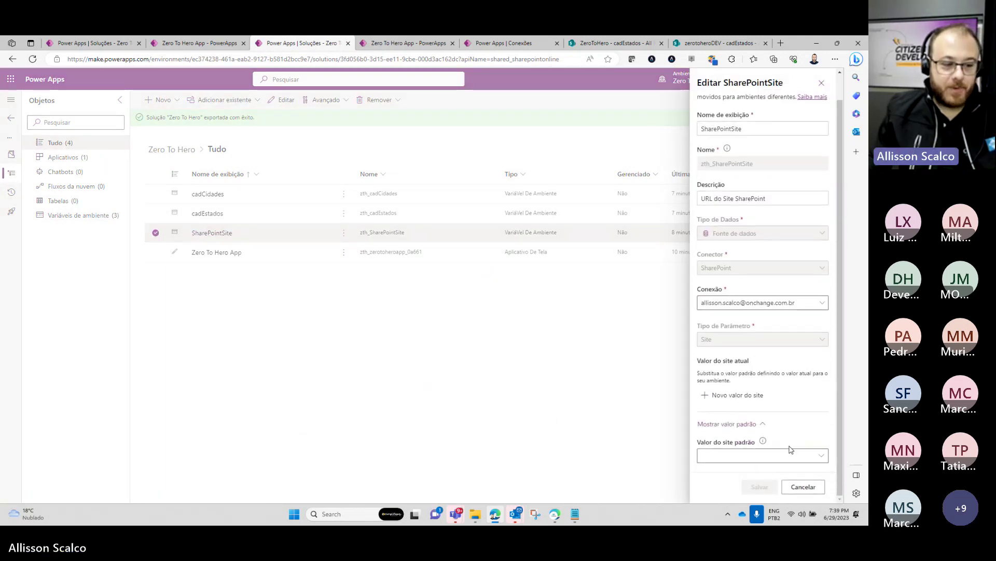
left_click(824, 457)
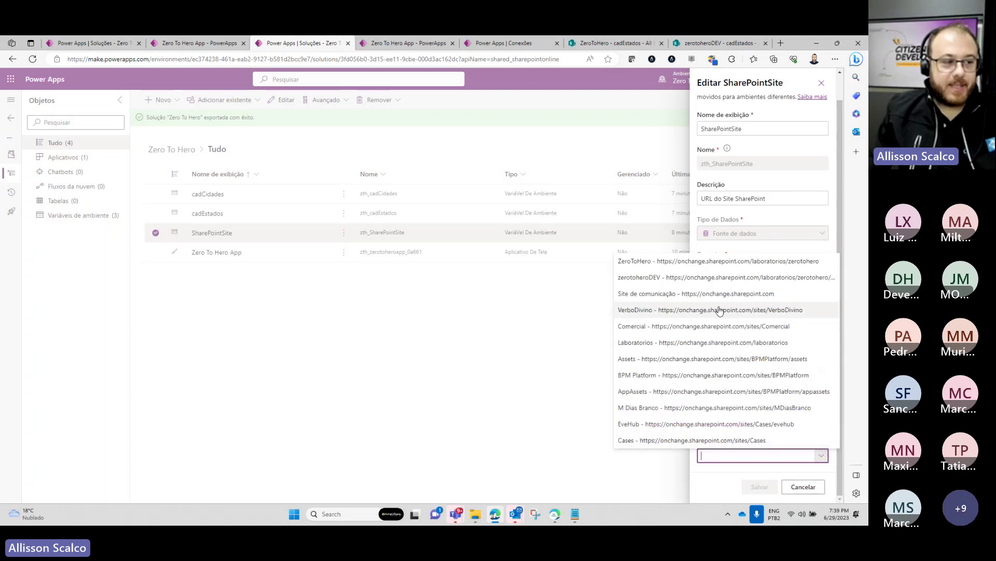
left_click(717, 278)
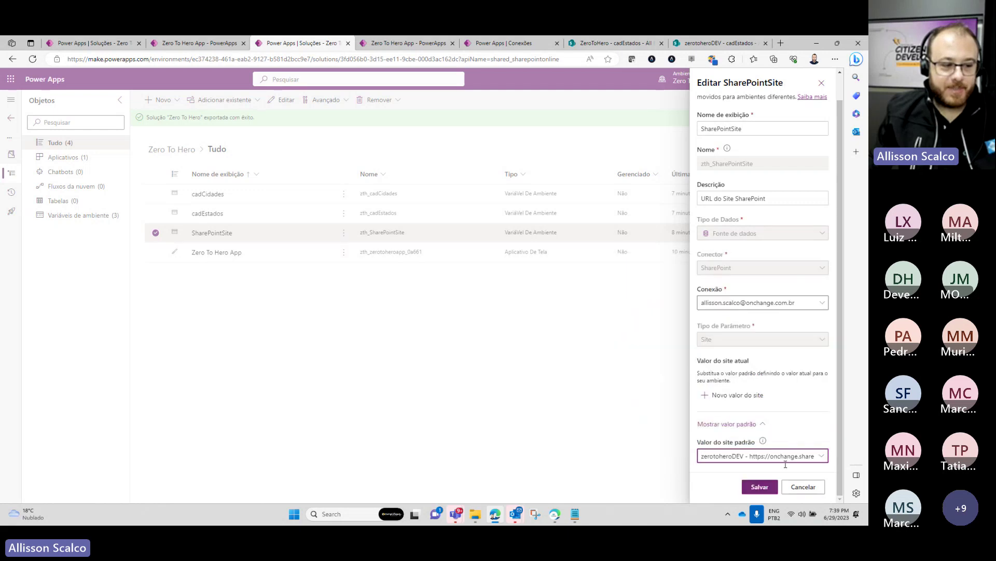
left_click(760, 487)
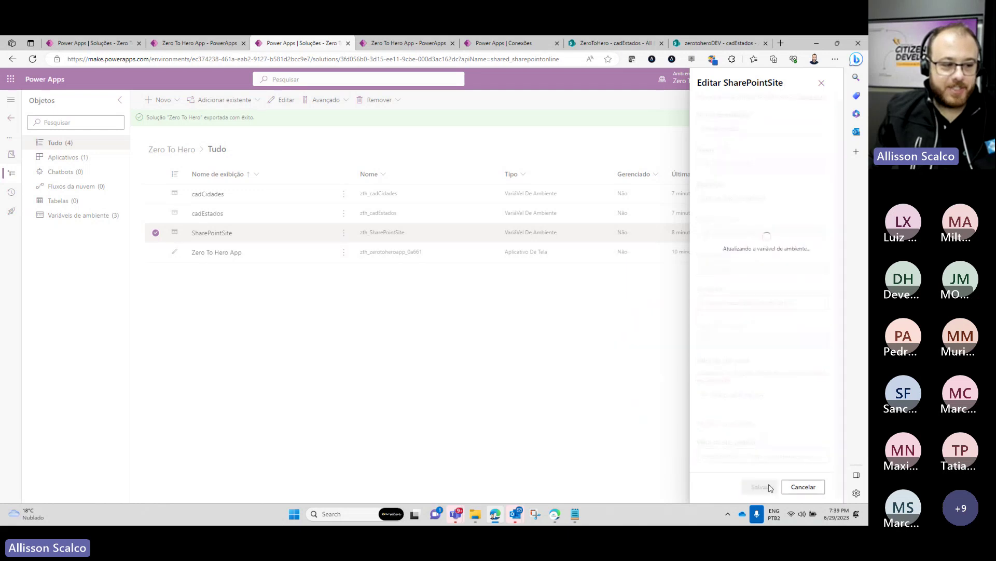
Set the cadEstados variable's default list value to cadEstados and save it.
left_click(228, 220)
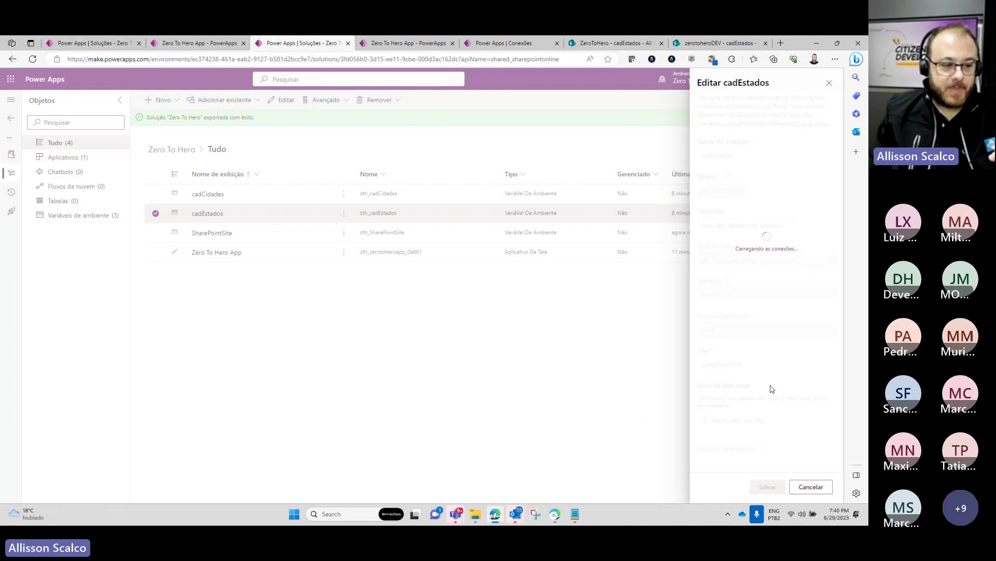
scroll(763, 405, "down", 1)
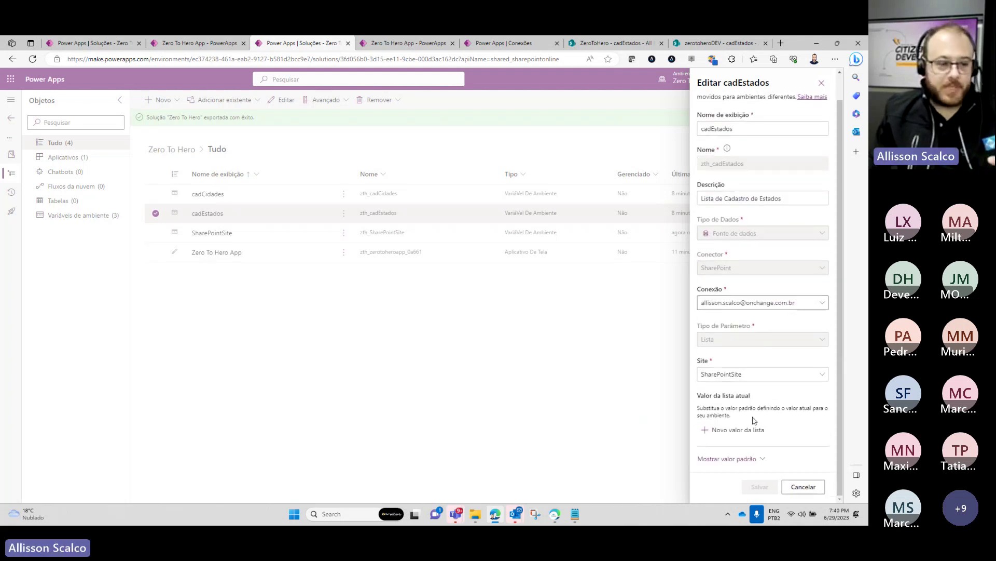
left_click(754, 458)
scroll(786, 436, "down", 1)
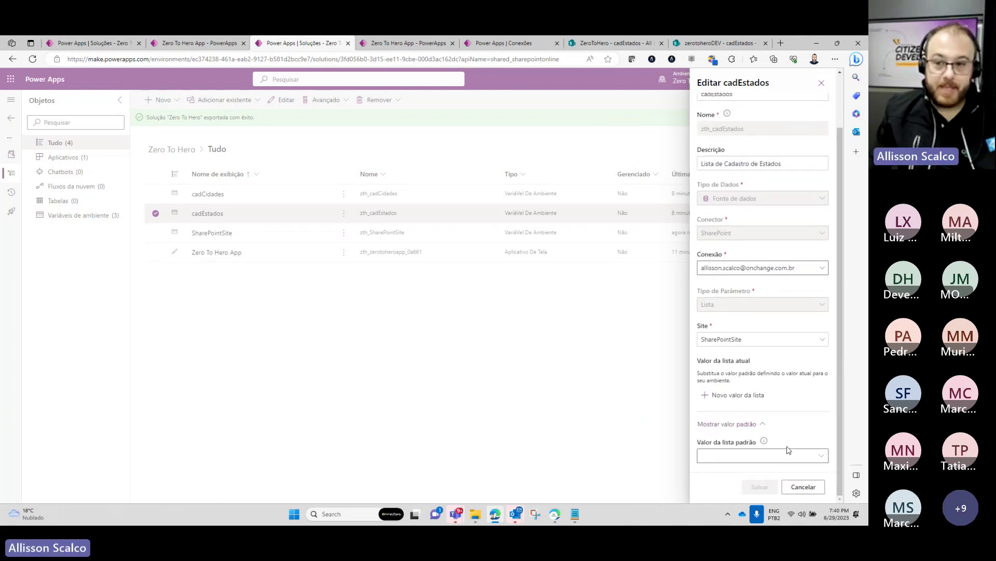
left_click(788, 452)
left_click(821, 455)
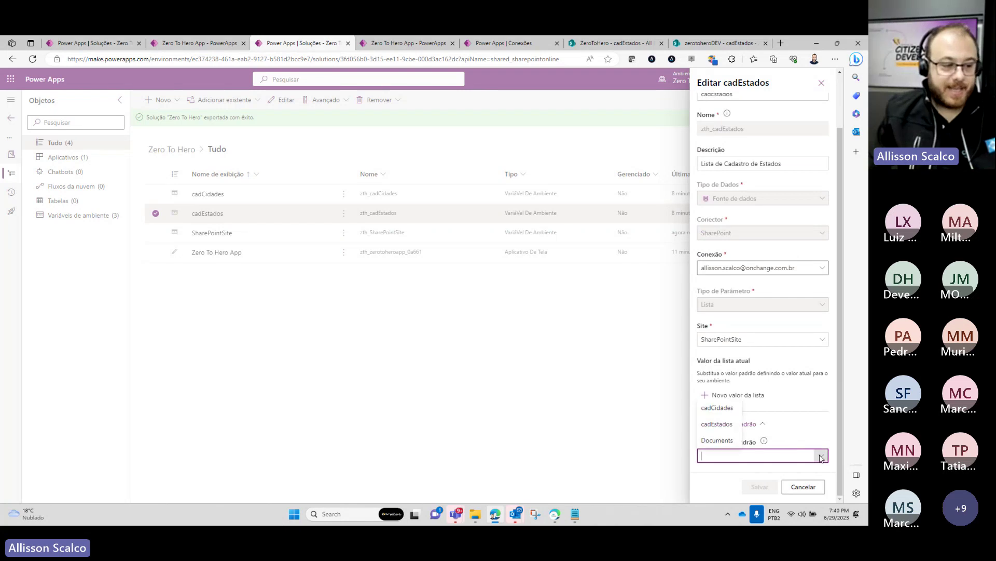
left_click(718, 423)
left_click(759, 487)
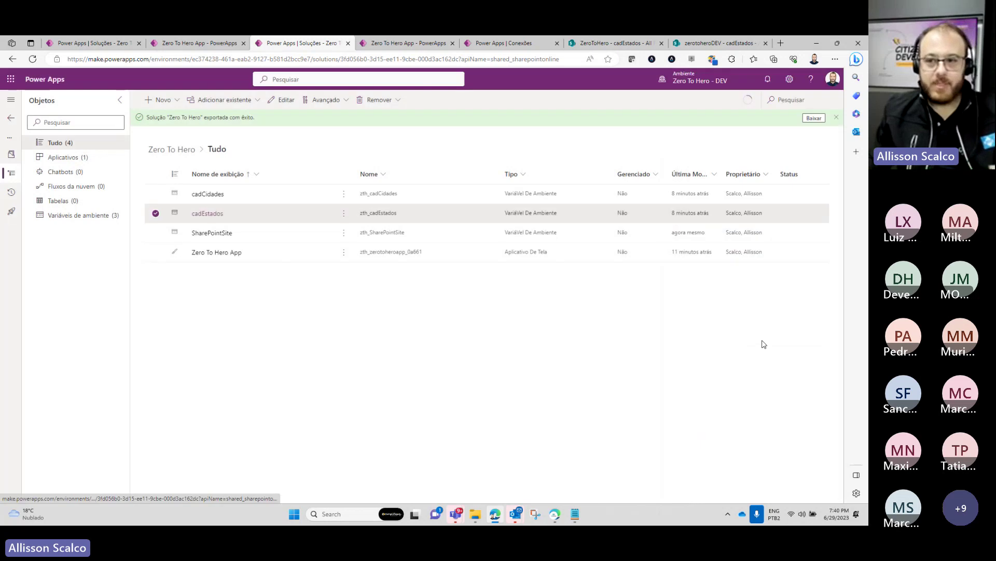
Set the cadCidades variable's default list value to cadCidades and save it.
left_click(214, 194)
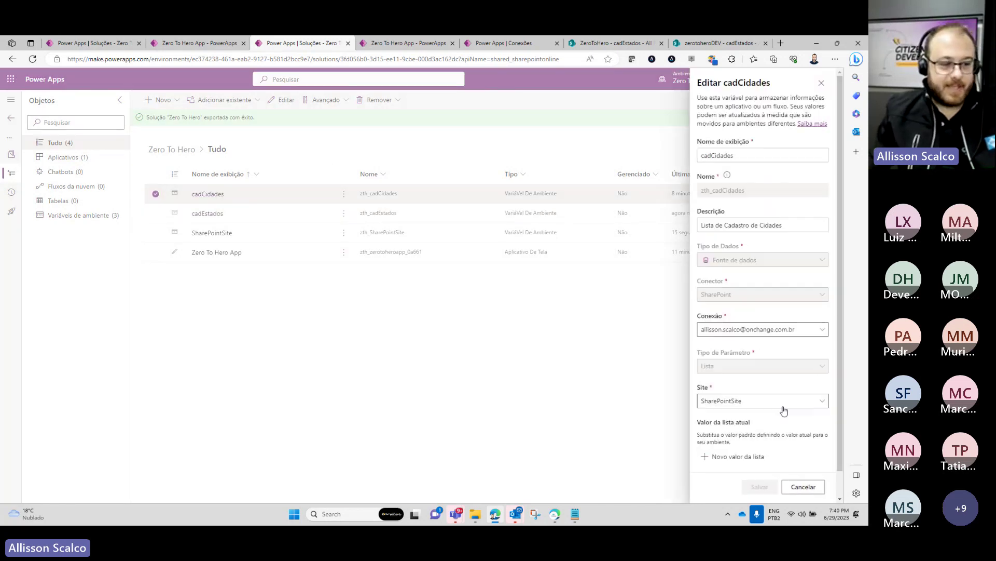
scroll(776, 431, "down", 1)
left_click(747, 459)
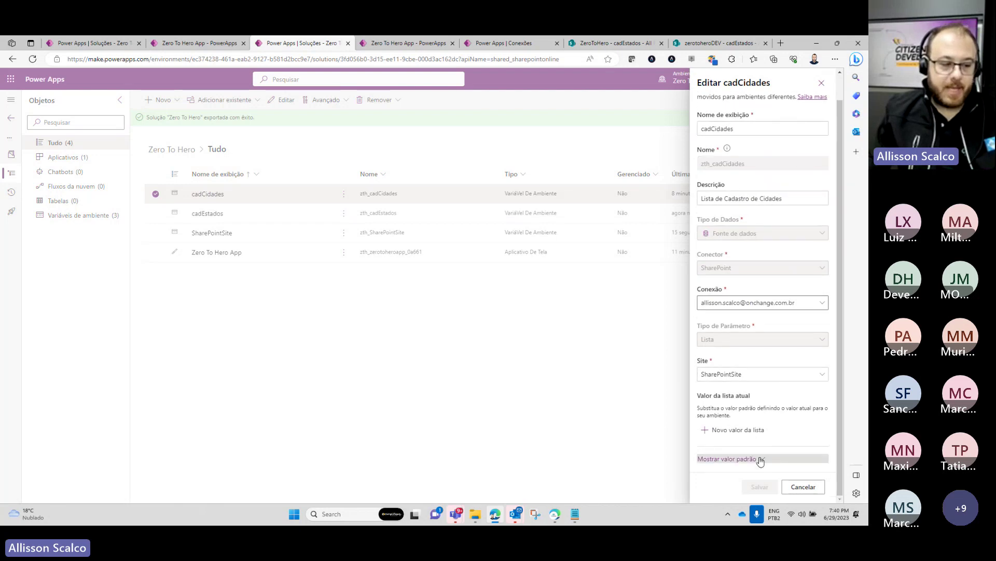
scroll(763, 457, "down", 1)
left_click(771, 457)
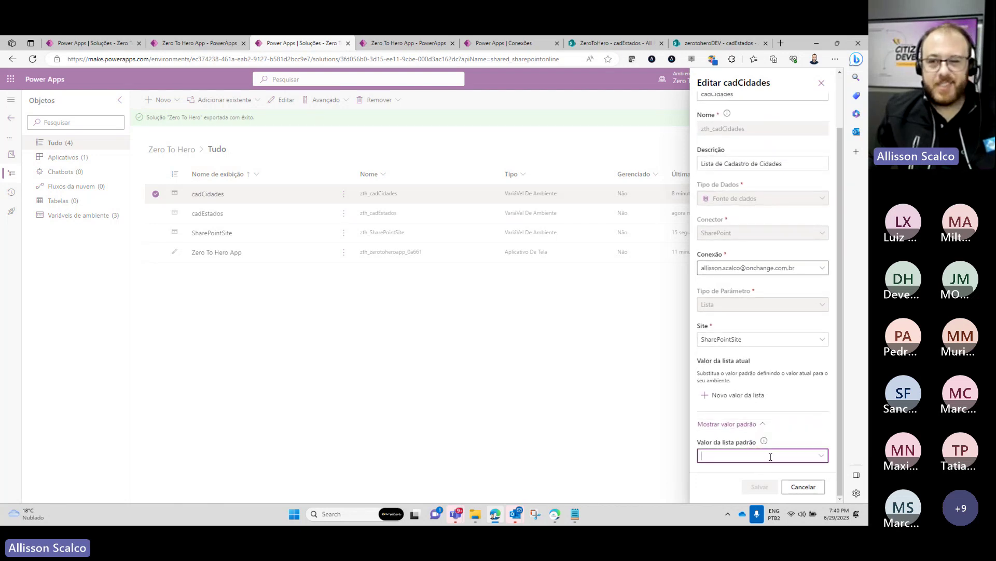
left_click(821, 456)
left_click(716, 408)
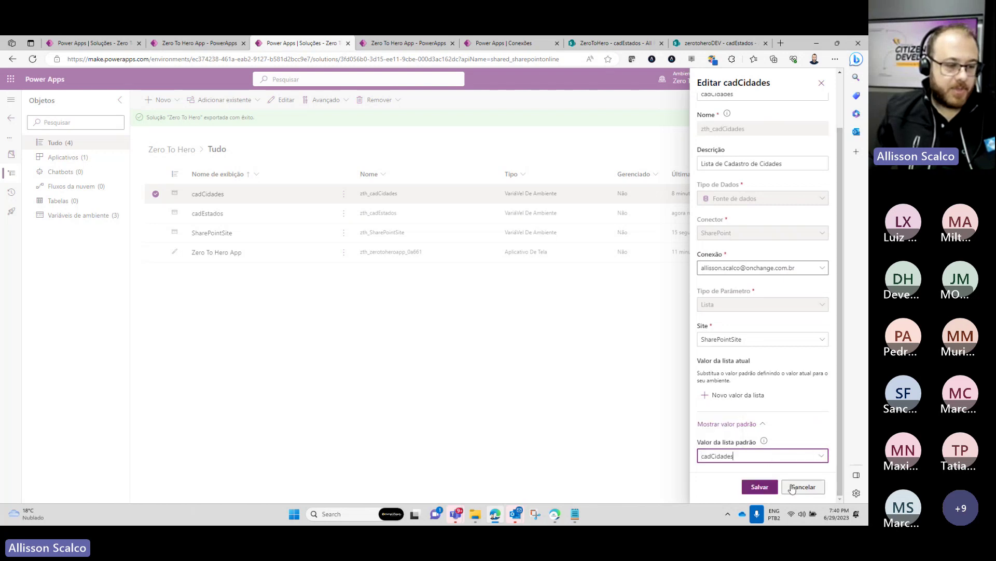
left_click(765, 489)
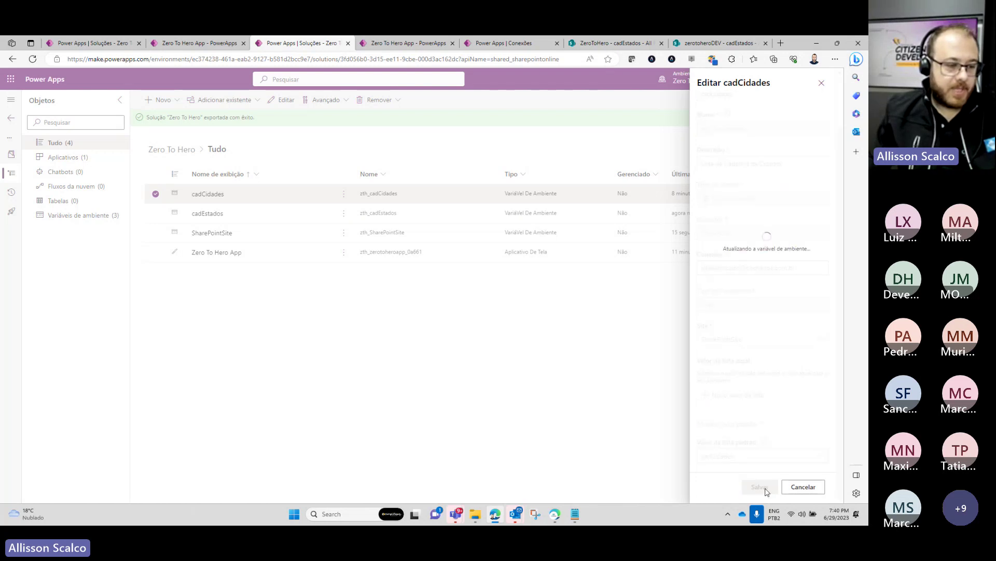
Return to the running DEV app and reload it from its own address to review its states and cities.
left_click(408, 43)
left_click(397, 59)
key("BackSpace")
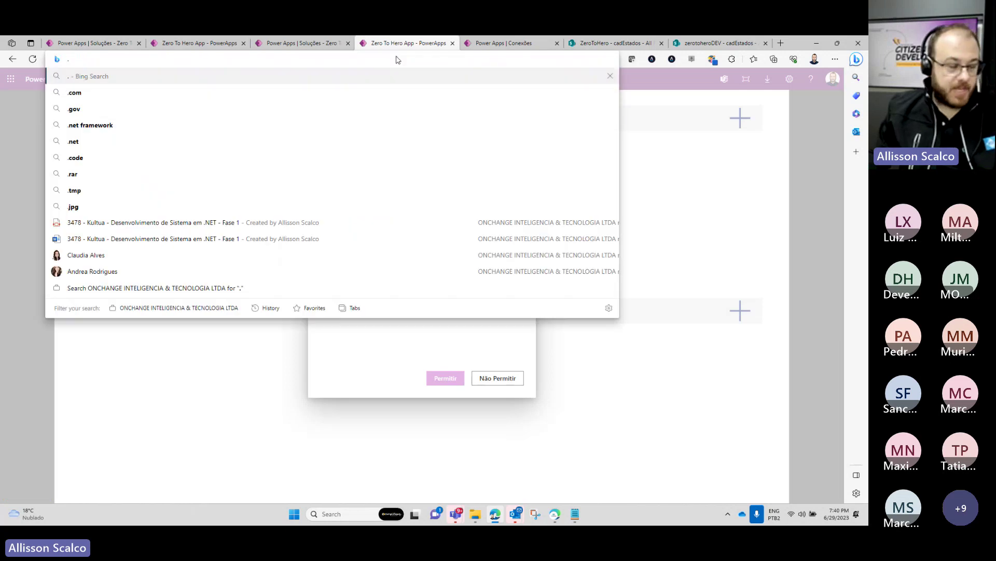
key("ctrl+v")
key("Return")
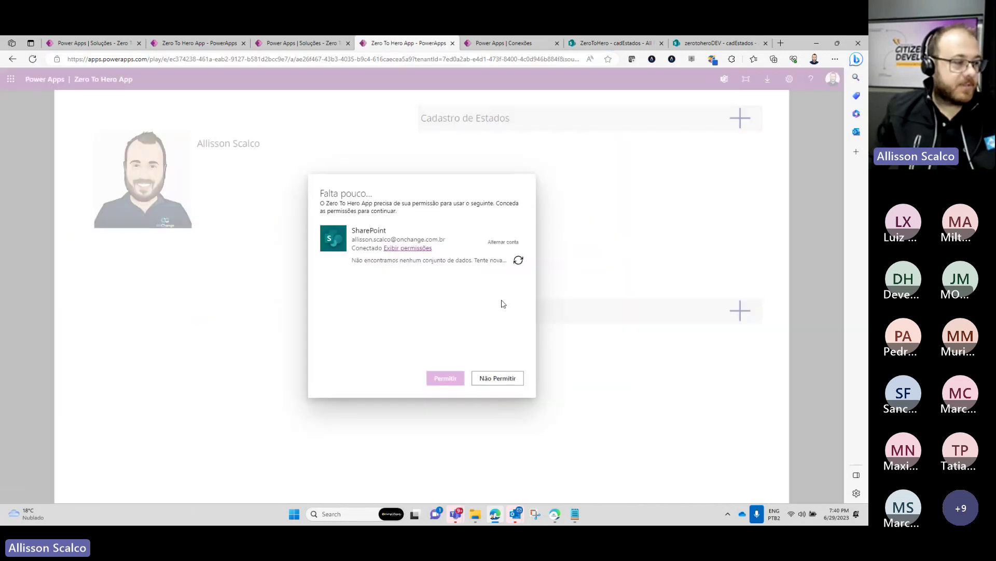
left_click(399, 60)
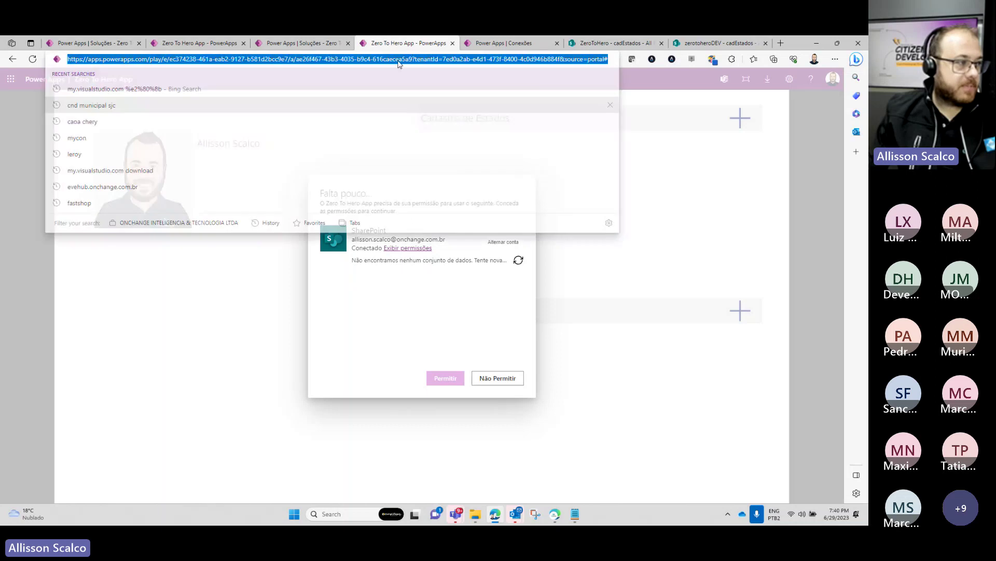
key("Return")
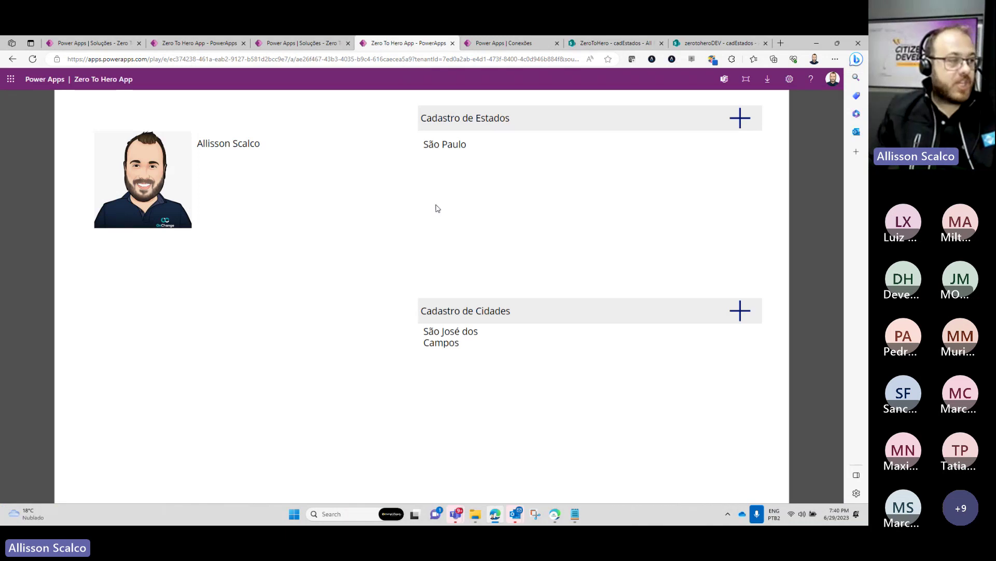
In the PRD app, add a state titled Minas Gerais with Sigla MG and save it.
left_click(176, 44)
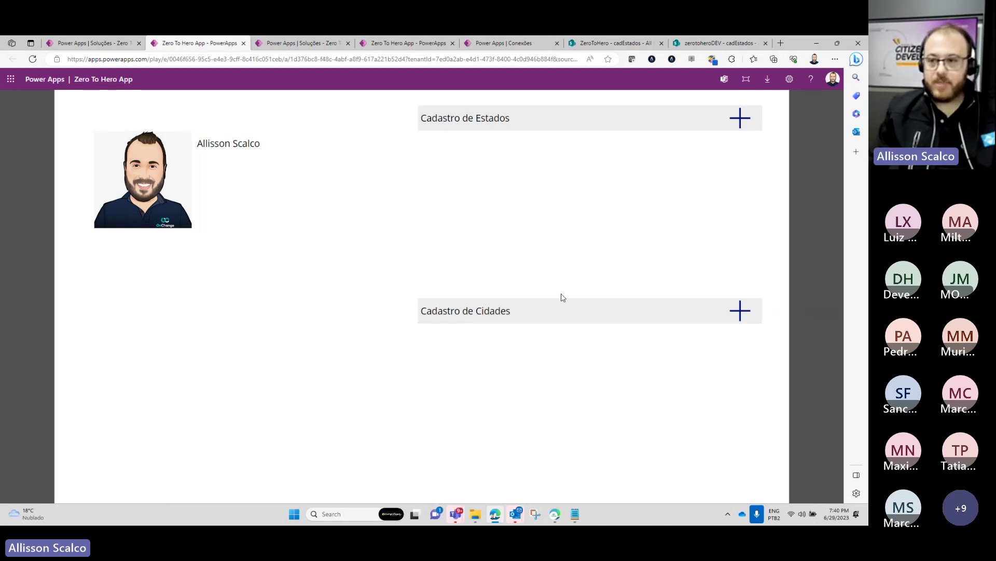
left_click(740, 121)
left_click(213, 165)
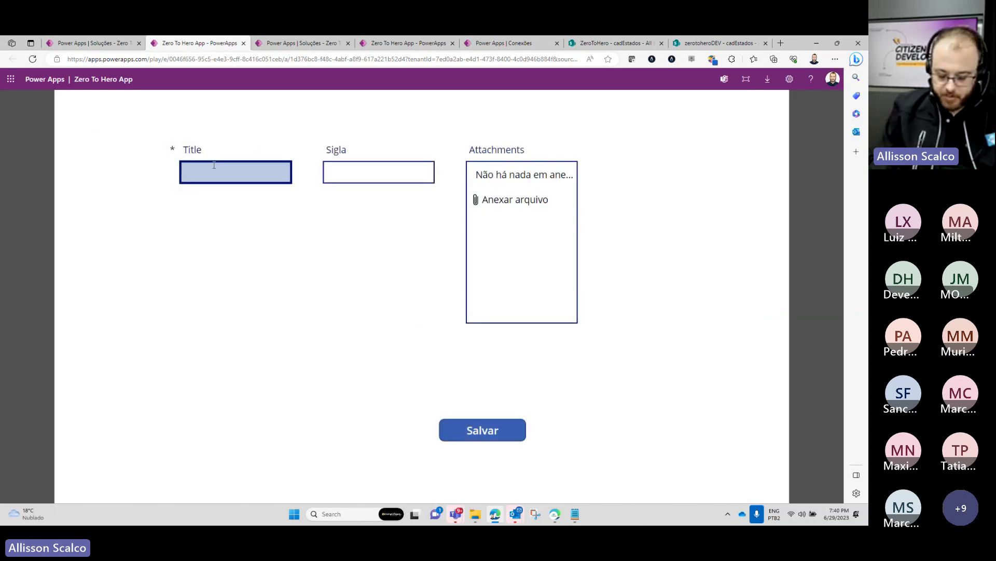
type("Minas Gerais")
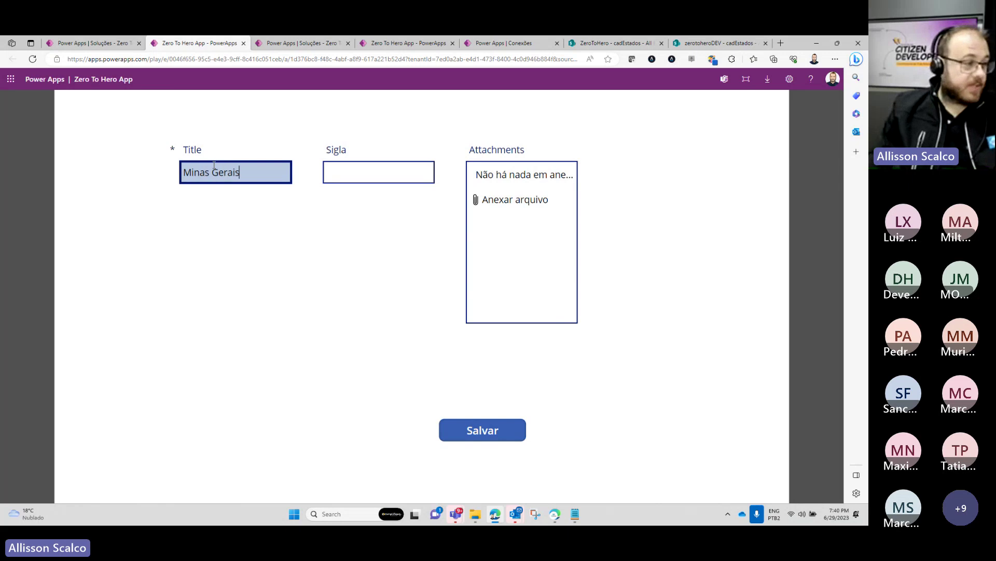
left_click(348, 164)
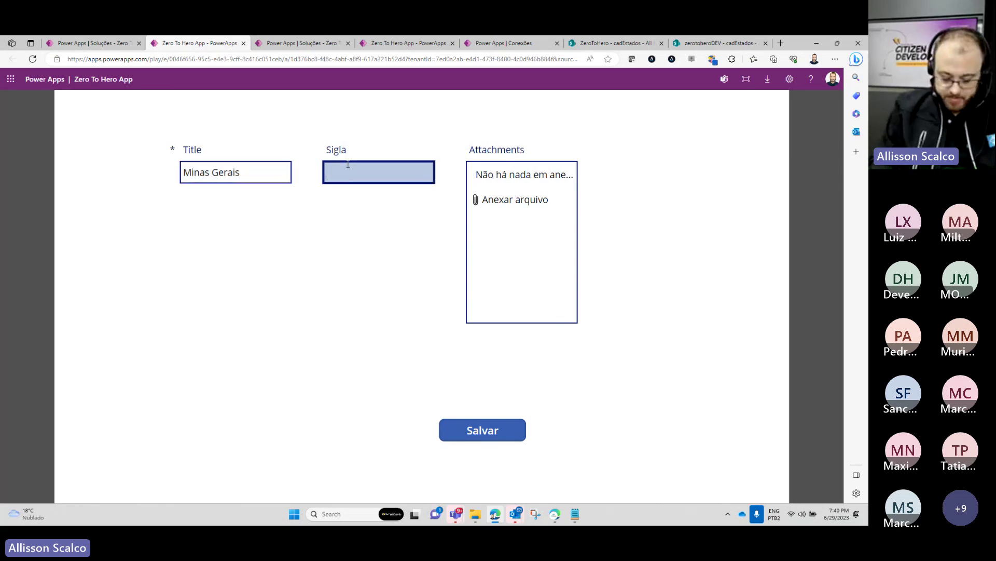
type("MG")
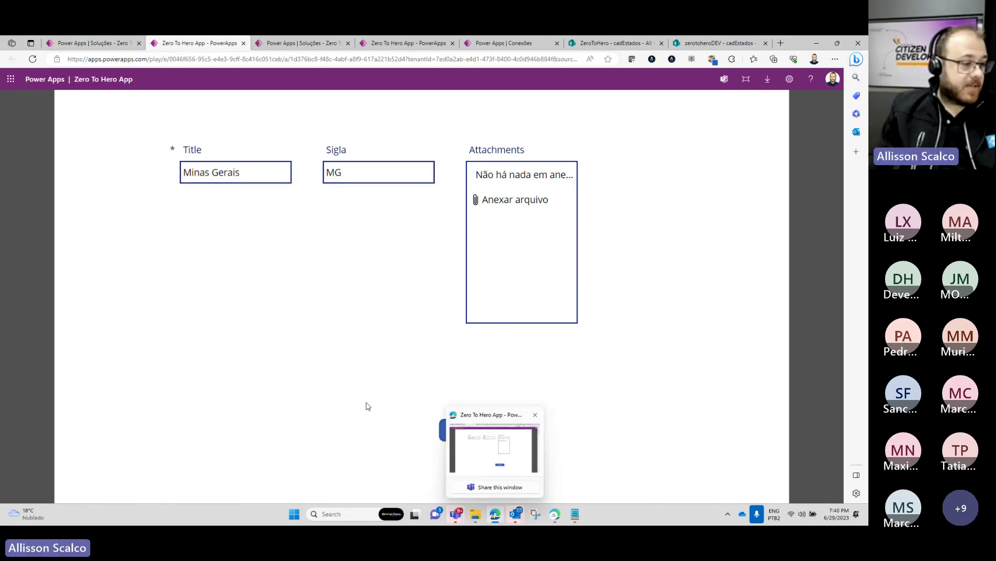
left_click(470, 430)
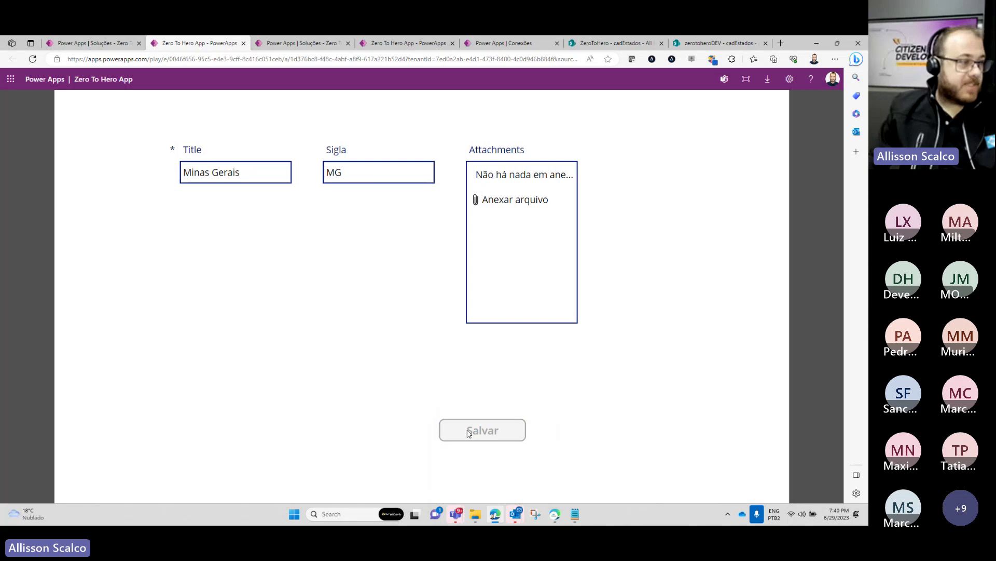
Add a city titled Passa Quatro with Estado 1 in the PRD app and save it.
left_click(740, 311)
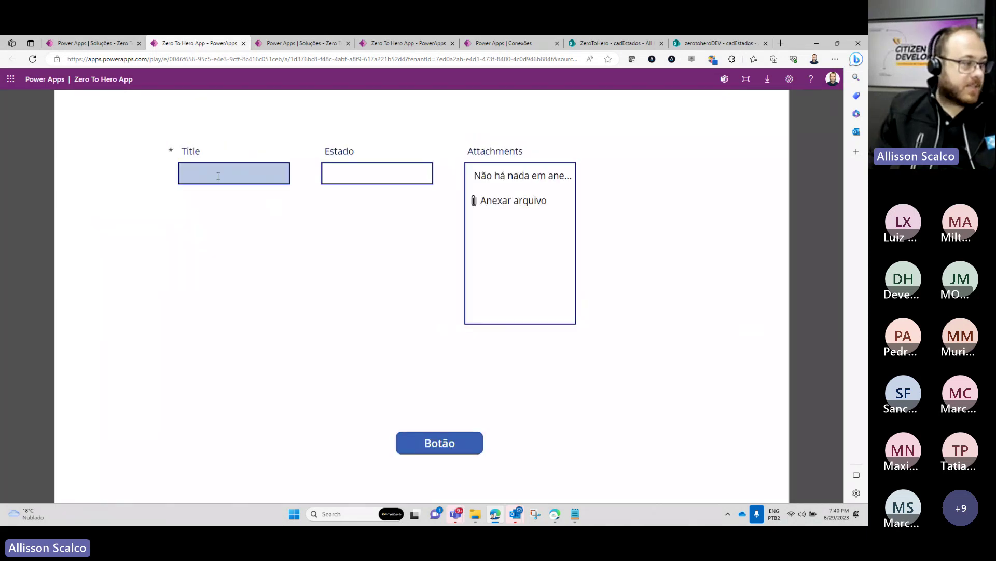
left_click(220, 174)
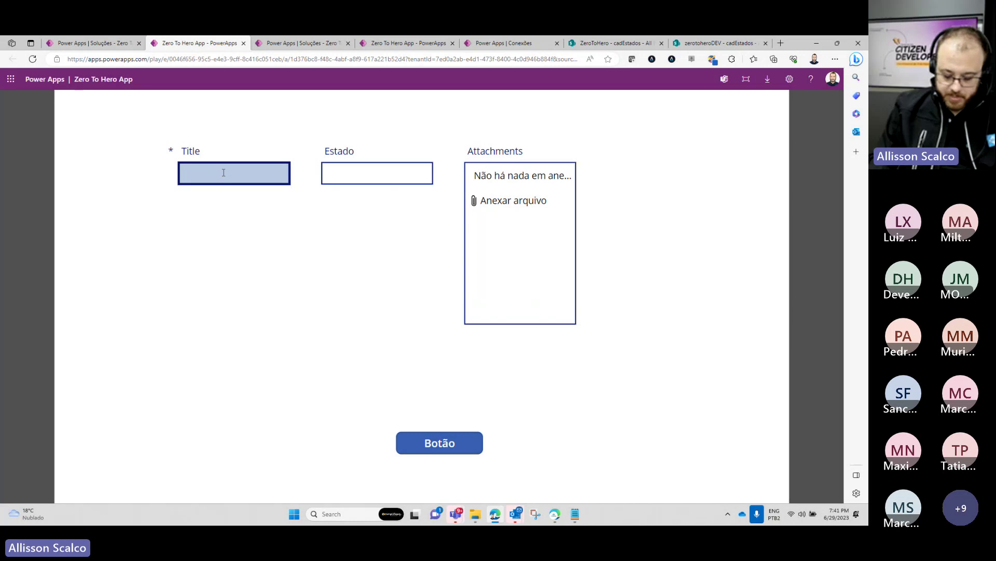
type("Passa Qu")
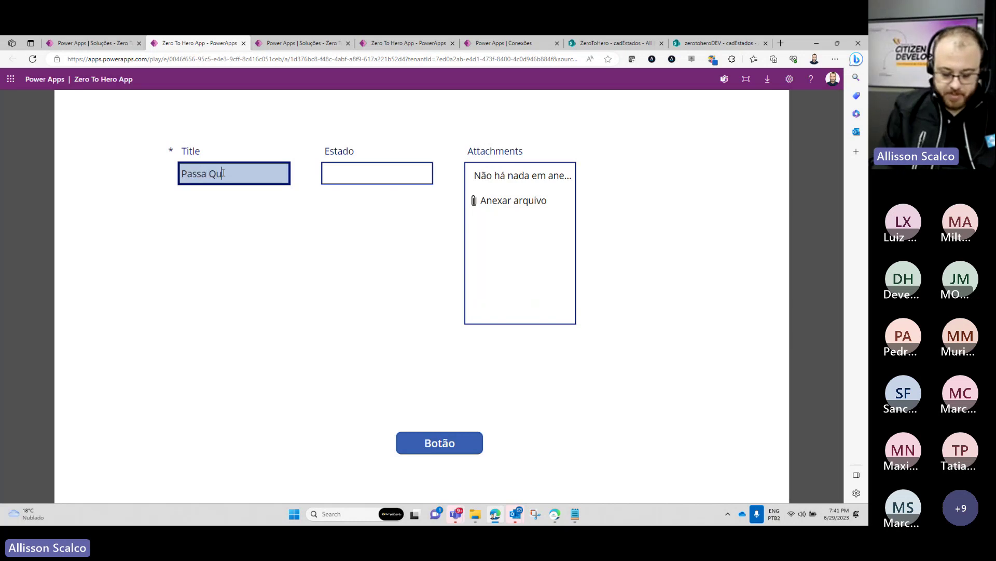
type("atro")
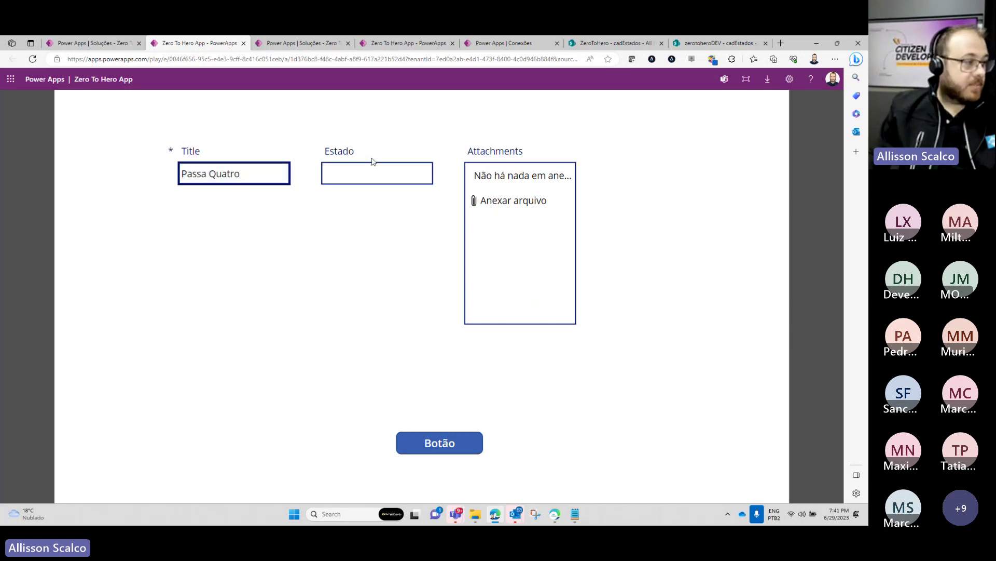
left_click(376, 170)
type("2")
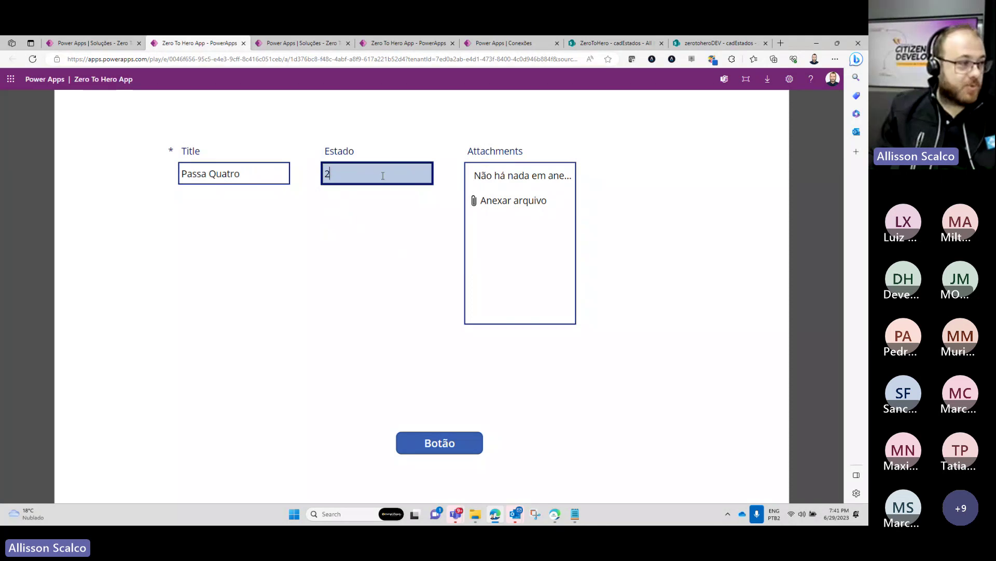
left_click(418, 140)
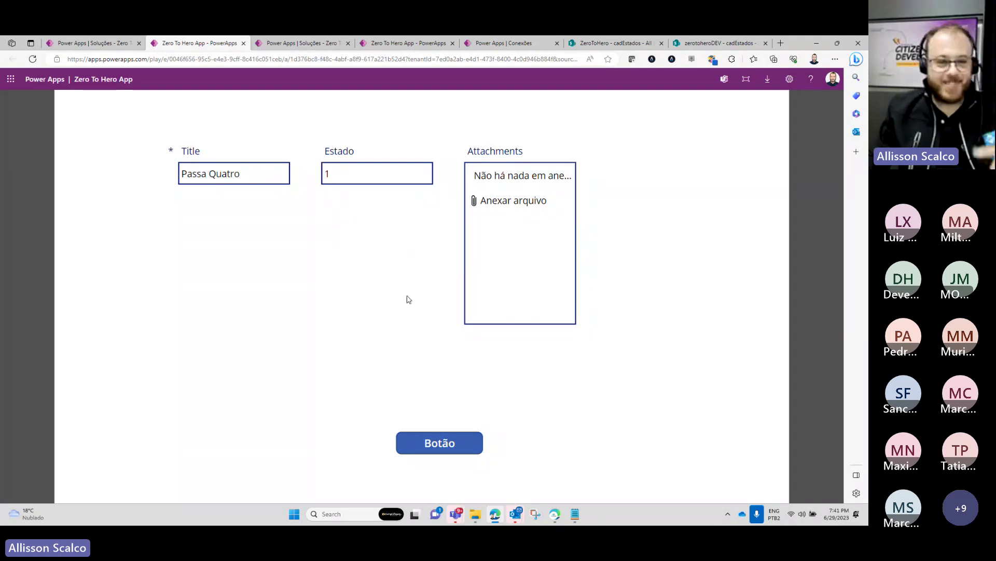
left_click(434, 441)
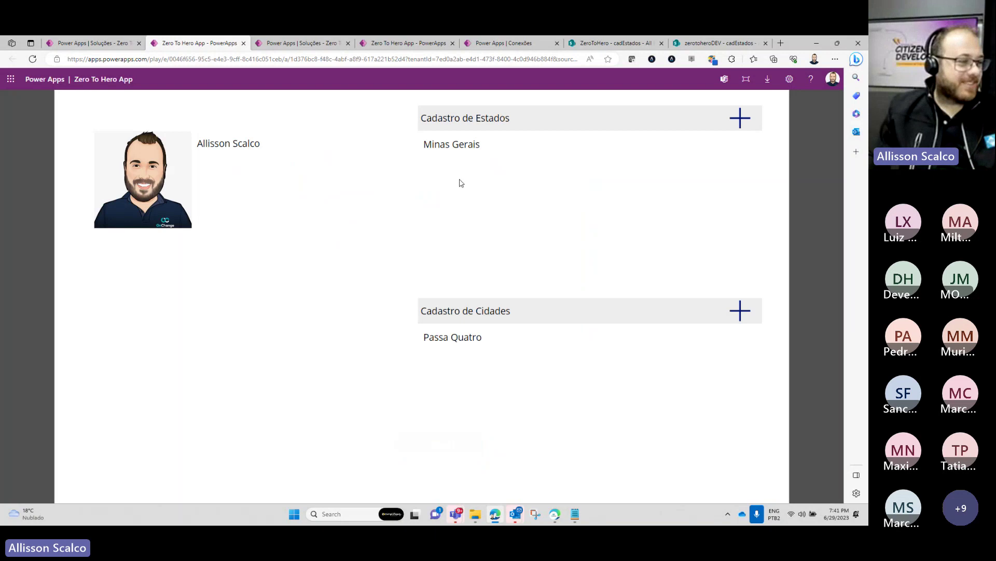
Compare the cadEstados lists on the ZeroToHero and zerotoheroDEV SharePoint sites with the states shown in the PRD app.
left_click(652, 47)
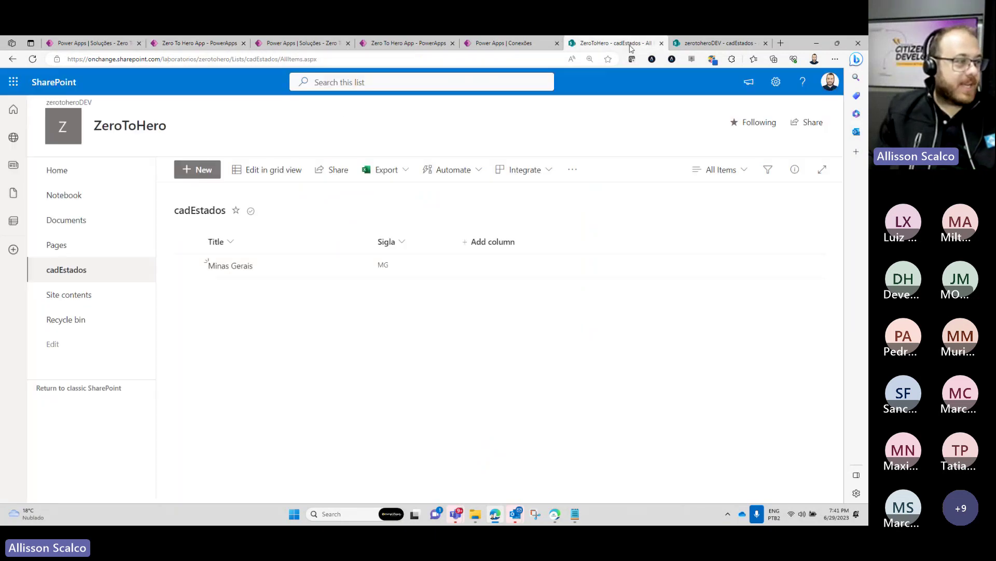
left_click(223, 62)
left_click(262, 372)
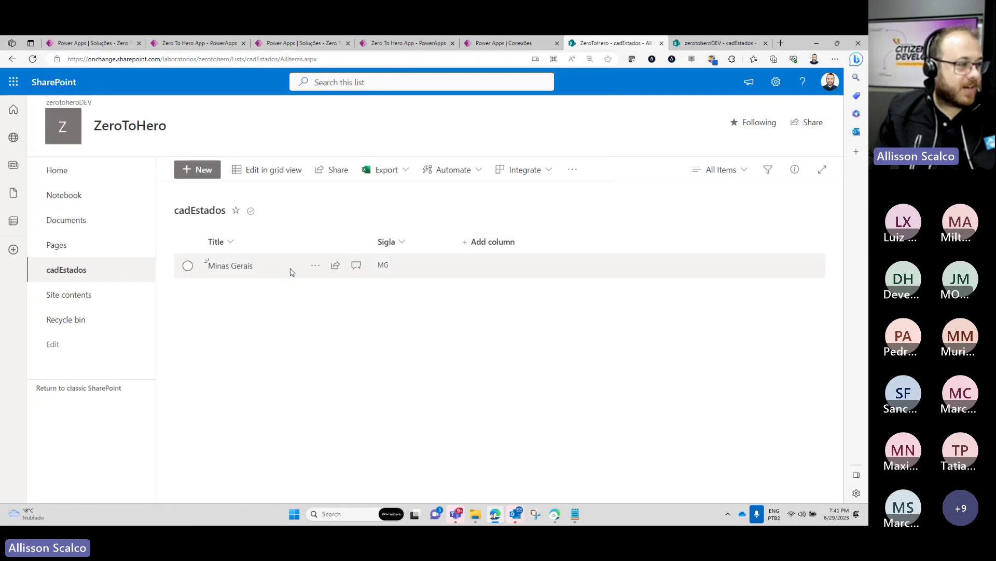
left_click(87, 274)
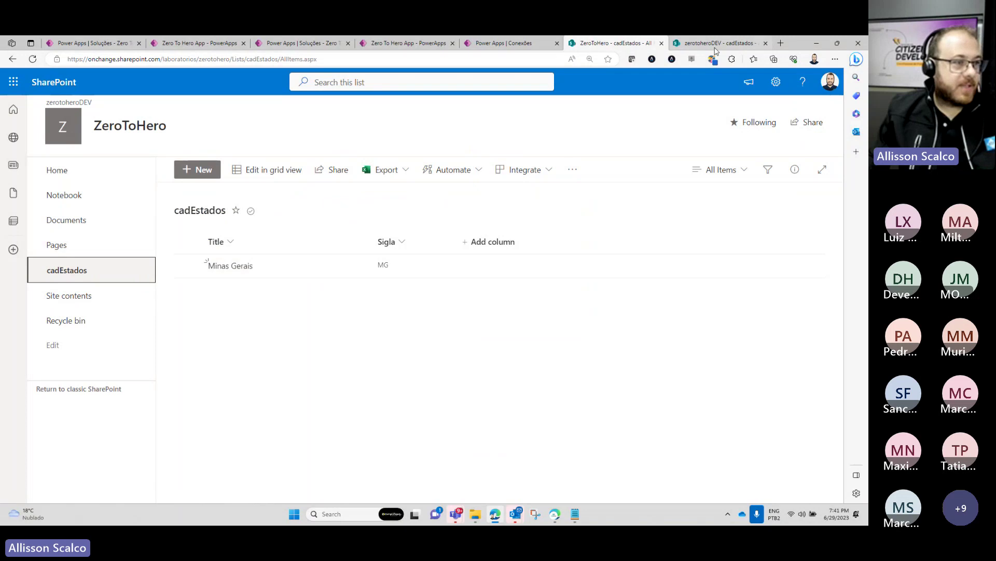
key("ctrl+Tab")
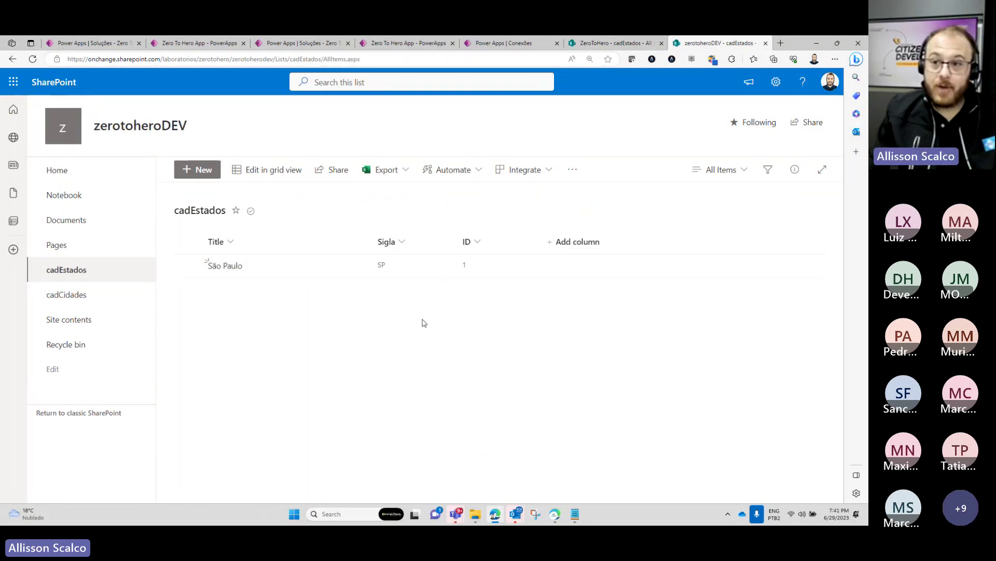
left_click(199, 46)
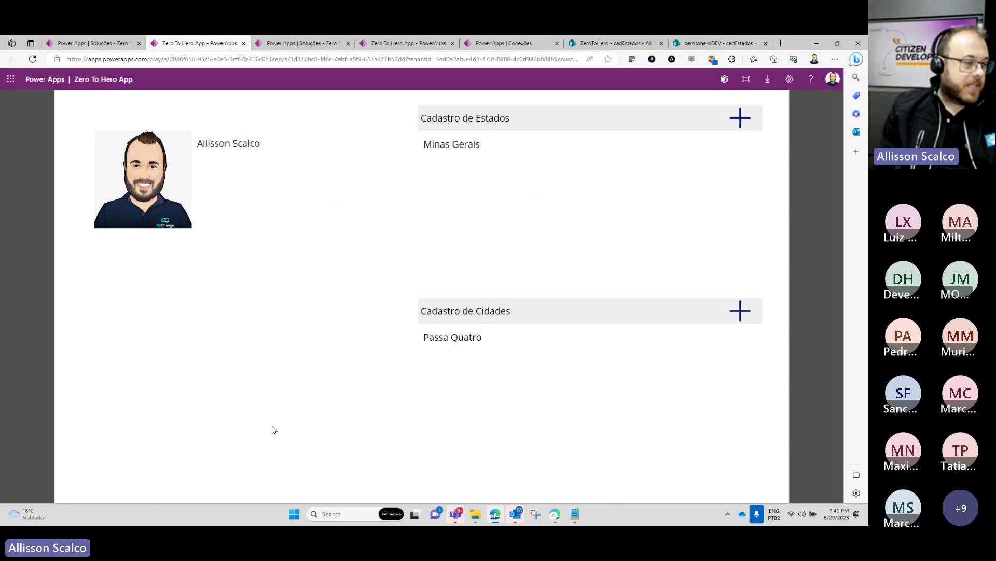
left_click(718, 43)
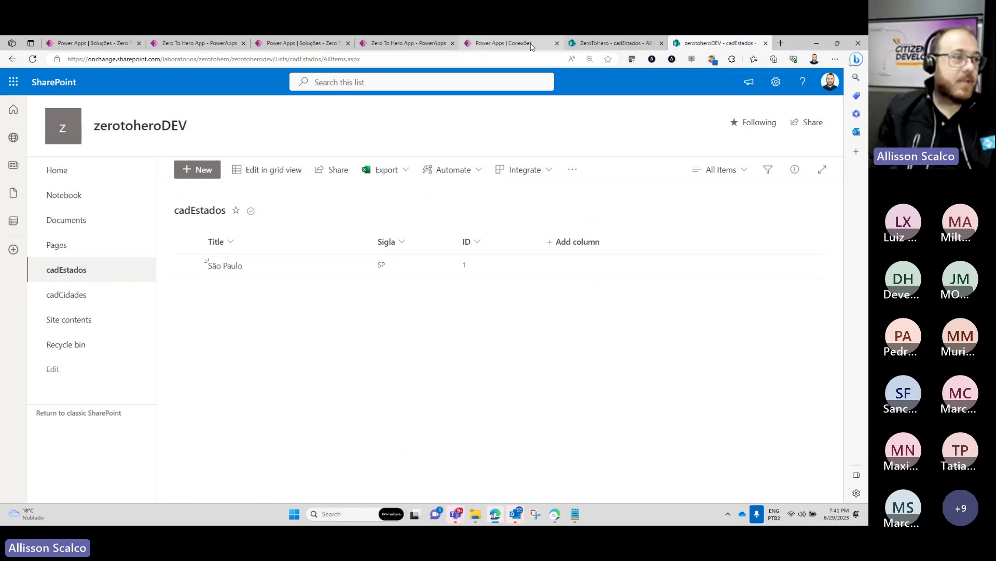
left_click(612, 43)
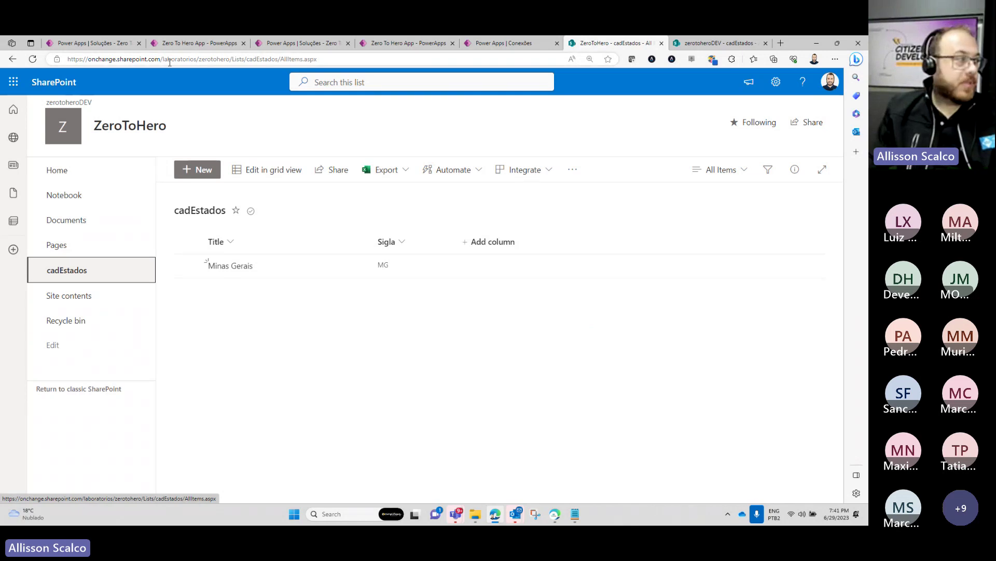
Compare the states and cities shown in the PRD and DEV apps, checking against the ZeroToHero site's cadEstados list.
left_click(200, 43)
left_click(501, 44)
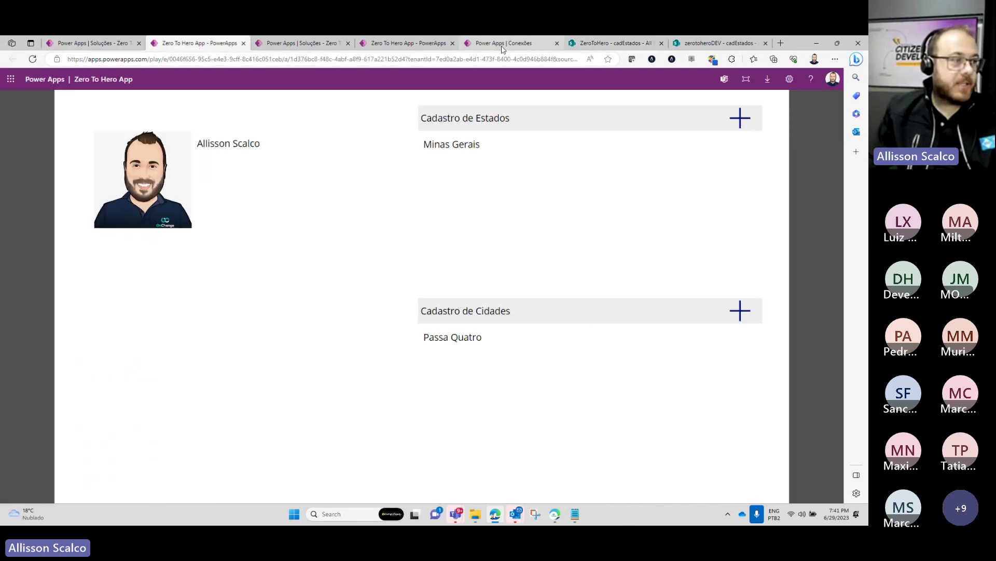
left_click(409, 43)
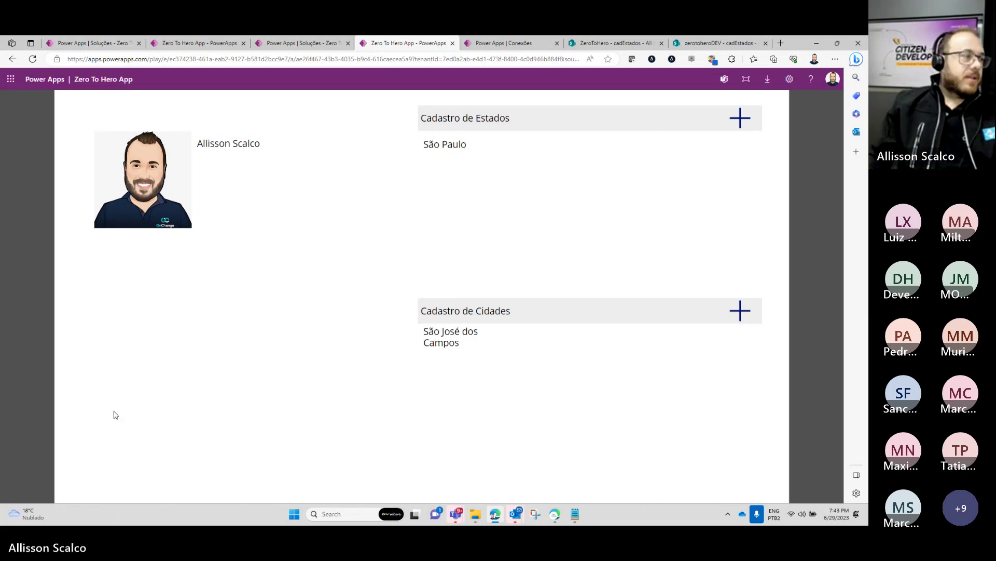
left_click(631, 42)
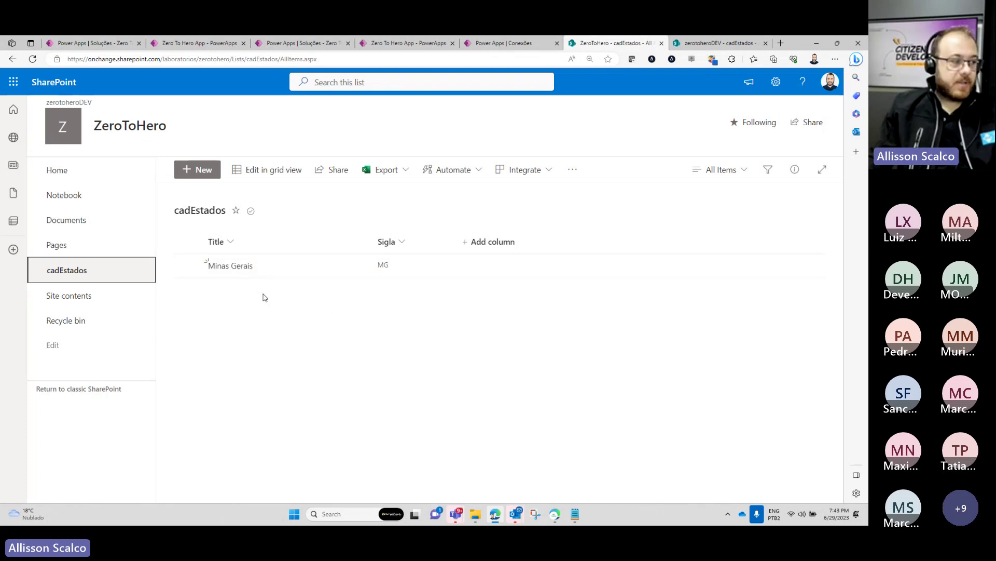
left_click(201, 45)
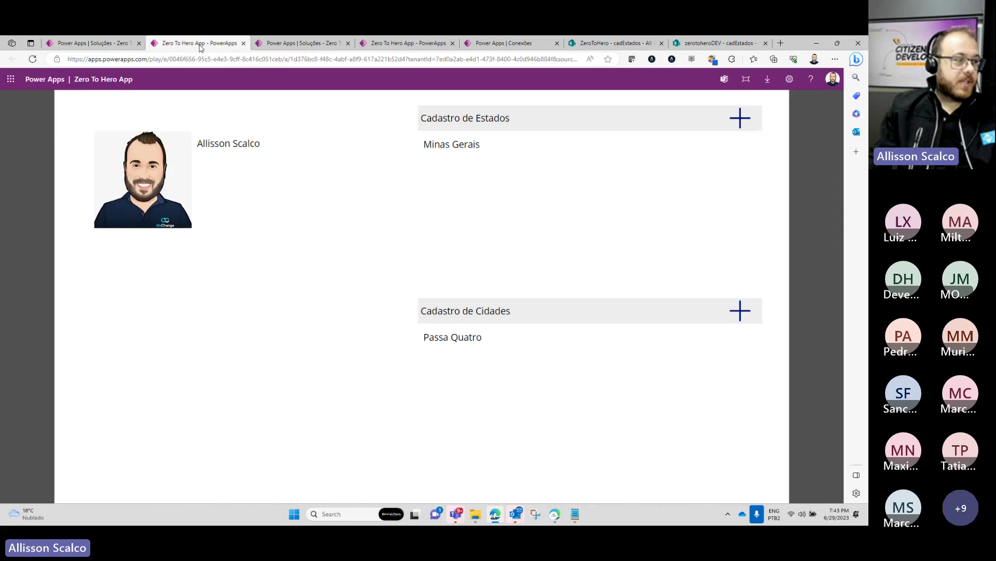
left_click(427, 46)
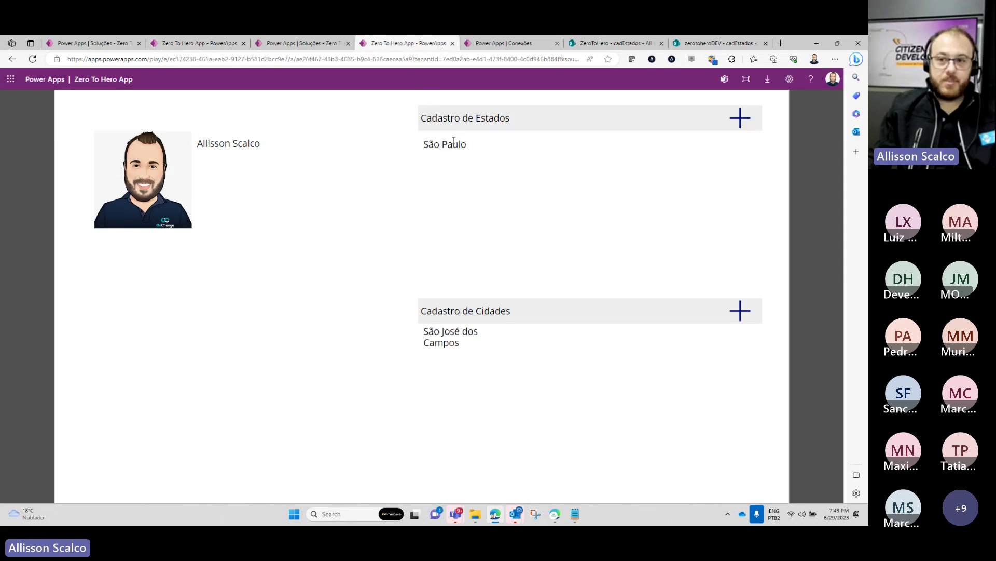
left_click(176, 46)
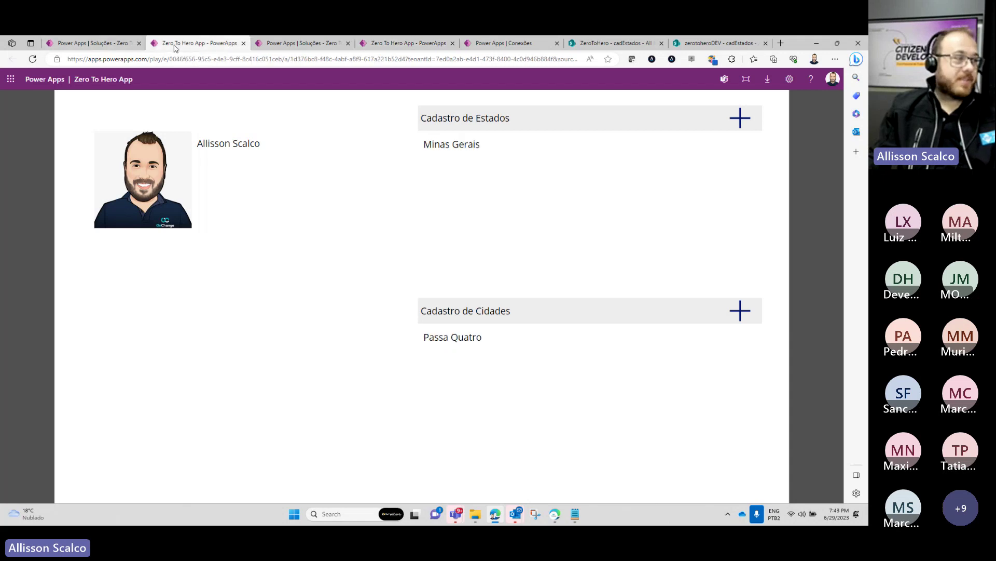
left_click(424, 47)
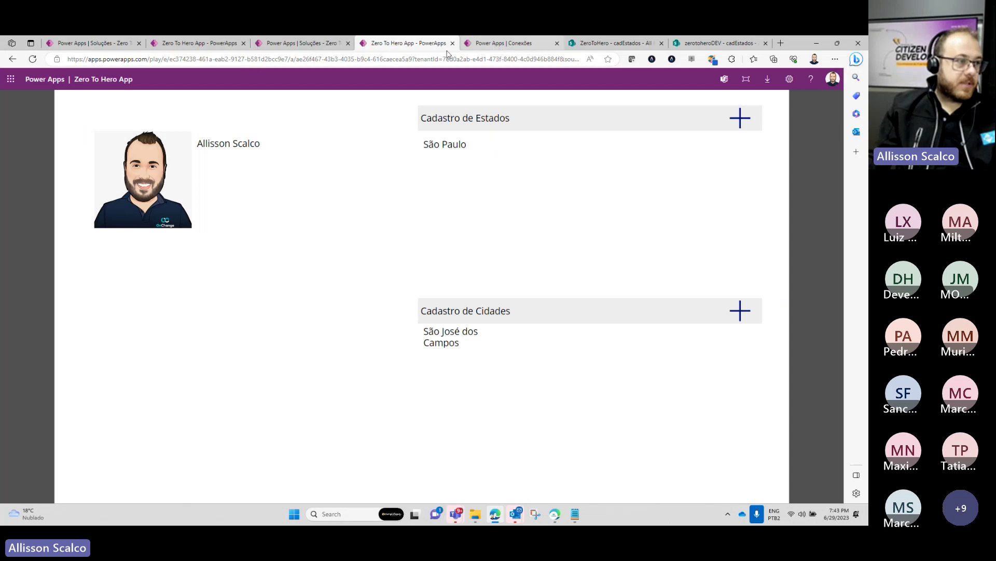
Check the PRD solution's apps, and open the solutions list of the Zero To Hero - DEV environment.
left_click(501, 43)
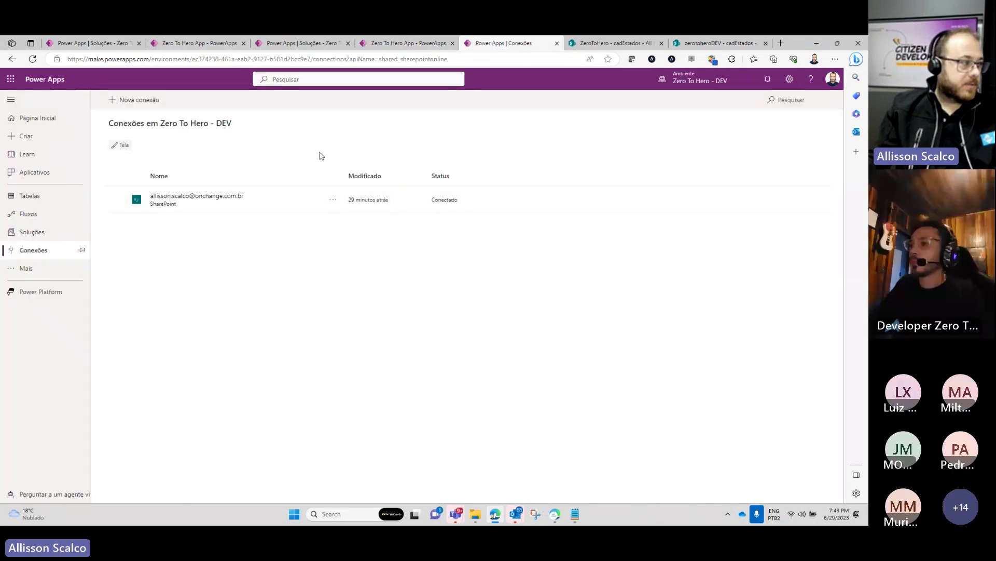
left_click(98, 45)
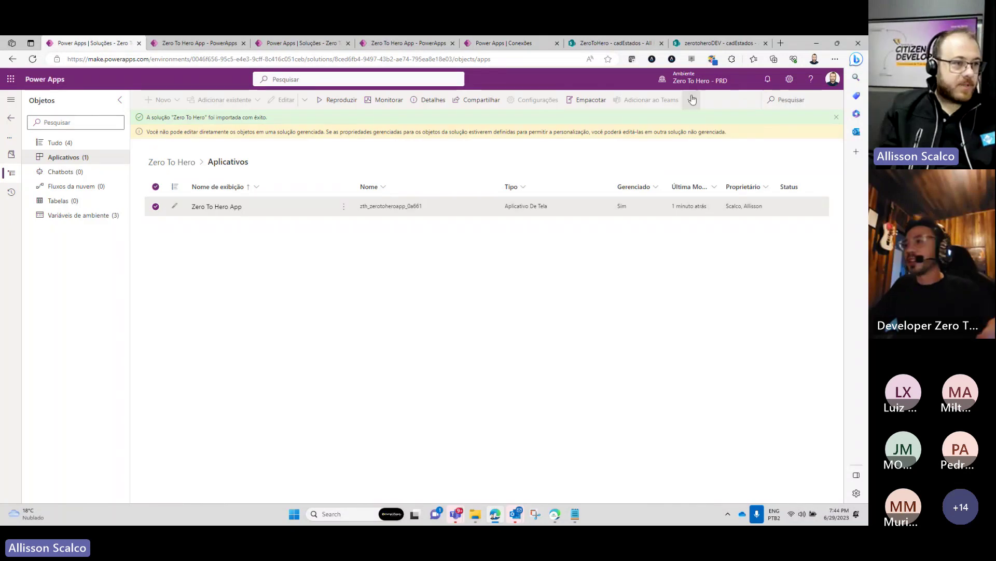
left_click(506, 44)
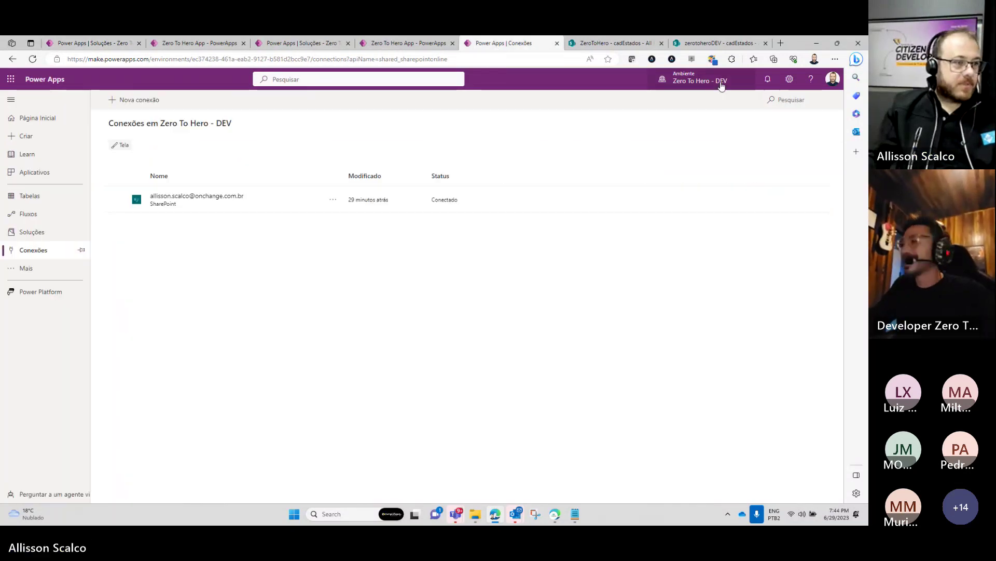
left_click(32, 231)
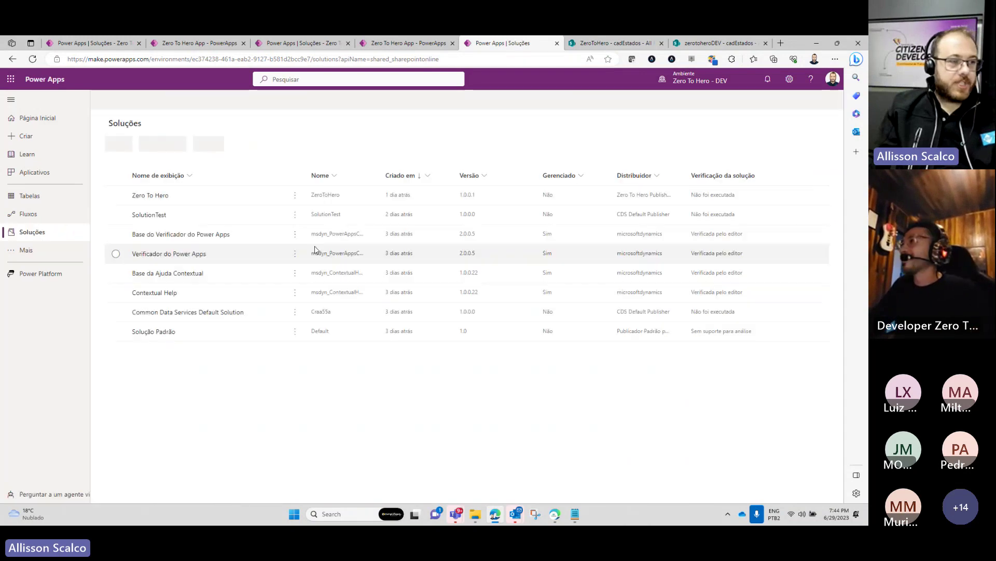
Export the Zero To Hero solution from the DEV environment as managed, with version number 1.0.0.2.
left_click(295, 213)
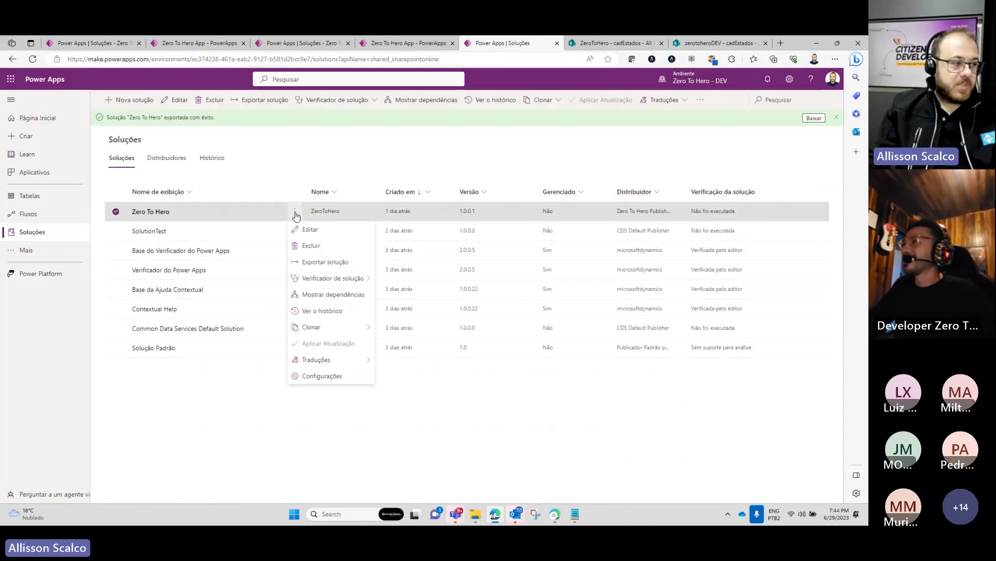
left_click(347, 263)
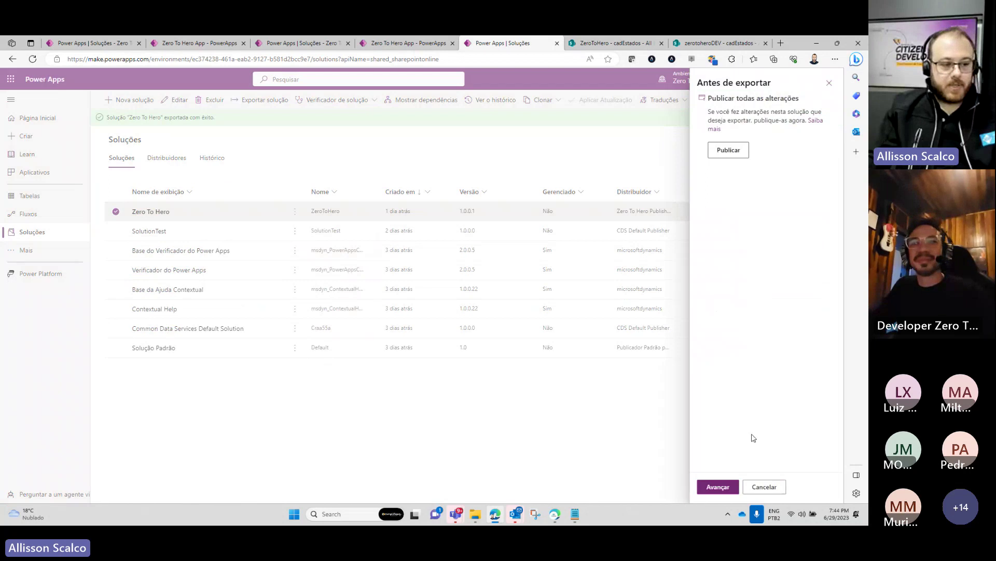
left_click(719, 486)
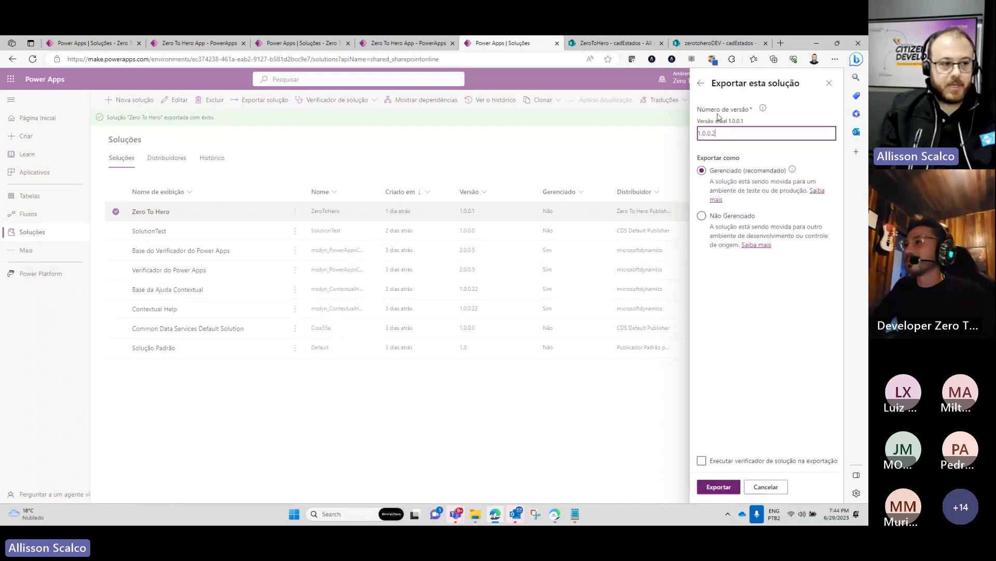
left_click(728, 486)
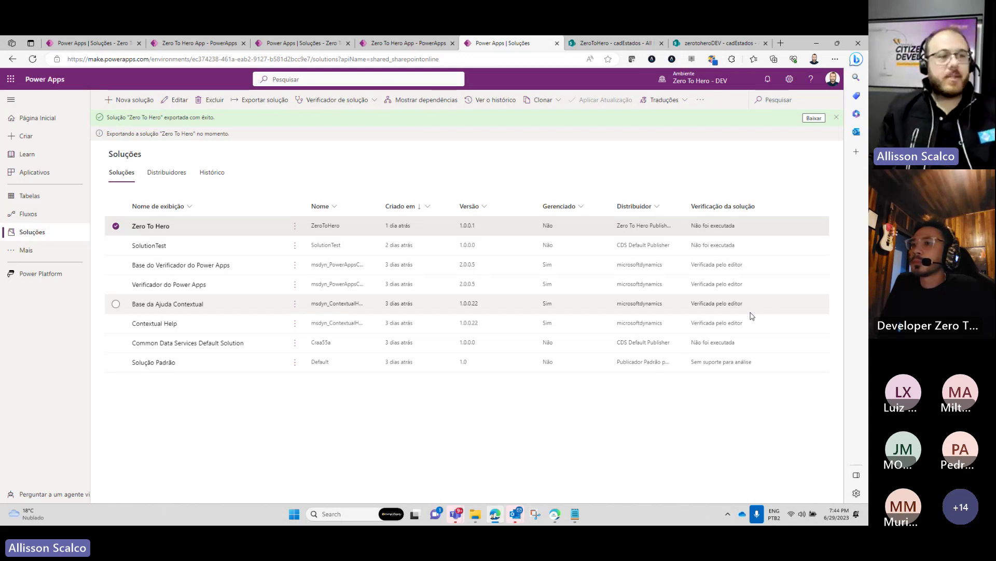
Download the exported Zero To Hero package and dismiss the export notifications.
left_click(814, 118)
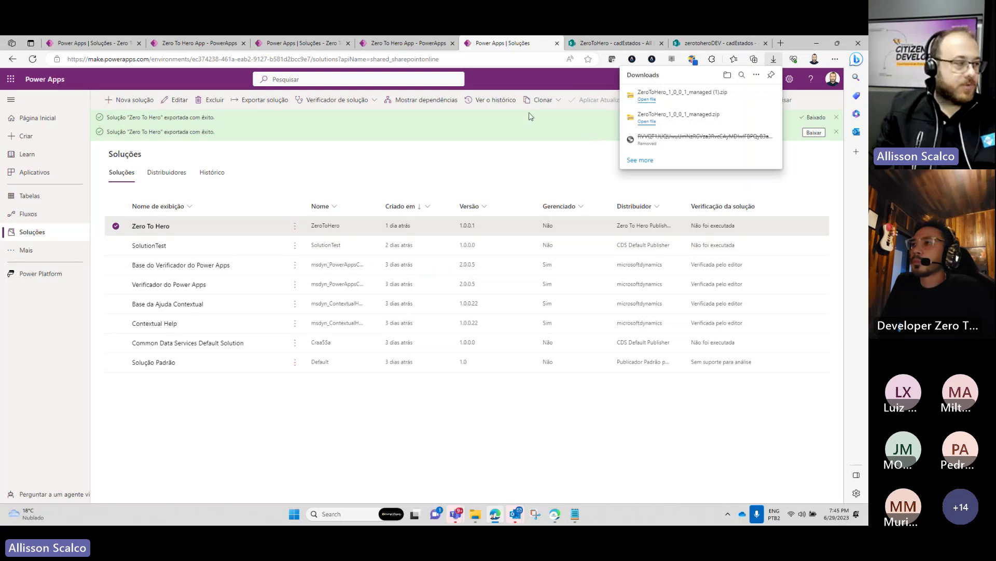
left_click(423, 172)
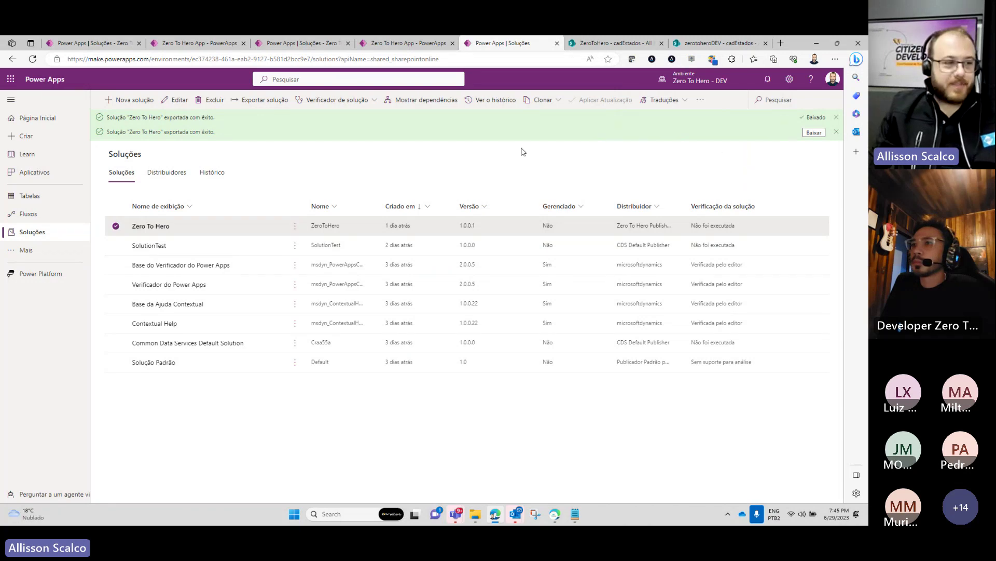
left_click(836, 133)
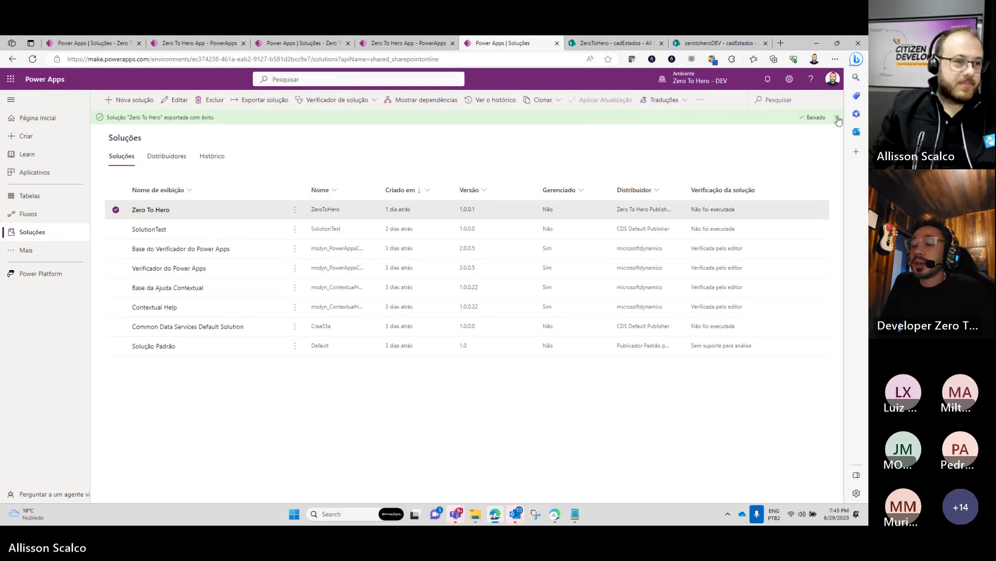
left_click(836, 117)
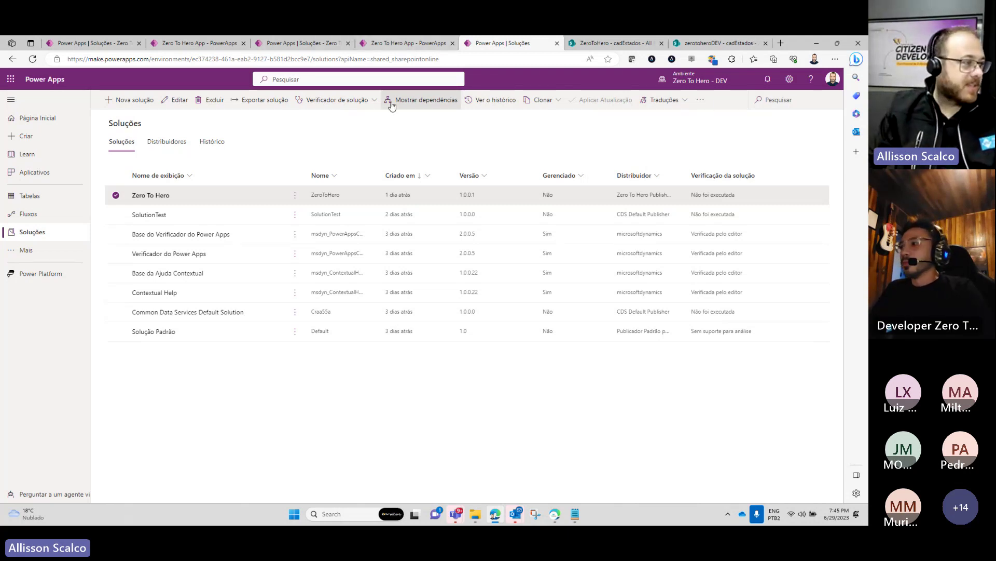
Check the definition and default site value of the SharePointSite environment variable in the PRD Zero To Hero solution.
left_click(198, 43)
left_click(93, 43)
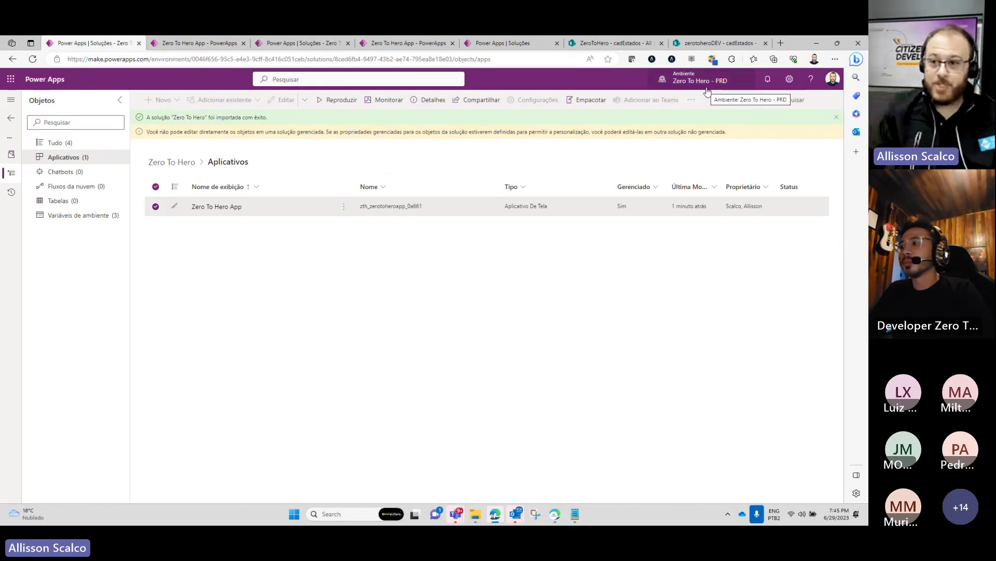
left_click(75, 217)
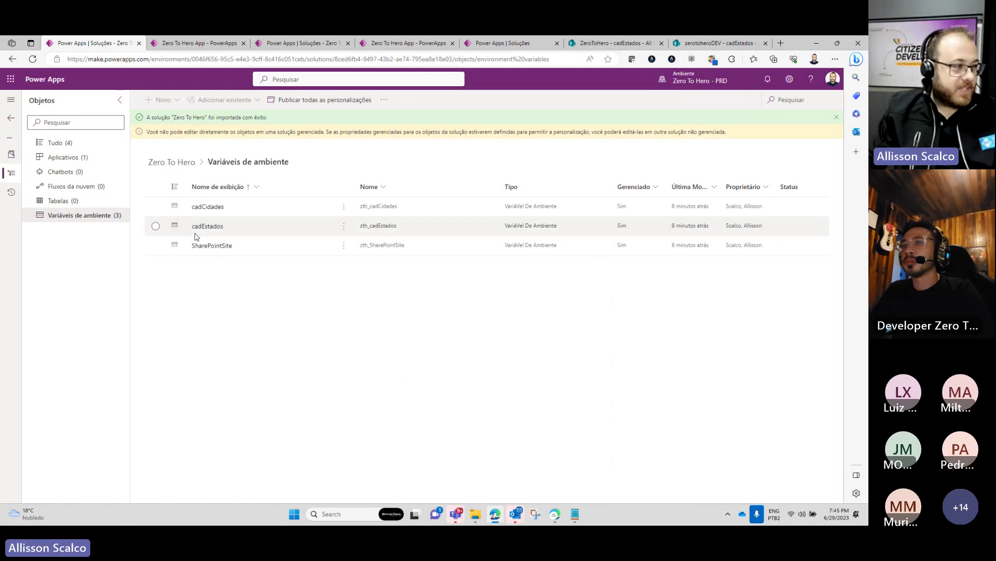
left_click(222, 246)
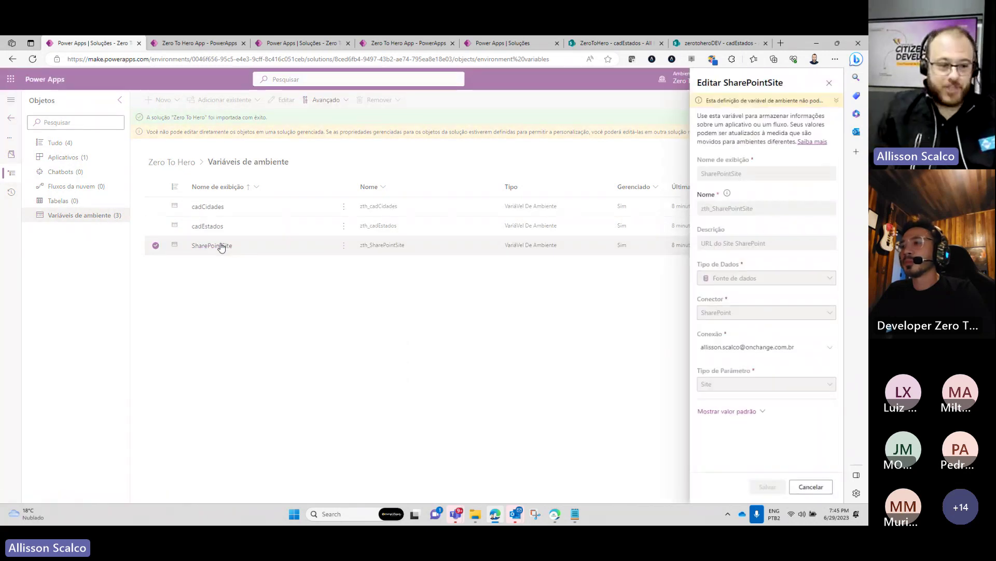
left_click(740, 412)
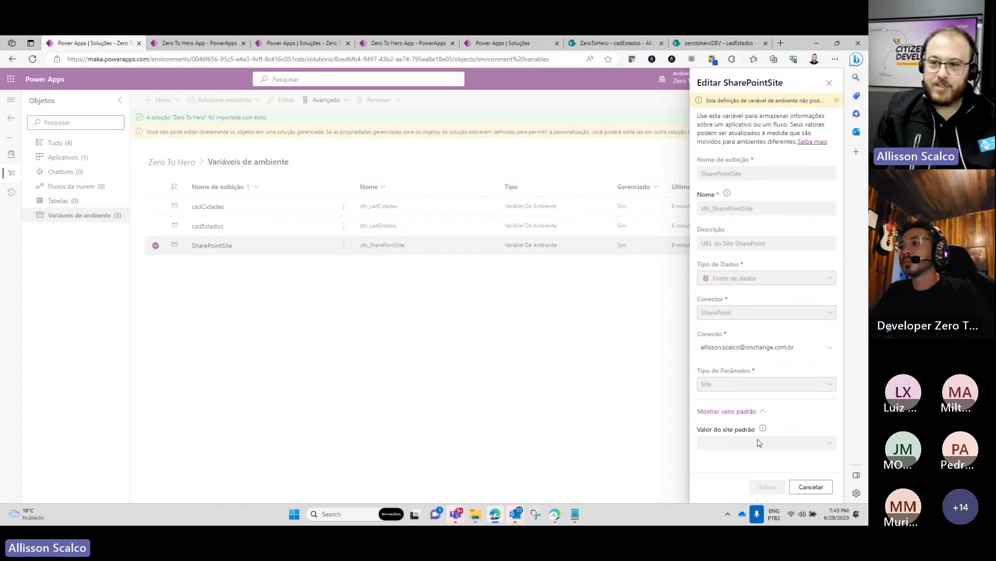
left_click(810, 488)
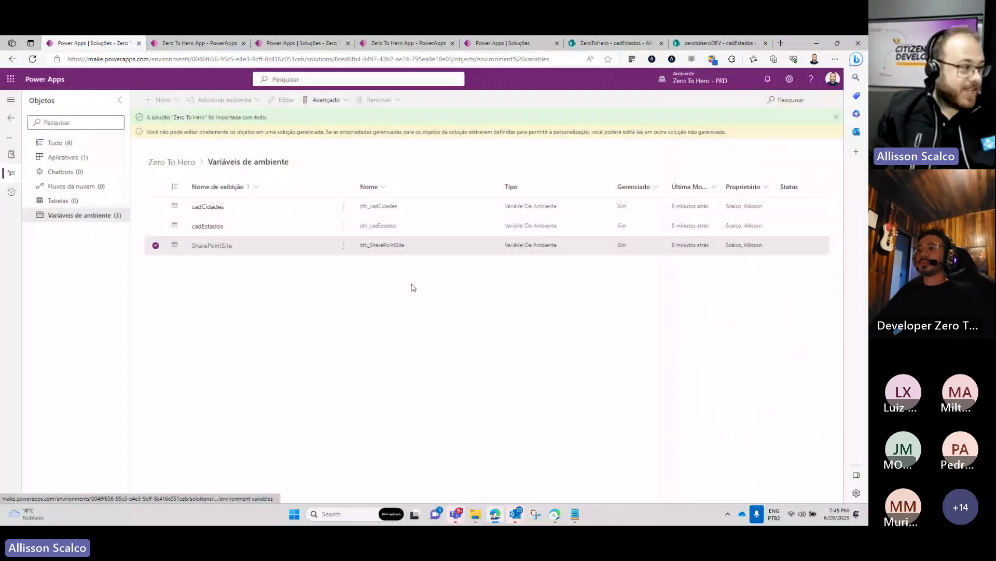
Start a new solution in the PRD environment with the display name Variaveis Zero To Hero.
left_click(11, 118)
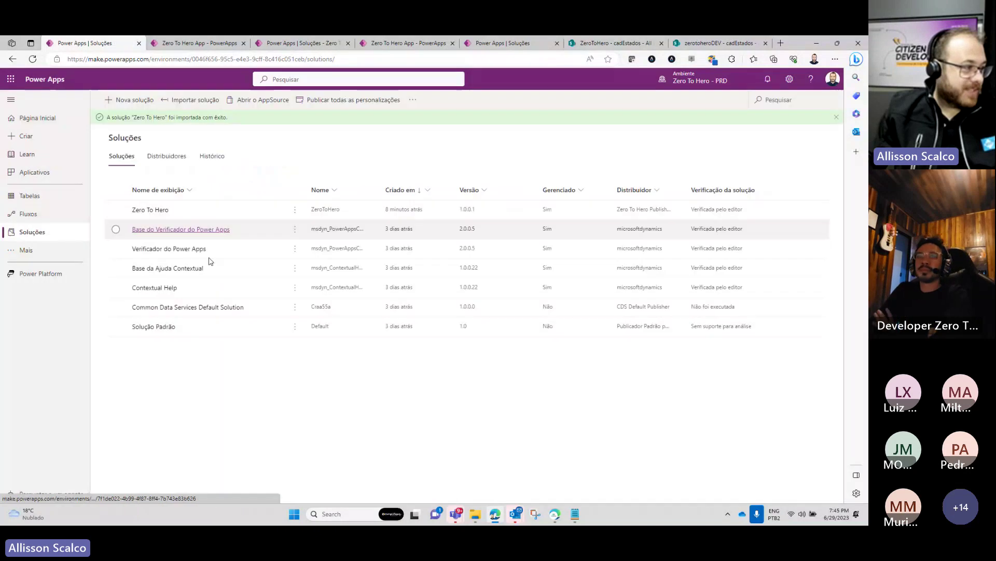
left_click(133, 103)
left_click(764, 118)
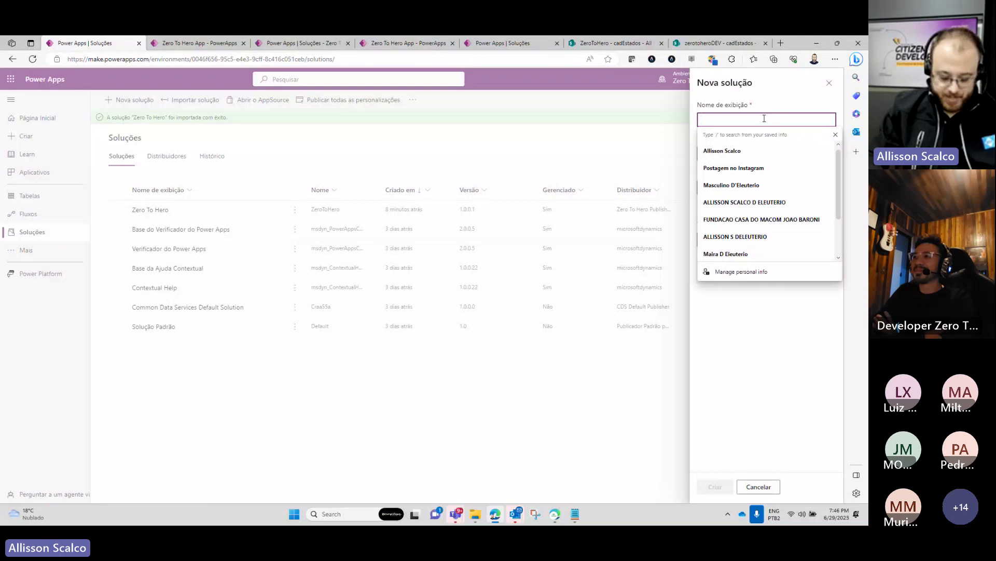
type("Variave")
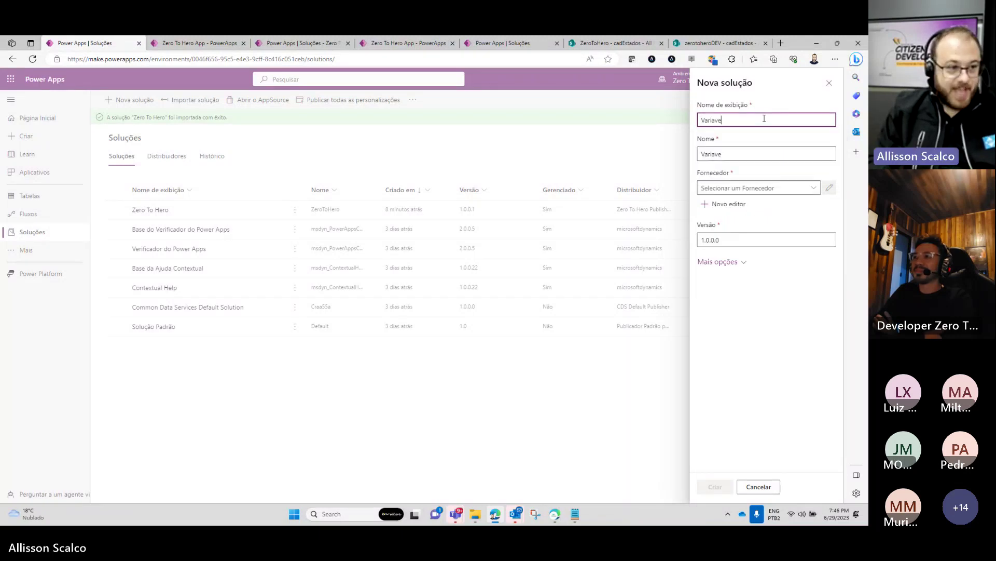
type("si Z")
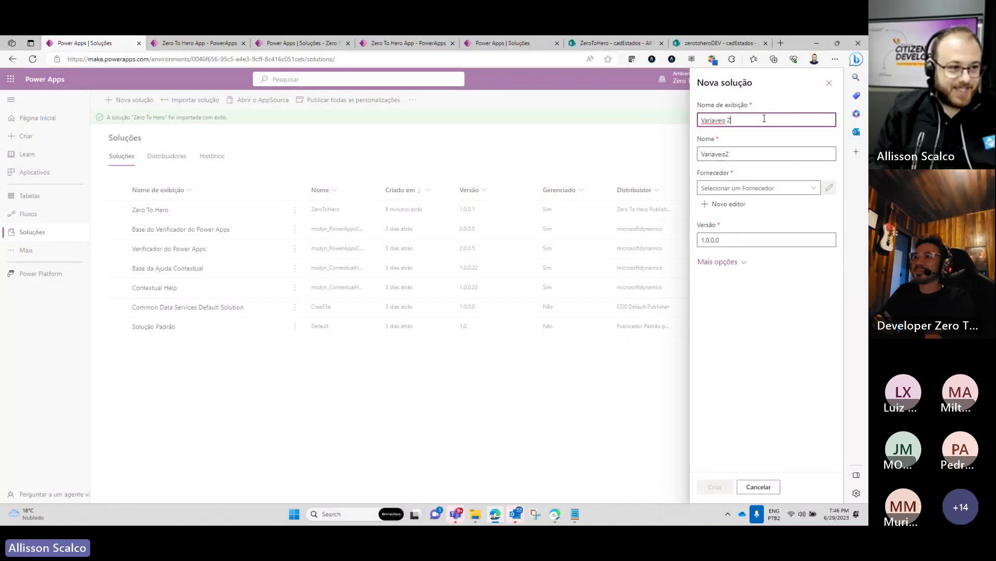
type("ero To")
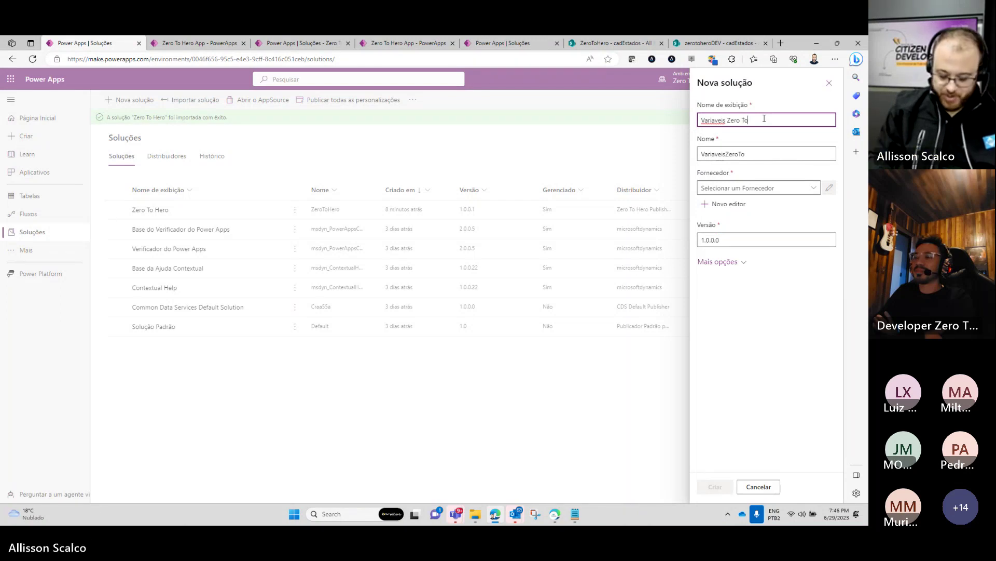
type(" Hero")
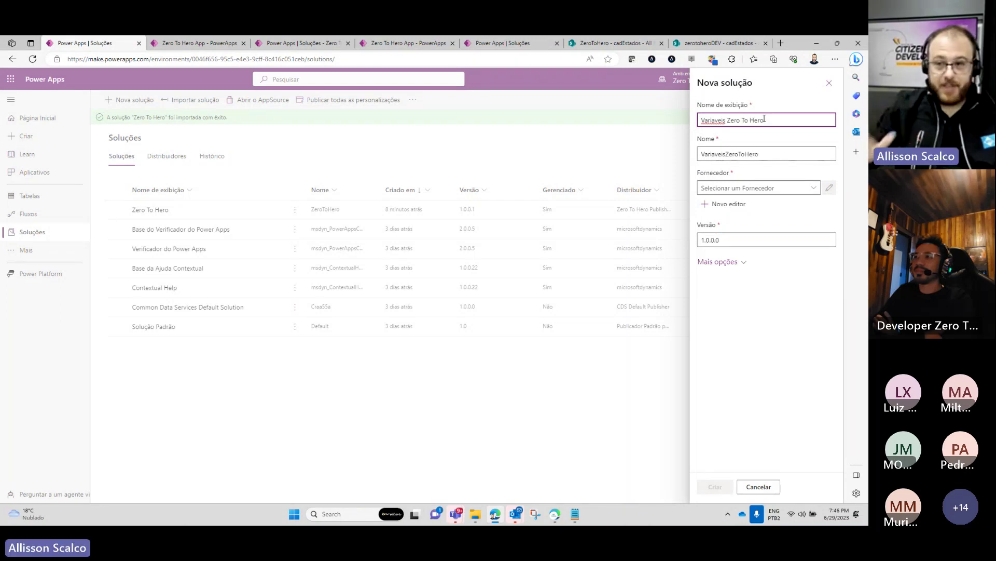
Assign CDS Default Publisher (Crbf8a3) as the new solution's publisher and create the solution.
left_click(765, 186)
left_click(816, 190)
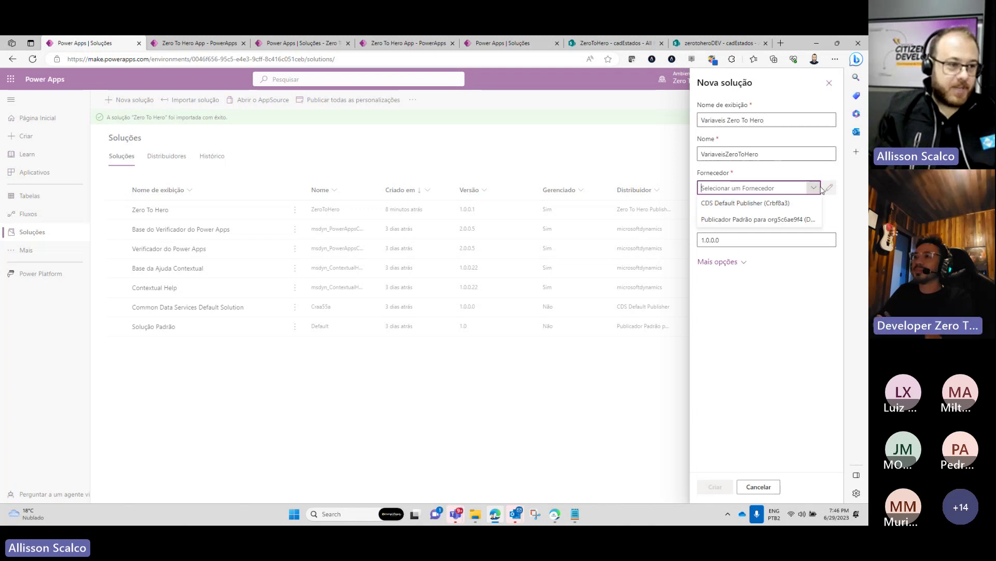
left_click(753, 216)
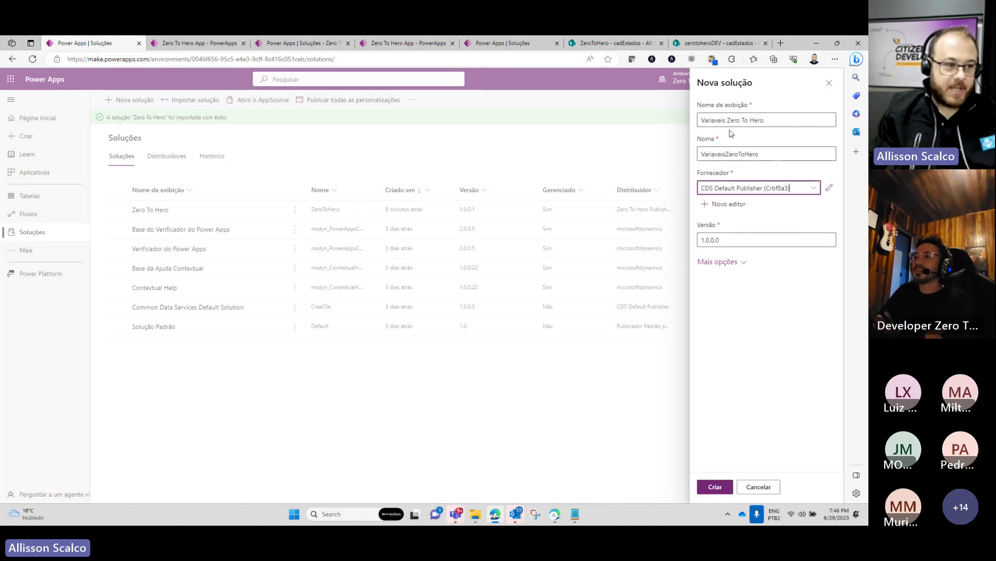
left_click(807, 189)
left_click(786, 188)
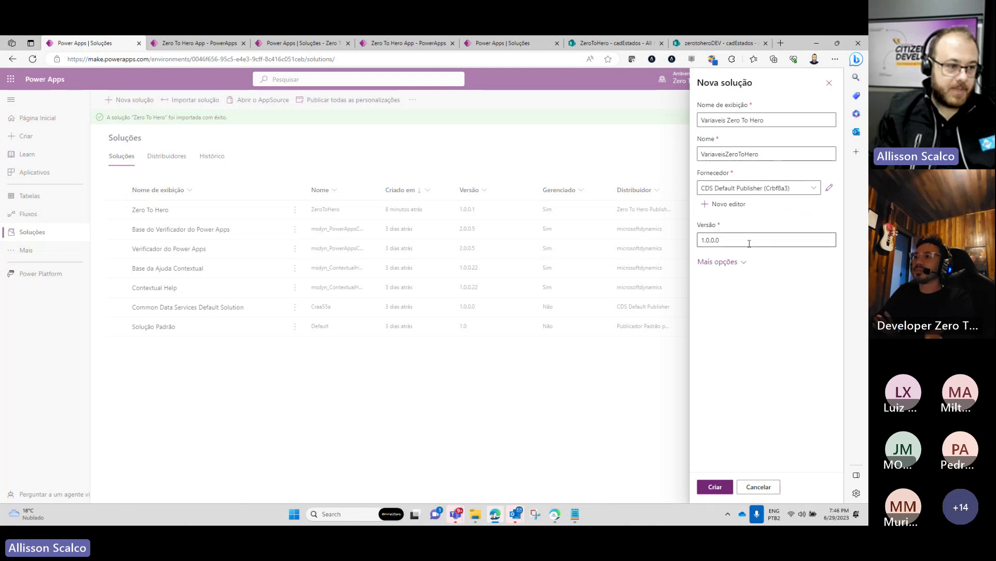
left_click(737, 261)
left_click(711, 486)
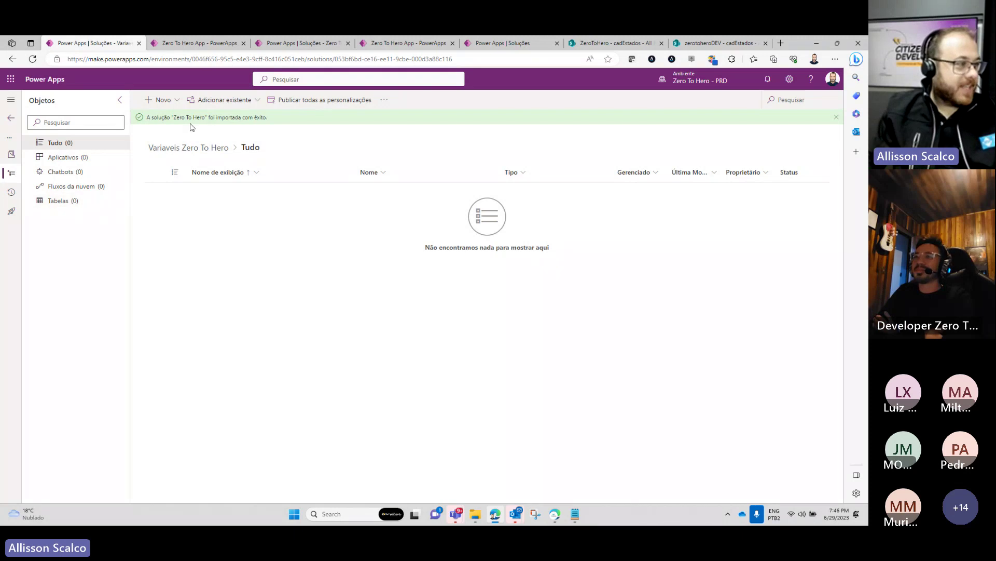
Try to add the existing cadCidades, cadEstados and SharePointSite environment variables to Variaveis Zero To Hero, including their definitions and current values.
left_click(213, 102)
mouse_move(234, 268)
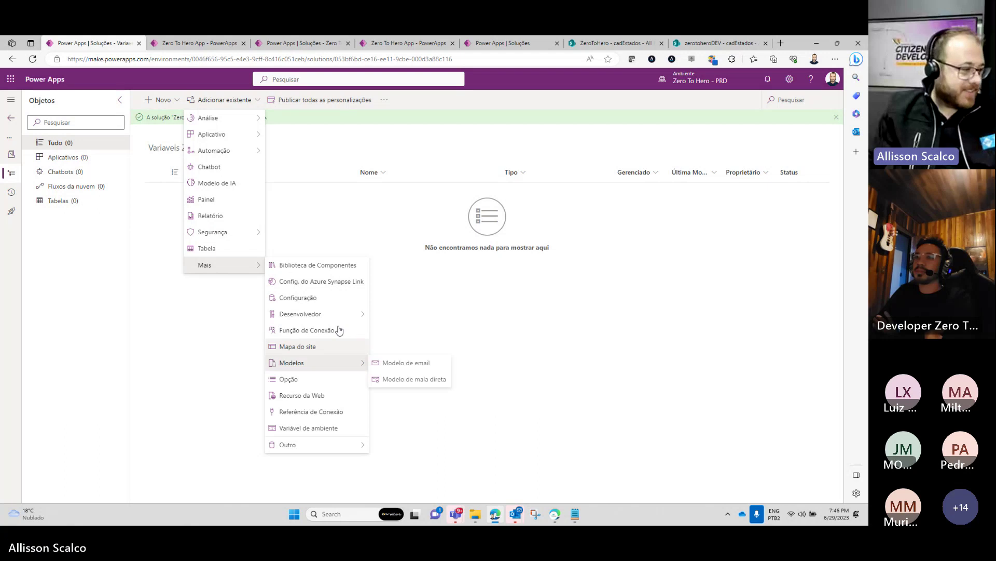
left_click(318, 428)
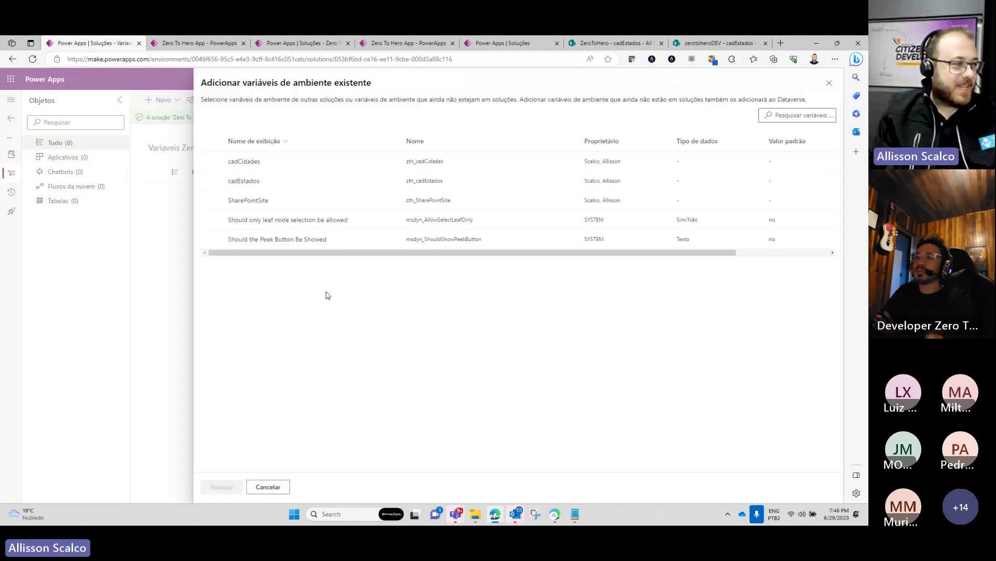
left_click(212, 161)
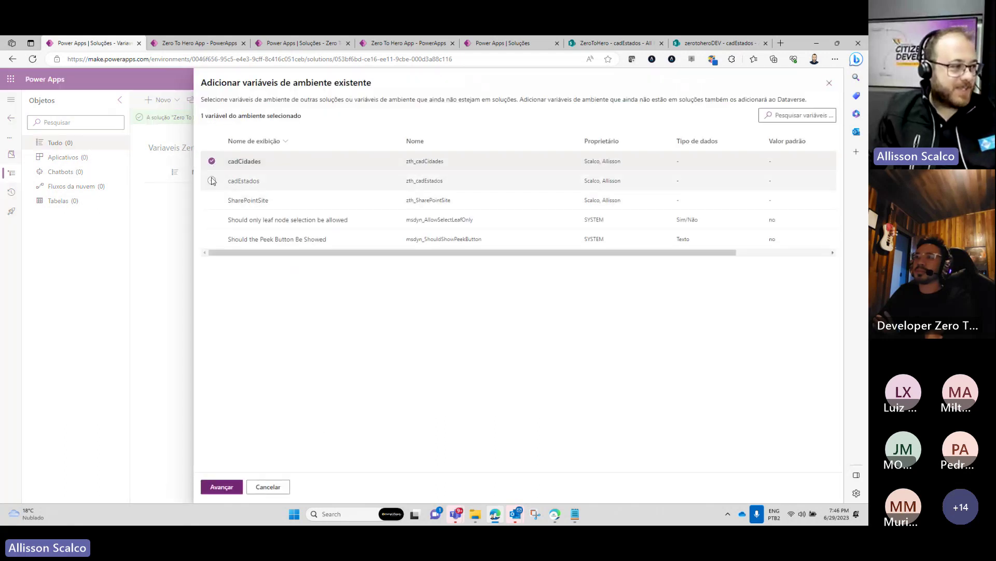
left_click(212, 181)
left_click(211, 200)
left_click(223, 486)
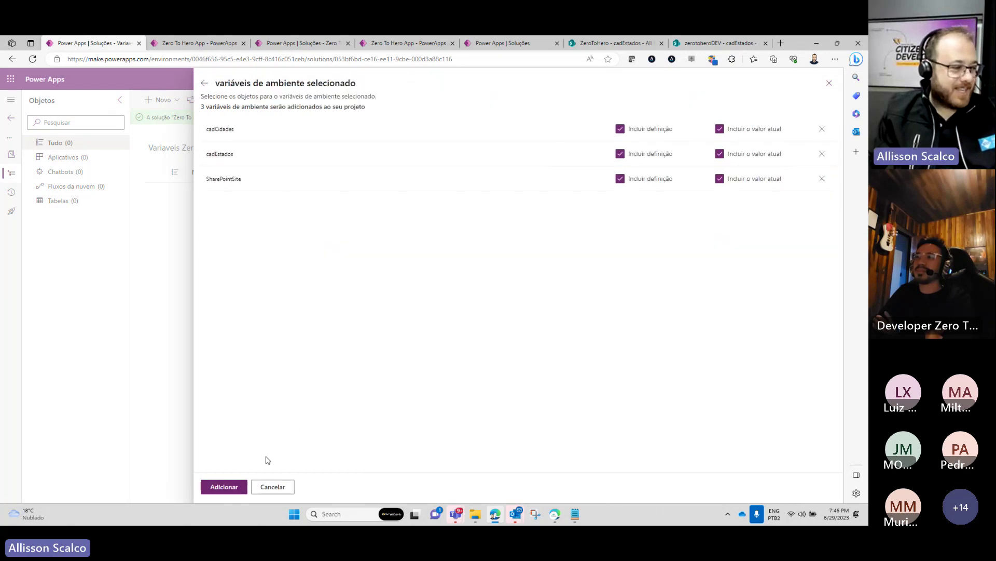
left_click(223, 486)
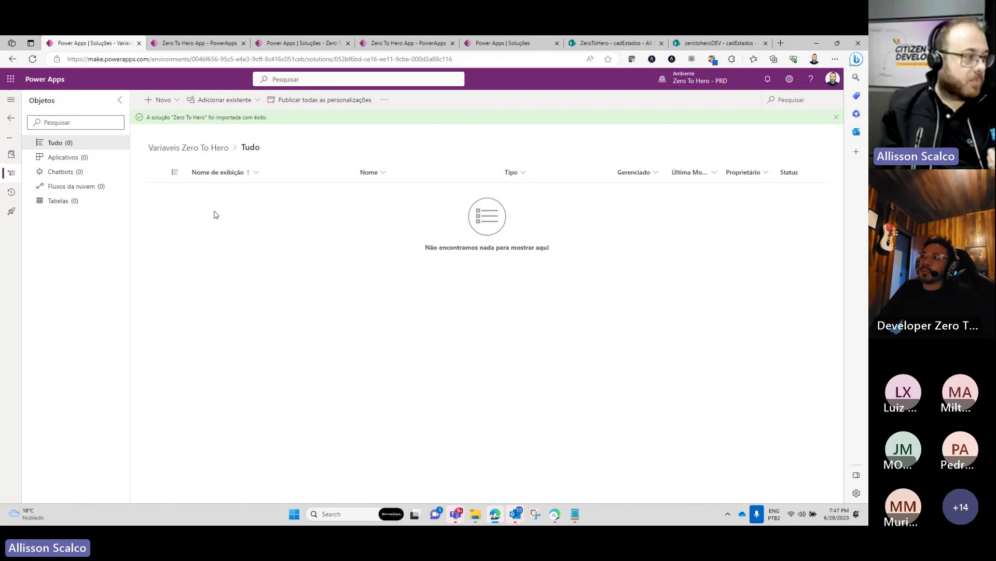
Compare the objects in the PRD Zero To Hero and Variaveis Zero To Hero solutions, reloading the latter.
left_click(32, 59)
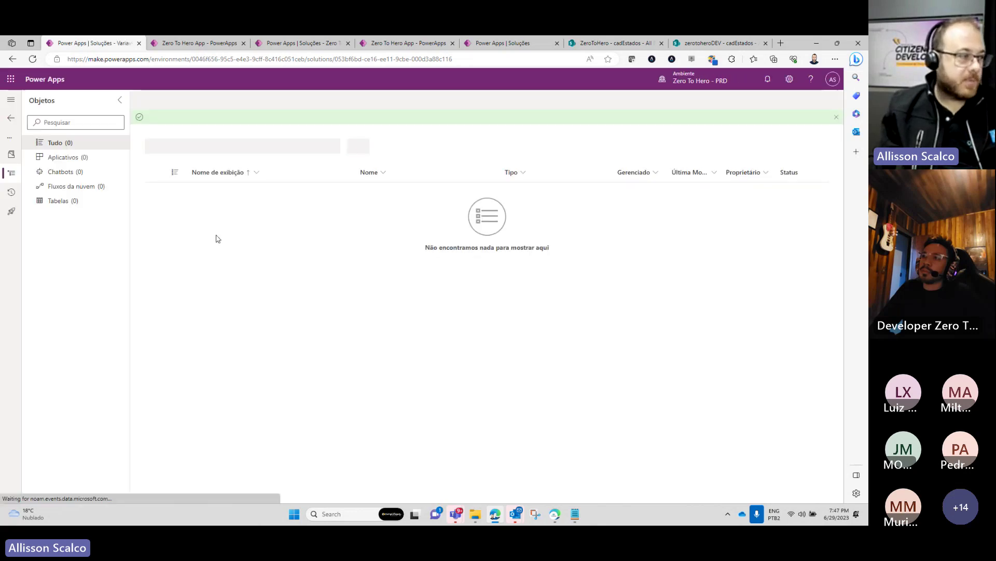
left_click(11, 119)
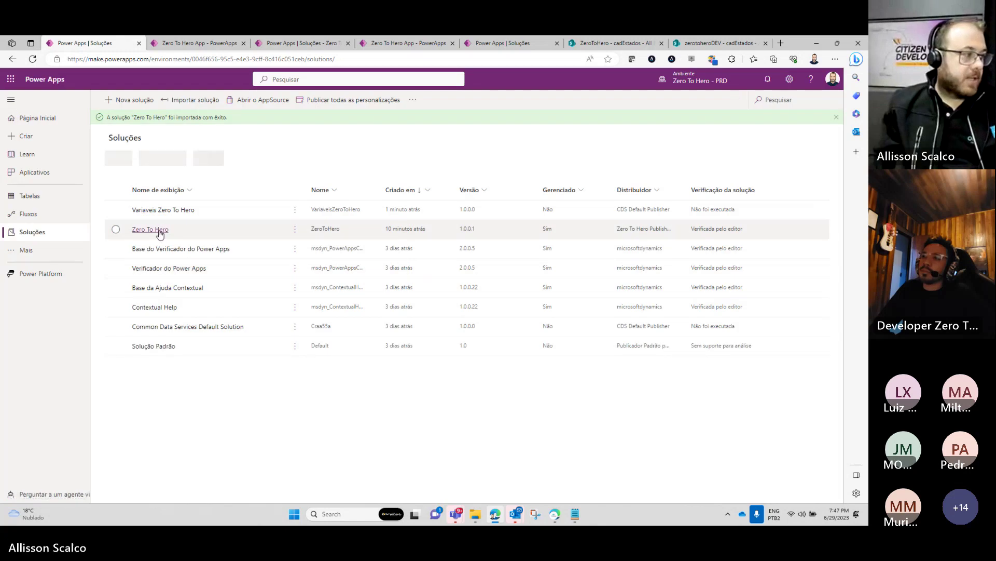
left_click(158, 232)
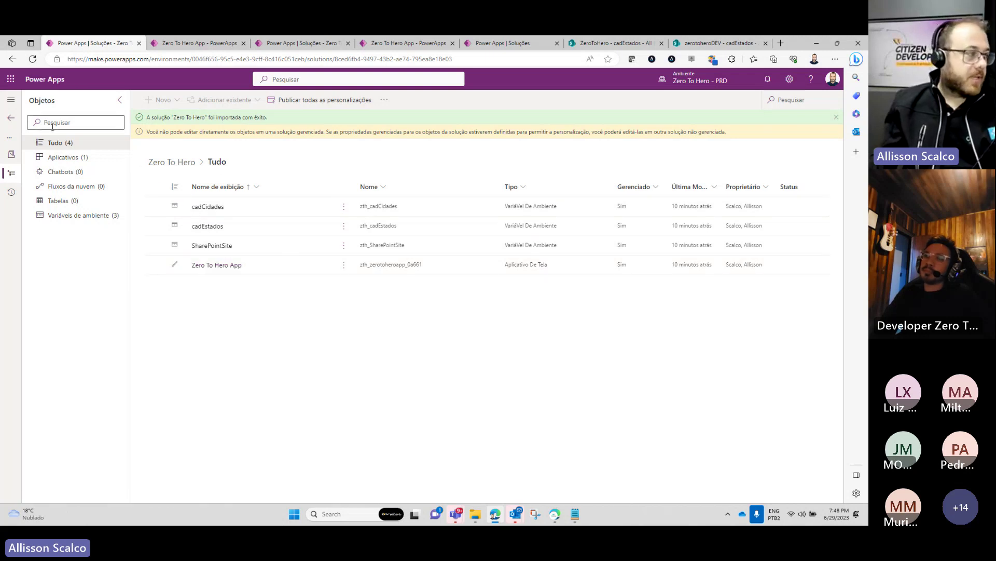
left_click(13, 121)
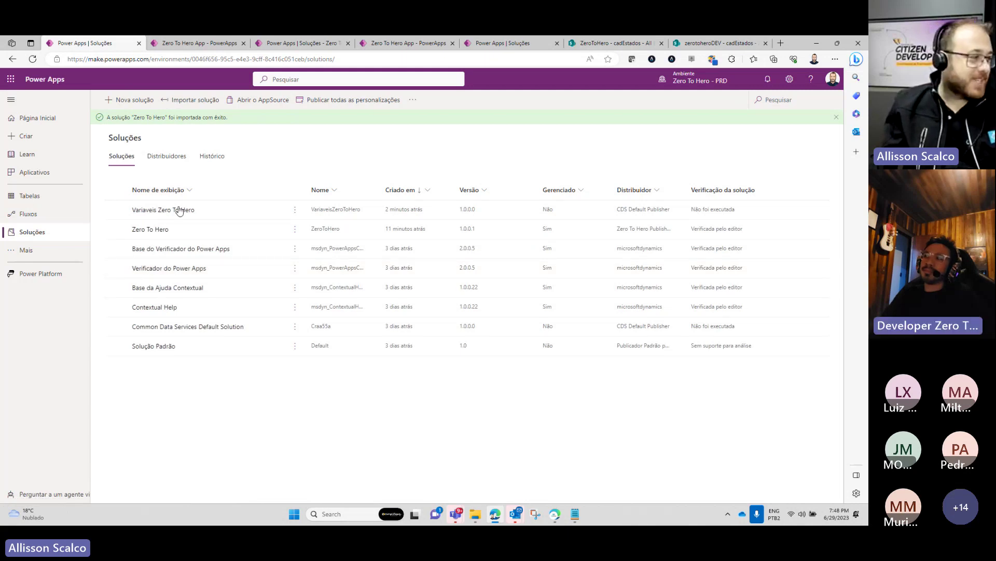
left_click(156, 210)
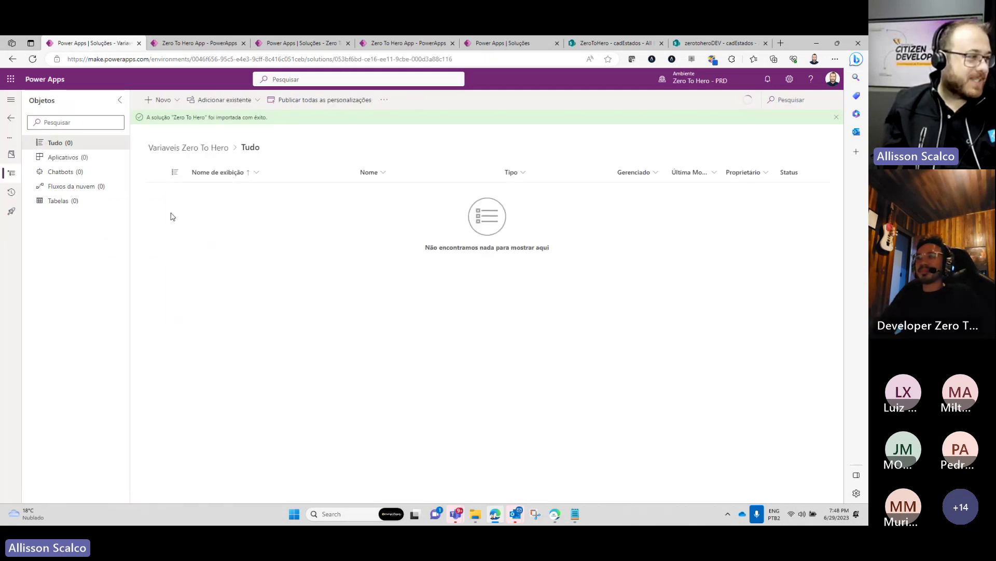
left_click(32, 59)
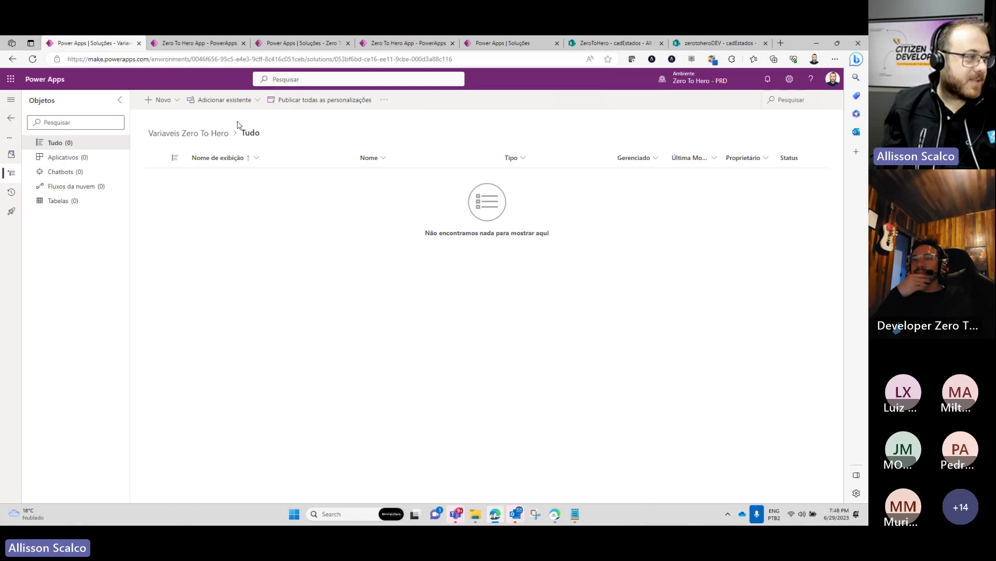
Add the existing cadCidades, cadEstados and SharePointSite environment variables to Variaveis Zero To Hero, including their definitions and current values.
left_click(240, 103)
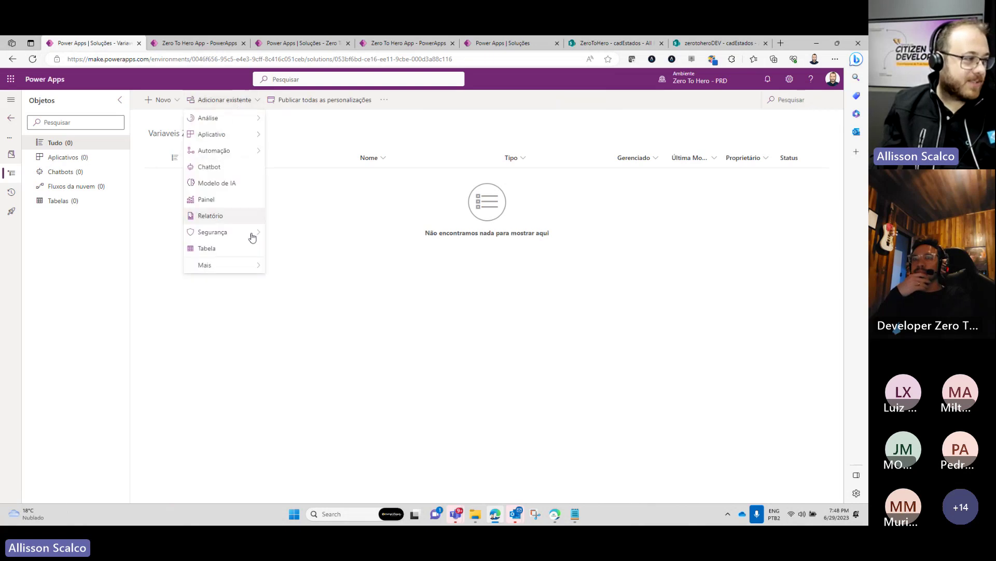
mouse_move(235, 266)
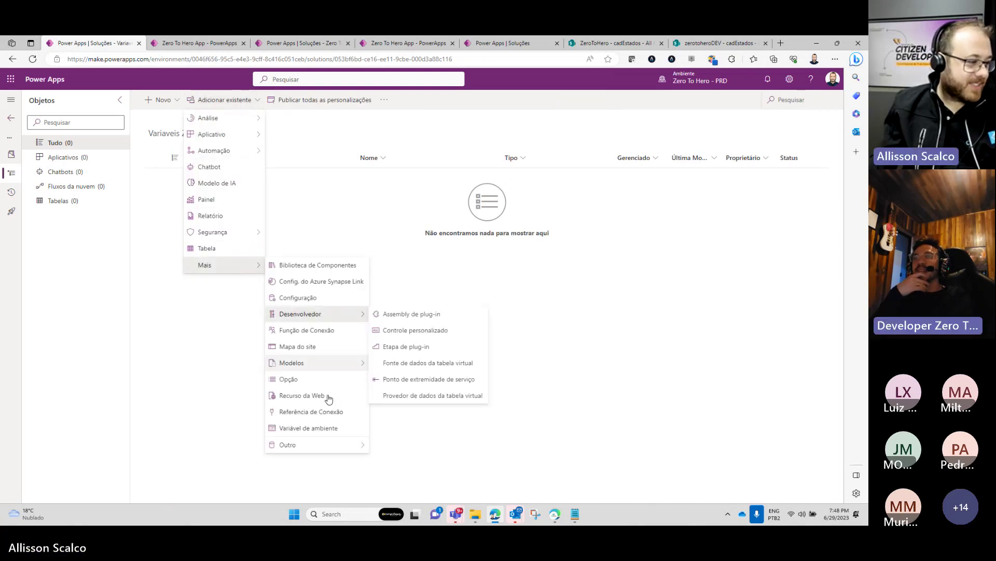
left_click(322, 431)
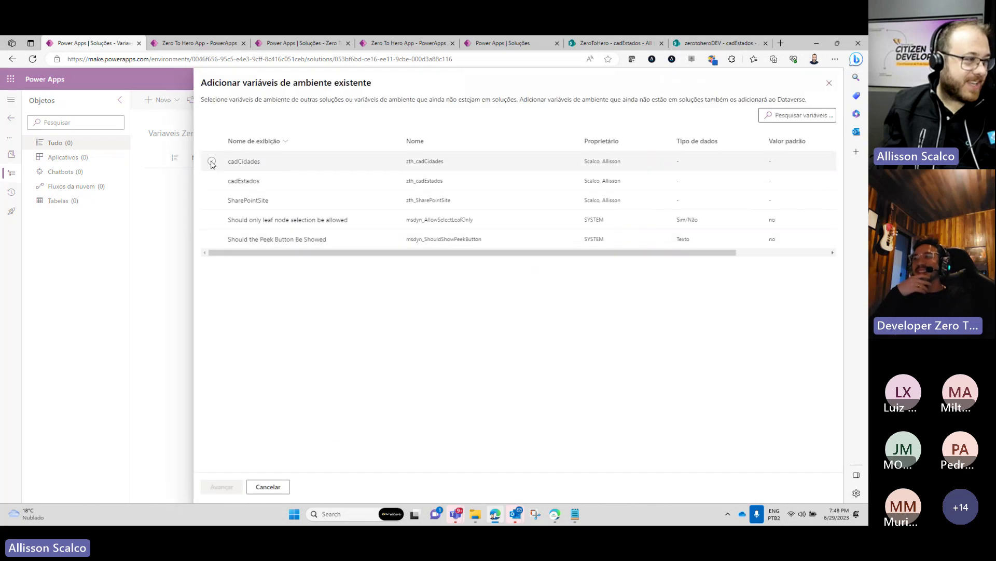
left_click(212, 161)
left_click(212, 181)
left_click(212, 200)
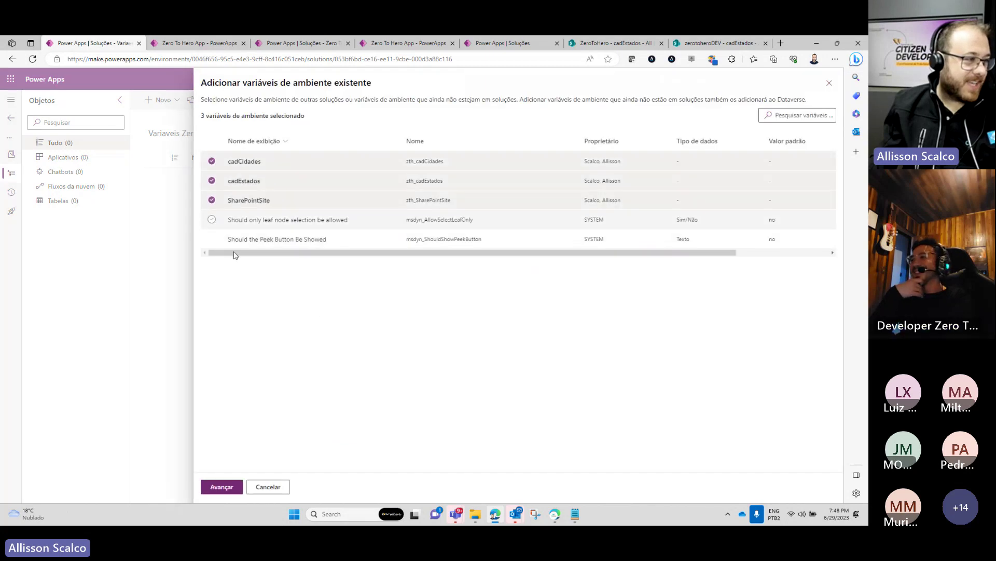
left_click(228, 487)
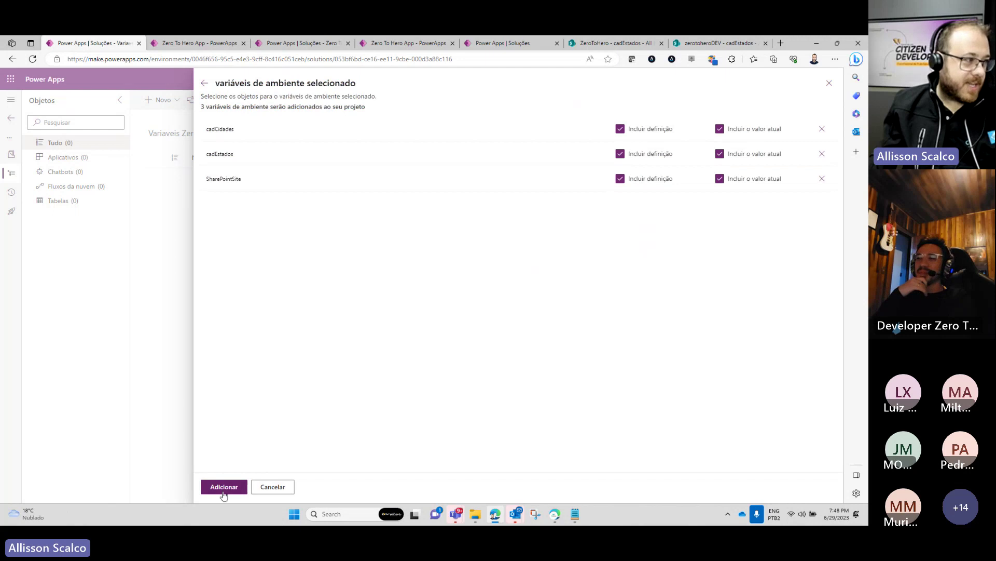
left_click(224, 490)
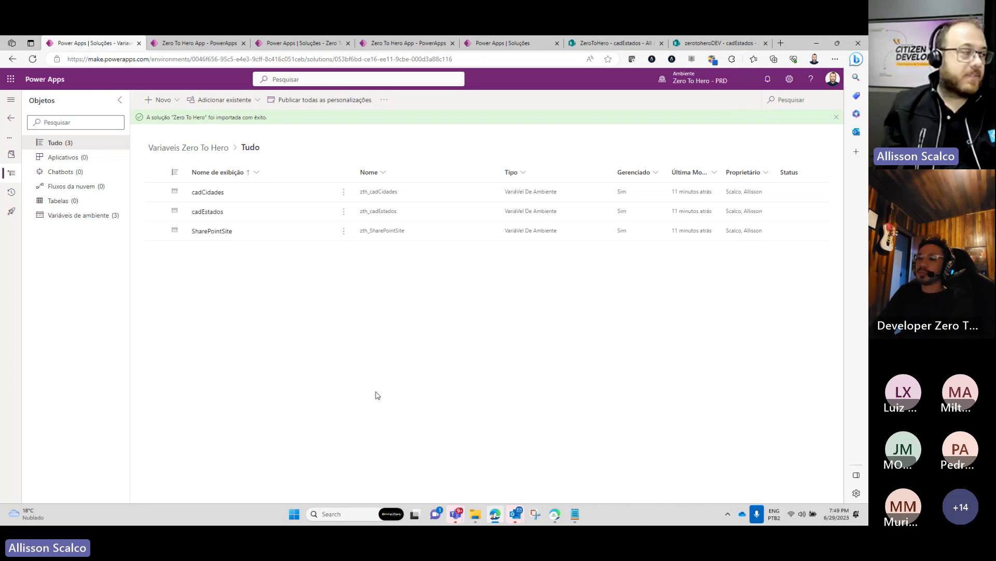
Inspect the SharePointSite environment variable's current site and the sites available for it, leaving the variable unchanged.
left_click(77, 217)
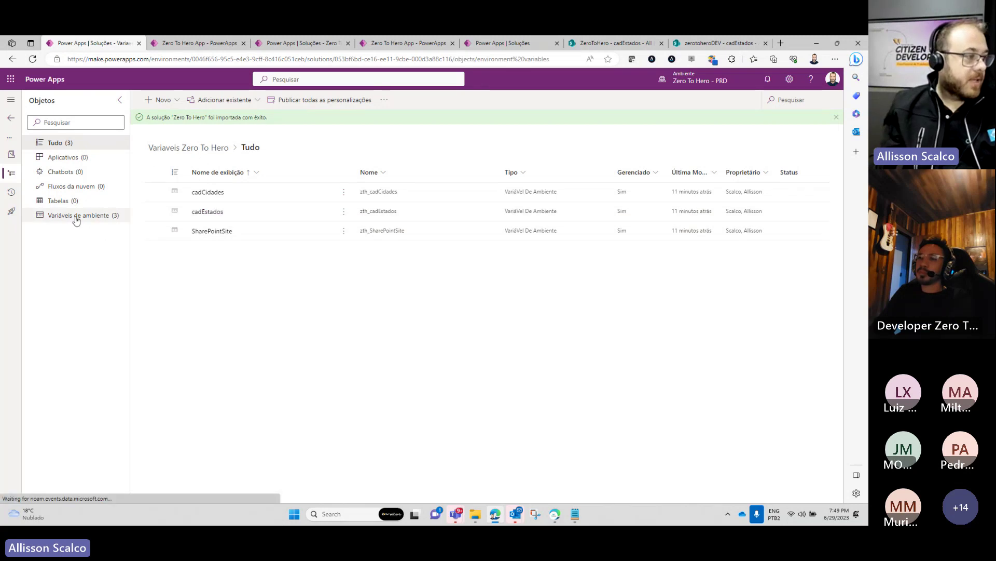
left_click(226, 234)
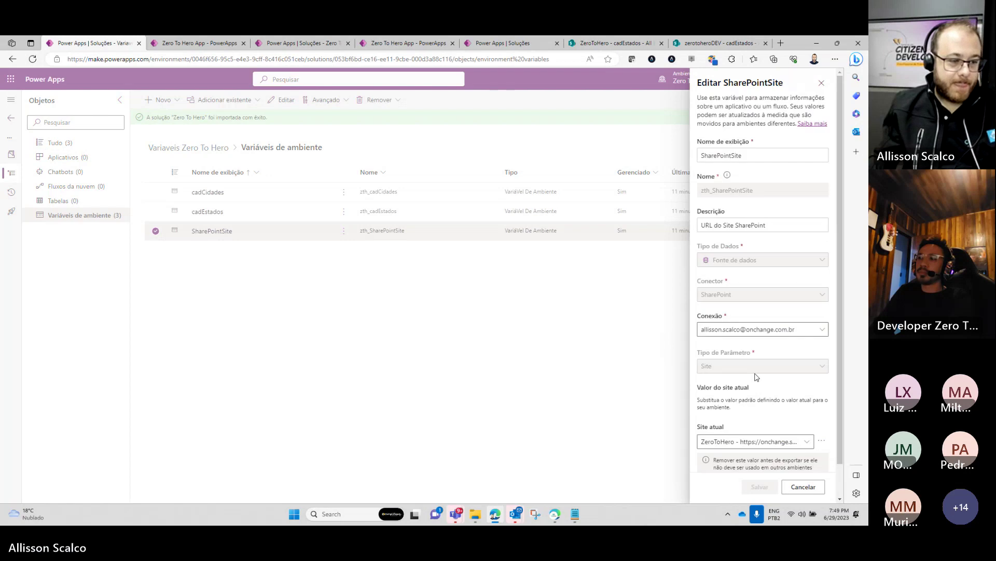
scroll(755, 376, "down", 1)
left_click(804, 403)
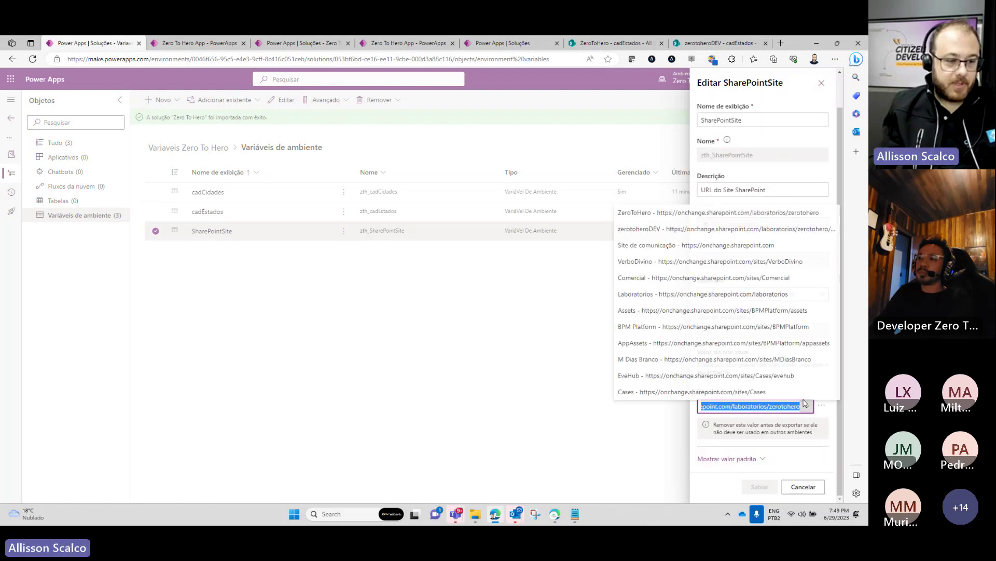
left_click(825, 418)
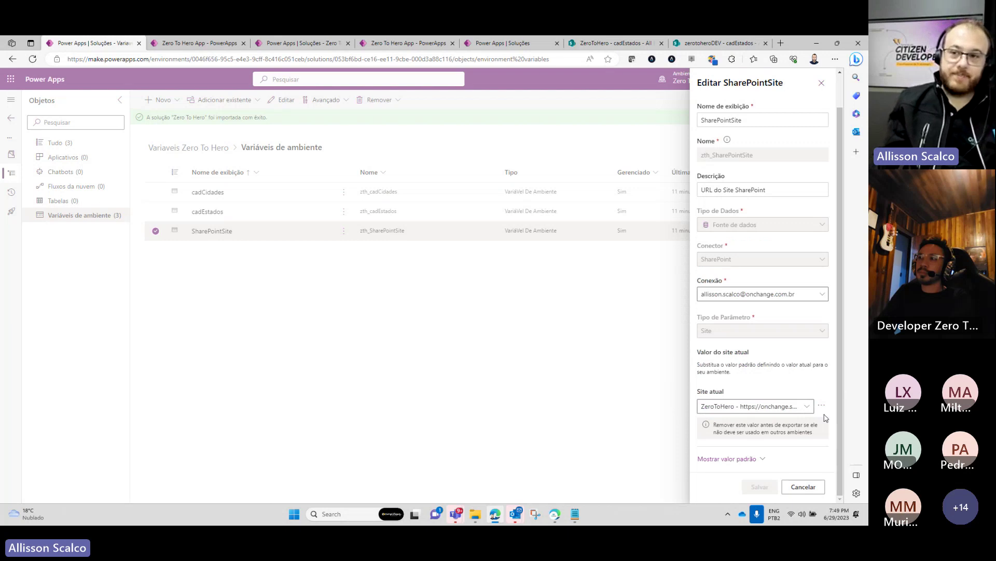
left_click(803, 487)
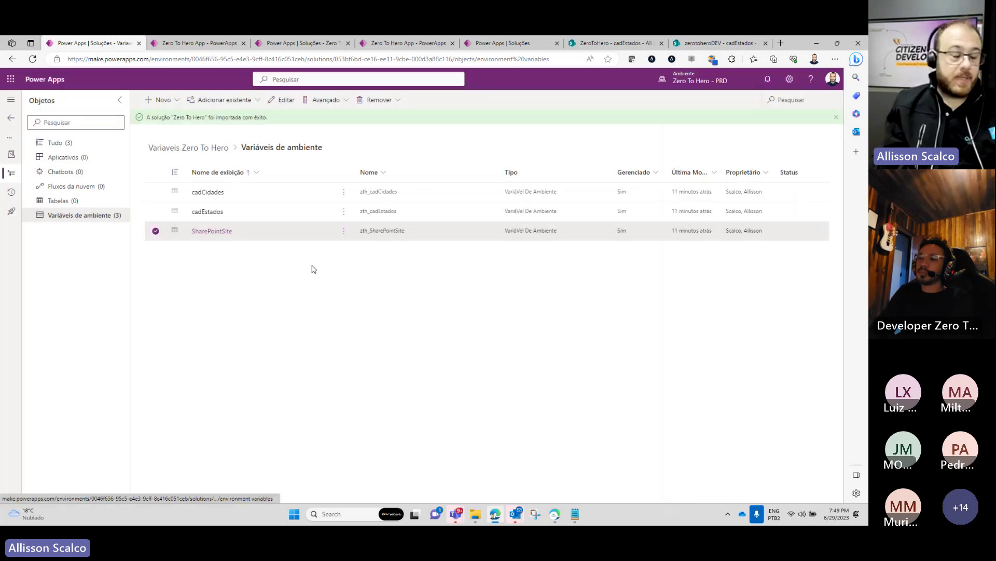
Switch to the DEV environment and go back from its Zero To Hero solution to the home page.
left_click(193, 44)
left_click(301, 43)
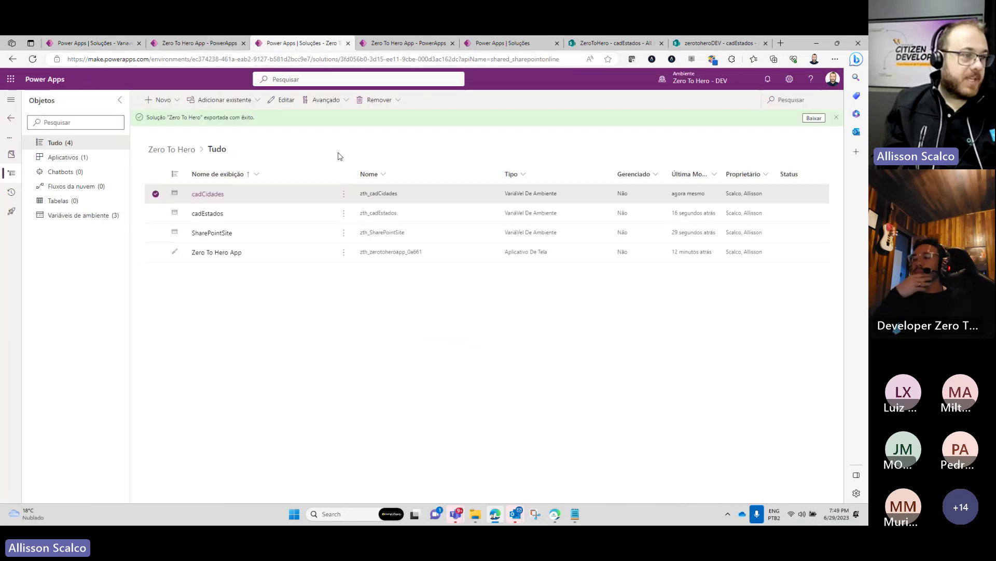
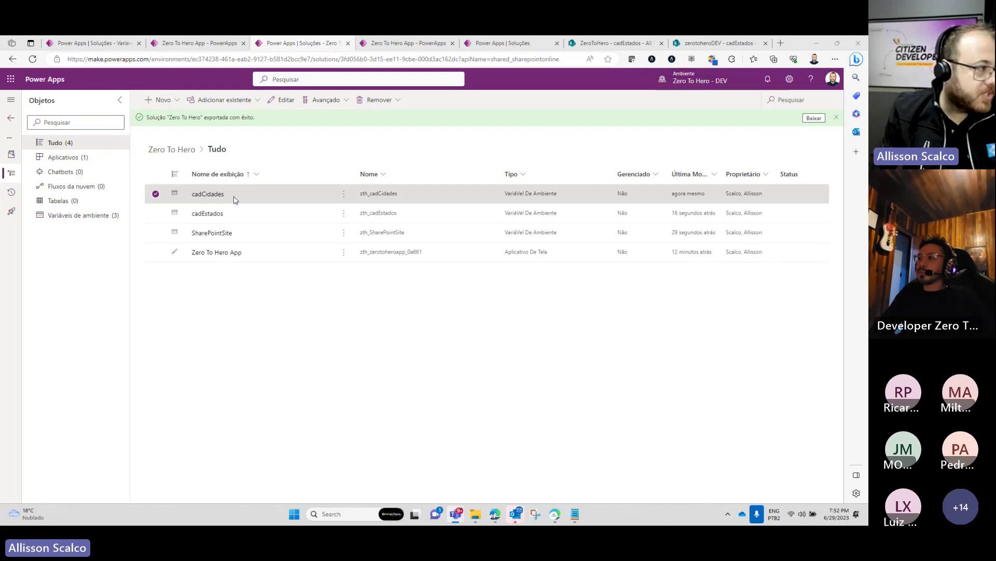
left_click(11, 117)
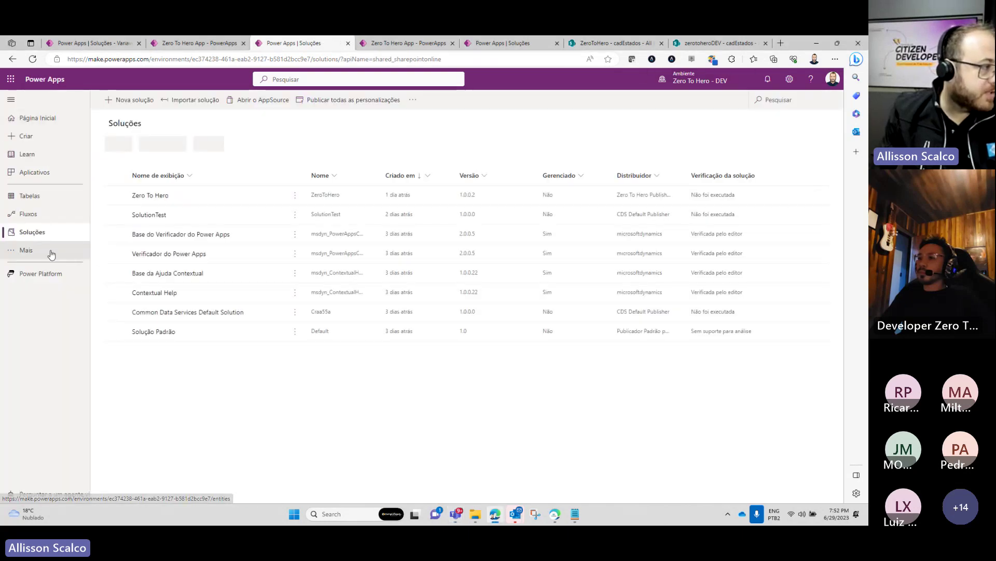
left_click(47, 118)
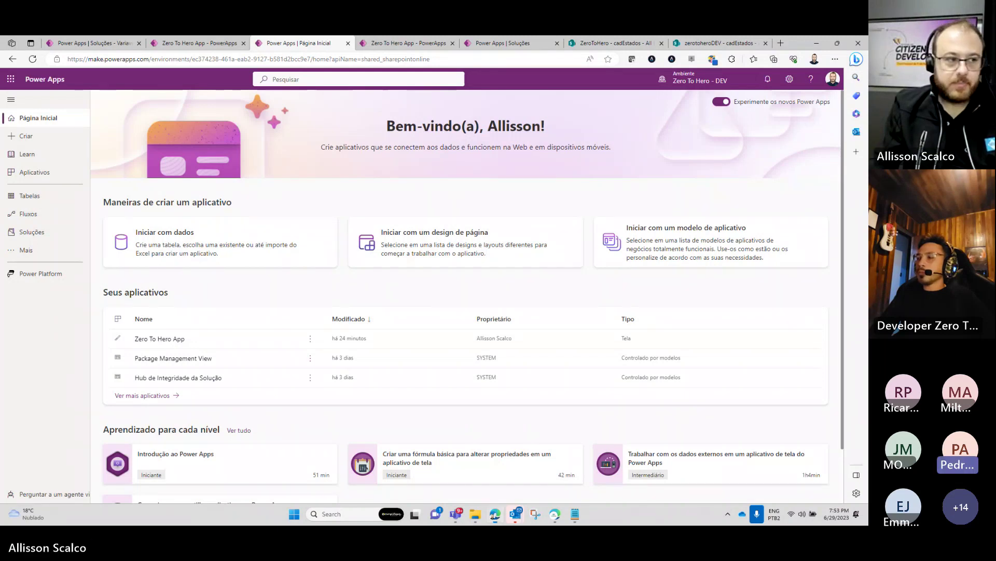
left_click(780, 43)
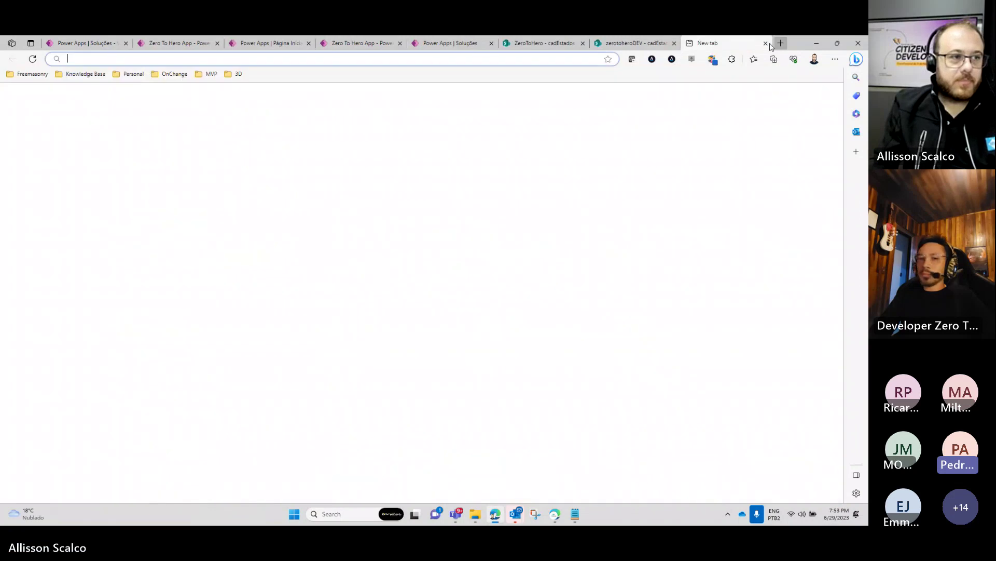
key("ctrl+w")
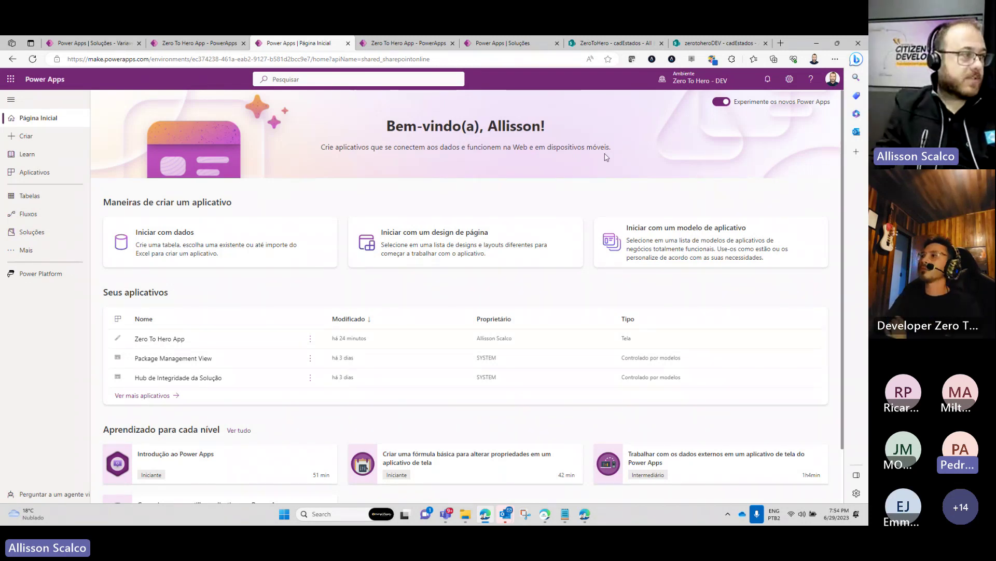
Check the PRD app, then reopen Variaveis Zero To Hero from the PRD solutions list to view its objects.
left_click(200, 43)
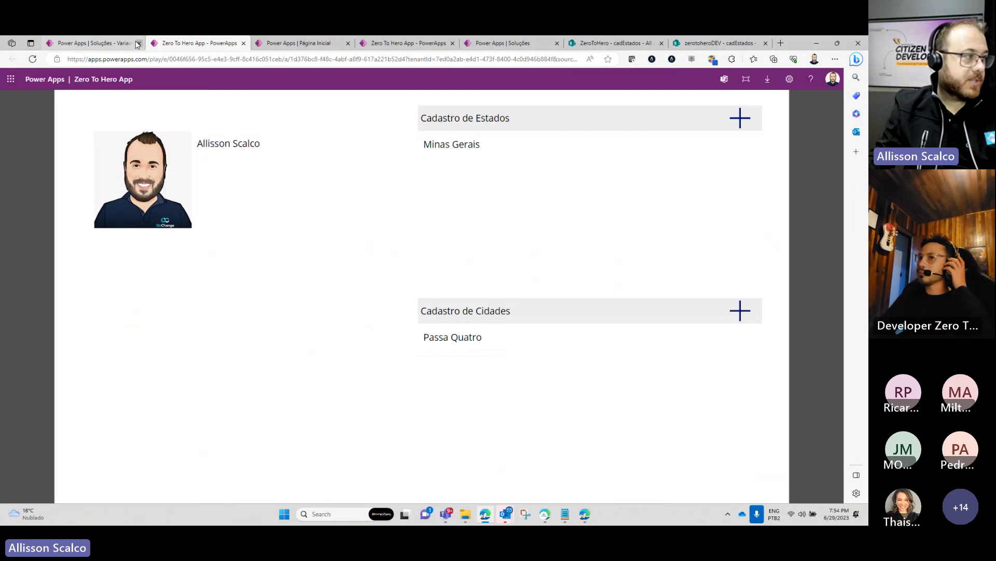
left_click(104, 43)
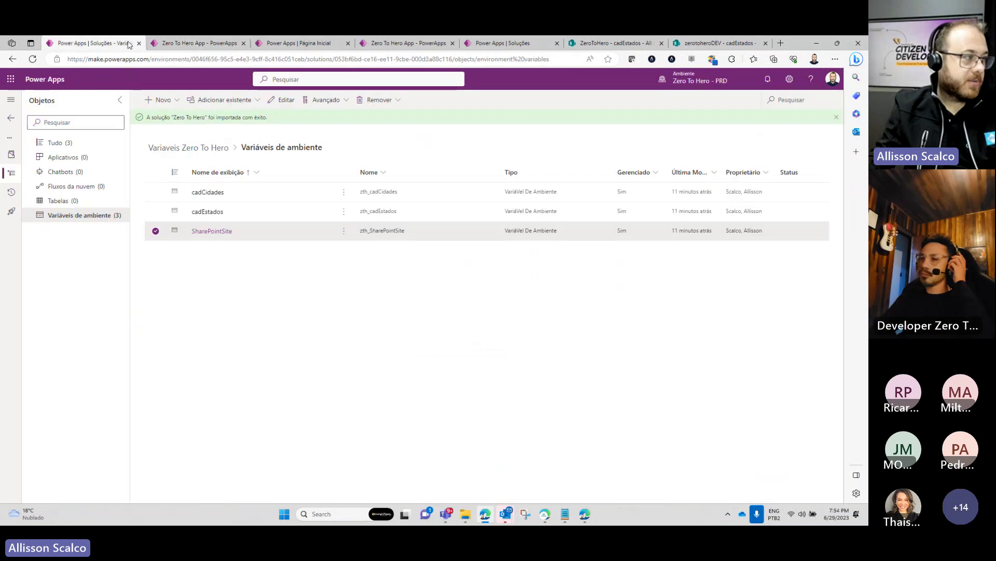
left_click(11, 118)
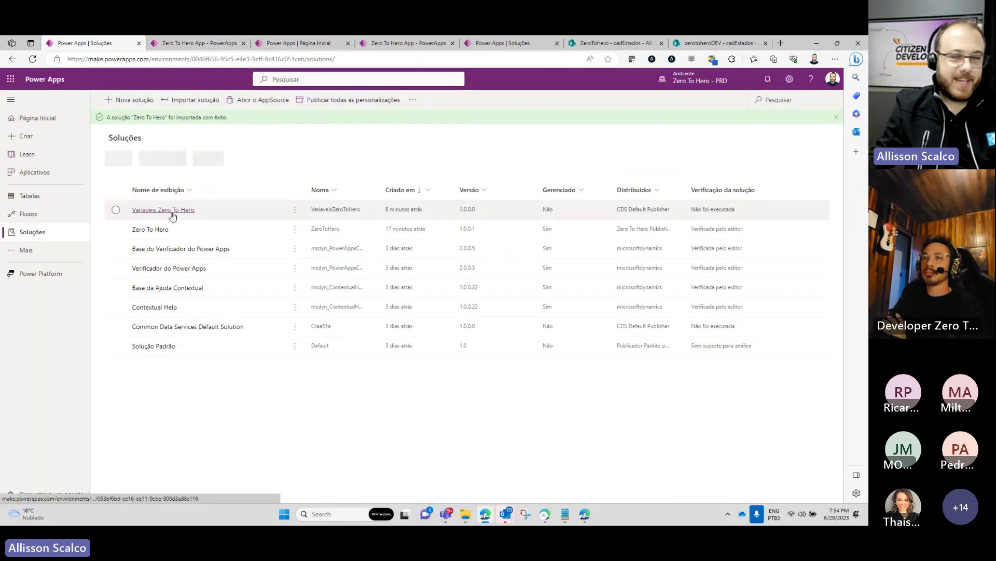
left_click(172, 211)
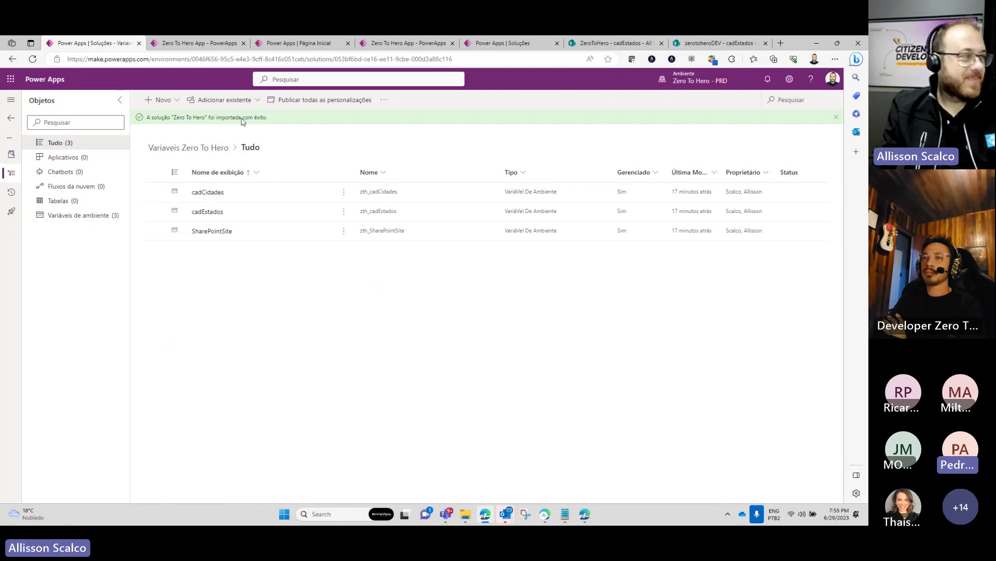
Open Zero To Hero App for editing from the DEV Zero To Hero solution, declining the SharePoint permission request.
key("ctrl+Tab")
key("ctrl+Tab")
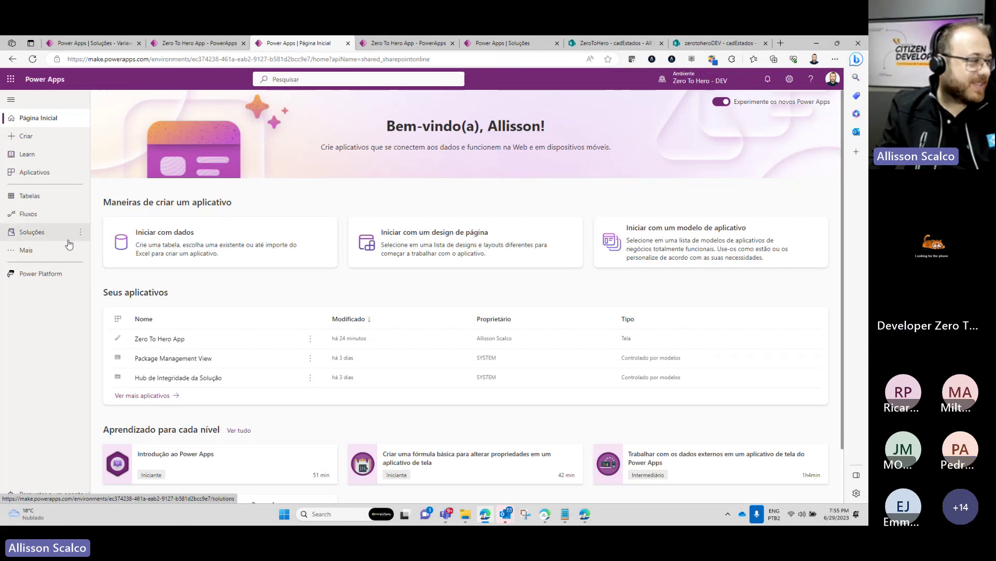
left_click(31, 231)
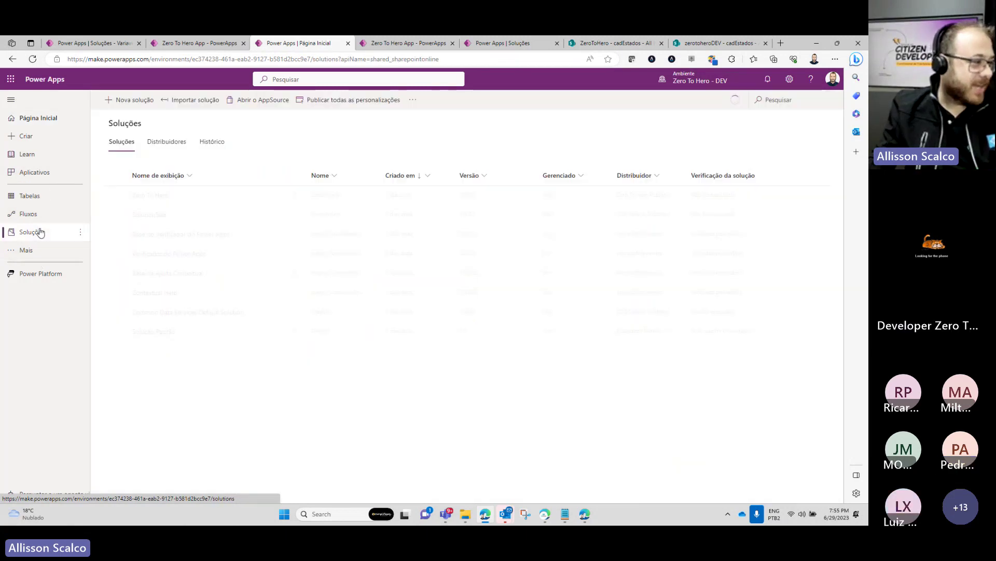
left_click(161, 196)
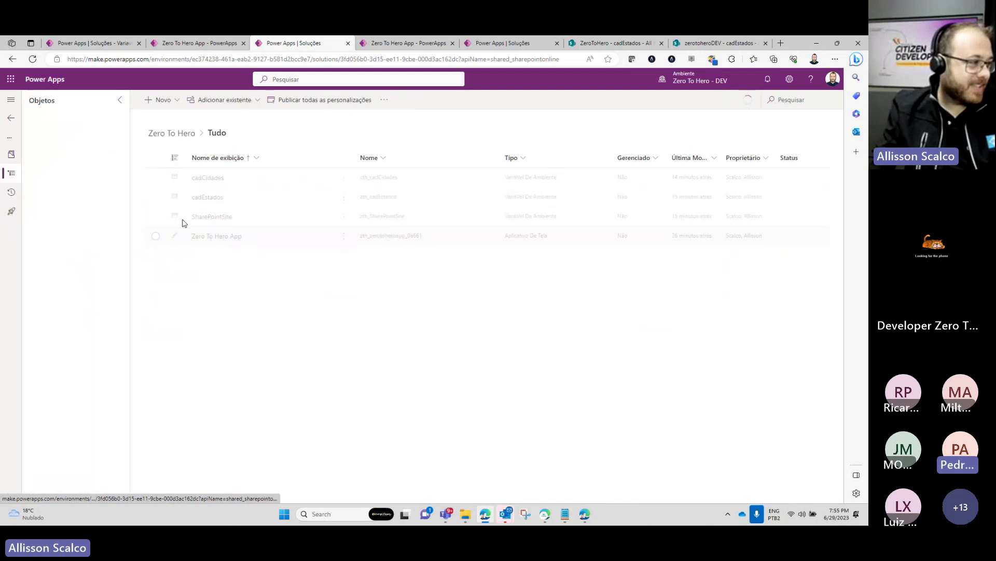
left_click(58, 158)
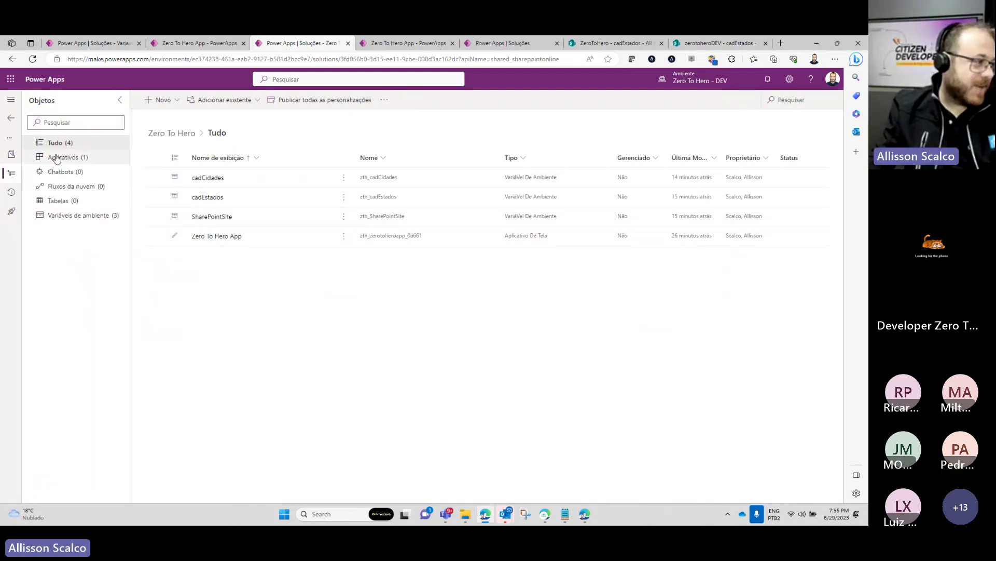
left_click(344, 178)
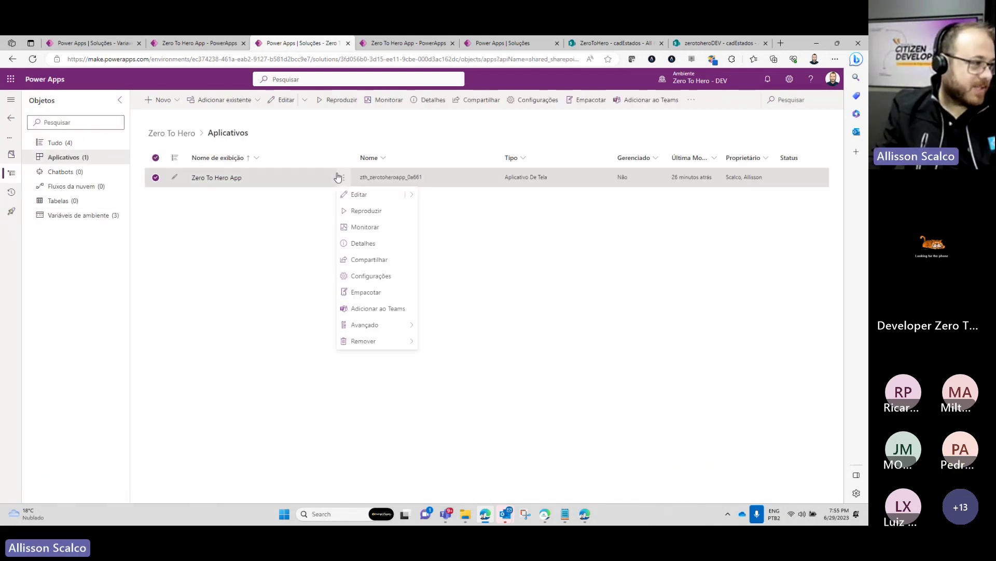
left_click(368, 196)
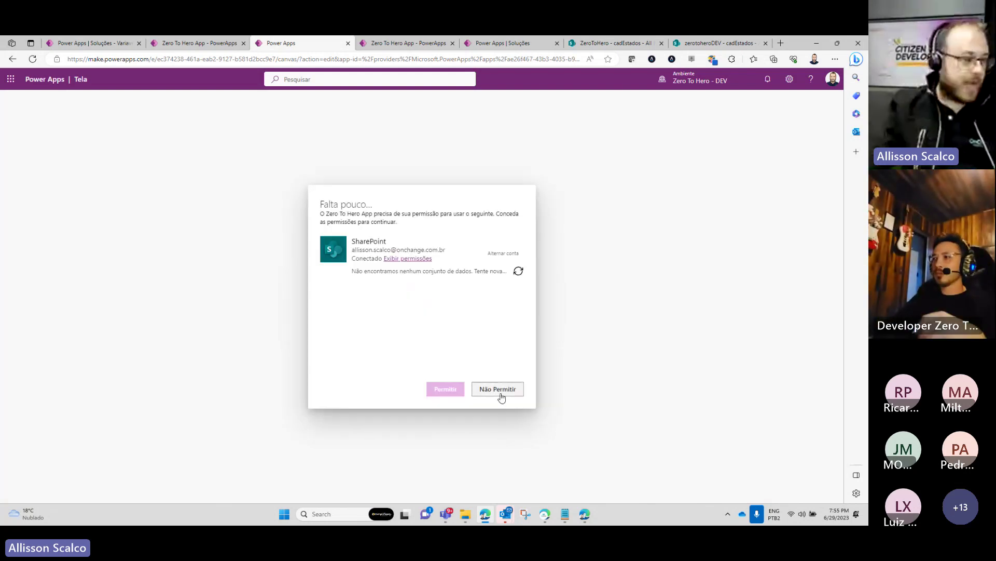
left_click(500, 392)
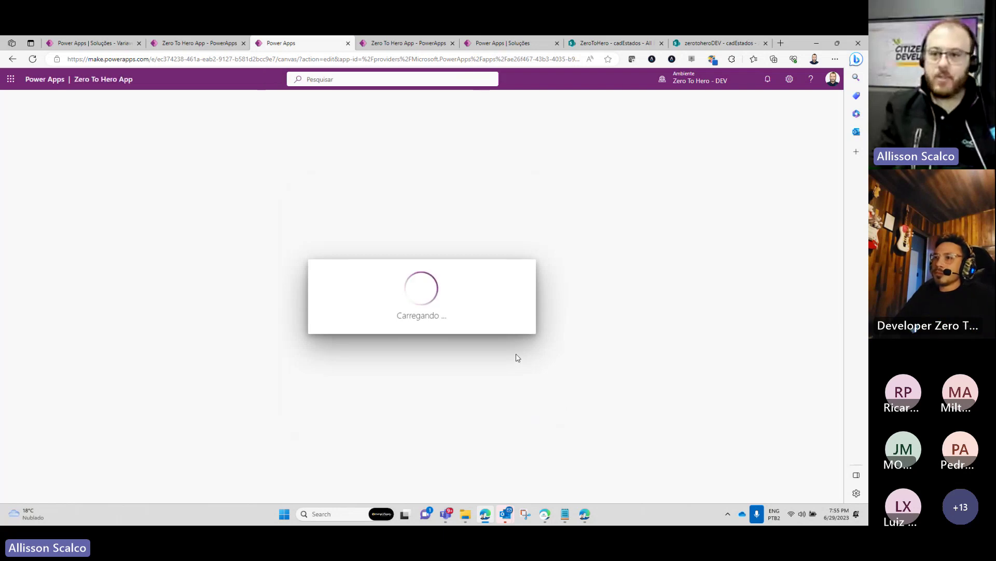
left_click(504, 343)
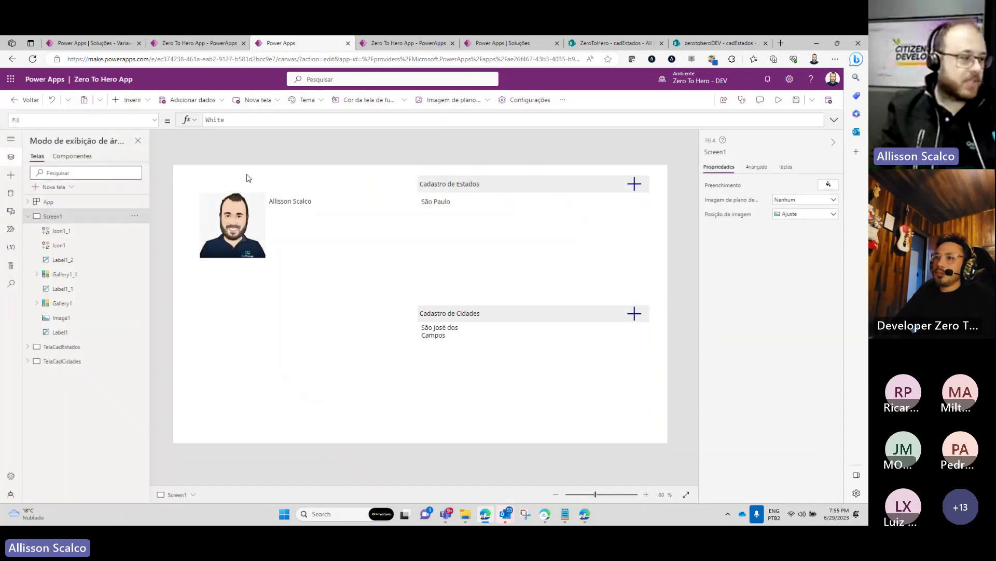
Enlarge the profile image on Screen1 to about 342 wide by 462 high.
left_click(244, 234)
left_click(289, 201)
left_click(262, 248)
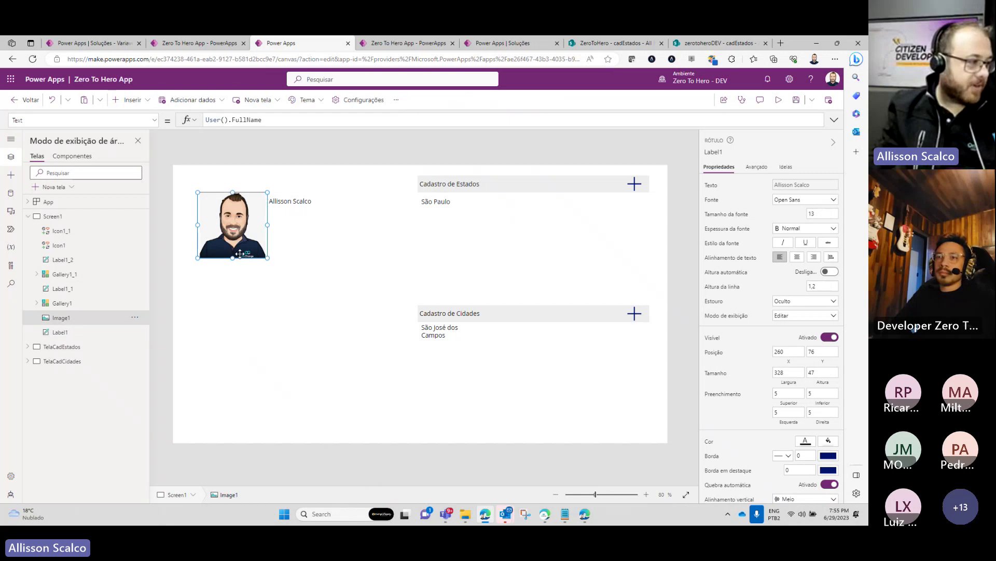
left_click_drag(268, 257, 321, 358)
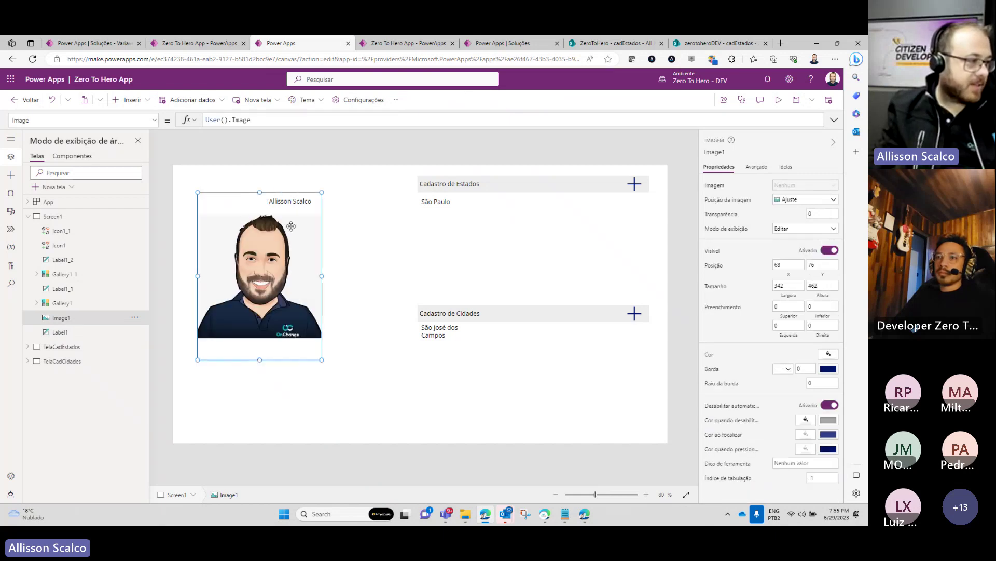
Move the profile image to about X 148, Y 29 and place the full-name label beneath it at about X 155, Y 457.
left_click_drag(291, 227, 288, 278)
left_click(295, 201)
left_click_drag(294, 201, 233, 401)
left_click_drag(225, 319, 257, 252)
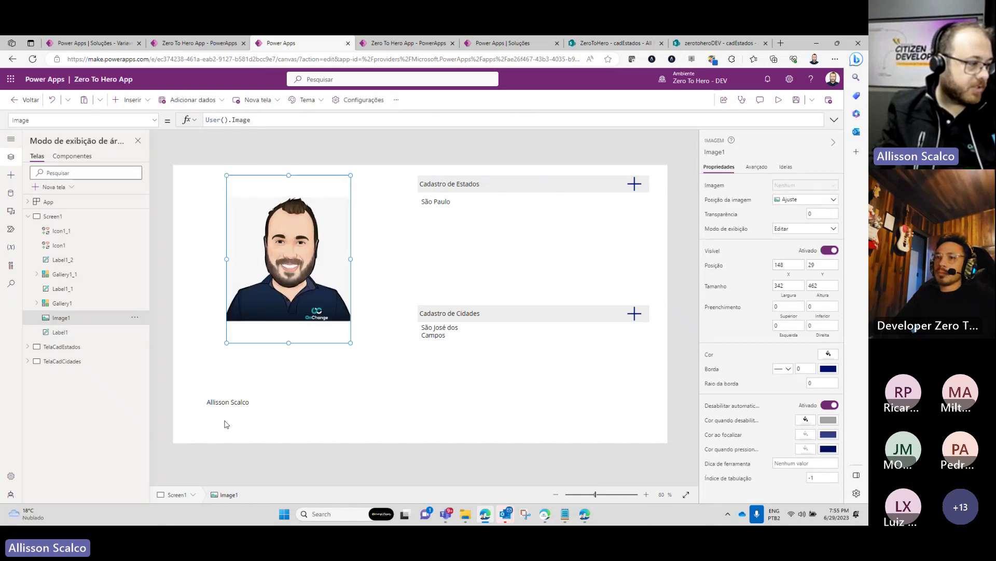
left_click_drag(224, 406, 245, 338)
double_click(245, 338)
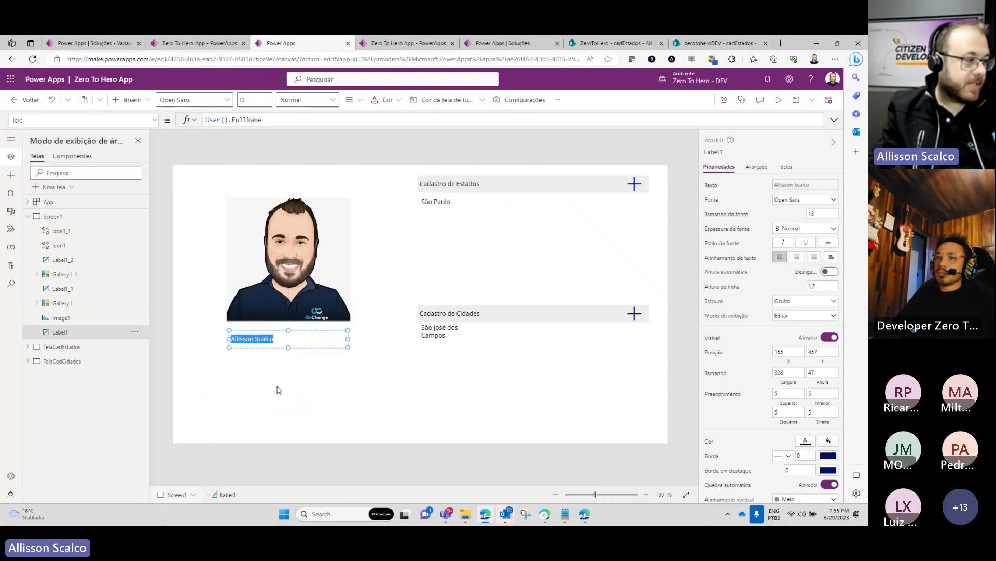
Save Zero To Hero App and publish the edited version.
left_click(796, 99)
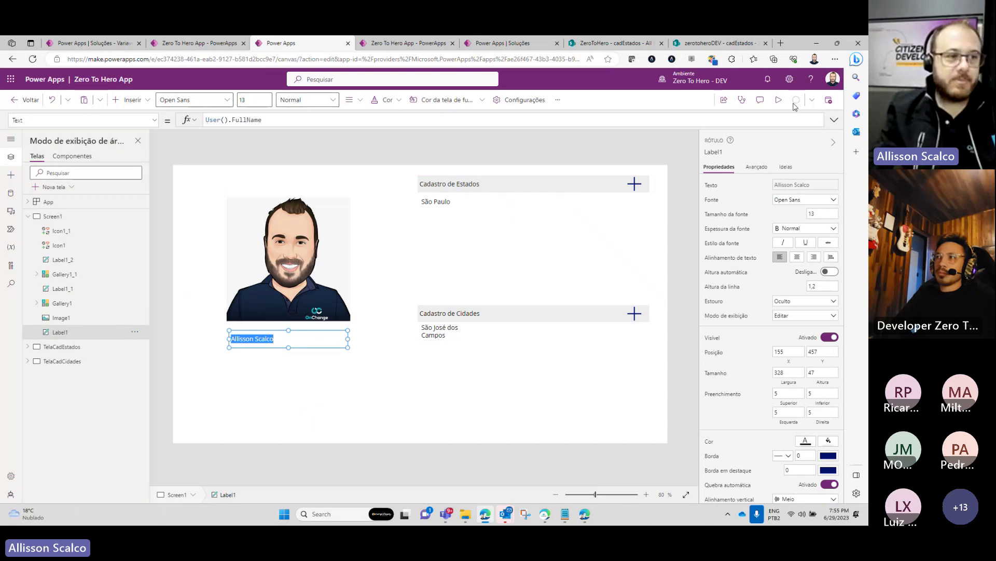
left_click(825, 104)
left_click(429, 385)
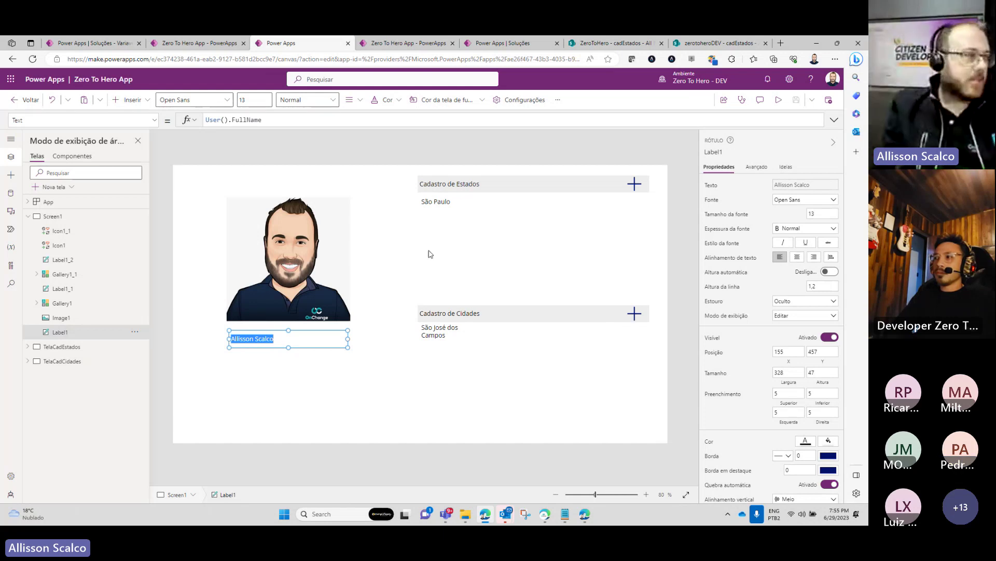
Leave the app editor and check the SharePointSite environment variable's current and default site values in the DEV Zero To Hero solution.
left_click(25, 100)
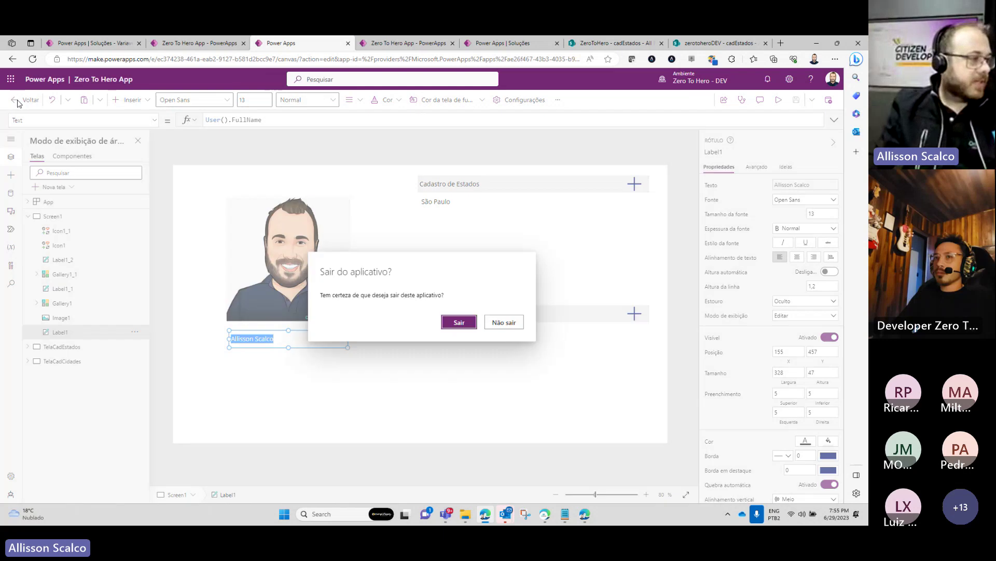
left_click(460, 323)
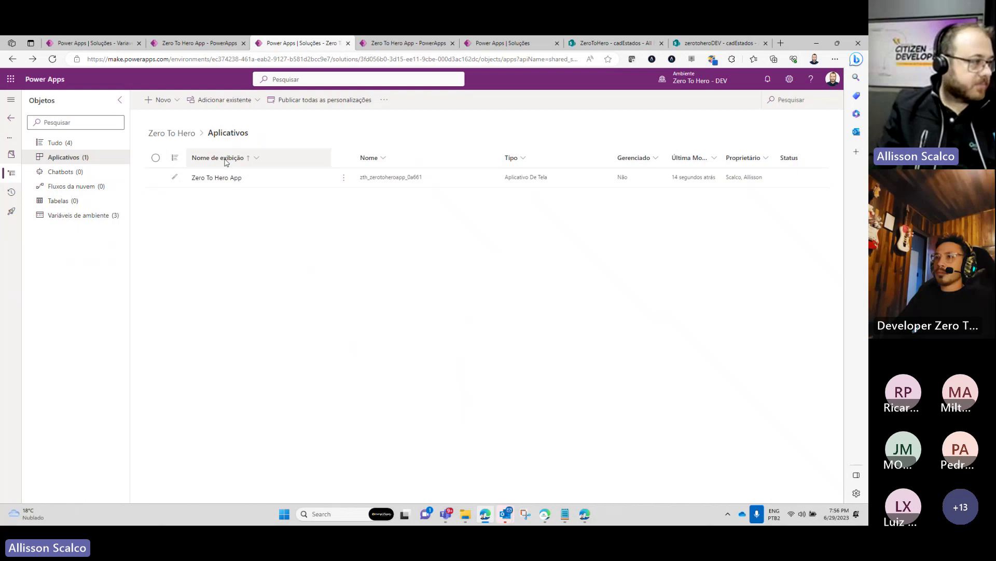
left_click(81, 215)
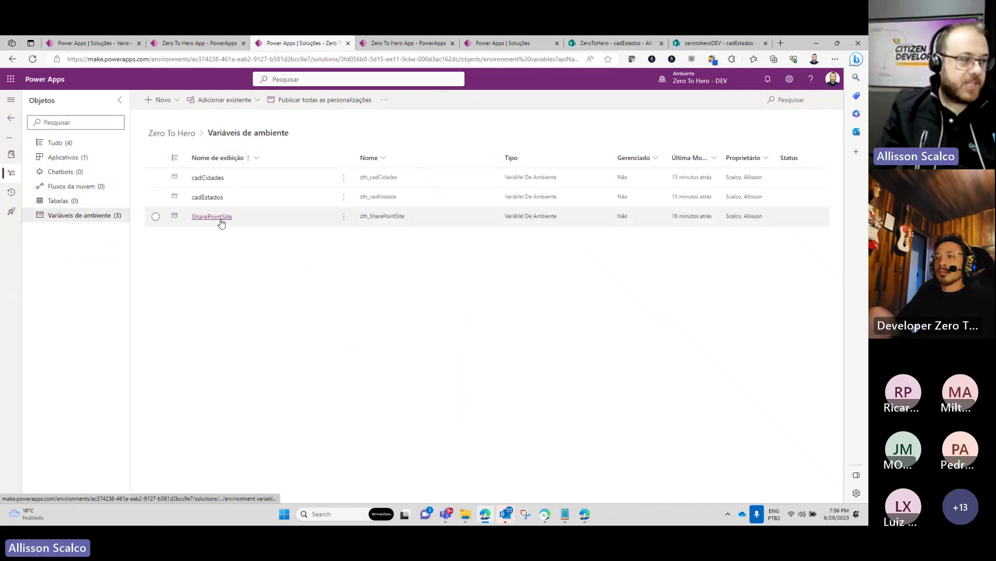
left_click(212, 216)
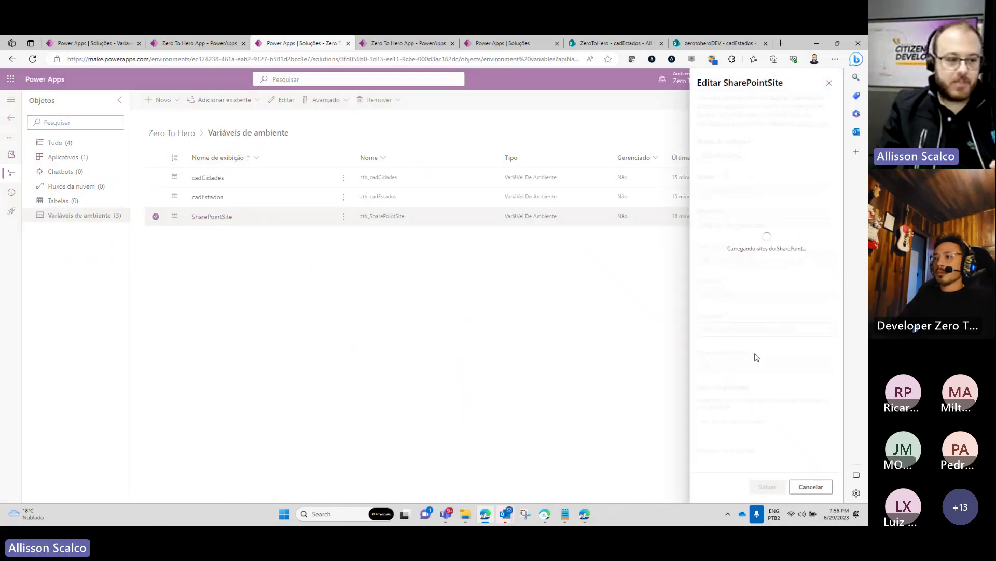
left_click(764, 450)
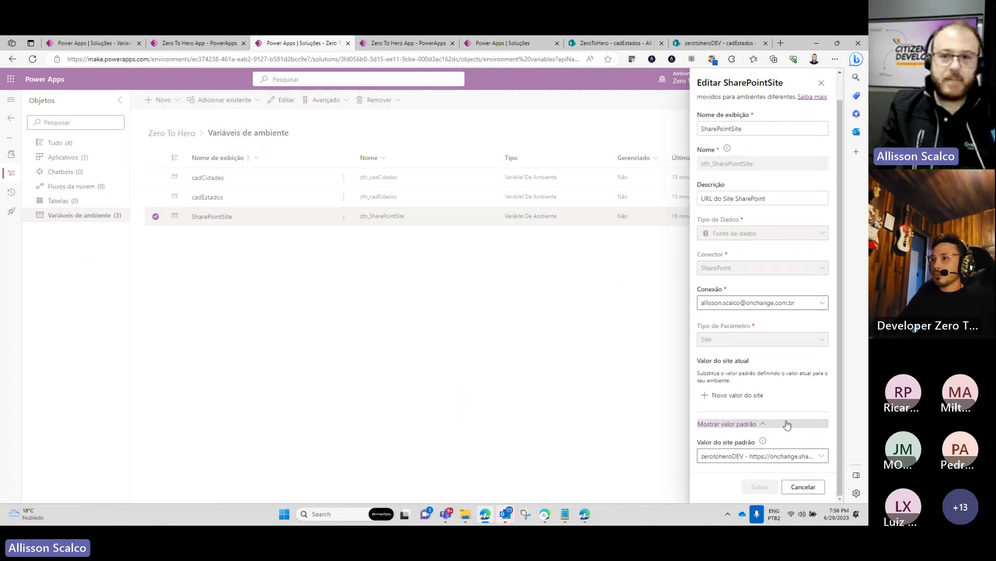
left_click(821, 83)
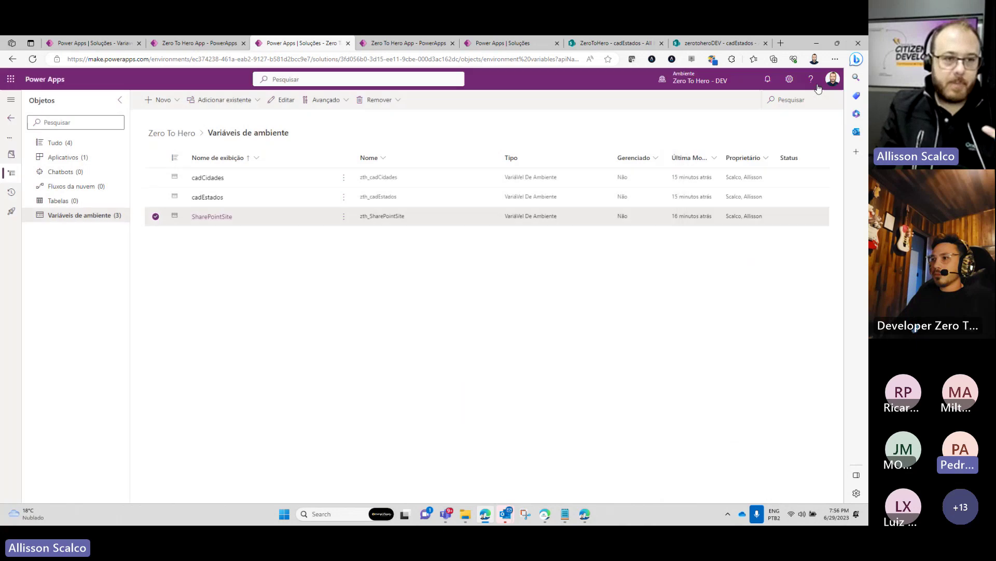
Start exporting the Zero To Hero solution from DEV and publish all its changes before the export.
left_click(10, 128)
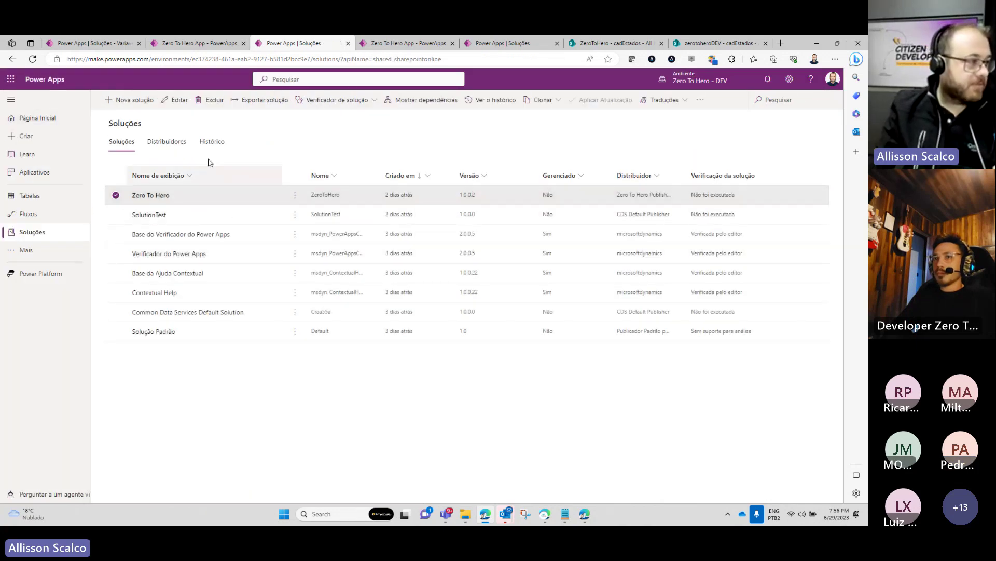
left_click(275, 103)
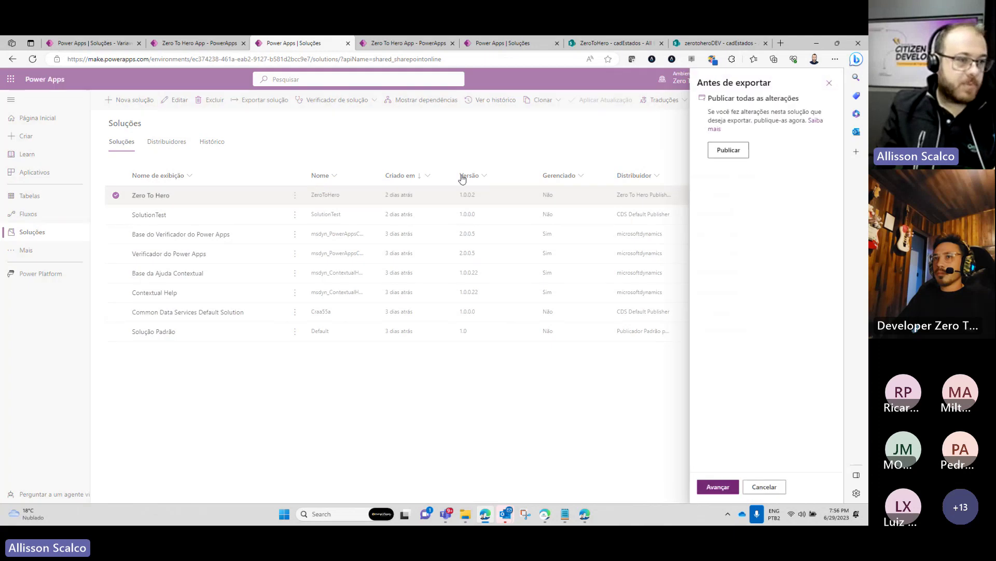
left_click(729, 151)
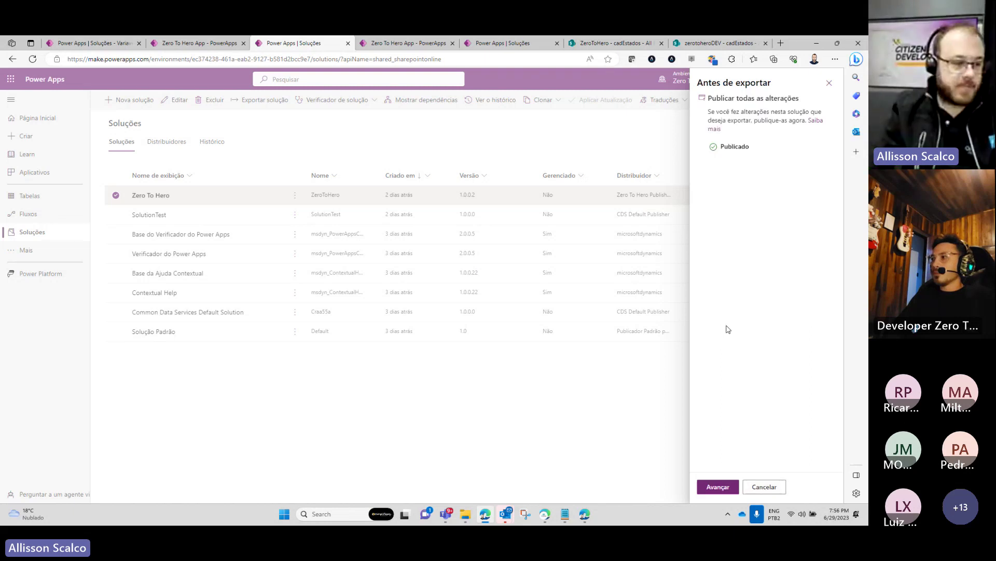
Export the Zero To Hero solution as managed version 1.0.0.3 and download the resulting package.
left_click(719, 487)
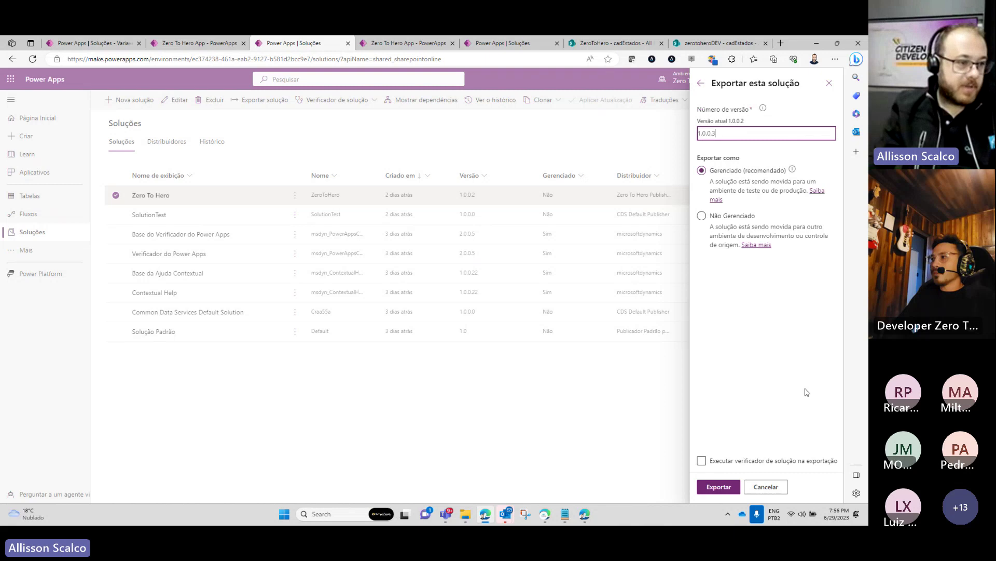
left_click(719, 488)
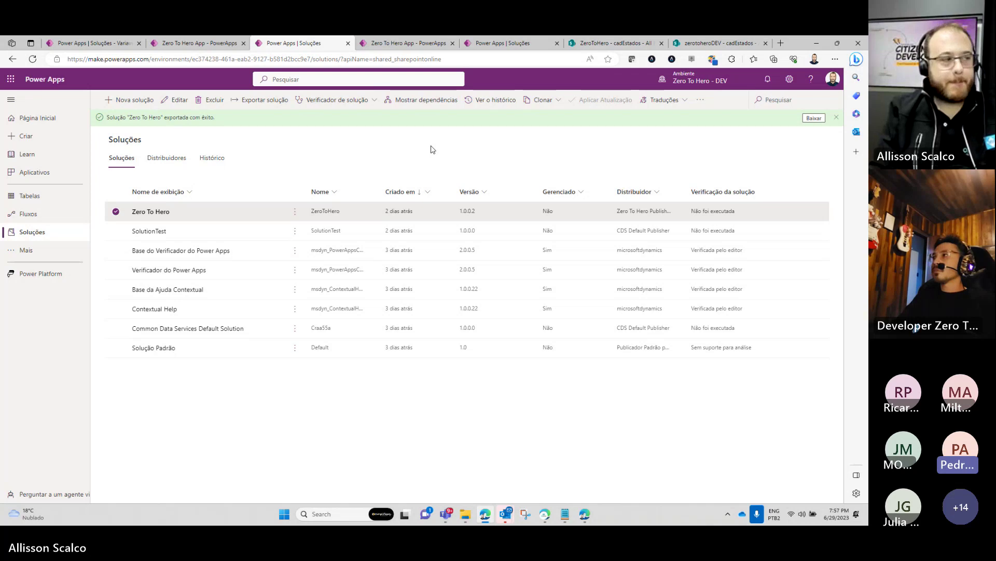
left_click(814, 118)
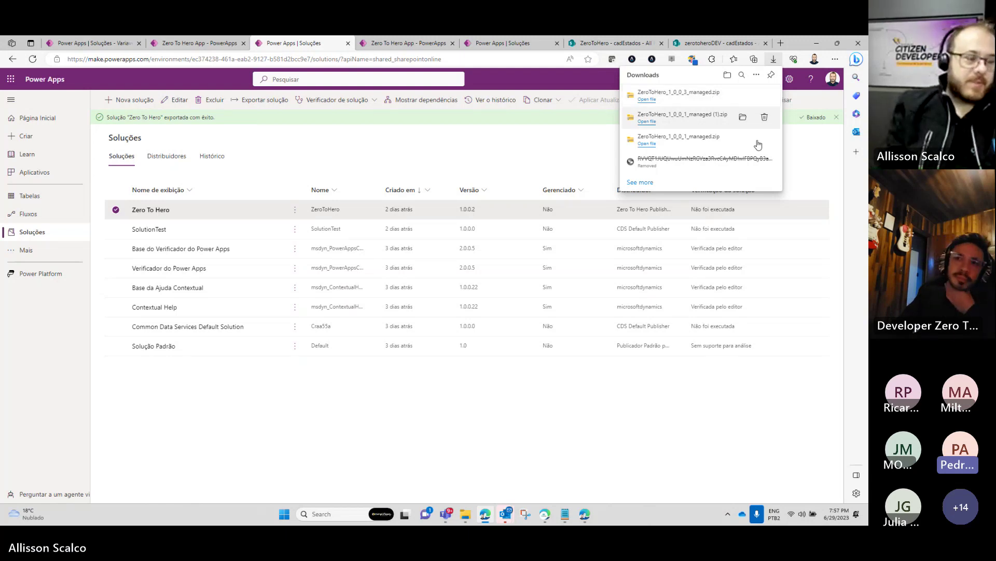
left_click(815, 176)
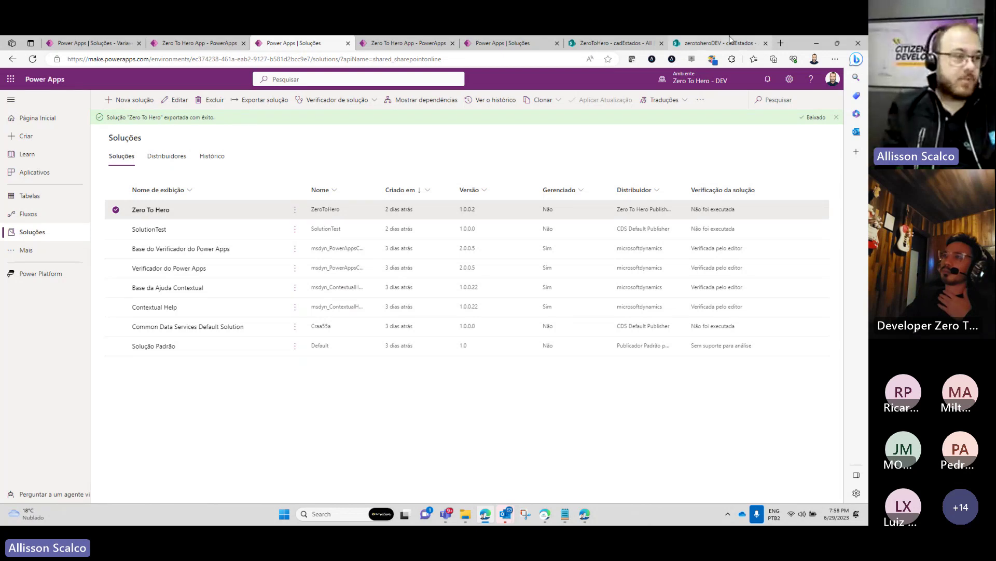
Open the Power Platform admin center at admin.powerplatform.microsoft.com and view the list of environments.
left_click(780, 43)
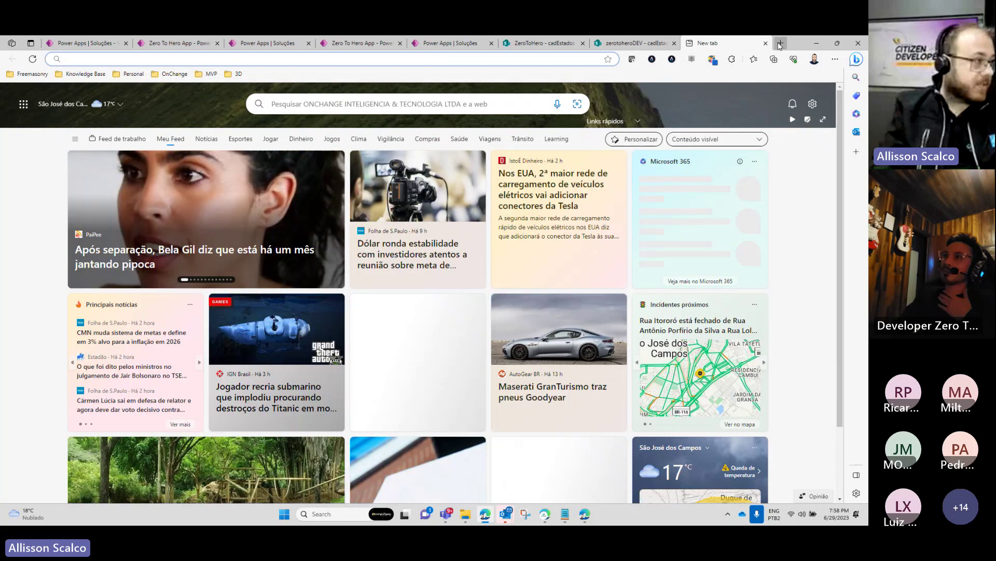
type("admin.powerplatform.microsoft.com")
left_click(559, 110)
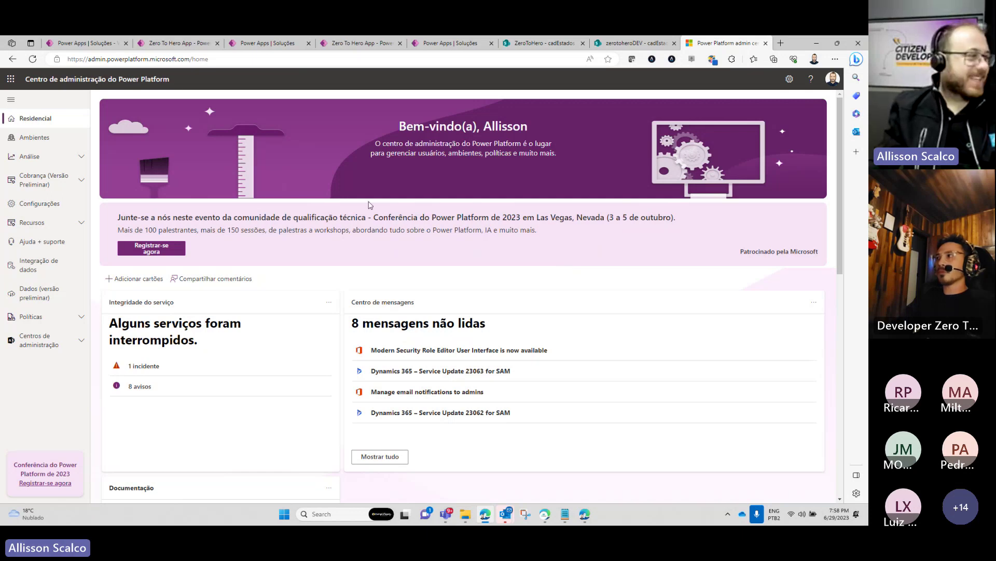
left_click(67, 147)
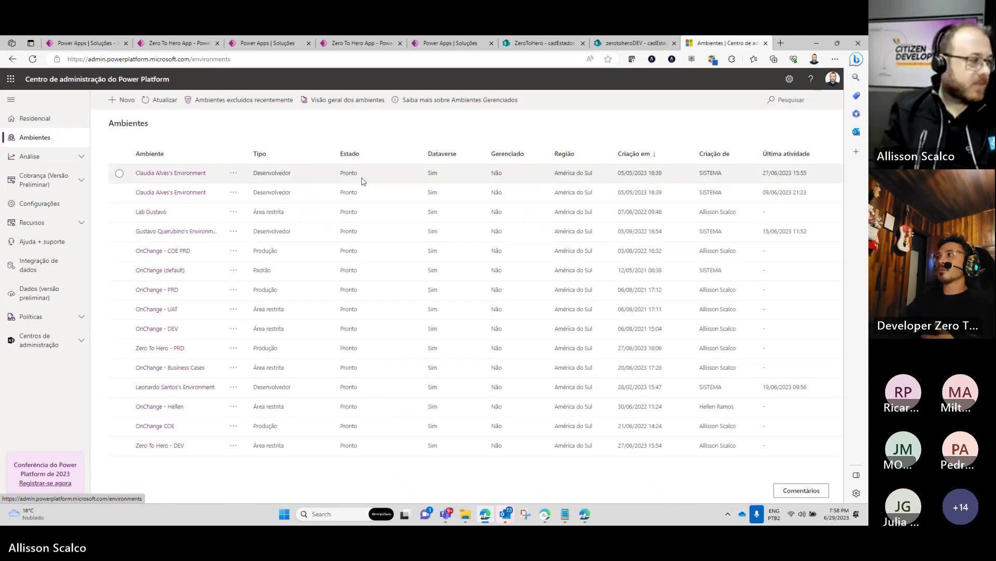
Review the removal options for cadCidades and the apps list in PRD's Variaveis Zero To Hero solution, and dismiss the import notification.
left_click(106, 45)
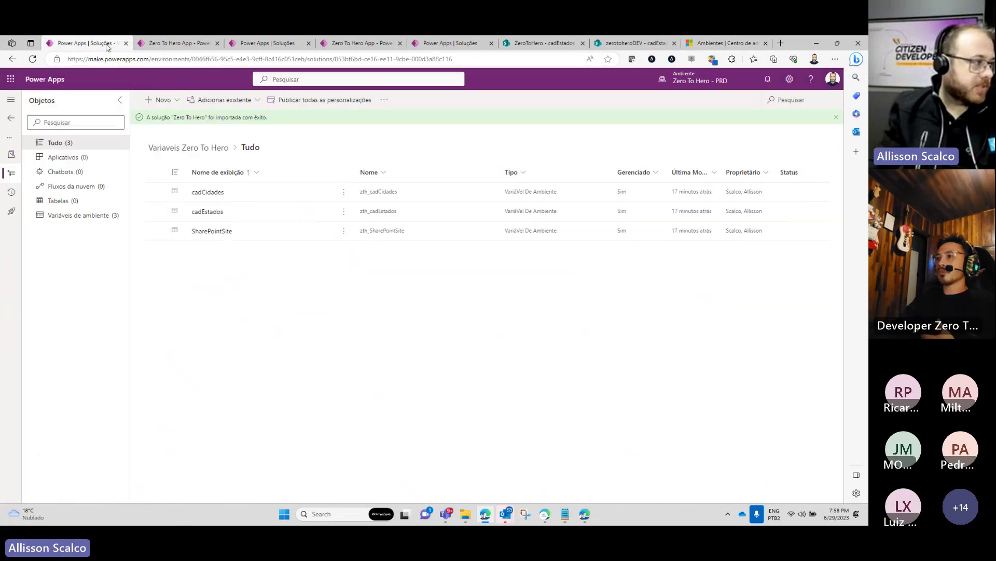
left_click(102, 217)
left_click(333, 192)
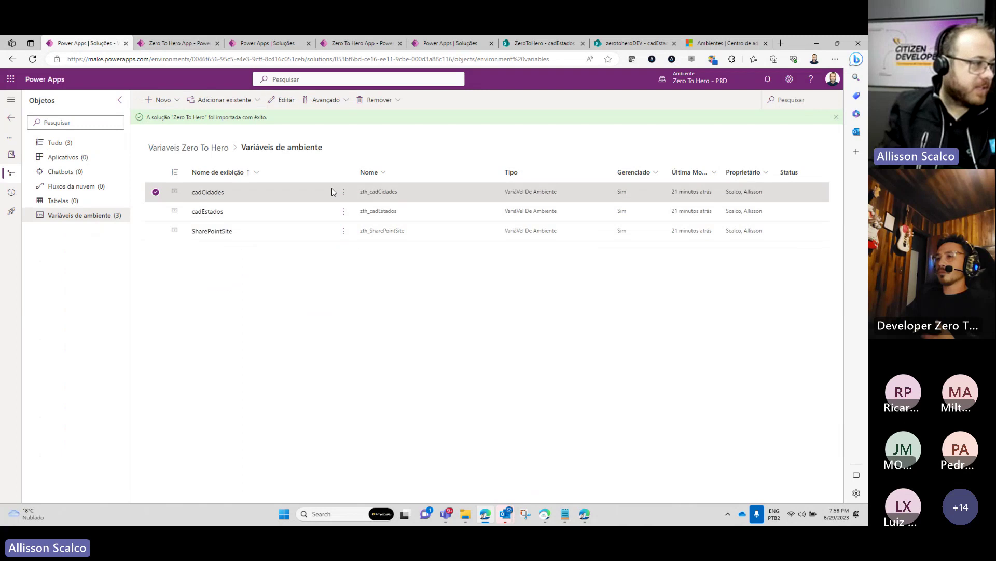
left_click(343, 197)
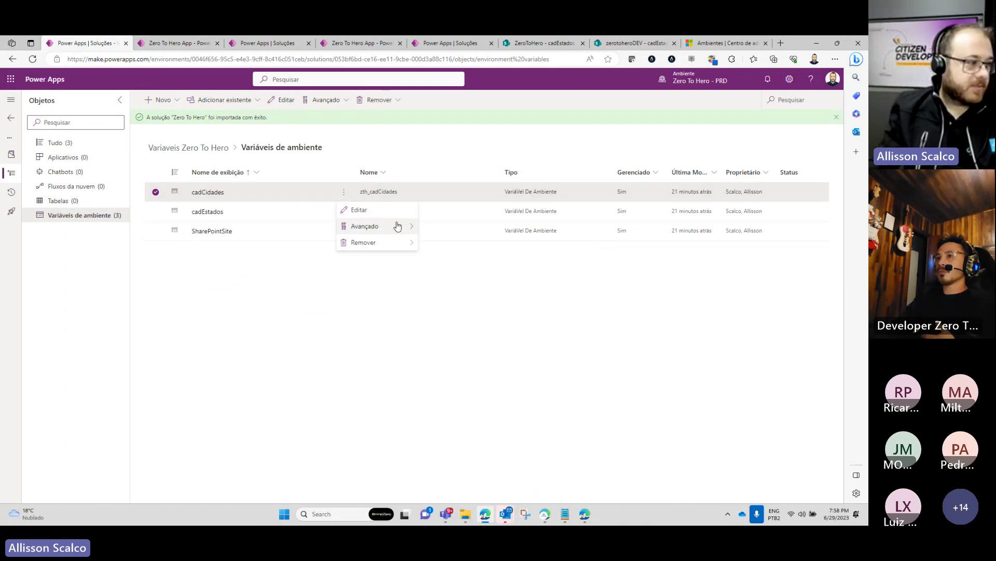
mouse_move(414, 230)
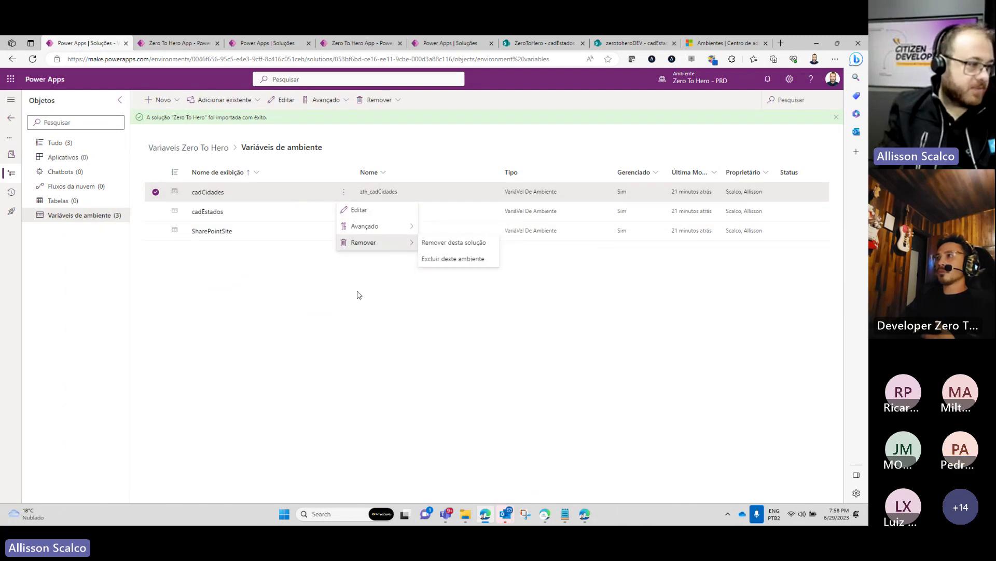
left_click(314, 324)
left_click(77, 158)
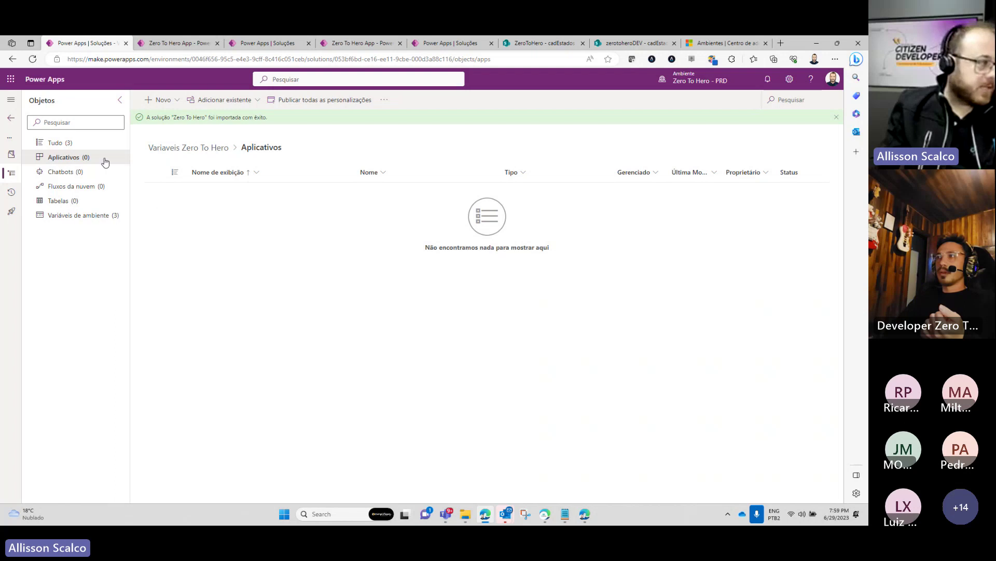
left_click(837, 118)
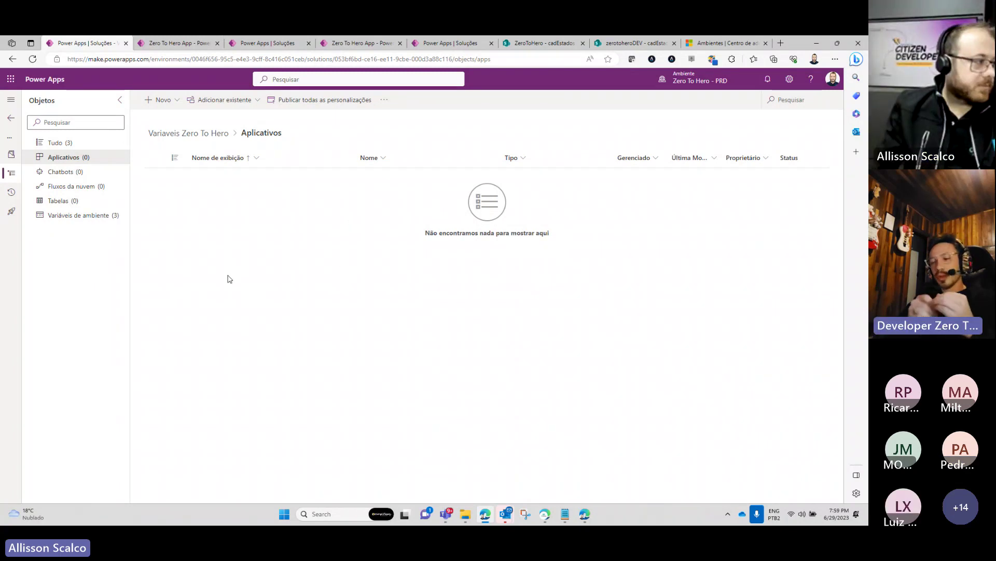
Look through the object categories of PRD's default solution, Solução Padrão, and return to the solutions list.
left_click(11, 118)
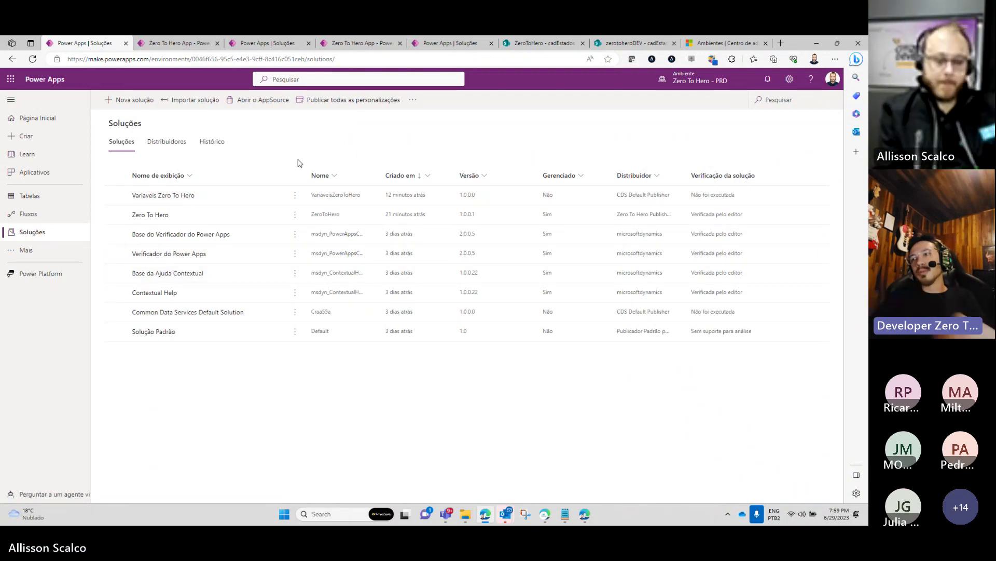
left_click(143, 332)
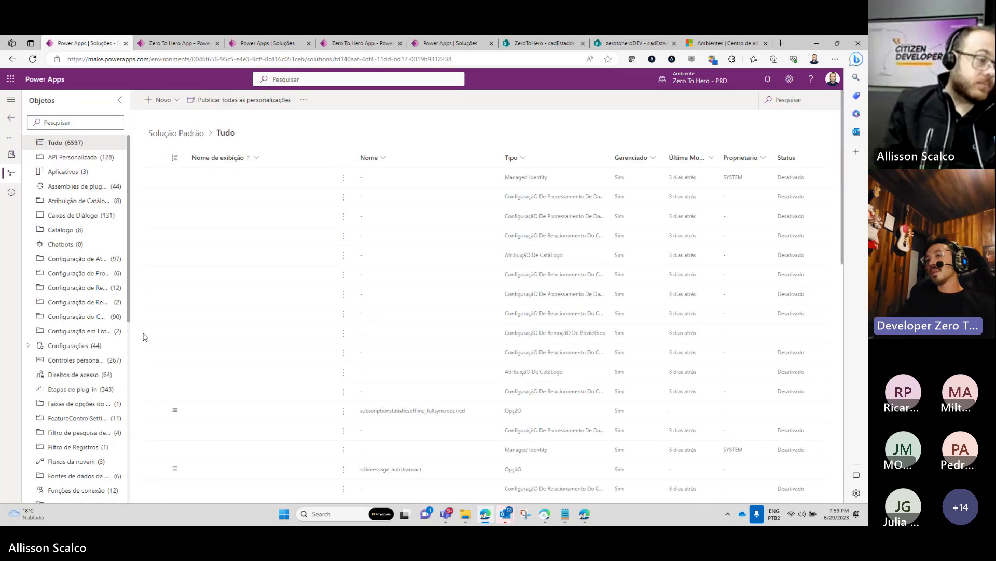
scroll(107, 335, "down", 7)
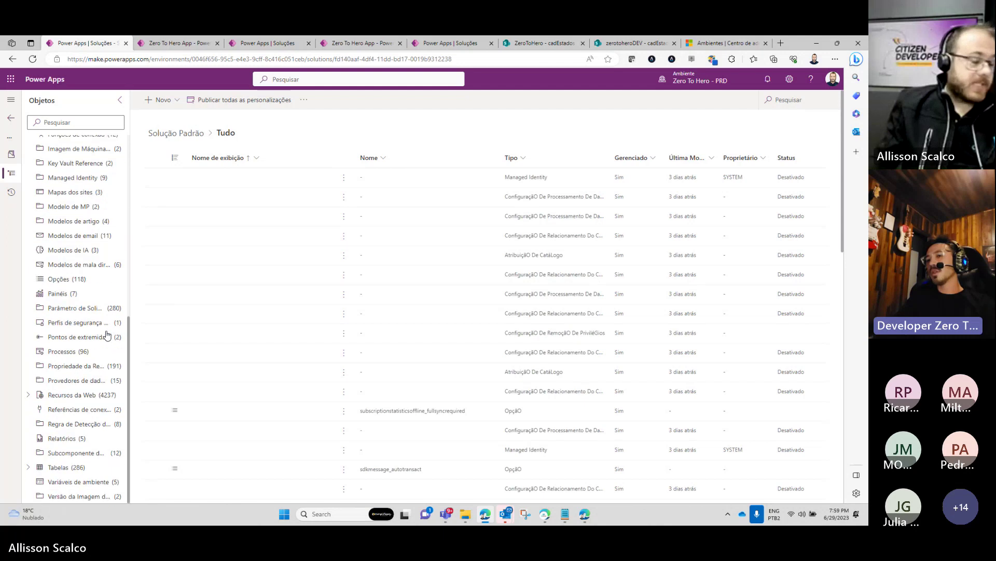
scroll(106, 335, "up", 8)
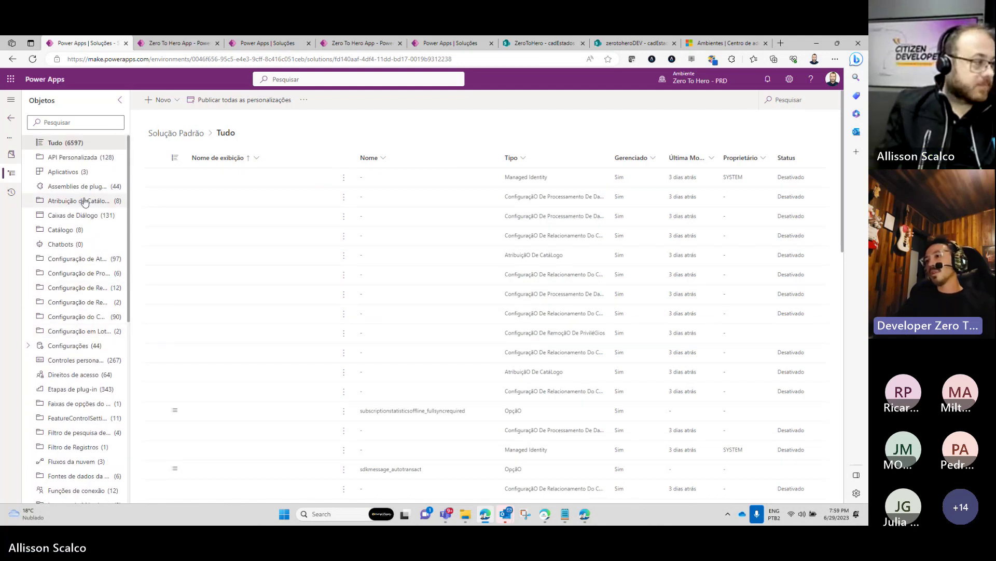
left_click(13, 60)
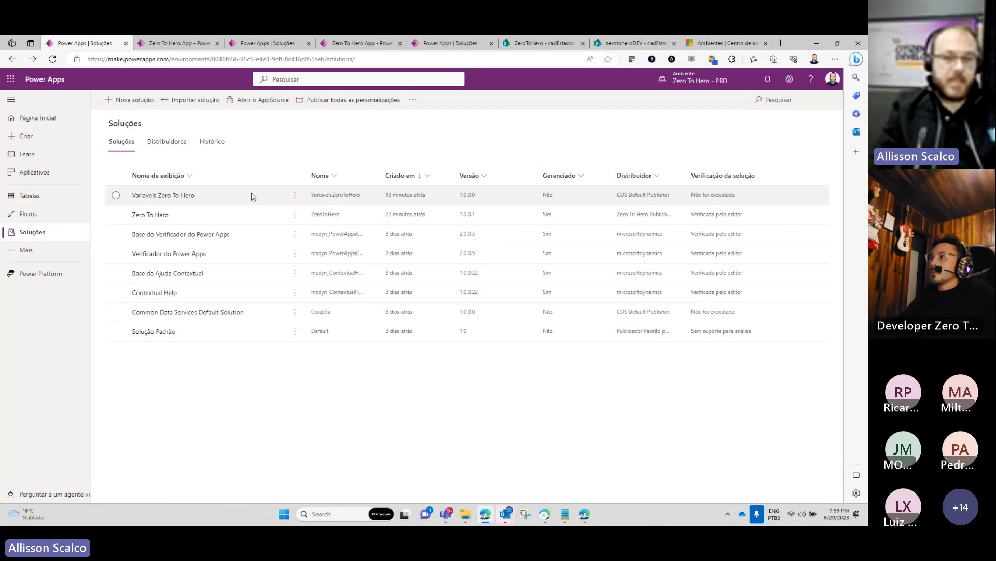
Reload the PRD Zero To Hero App and check its layout and the entries under Cadastro de Estados and Cadastro de Cidades.
left_click(177, 43)
left_click(186, 60)
key("Return")
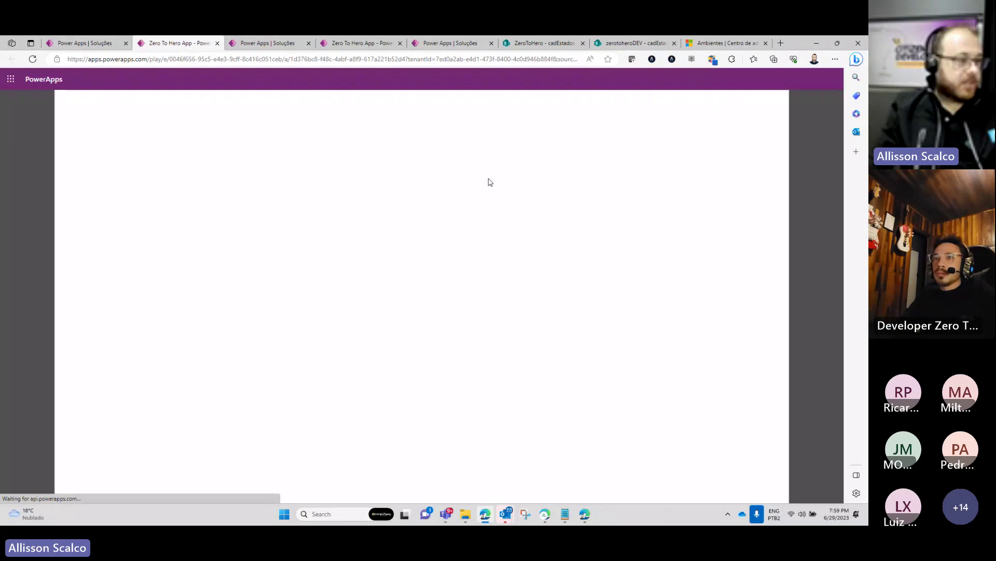
triple_click(442, 147)
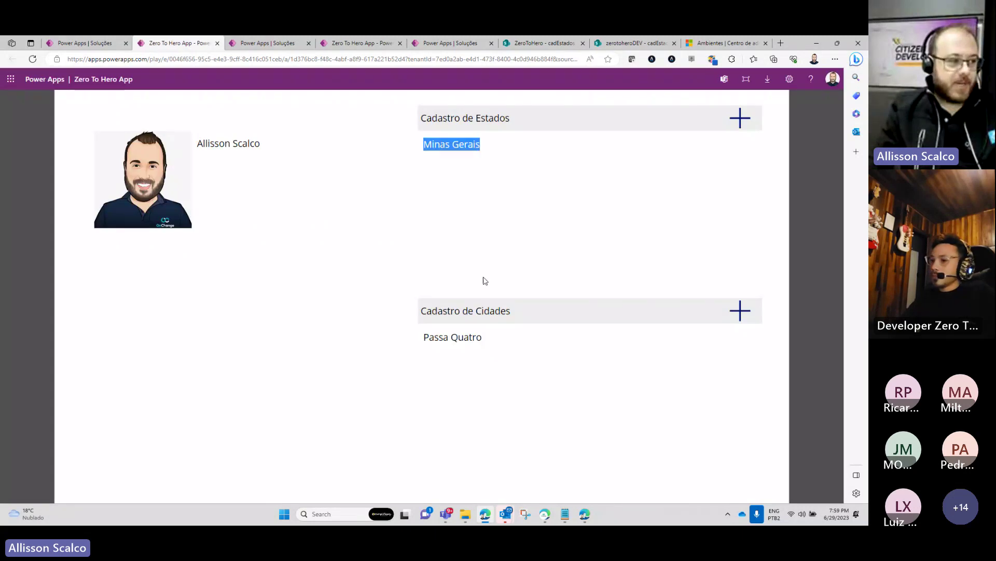
triple_click(455, 337)
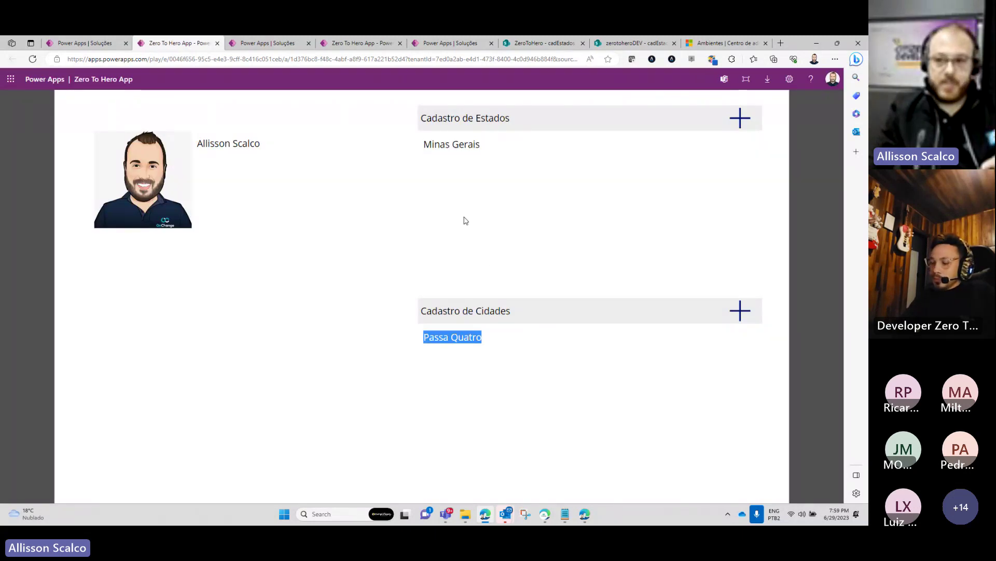
Start a solution import in the Zero To Hero - PRD environment and load the managed ZeroToHero package version 1.0.0.3.
left_click(83, 43)
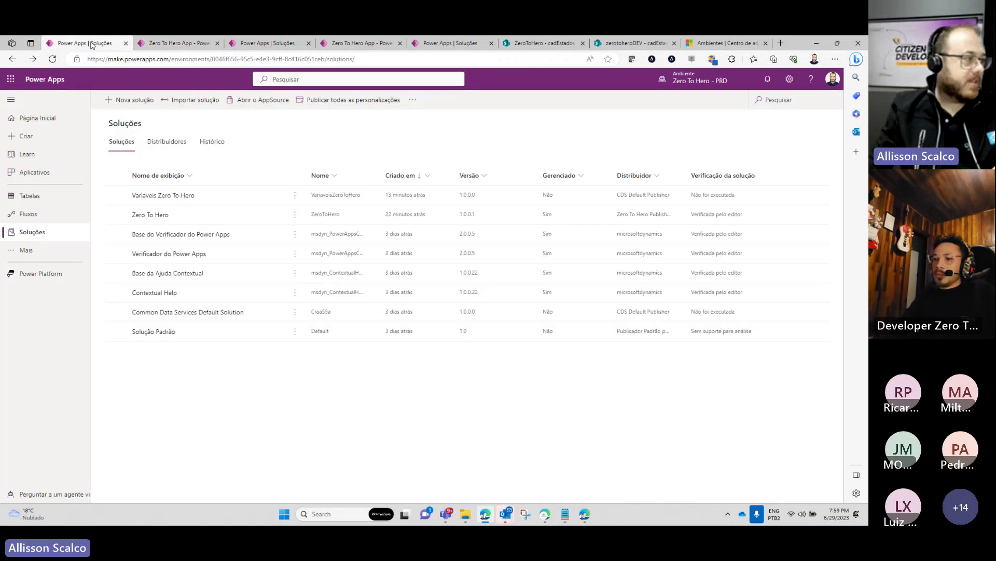
left_click(185, 101)
left_click(581, 153)
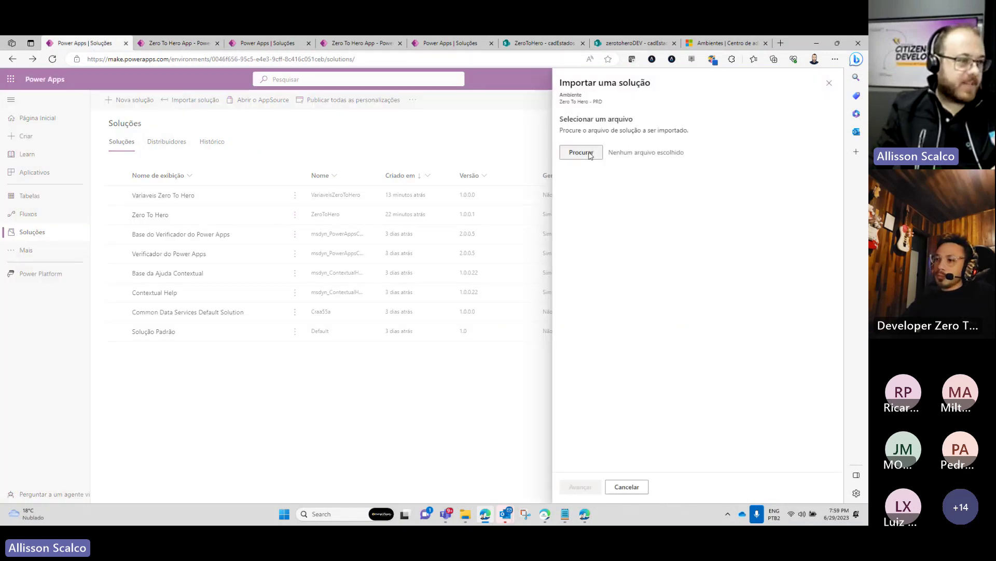
double_click(188, 128)
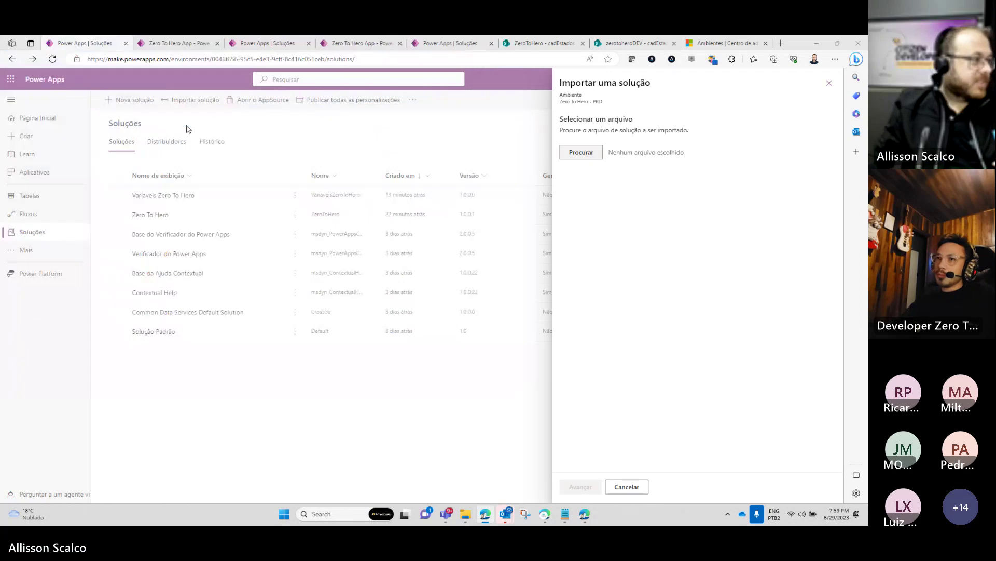
left_click(580, 487)
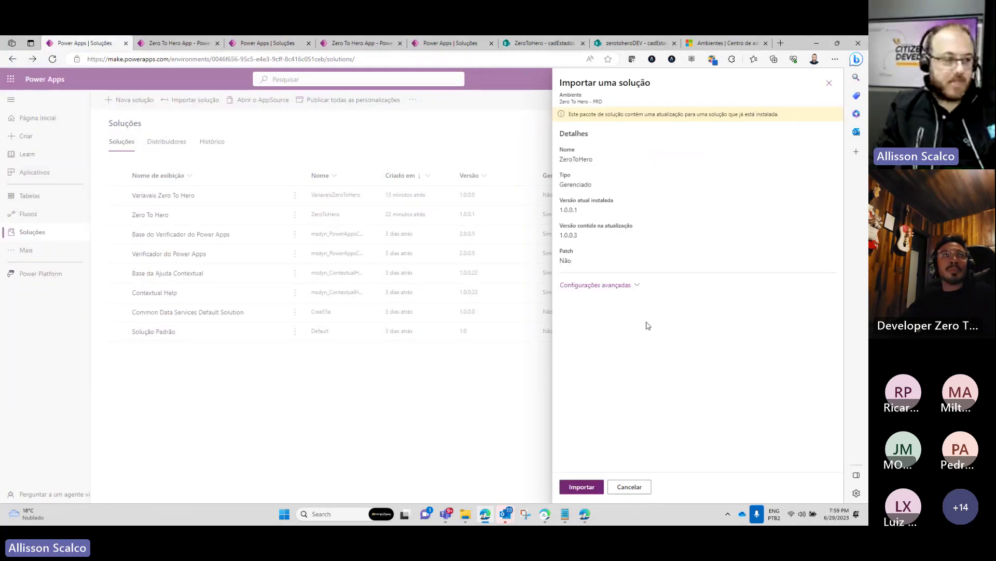
Import the package with the Fazer upgrade action and its plug-in steps and flows enabled, and check the import notification.
left_click(640, 286)
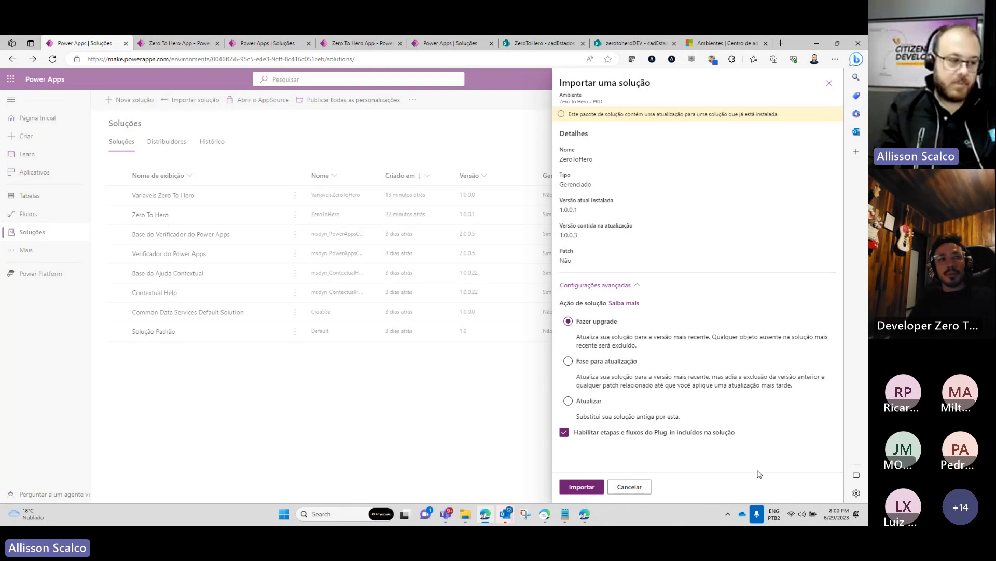
left_click(571, 488)
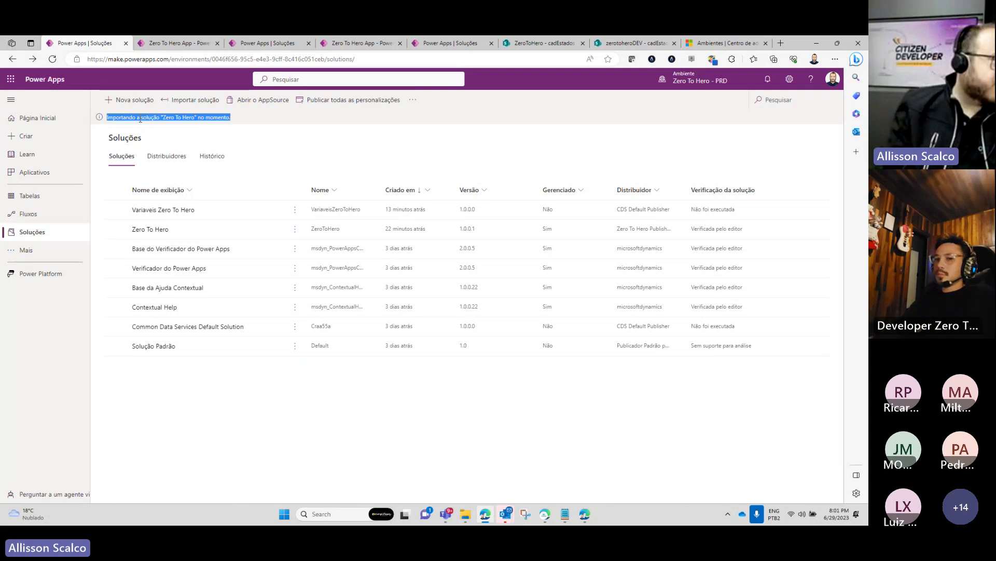
triple_click(246, 122)
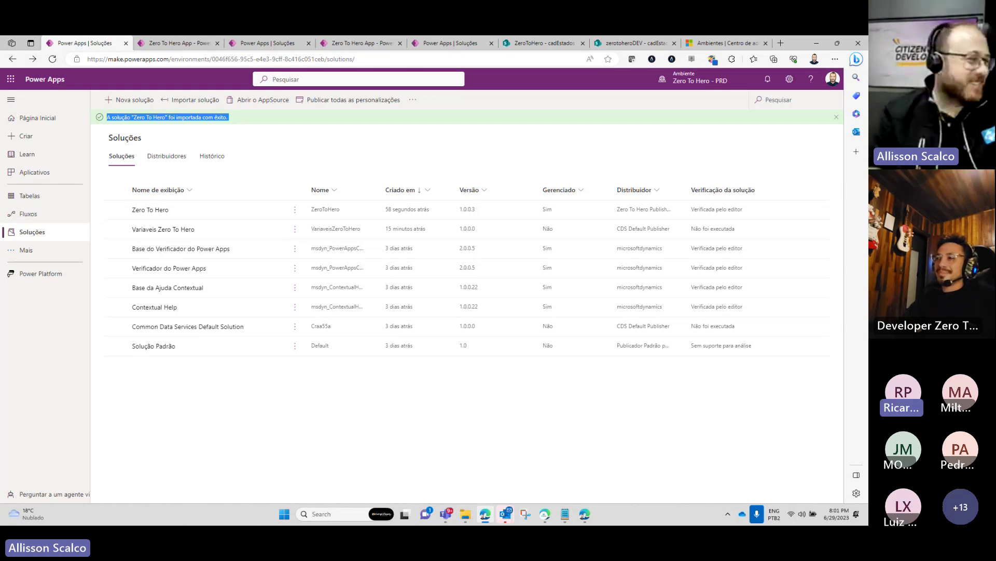
left_click(569, 159)
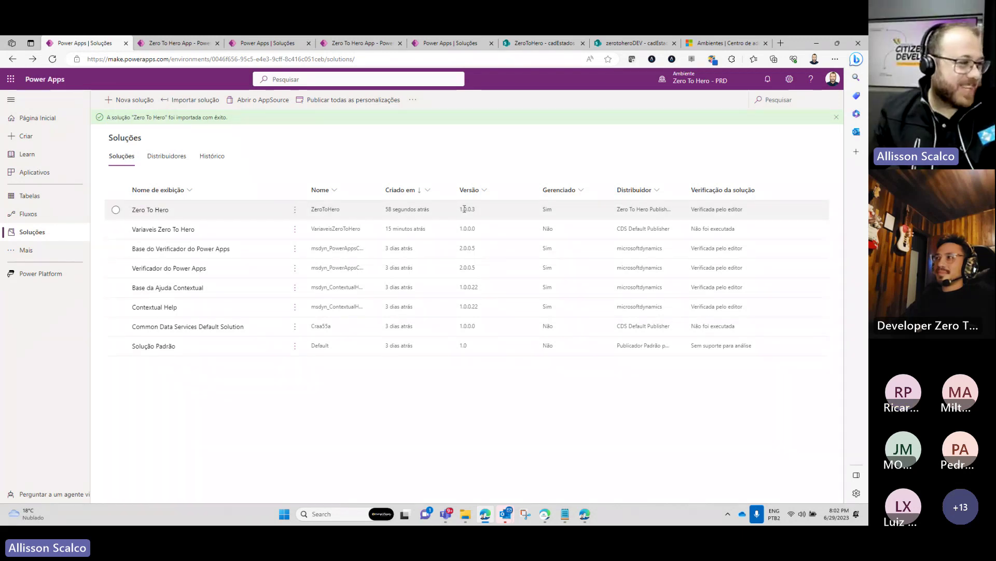
Reload the PRD Zero To Hero App, update it to the latest version, and reload it again to check the layout.
left_click(160, 47)
left_click(181, 60)
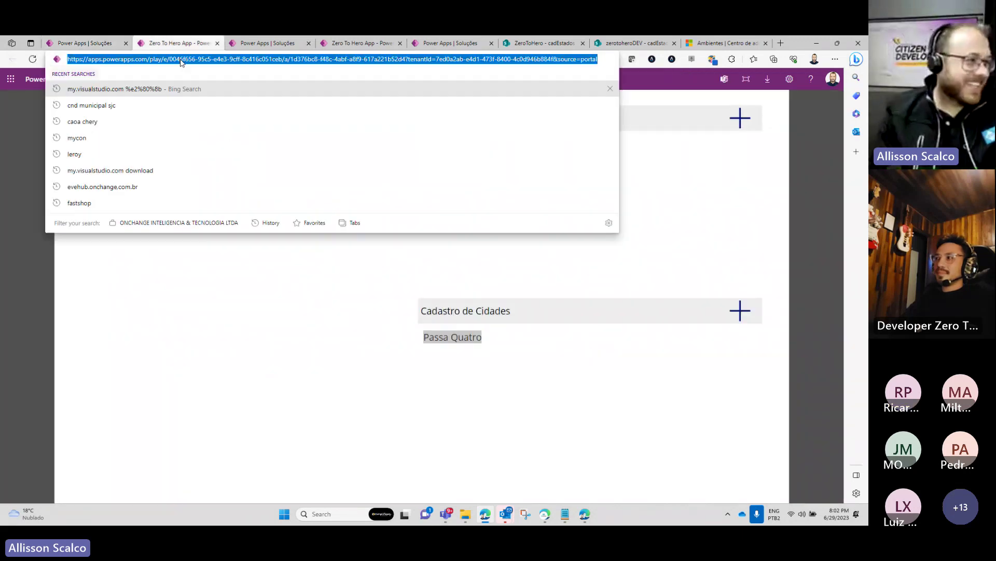
key("Return")
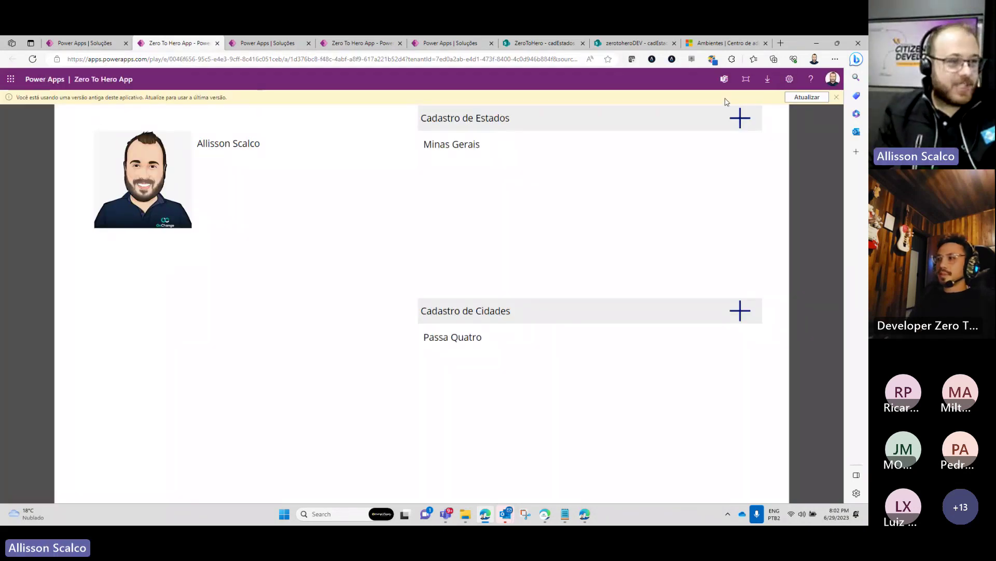
left_click_drag(17, 97, 227, 101)
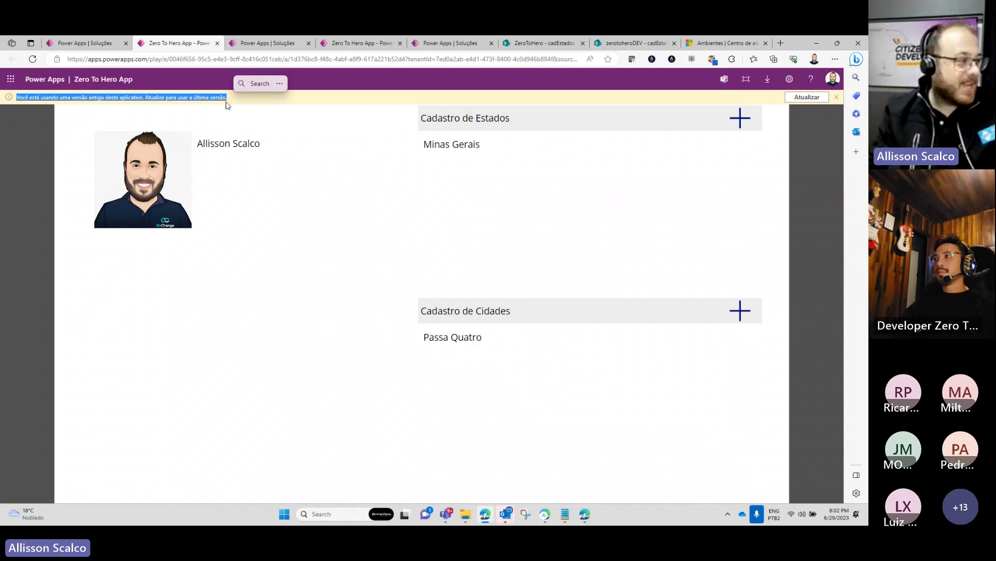
left_click(814, 98)
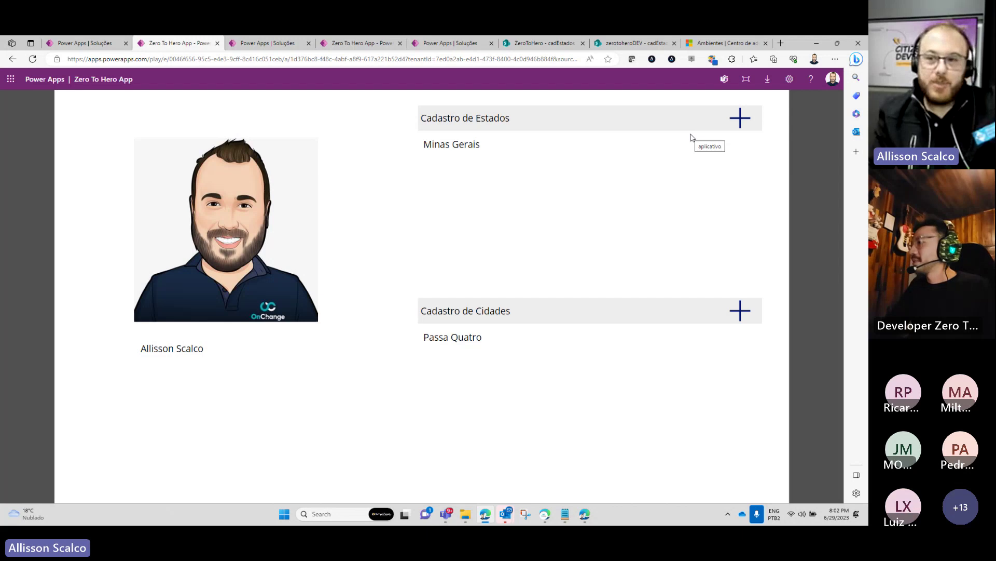
left_click(314, 58)
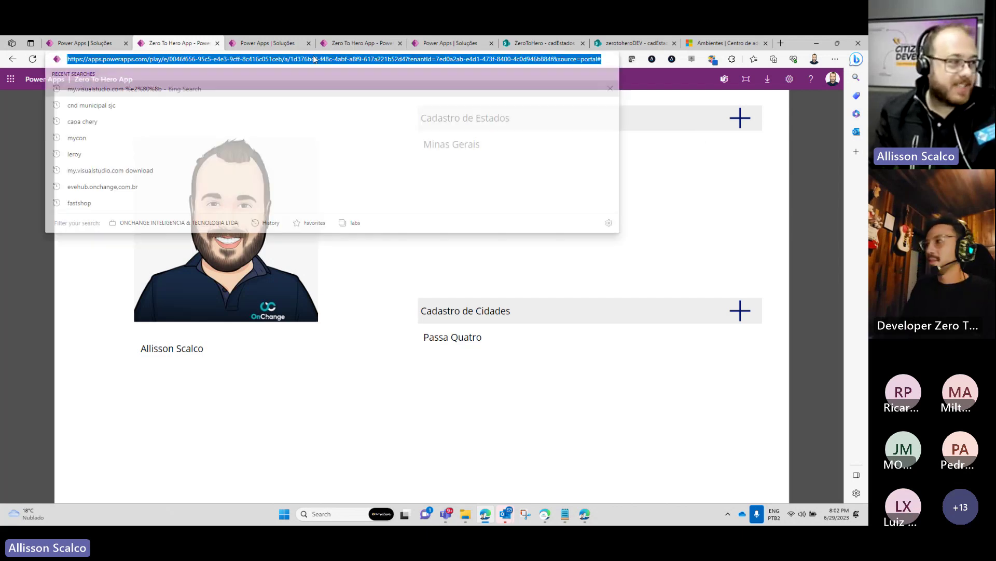
key("Return")
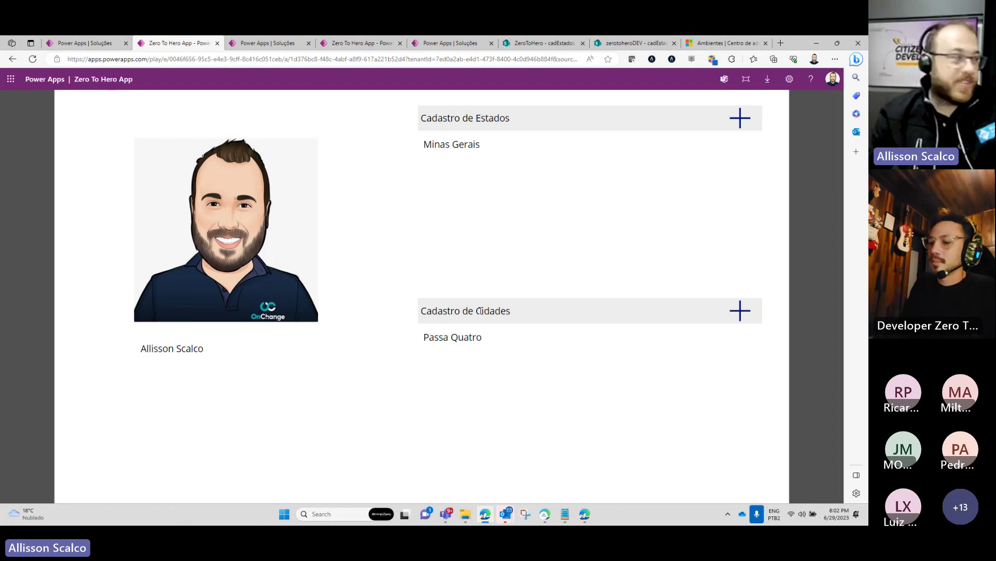
Check the environment variables in PRD's Variaveis Zero To Hero solution and return to the solutions list.
left_click(83, 43)
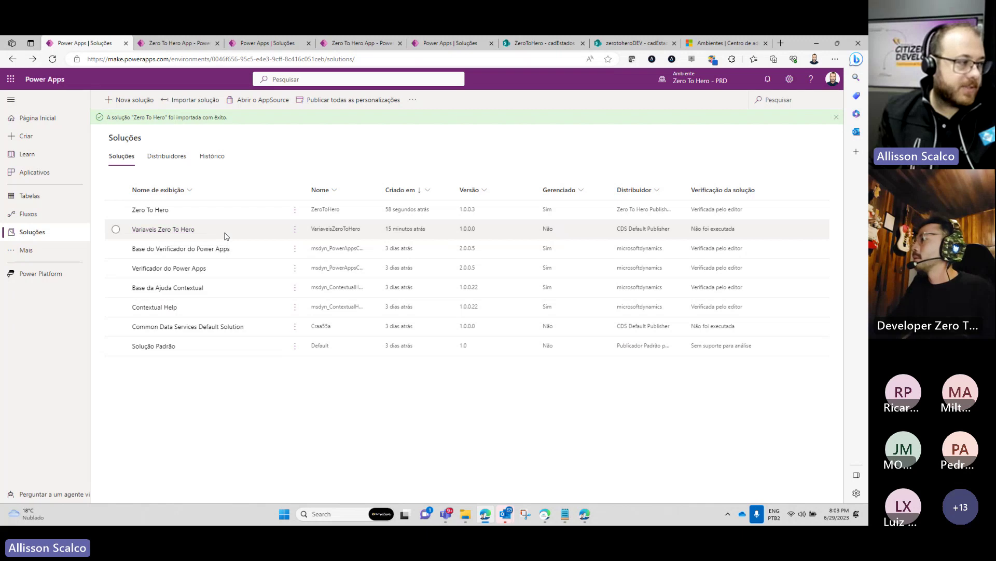
left_click(186, 233)
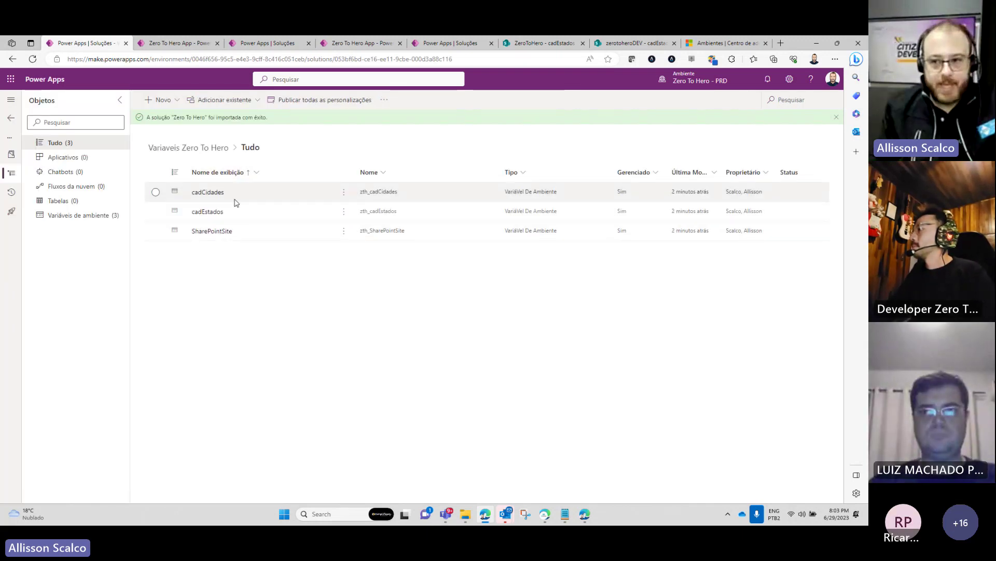
left_click(12, 115)
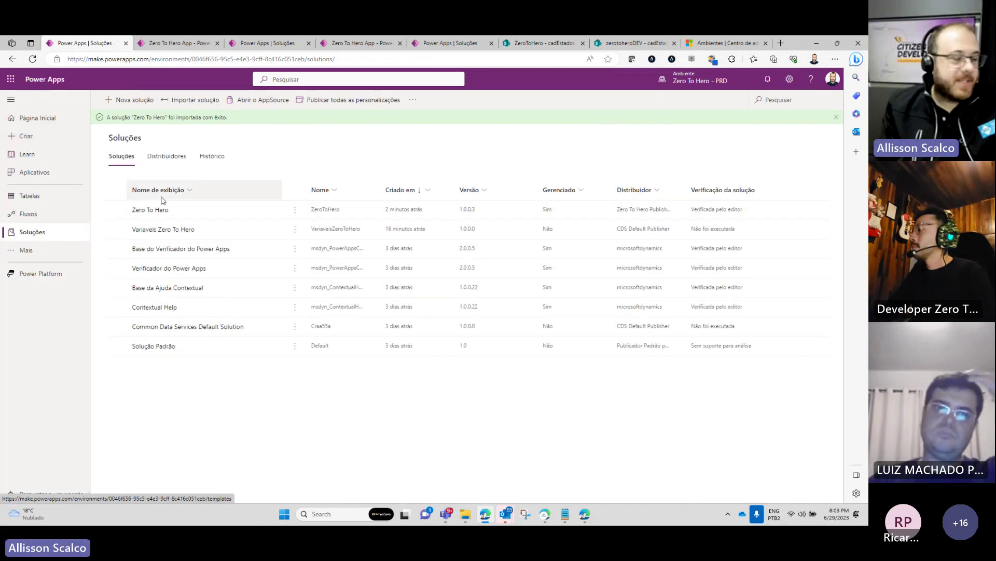
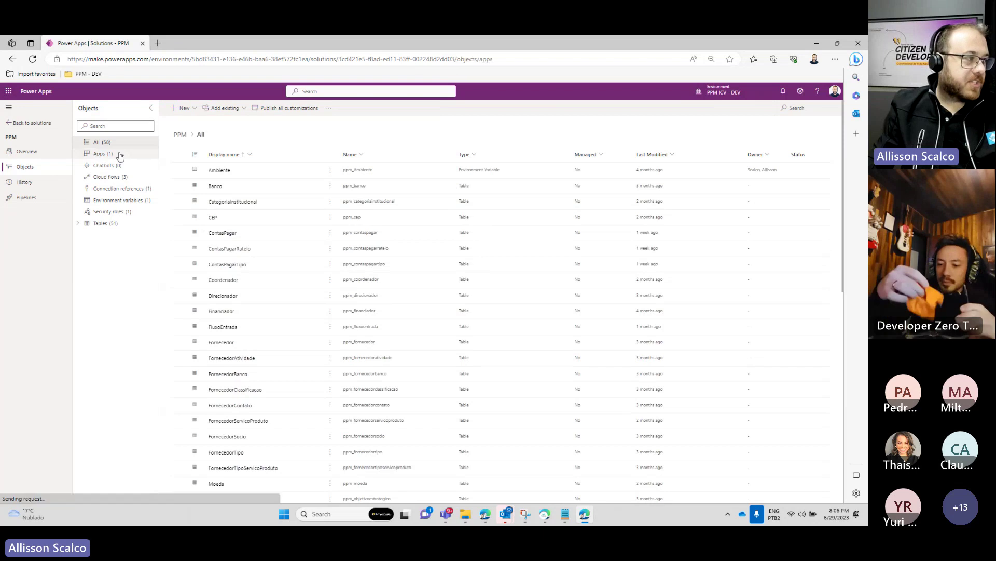
Review the apps, the Ambiente environment variable's settings and the cloud flows of the PPM solution in PPM ICV - DEV.
left_click(119, 155)
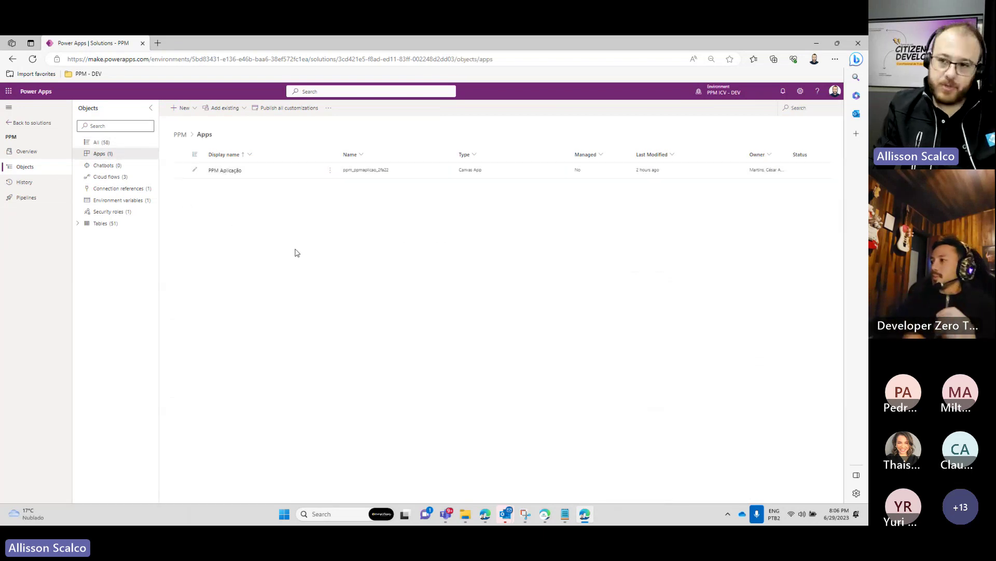
left_click(117, 200)
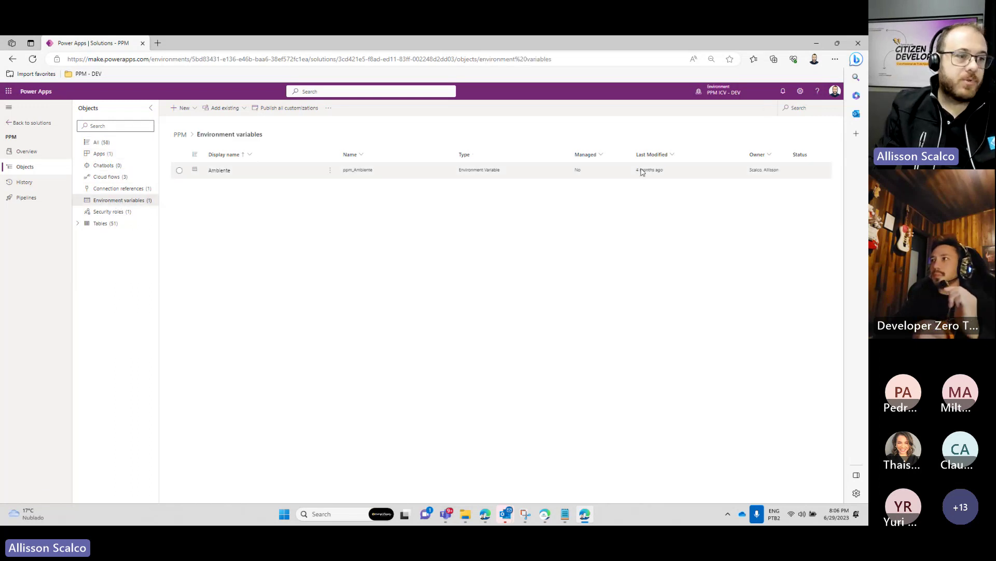
left_click(215, 171)
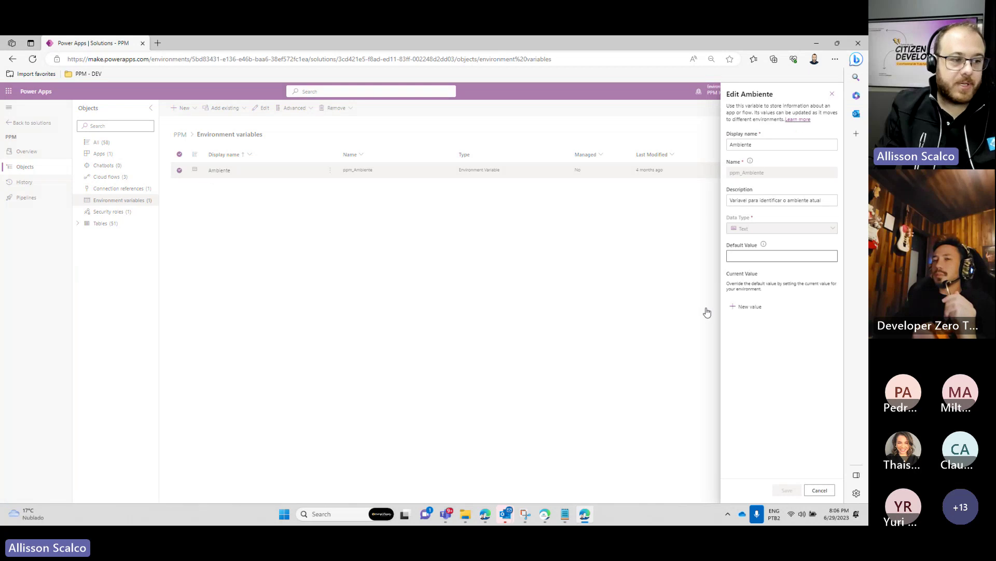
left_click(819, 490)
left_click(123, 178)
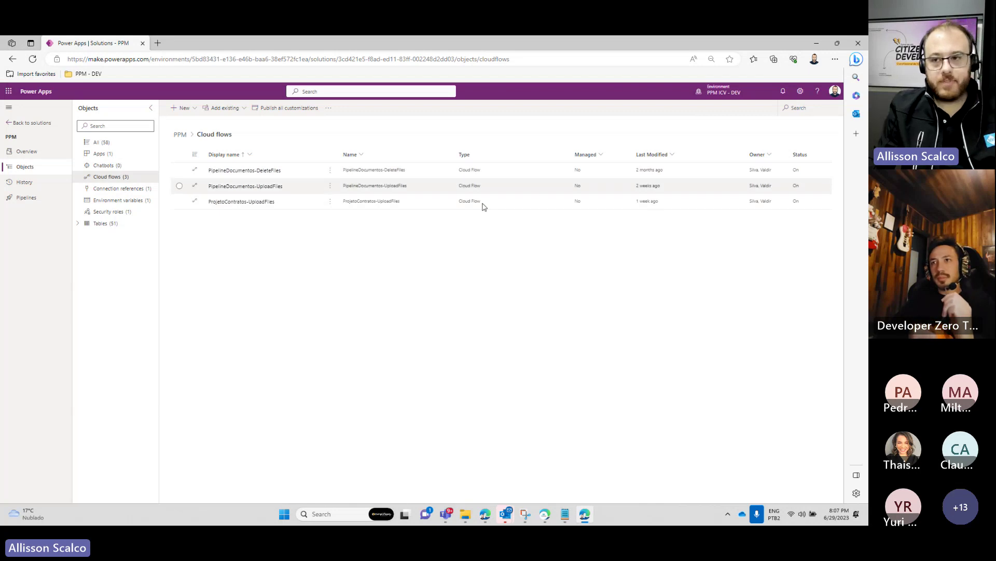
Look through the PPM solution's tables and the options for creating a new table.
left_click(105, 227)
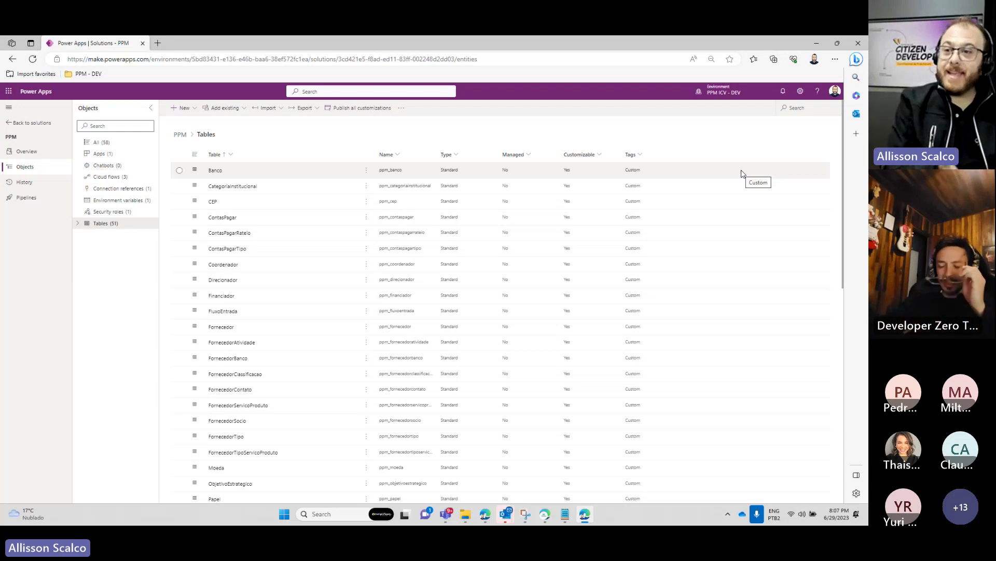
left_click(194, 113)
mouse_move(207, 200)
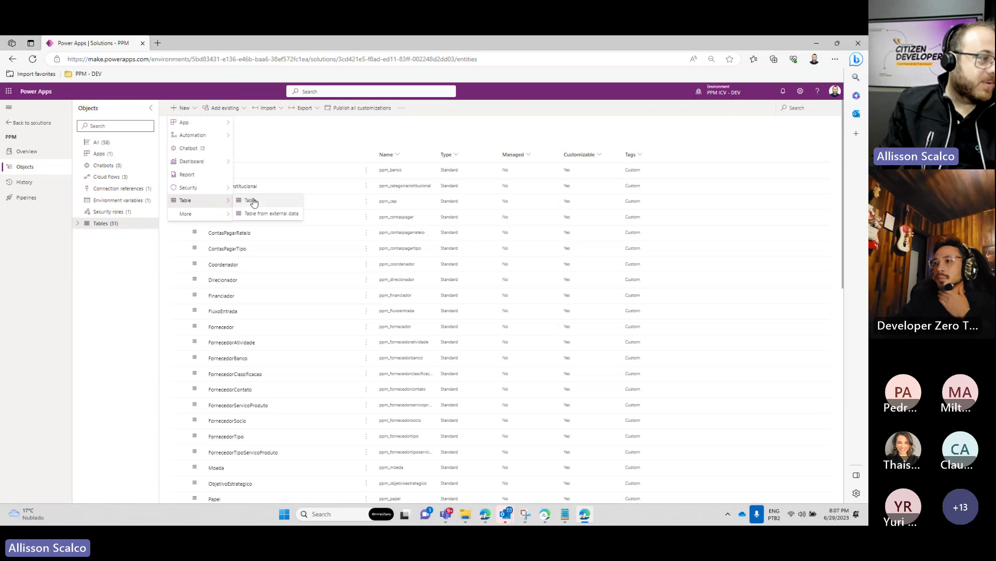
left_click(448, 137)
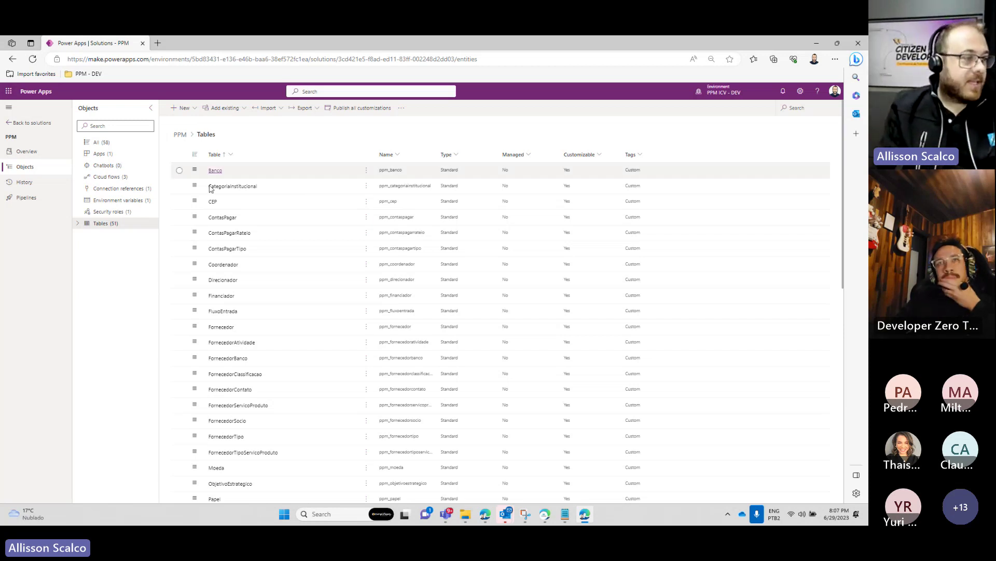
scroll(322, 325, "down", 4)
scroll(258, 324, "down", 4)
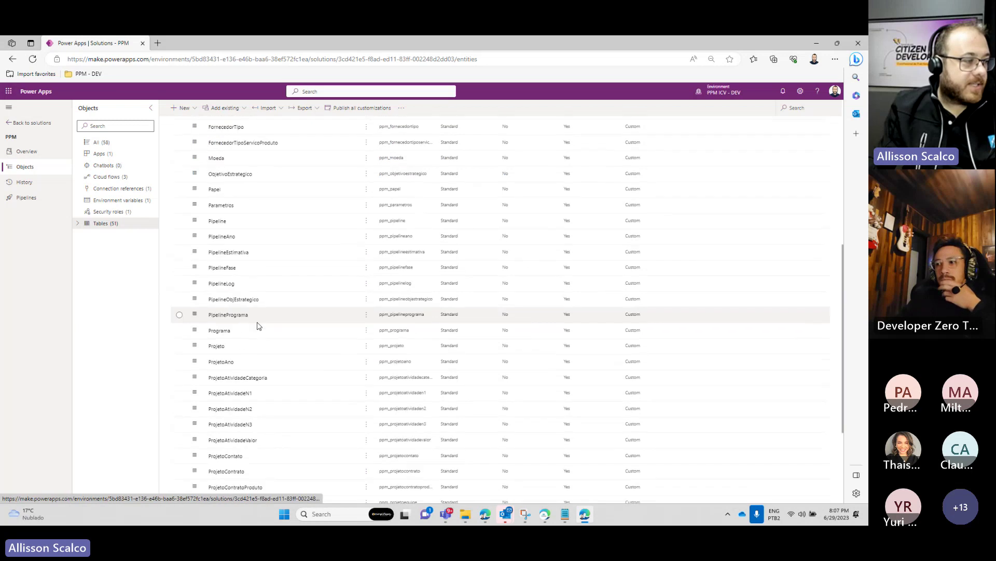
scroll(258, 325, "up", 5)
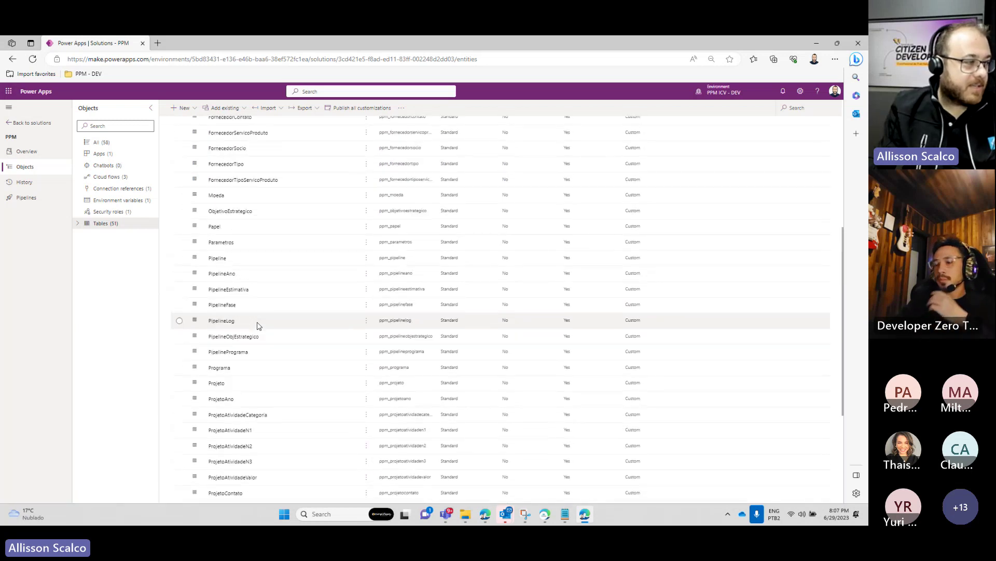
scroll(257, 325, "up", 2)
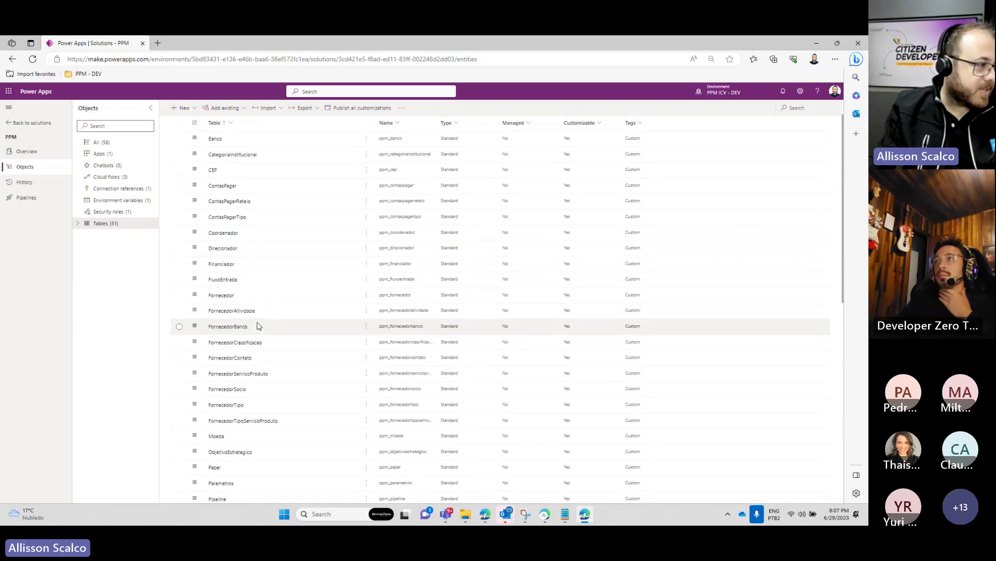
scroll(258, 326, "down", 3)
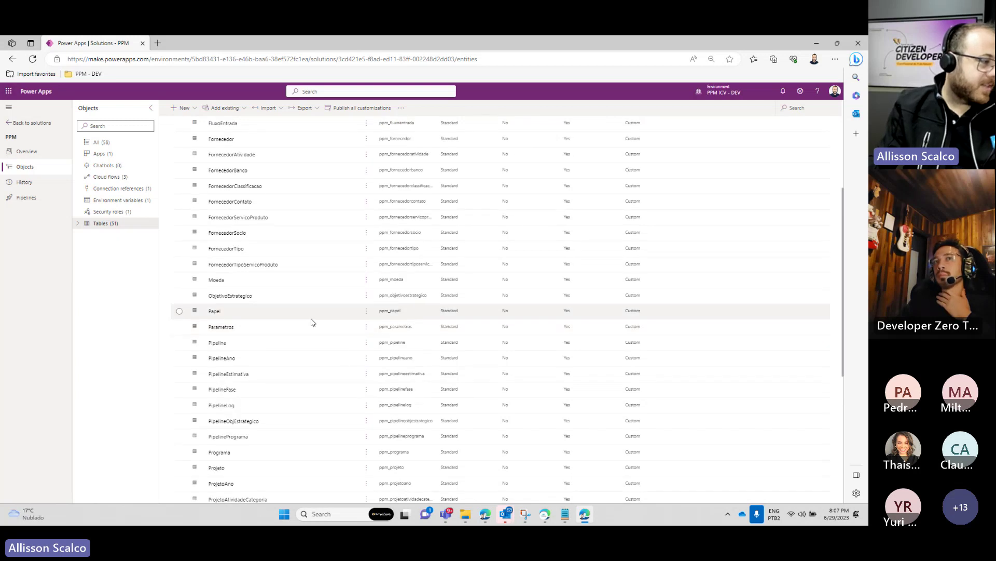
Open the Pipeline table's data for editing and show the PipelineAprovacao, PipelineCoordenador and PipelineDataFim columns.
left_click(506, 323)
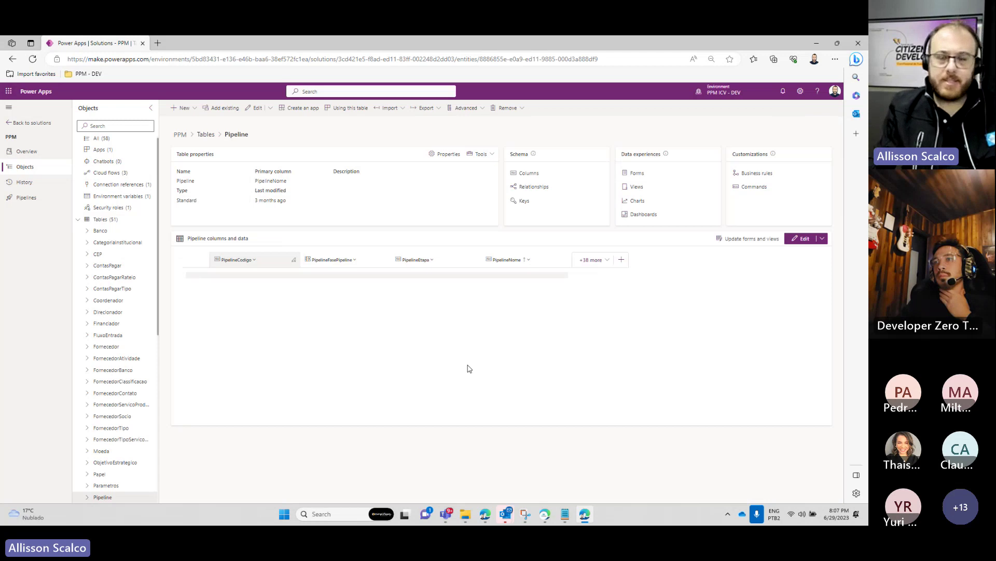
left_click(804, 240)
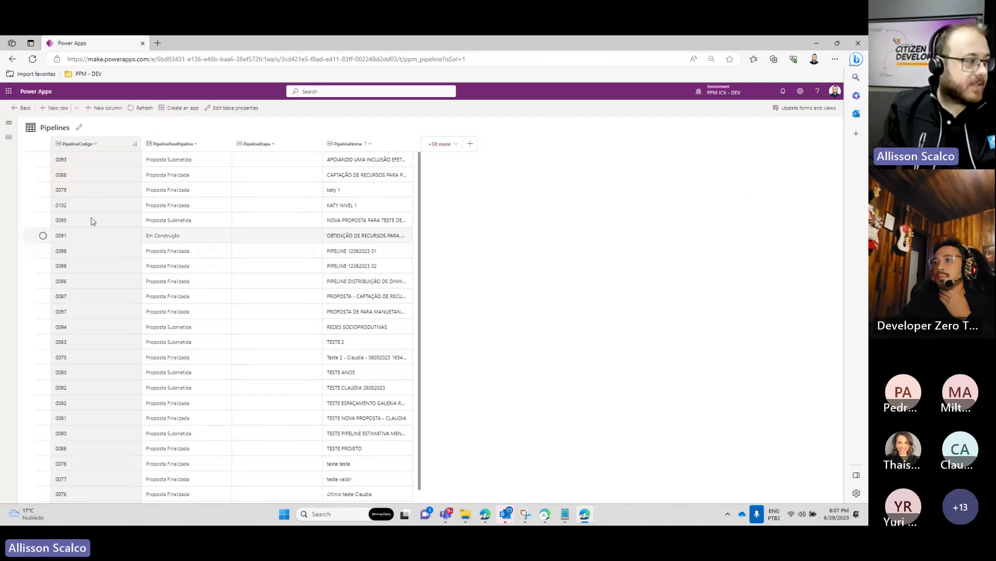
left_click(439, 145)
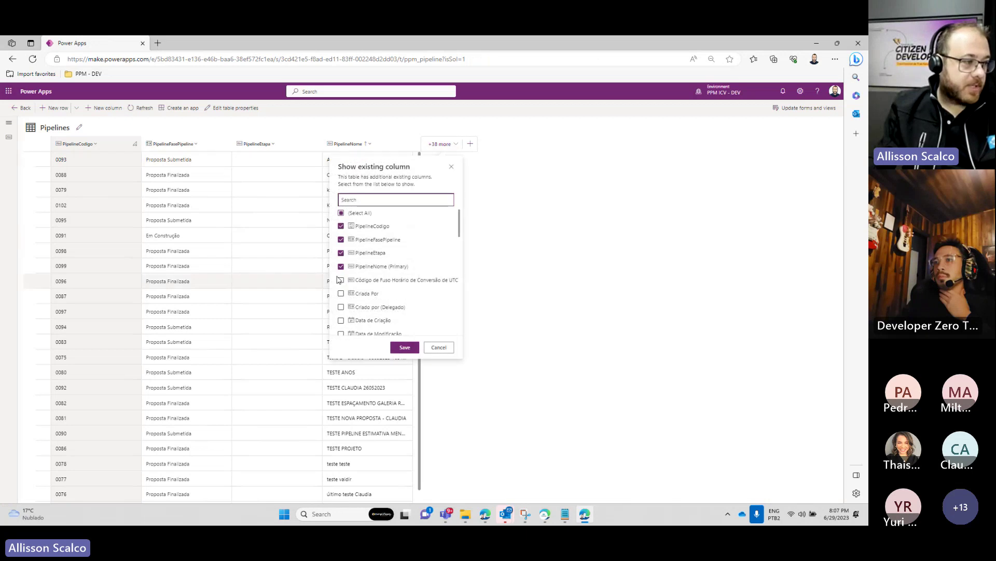
scroll(409, 270, "down", 5)
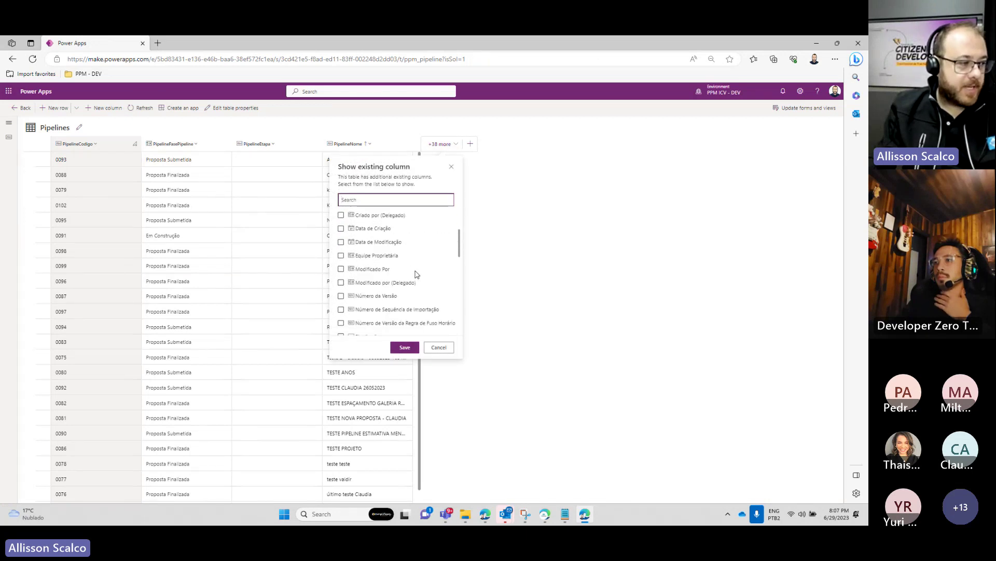
scroll(417, 275, "down", 3)
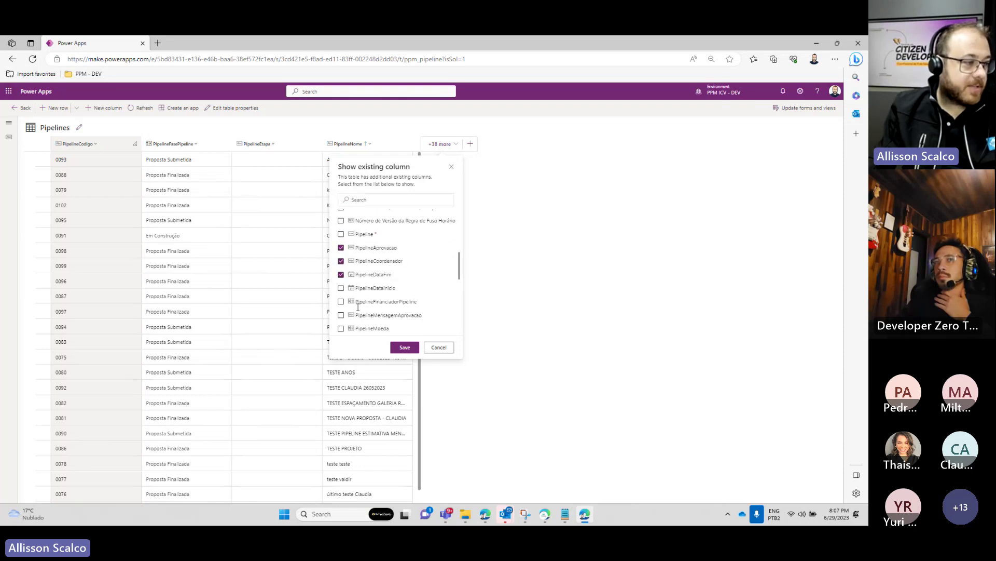
left_click(403, 347)
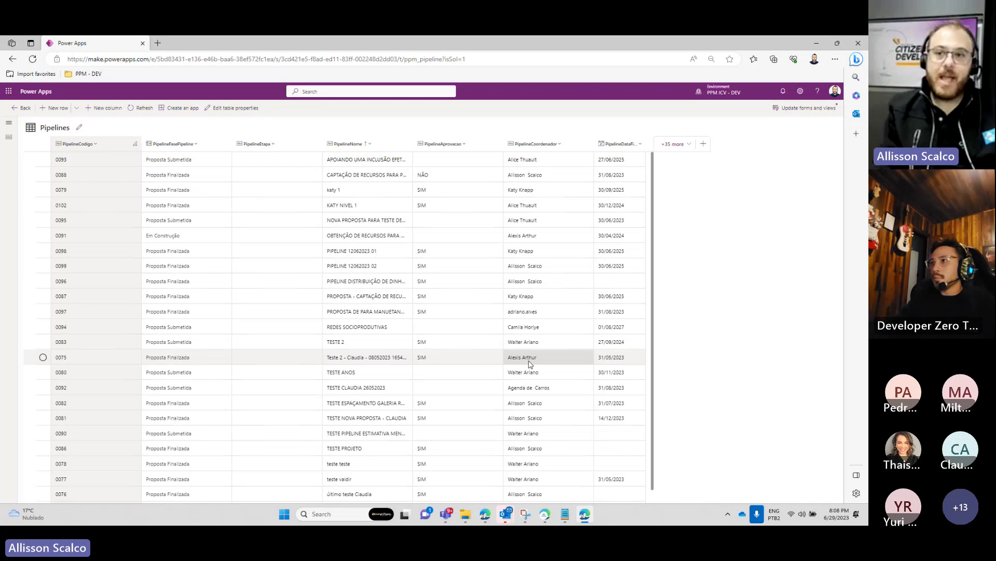
Leave the Pipeline table's data editor and review the PPM solution's security roles and tables.
left_click(21, 111)
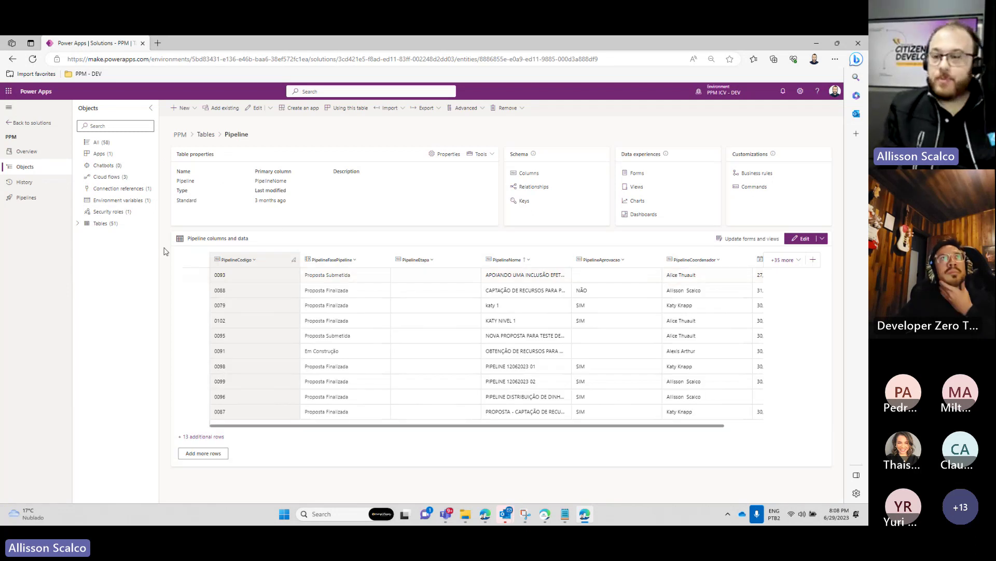
left_click(104, 212)
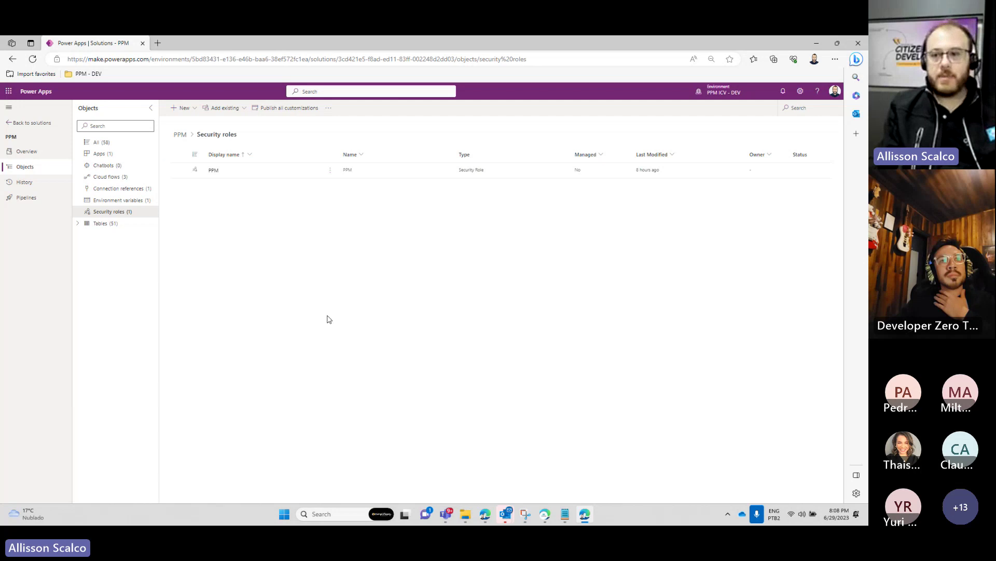
left_click(85, 228)
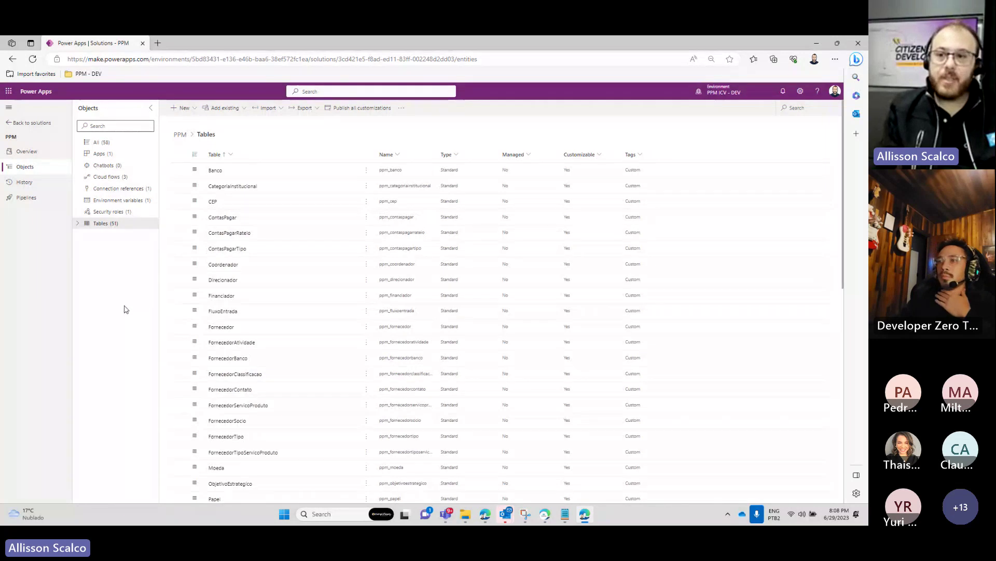
Return to the solutions list and review the available PPM ICV environments, keeping PPM ICV - DEV selected.
left_click(27, 123)
left_click(724, 91)
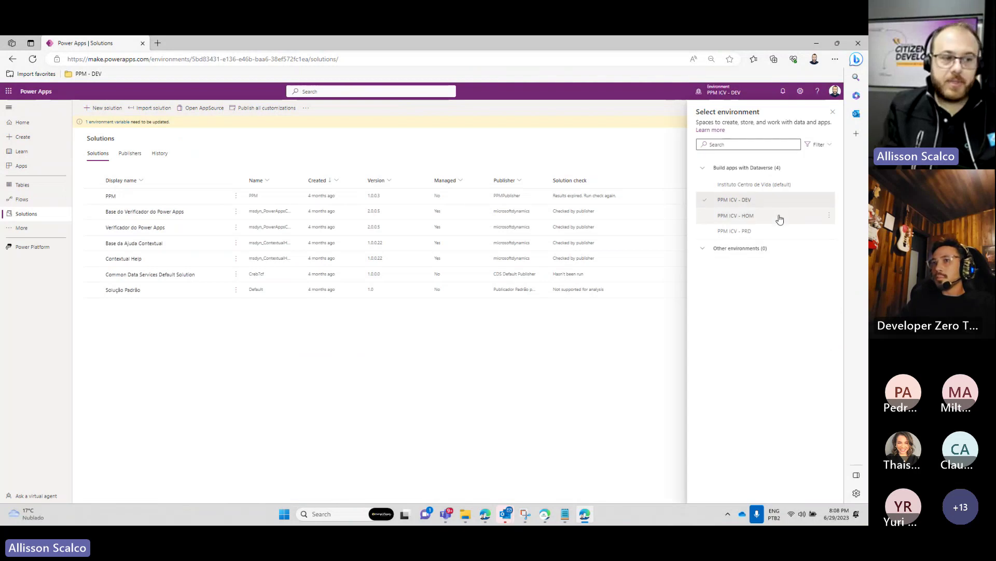
mouse_move(775, 238)
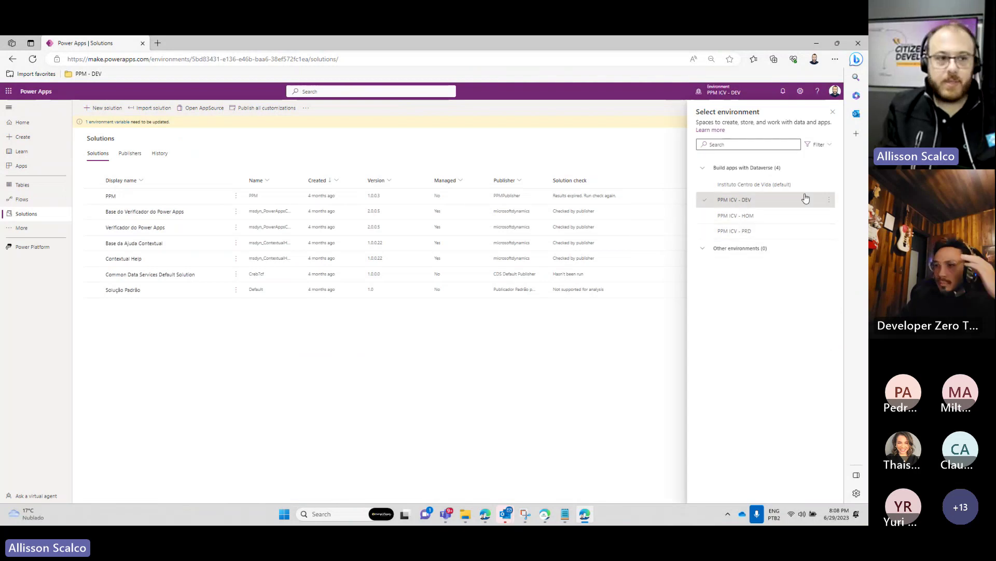
left_click(833, 112)
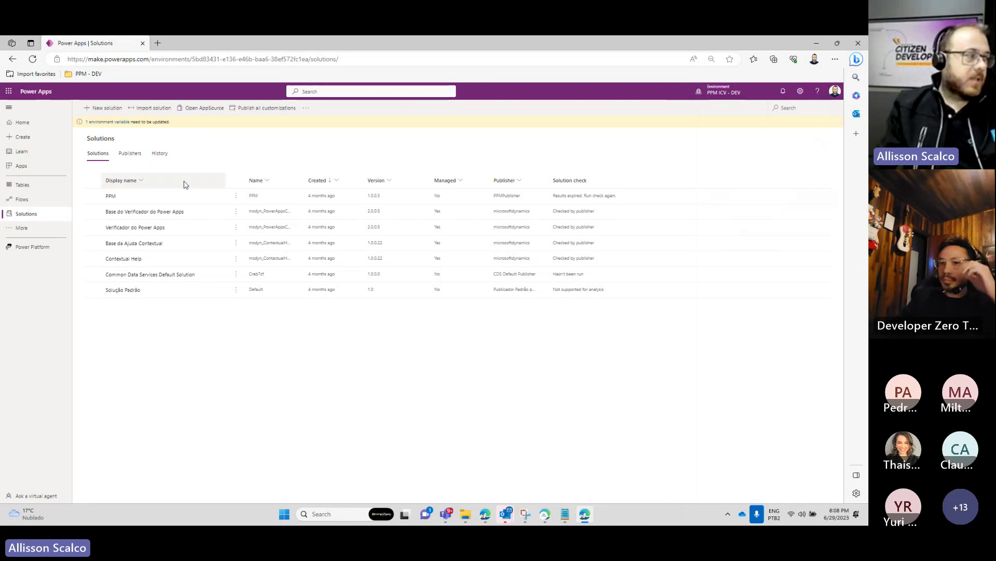
Reopen the PPM solution and look through its full list of objects.
left_click(110, 196)
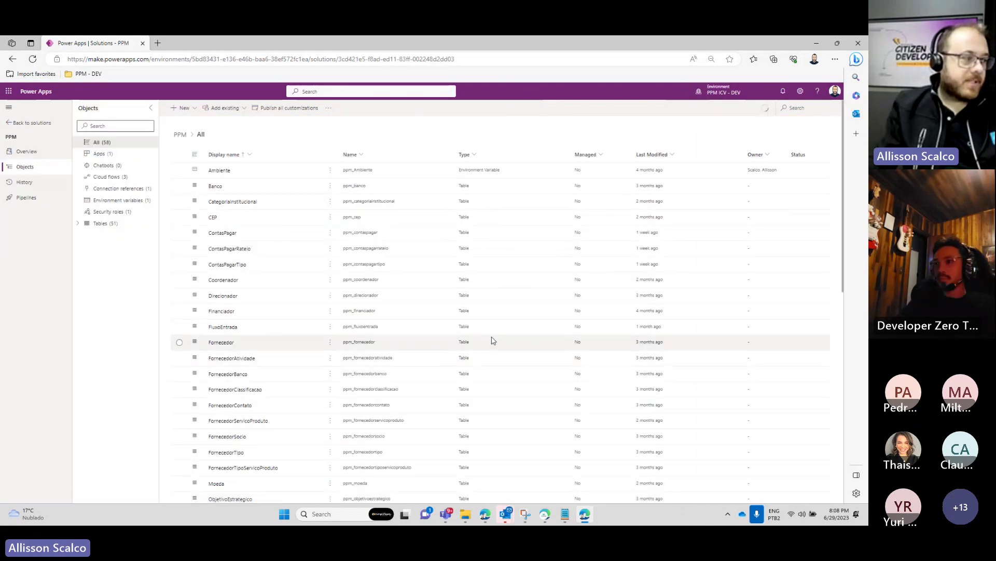
scroll(387, 318, "down", 8)
scroll(387, 317, "up", 10)
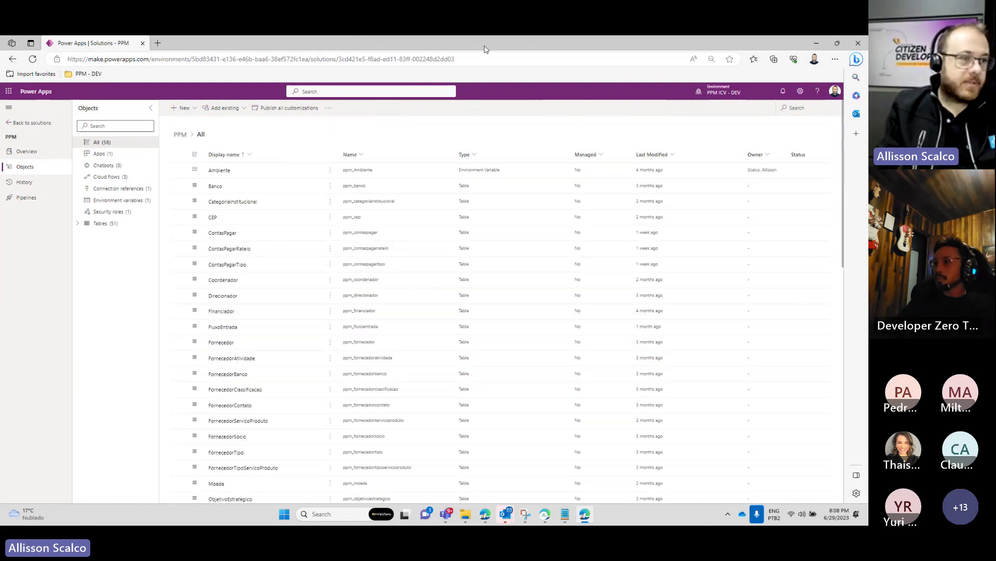
key("super+Down")
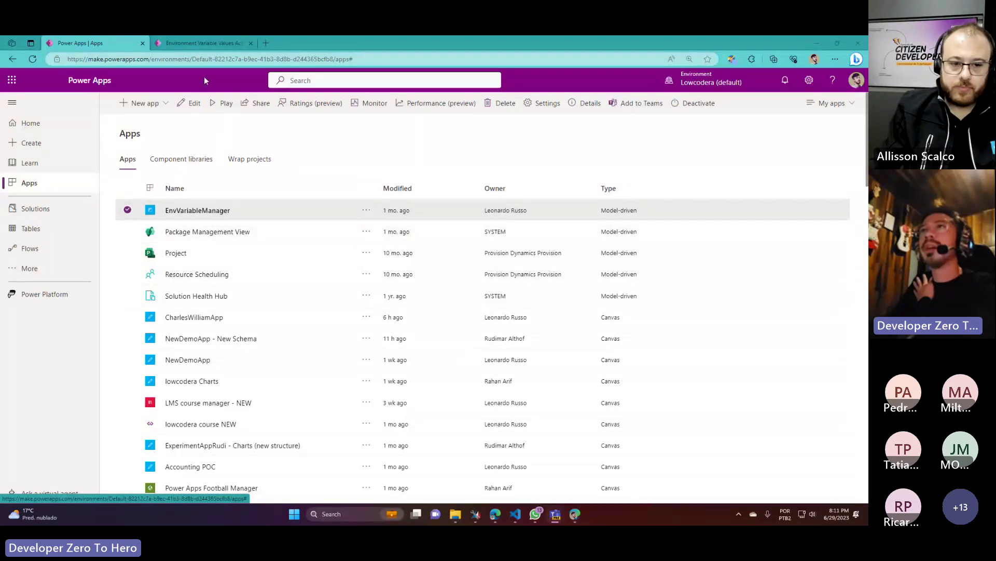
Show the EnvVariableManager app and look through its Active Environment Variable Values.
left_click(210, 39)
left_click(111, 38)
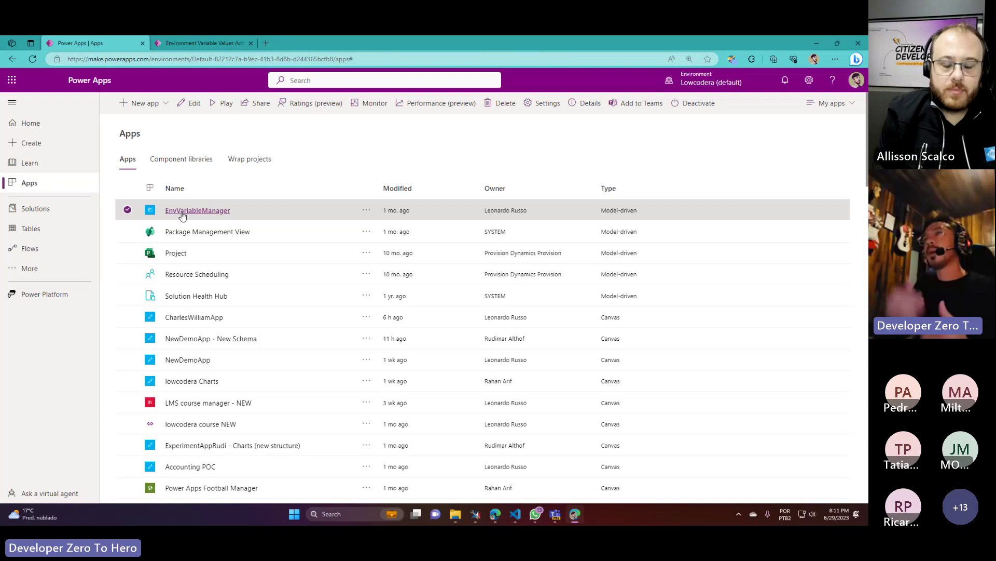
left_click(219, 46)
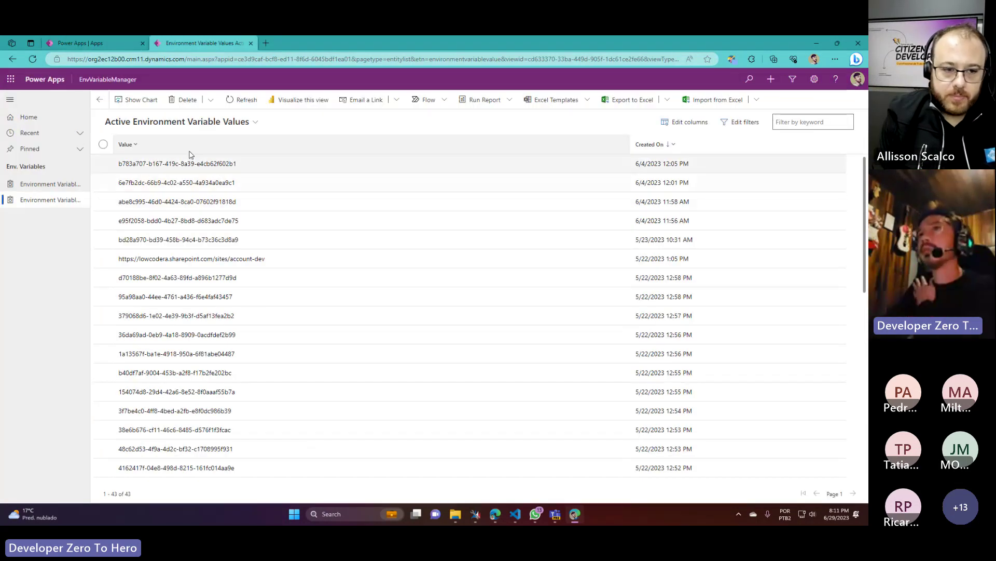
scroll(239, 312, "down", 2)
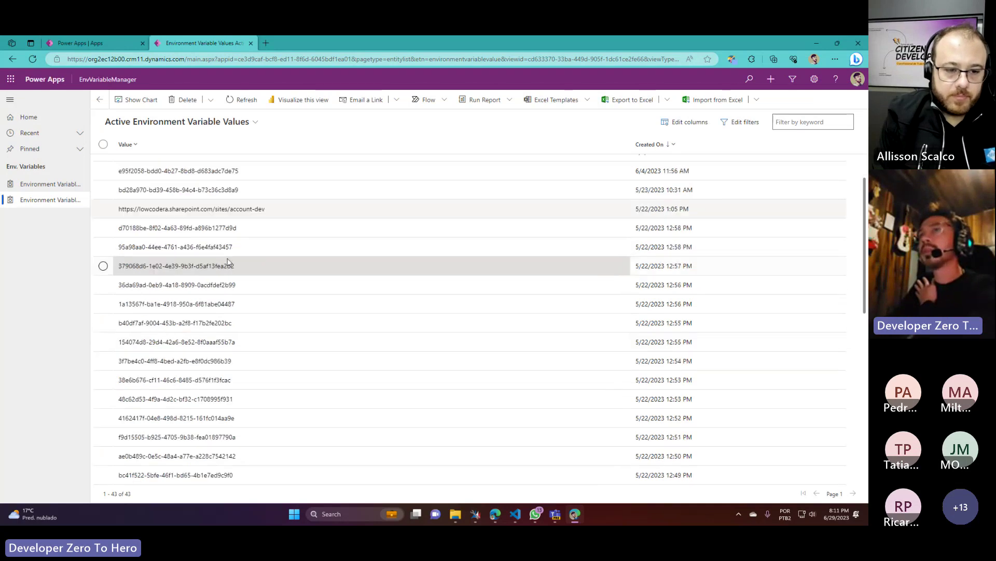
scroll(233, 269, "up", 2)
Inspect the lcdr_shared_sharepointonline_111a3e606b844f18a822eac8df780e57 environment variable definition with its type and values, and return to the environment variable values list.
left_click(65, 184)
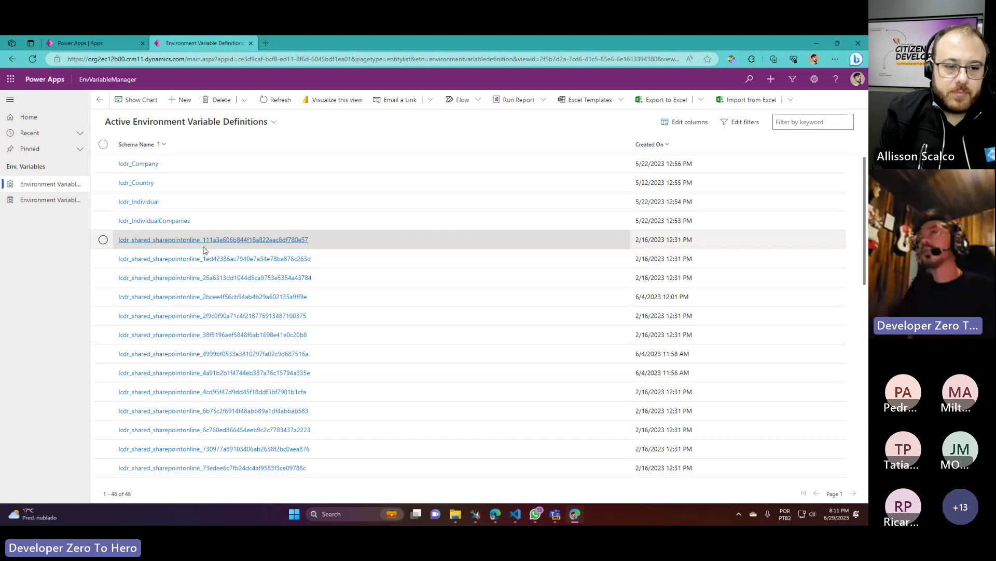
scroll(204, 245, "down", 2)
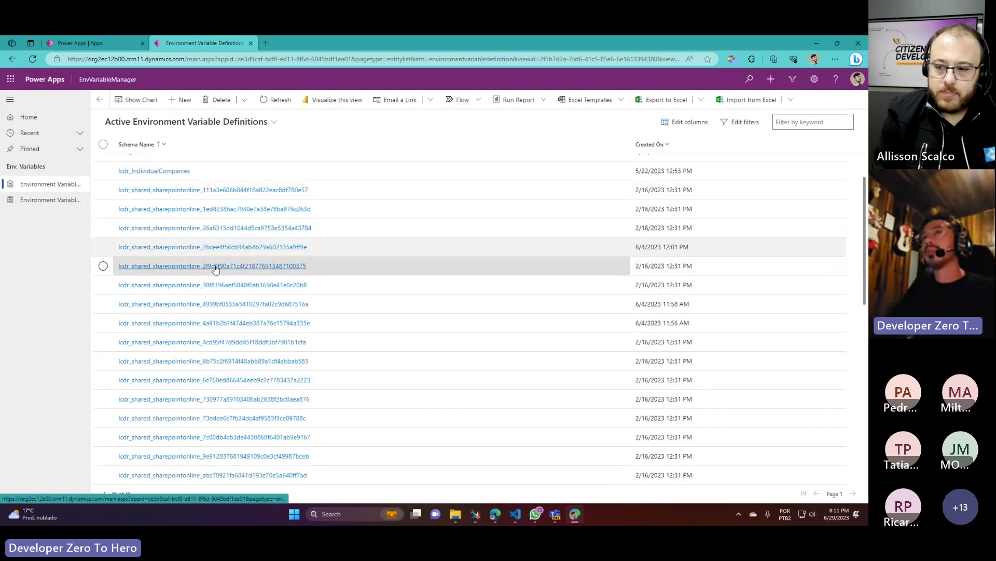
left_click(227, 192)
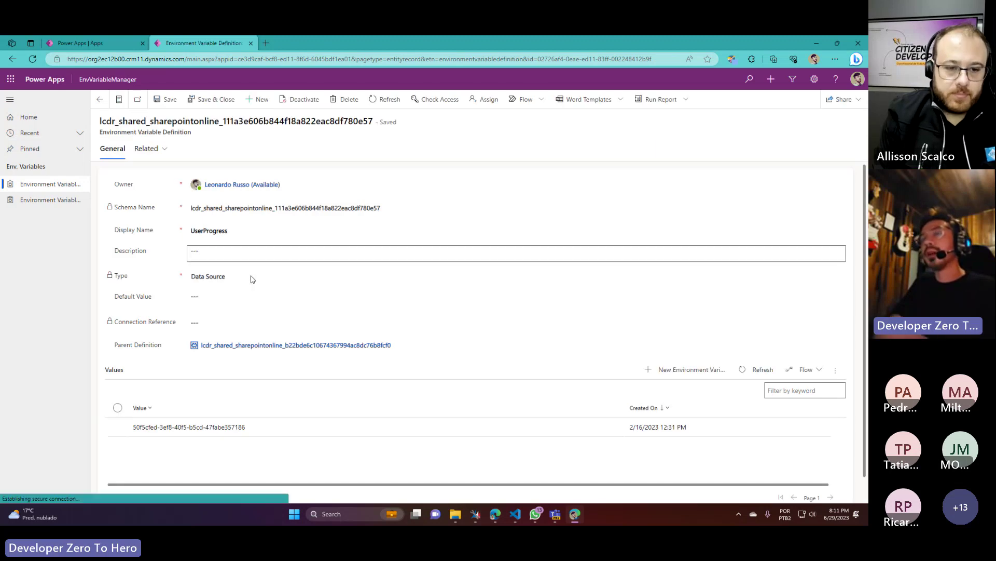
scroll(272, 374, "down", 1)
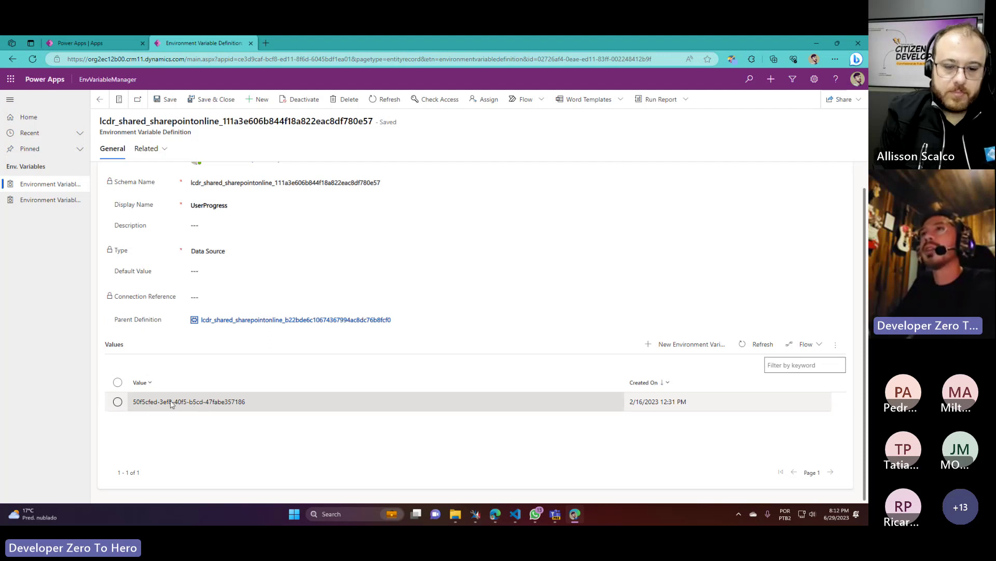
scroll(227, 373, "up", 1)
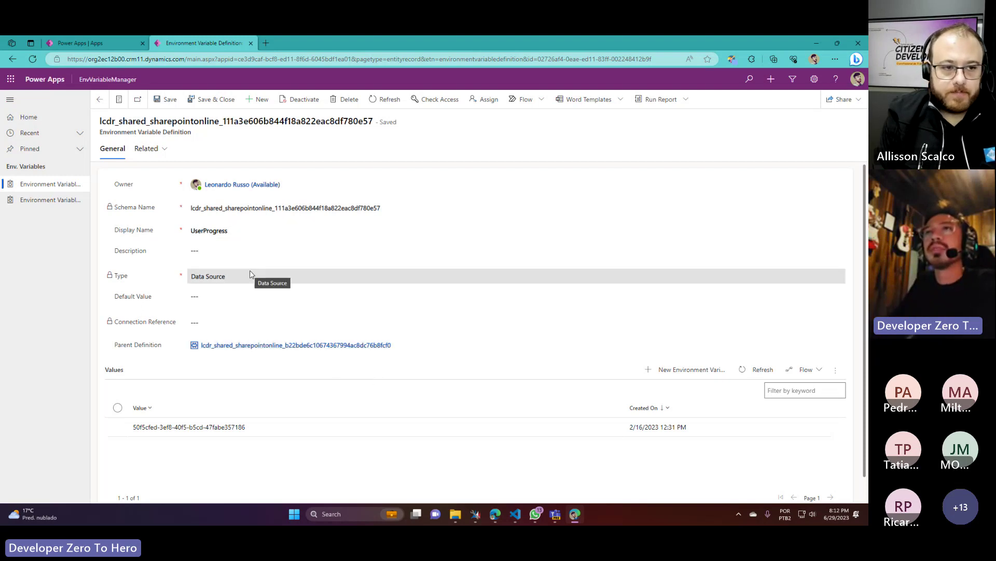
left_click(68, 203)
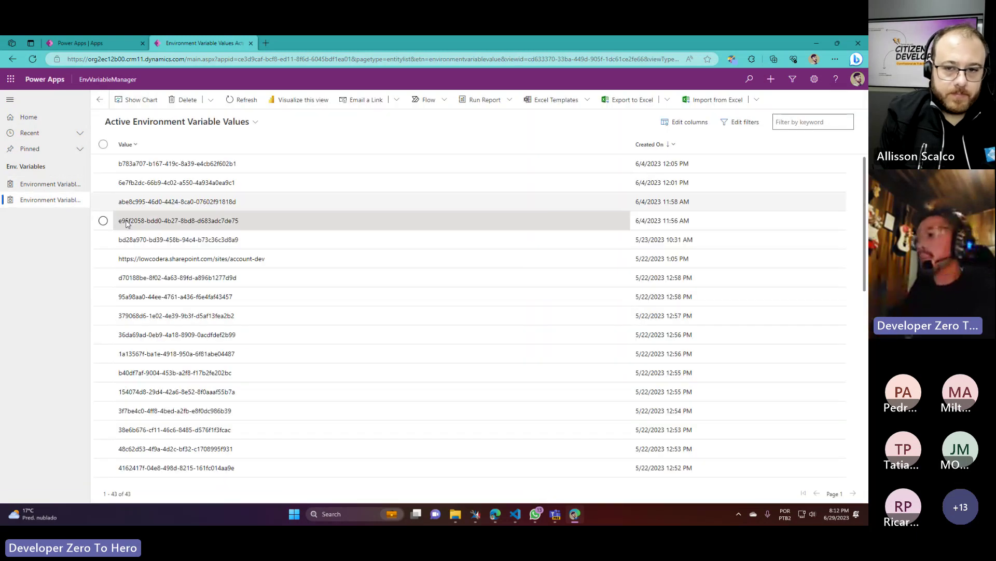
Switch to XrmToolBox, maximize its window and look through the environment variables in the Environment Variables Manager.
mouse_move(488, 512)
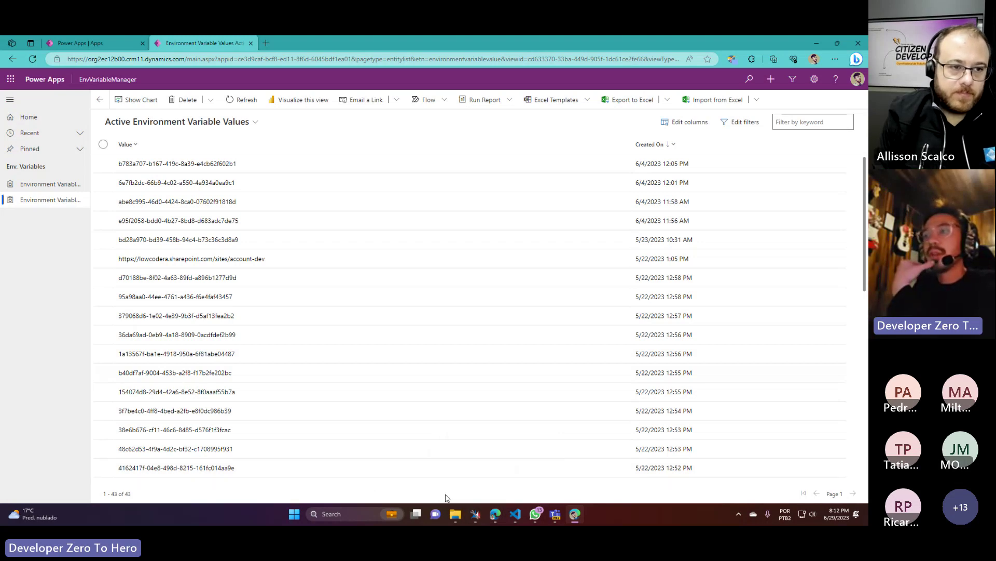
left_click(476, 515)
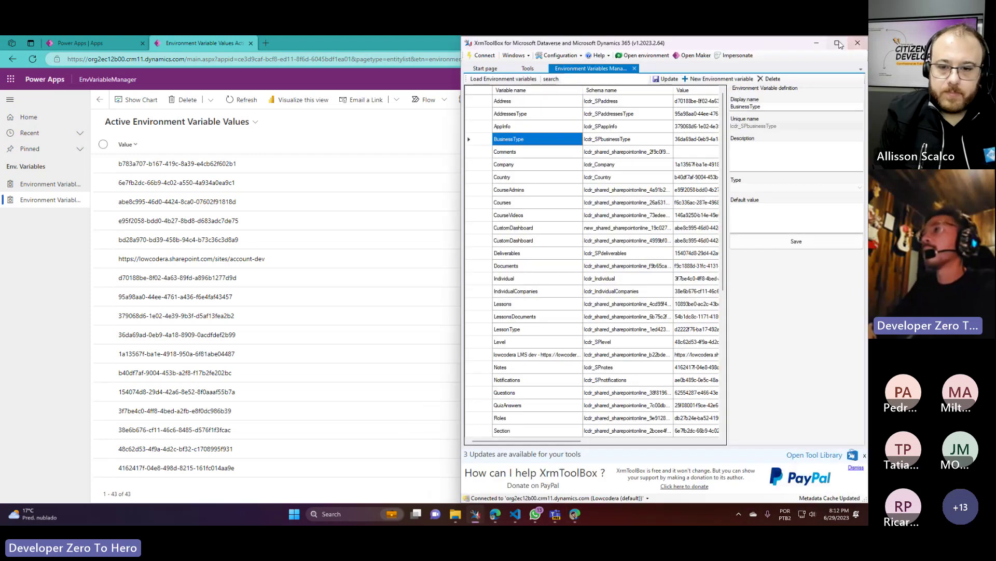
left_click(837, 44)
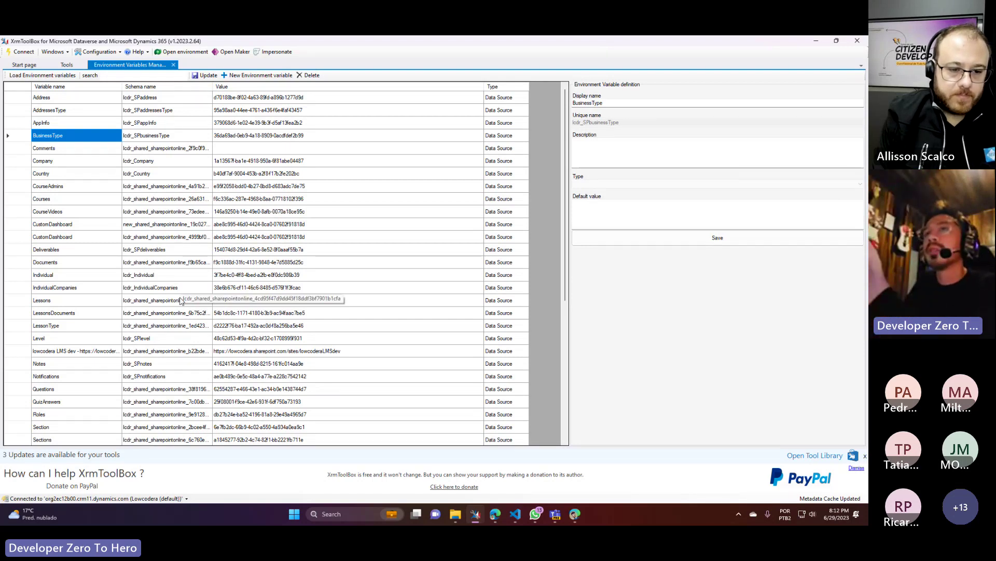
scroll(181, 301, "down", 1)
scroll(181, 301, "up", 1)
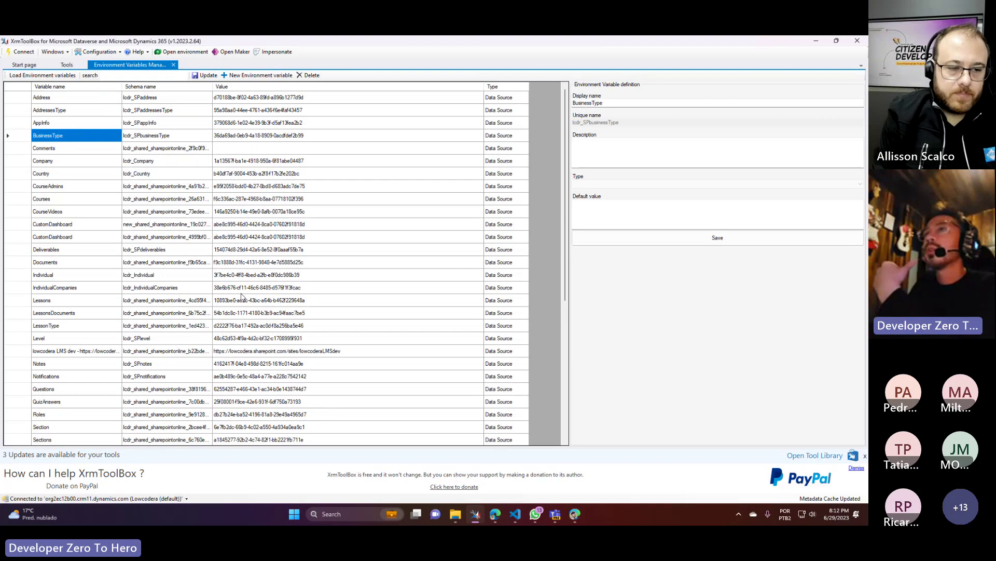